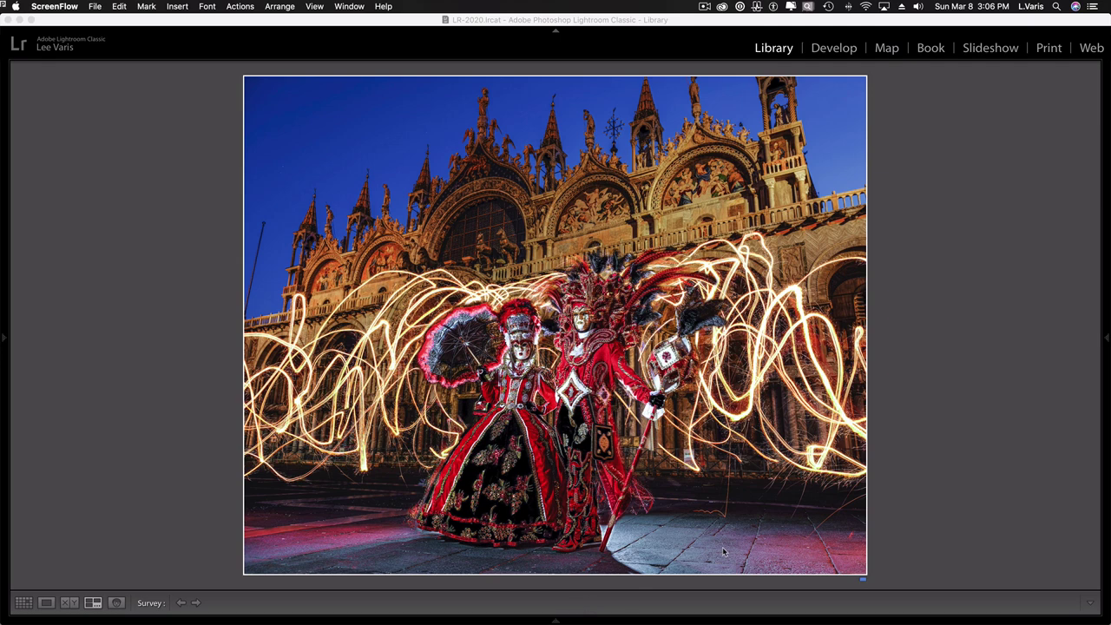
Step: Open the 20200222 Venice shoot folder in the Lightroom Classic Library
mouse_move(340, 571)
left_click(54, 546)
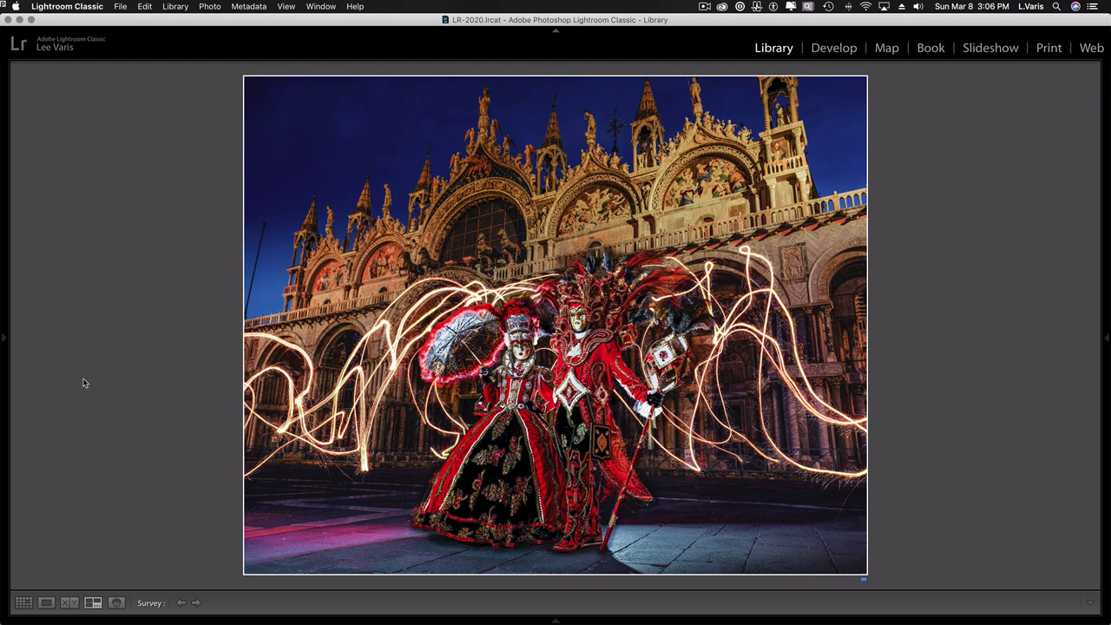
mouse_move(4, 339)
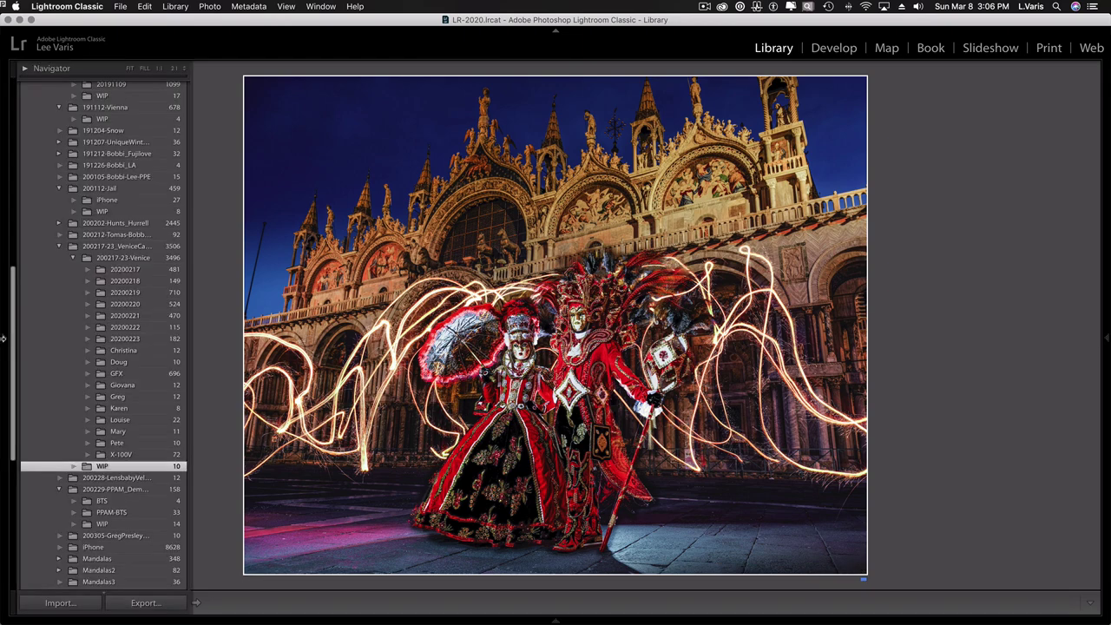
left_click(100, 330)
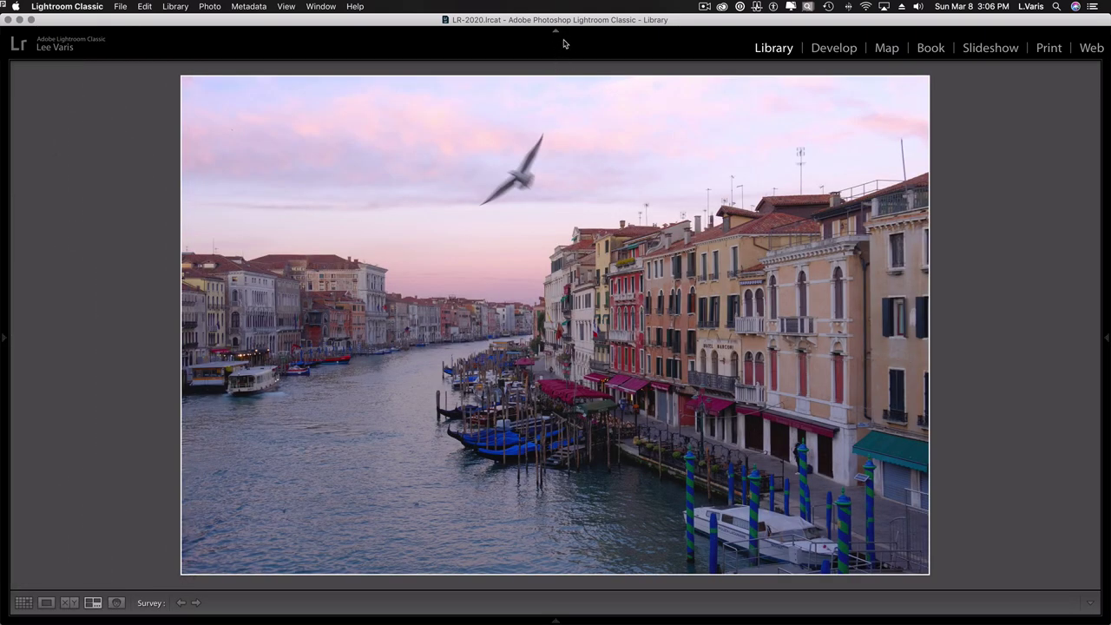
Step: Switch to Grid view and filter the folder by the text .jpg
key("g")
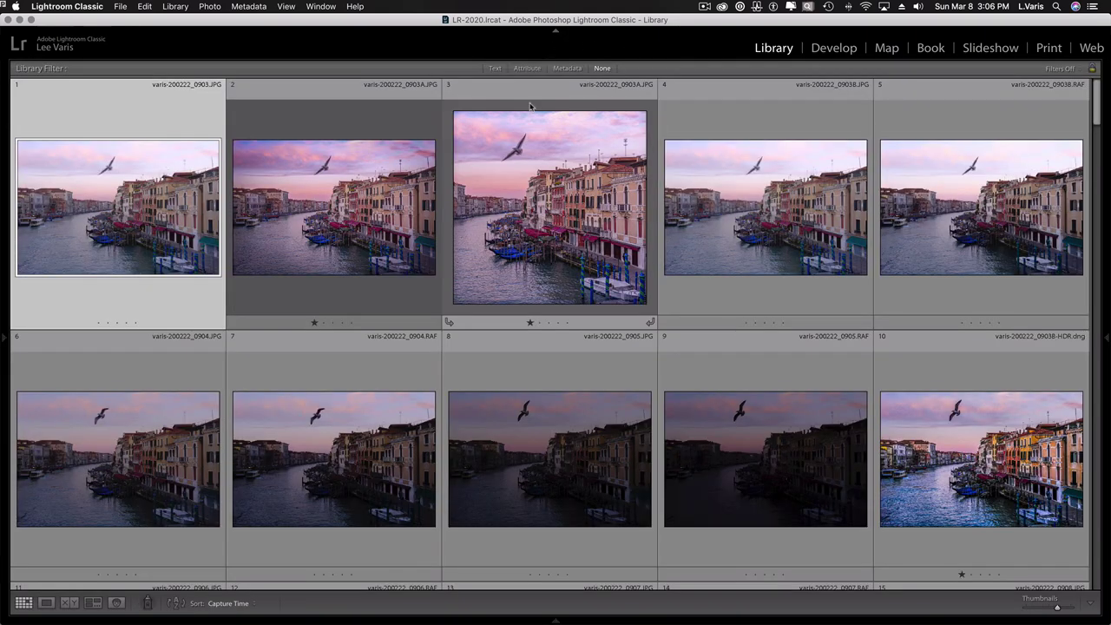
left_click(496, 68)
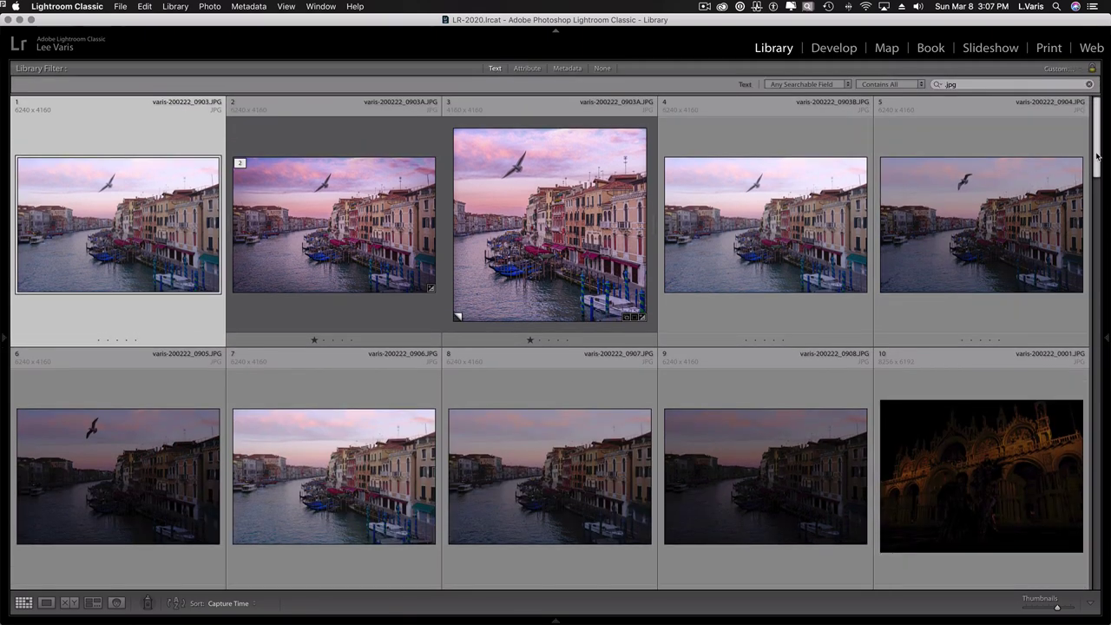
left_click_drag(1096, 155, 1093, 283)
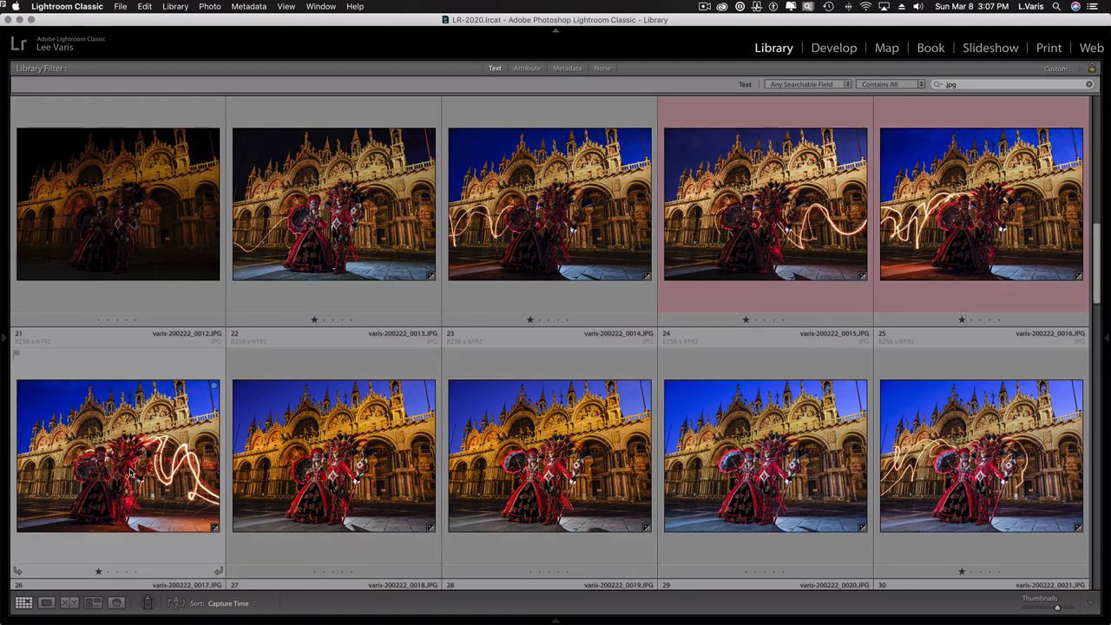
Step: Browse the filtered grid to locate the St Mark's light-painting basilica shots
left_click(949, 482)
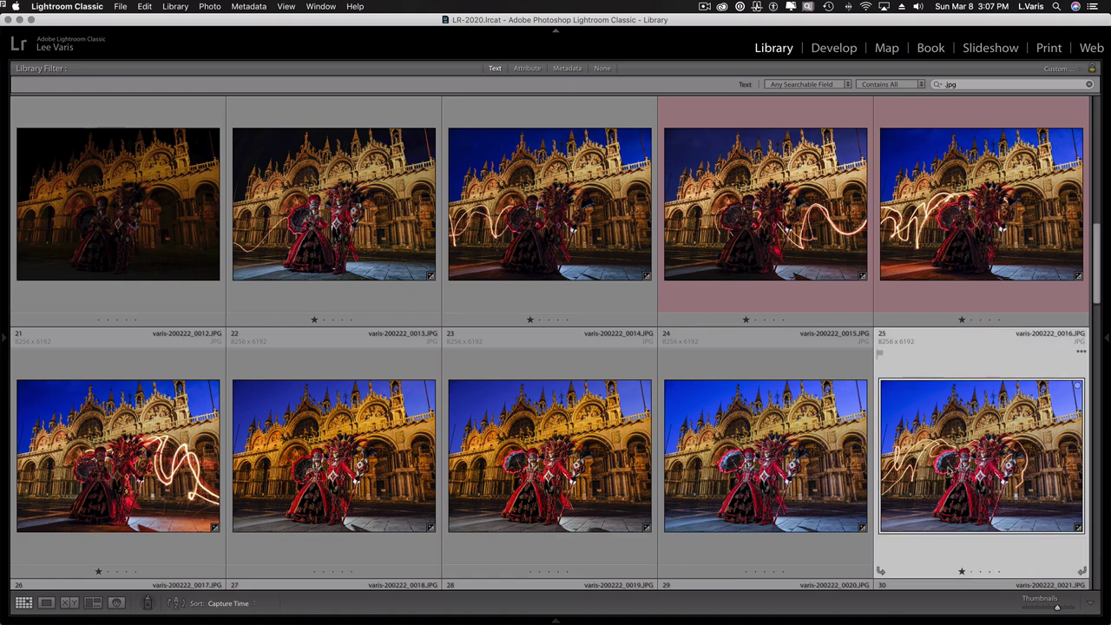
left_click_drag(1099, 274, 1099, 343)
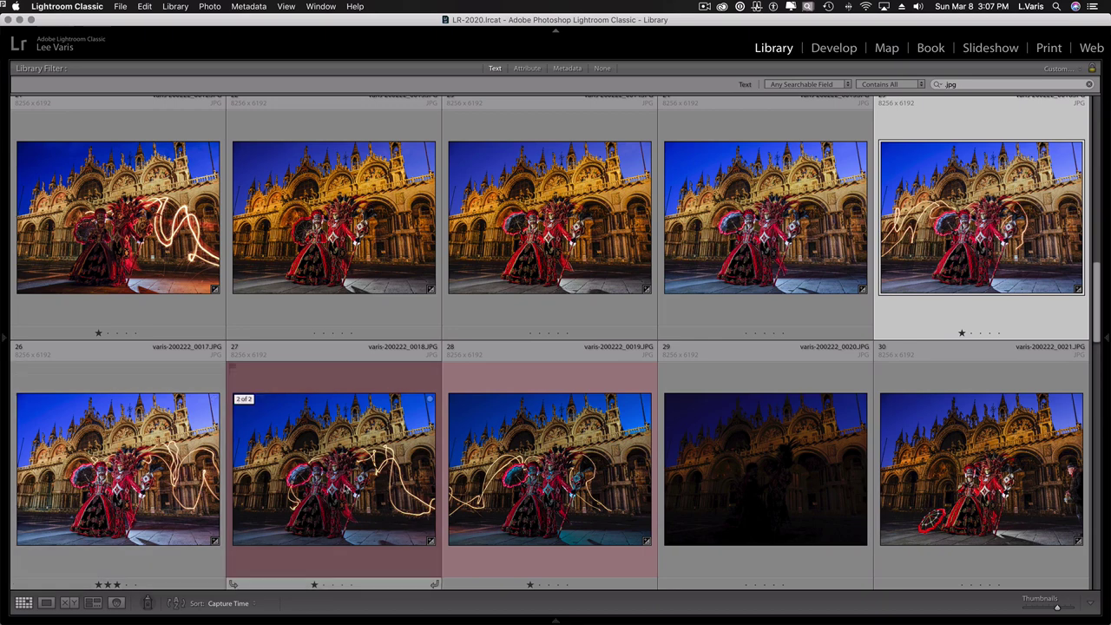
left_click_drag(1099, 295, 1096, 335)
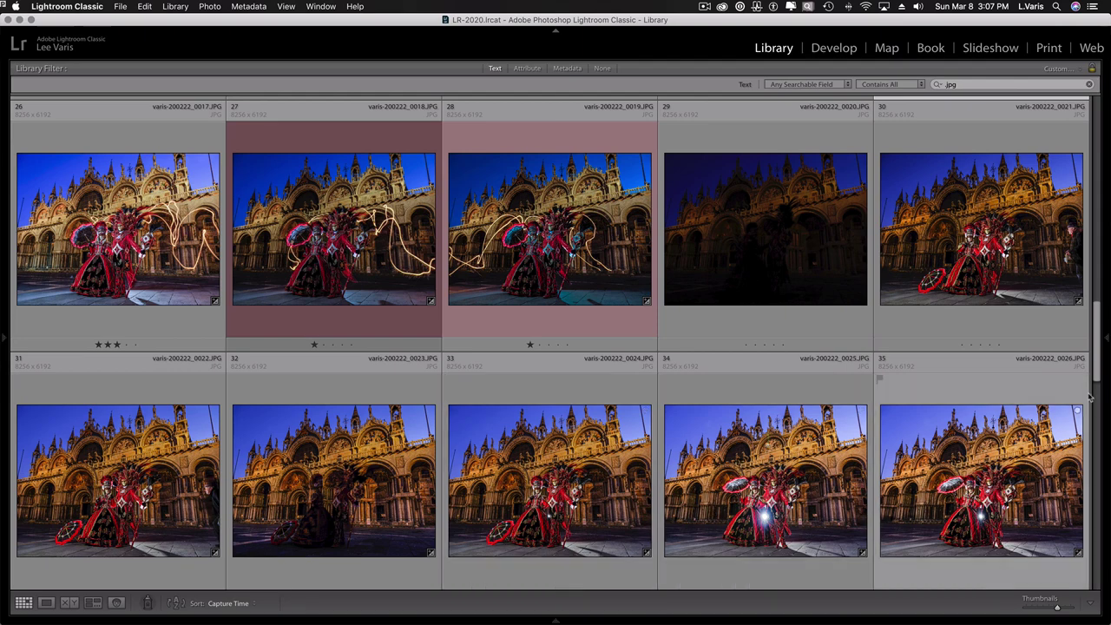
scroll(1098, 371, "down", 3)
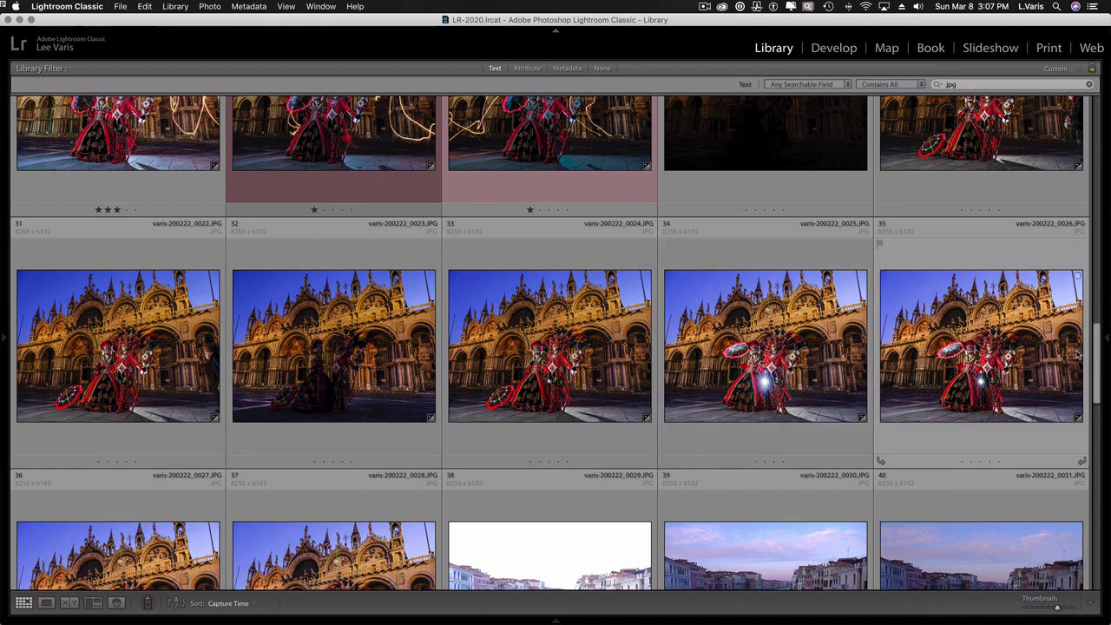
scroll(1097, 351, "down", 3)
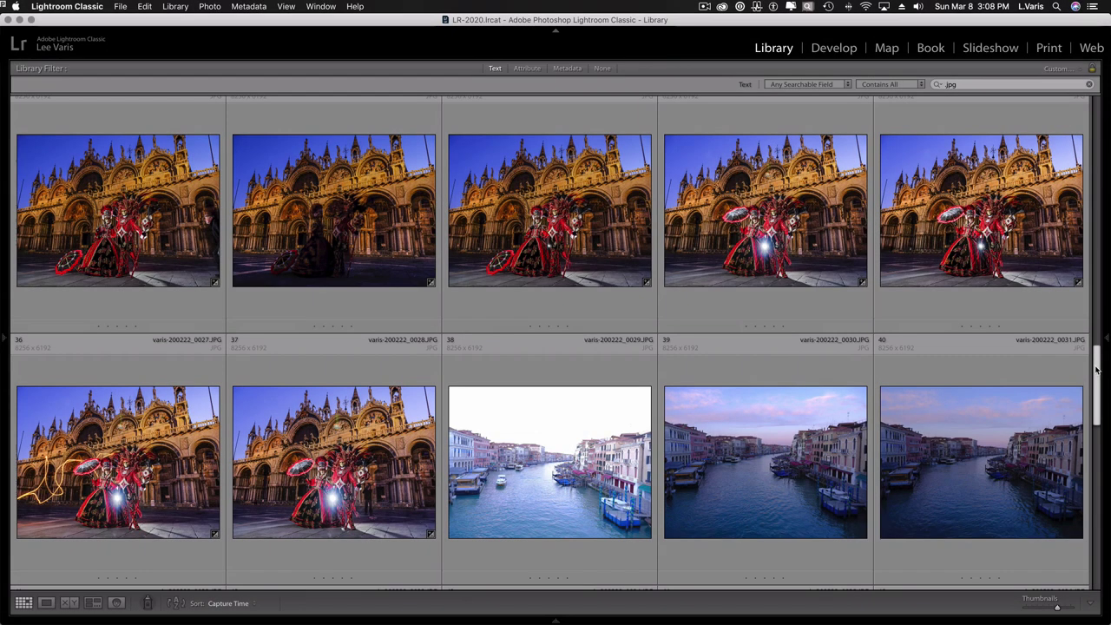
left_click_drag(1099, 370, 1093, 244)
scroll(1093, 244, "down", 1)
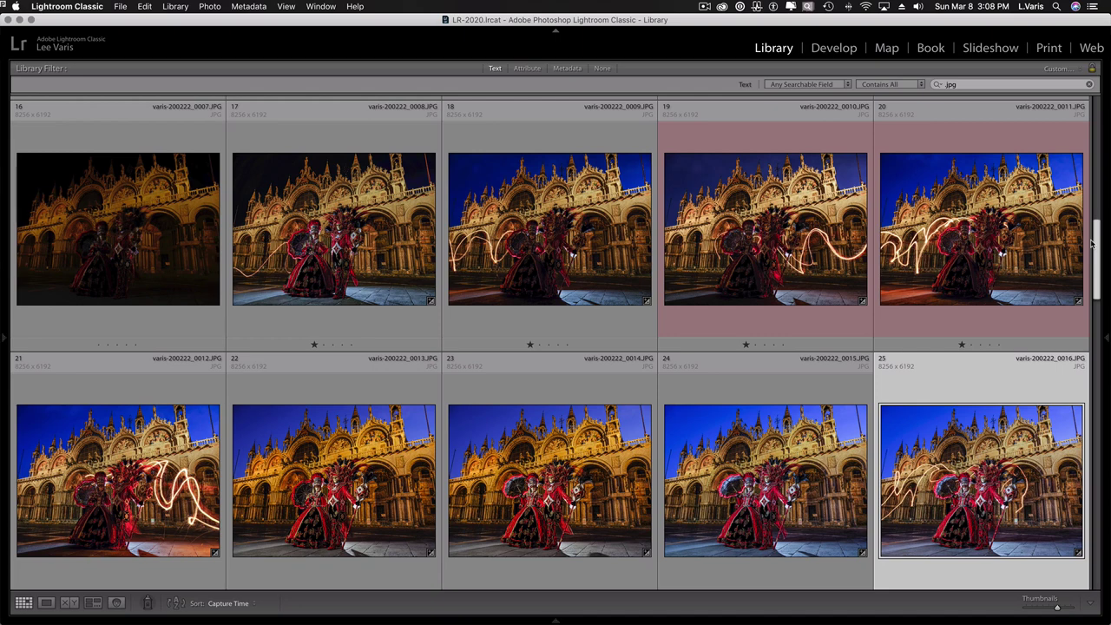
scroll(1092, 246, "down", 1)
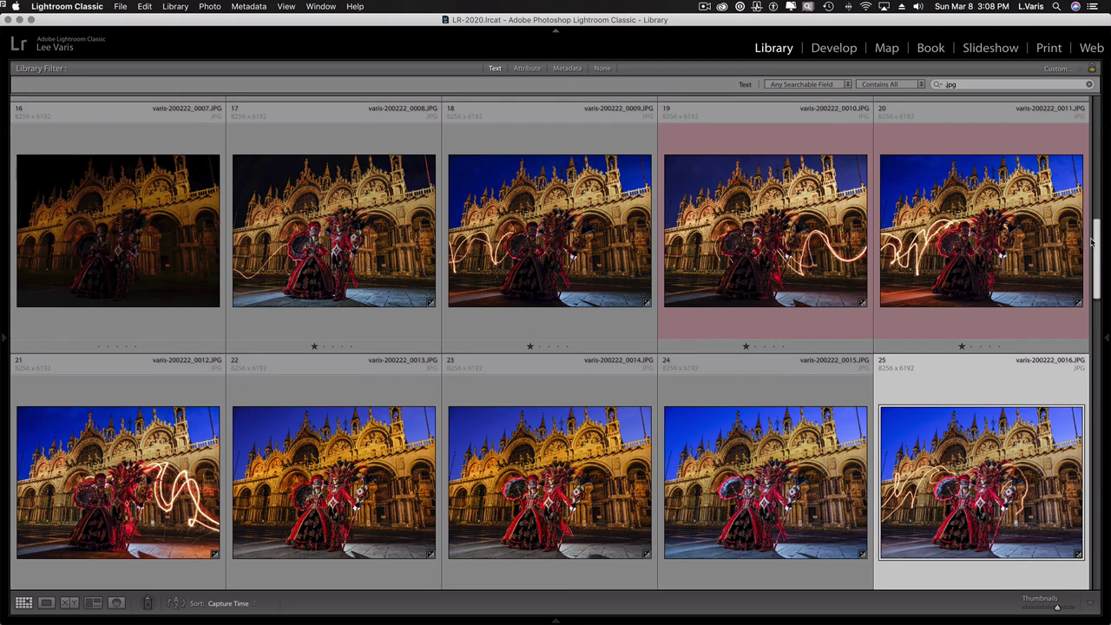
left_click_drag(1092, 244, 1092, 273)
scroll(732, 214, "up", 5)
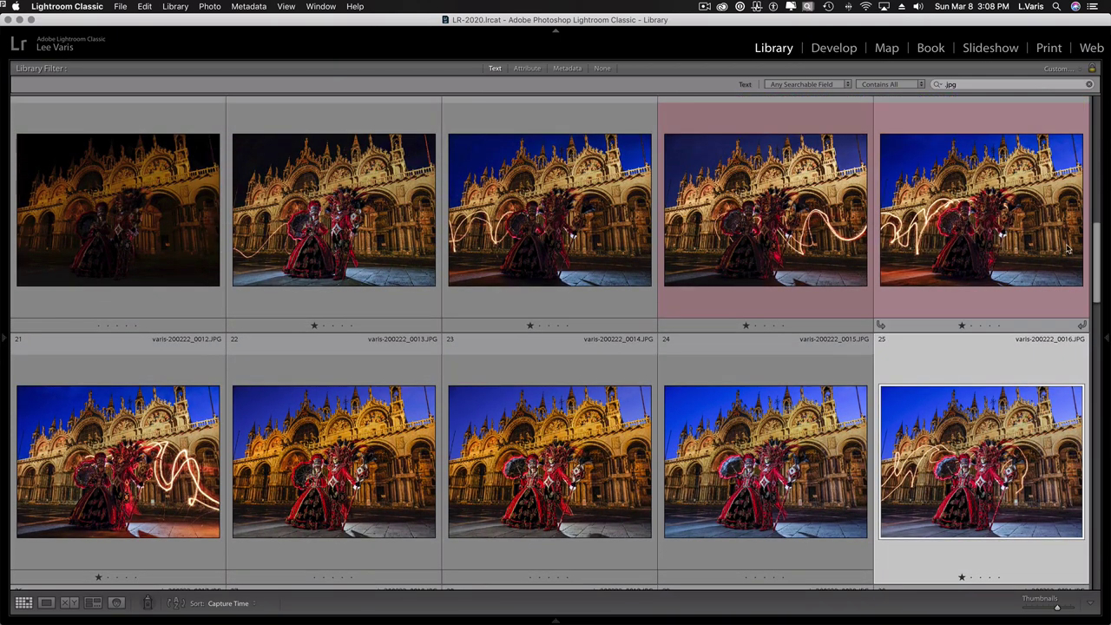
Step: Select light-trail shots 0010, 0011, 0018 and 0019 together in the grid
left_click(736, 214)
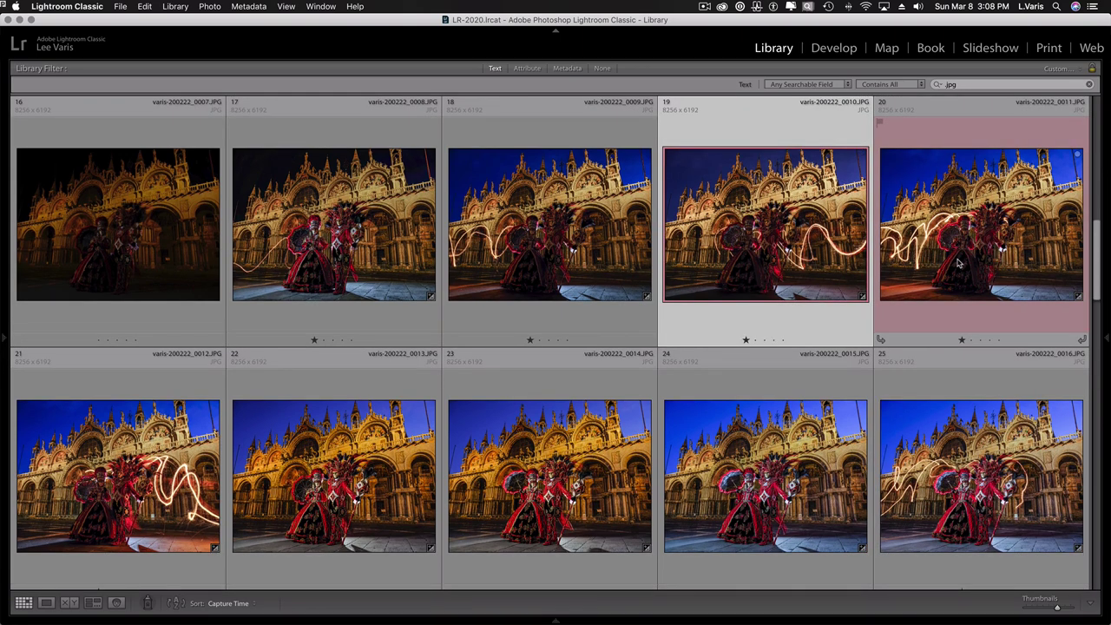
left_click(954, 232, "shift")
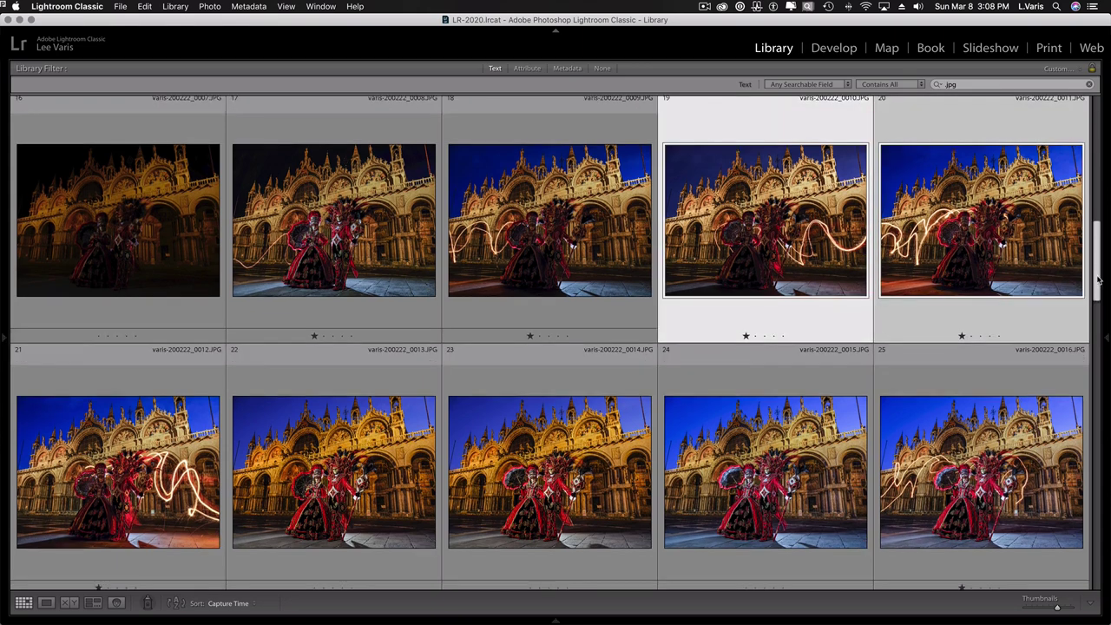
left_click_drag(1099, 268, 1100, 312)
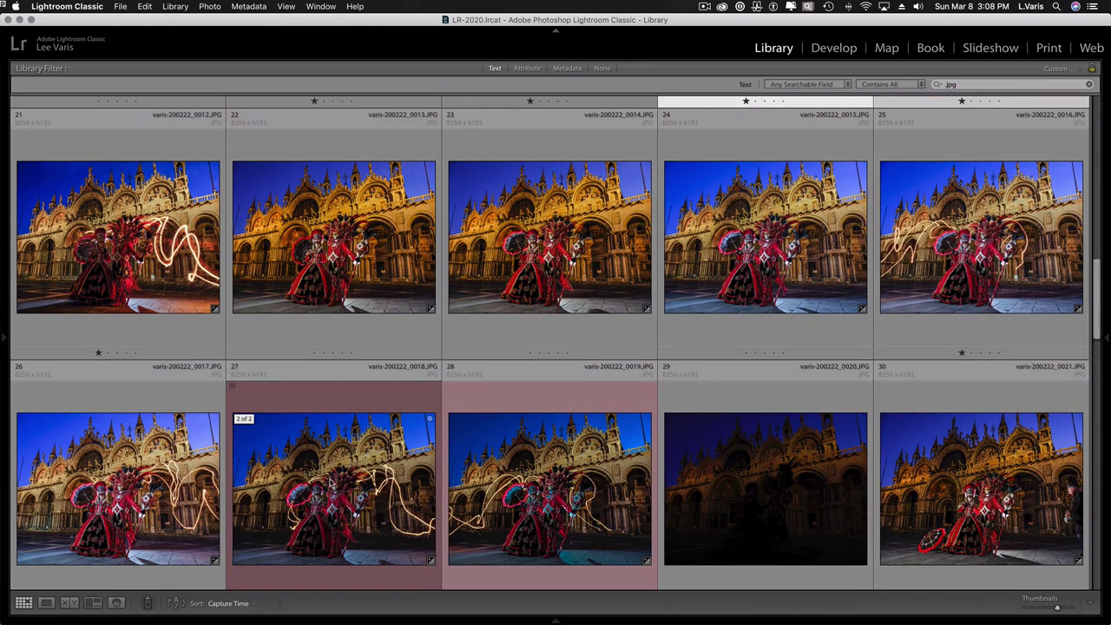
left_click(331, 484)
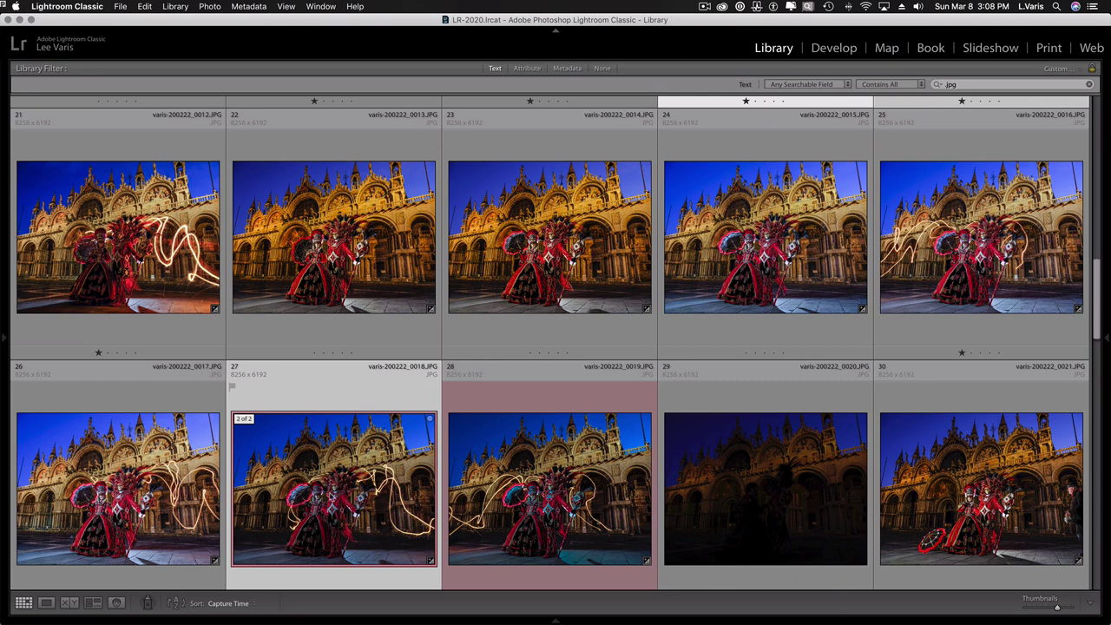
left_click(561, 494, "super")
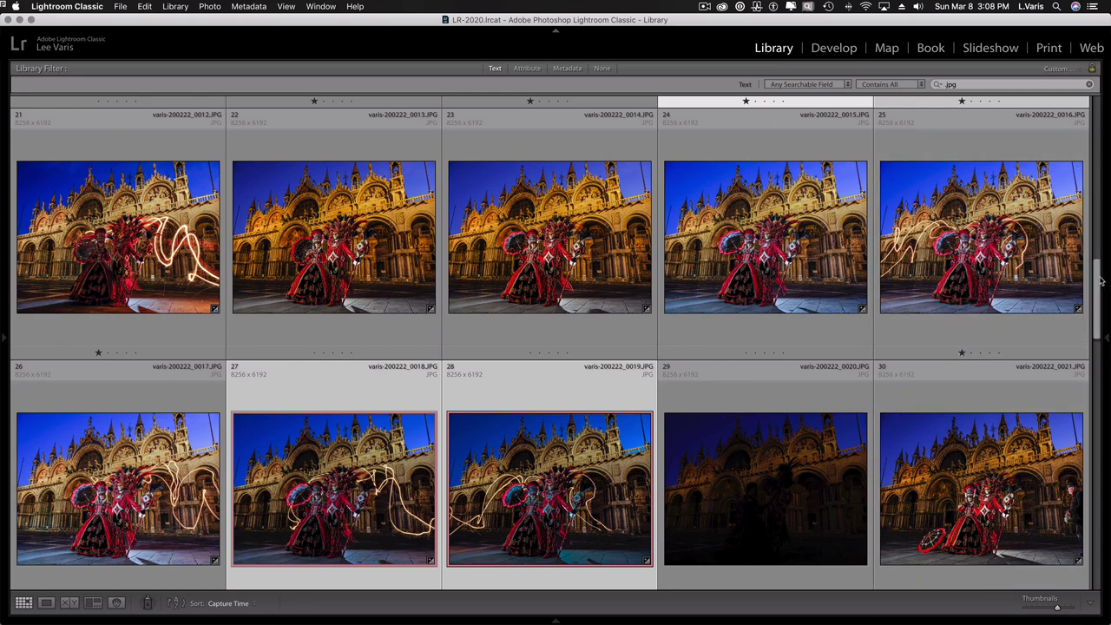
left_click_drag(1100, 273, 1100, 305)
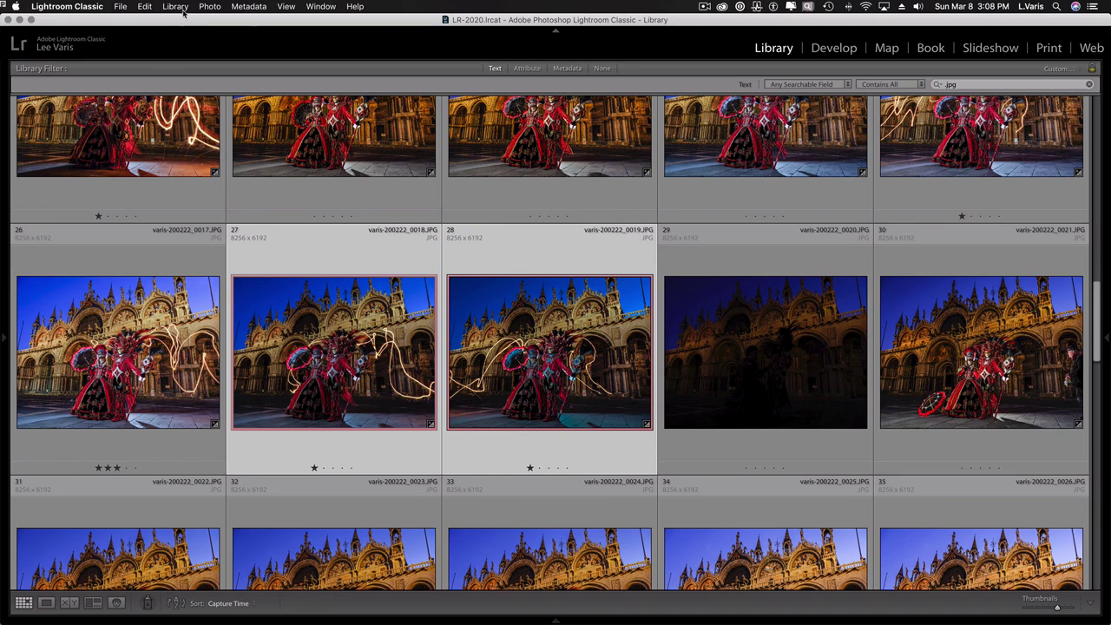
Step: Send the four selected shots to Photoshop via Photo > Edit In > Open as Layers
left_click(209, 7)
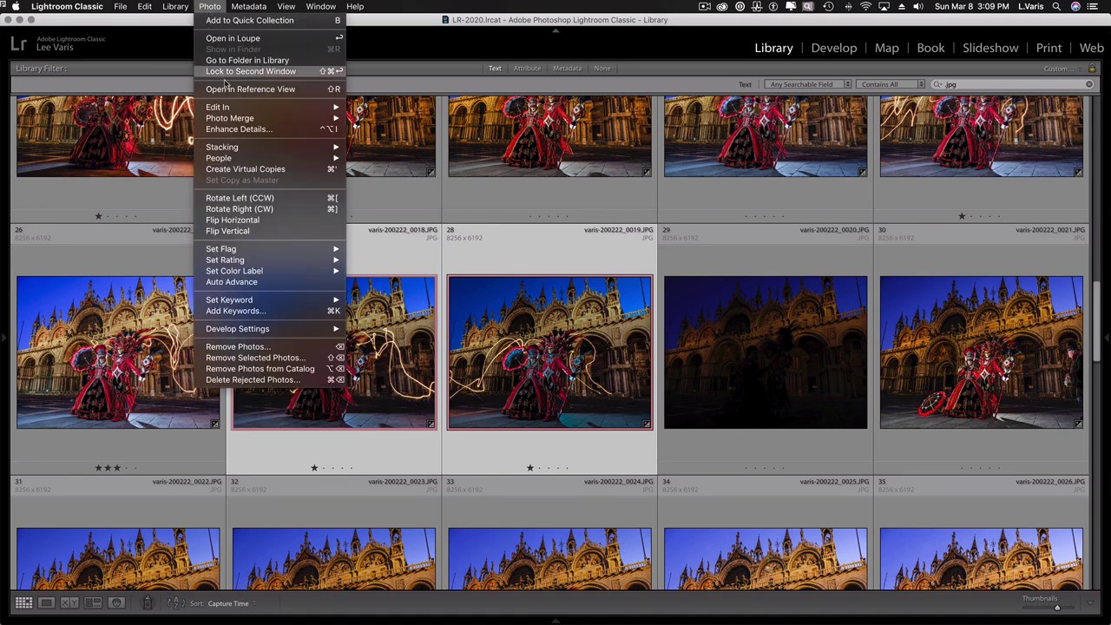
mouse_move(232, 107)
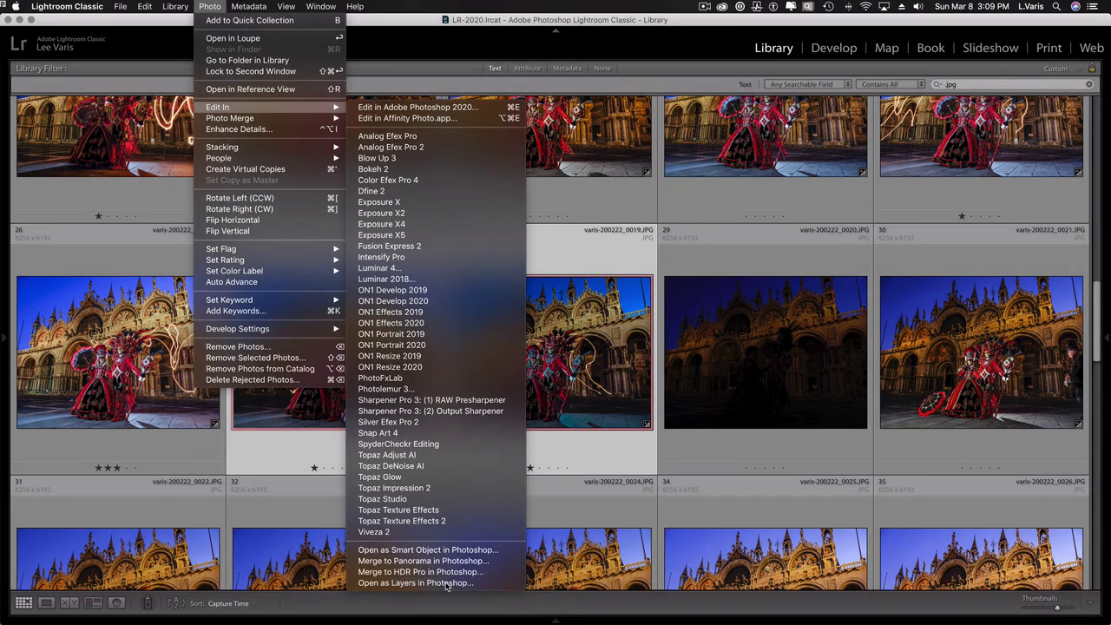
left_click(446, 587)
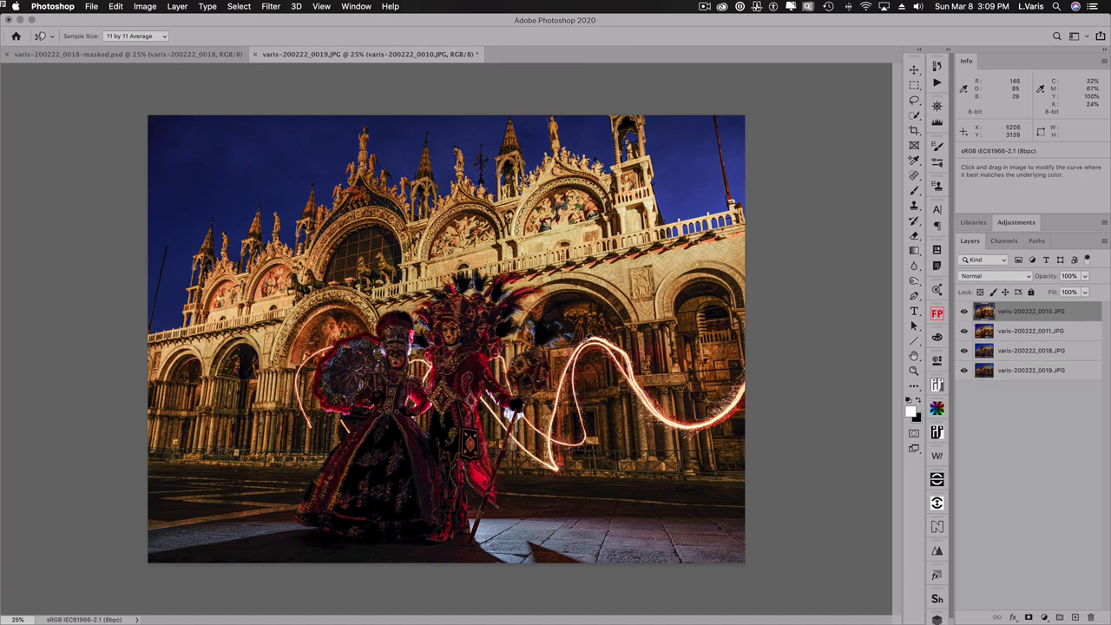
Step: Toggle the light-trail layers 0010, 0011, 0018 and 0019 off to compare the exposures
left_click(964, 313)
left_click(964, 312)
left_click(963, 312)
left_click(964, 313)
left_click(964, 313)
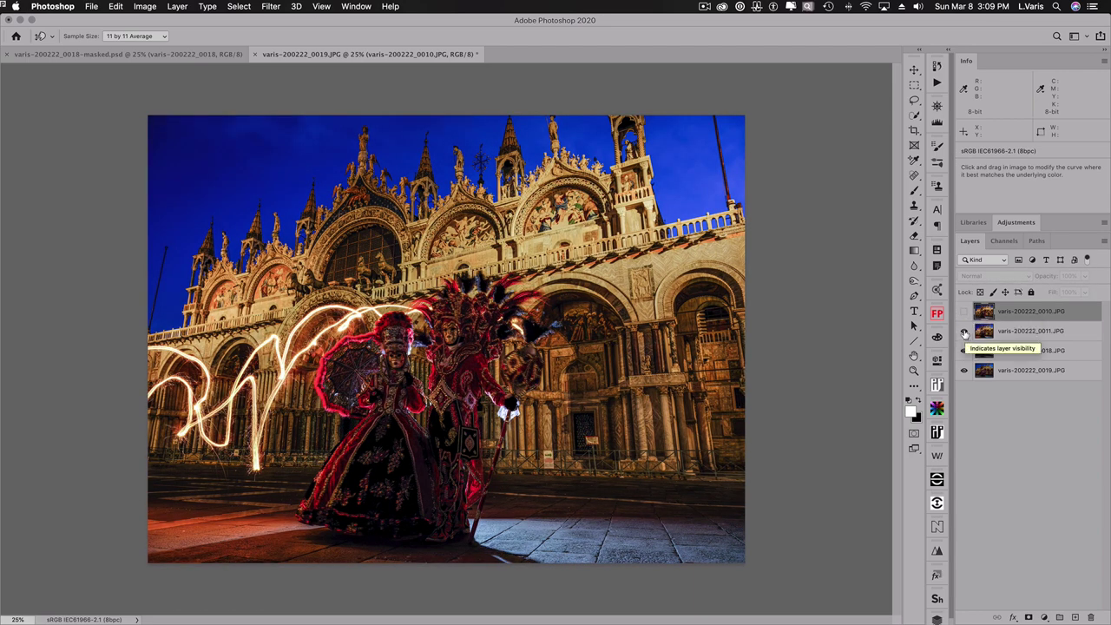
left_click(965, 333)
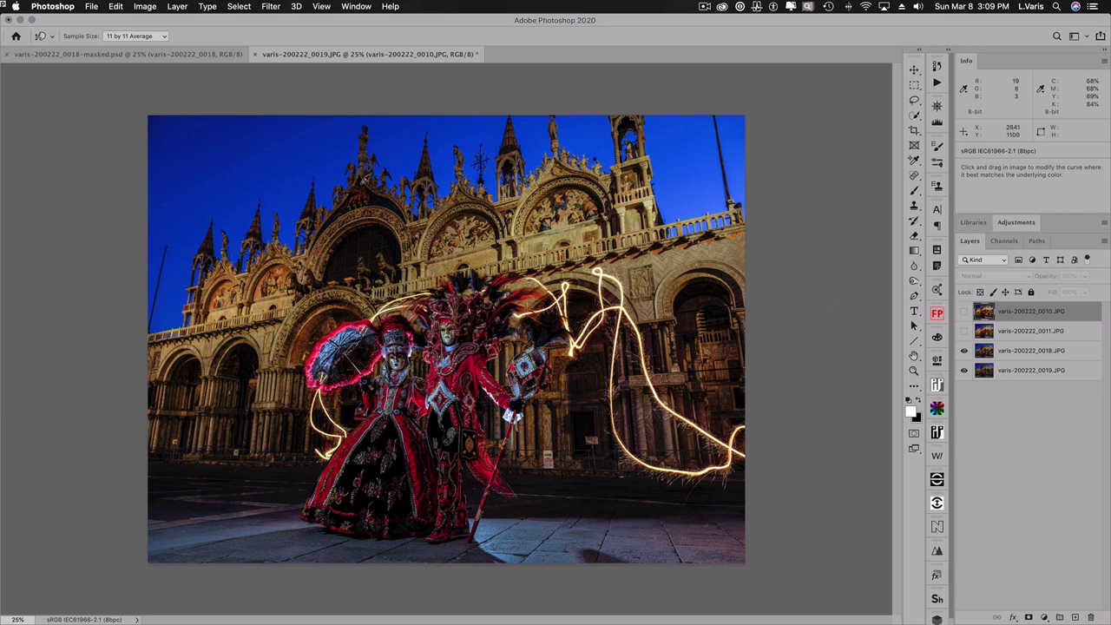
left_click(964, 352)
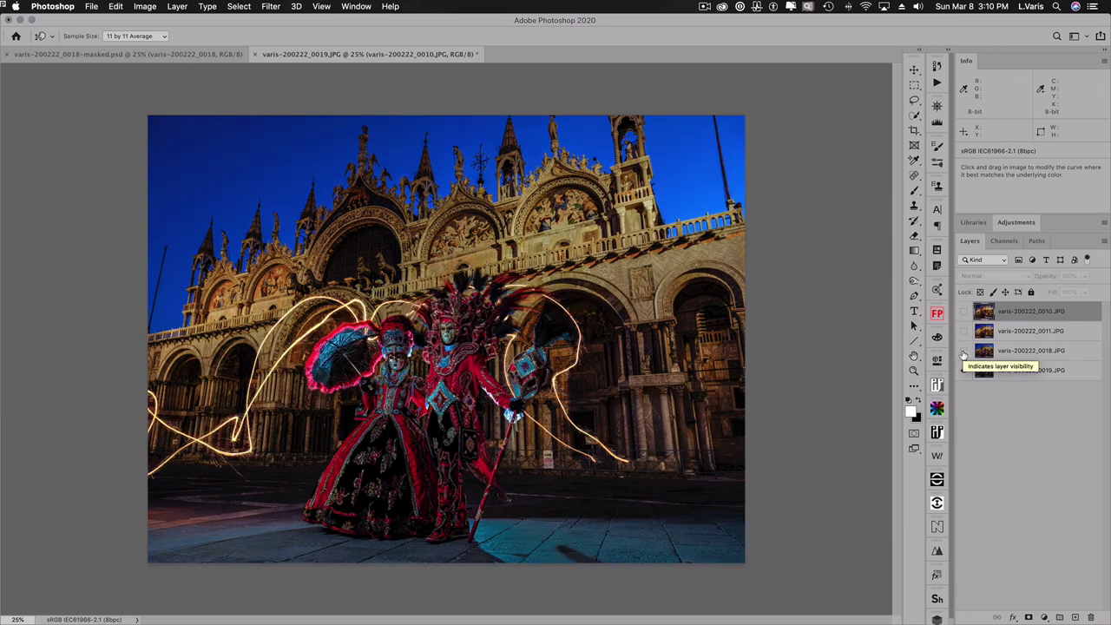
left_click(963, 372)
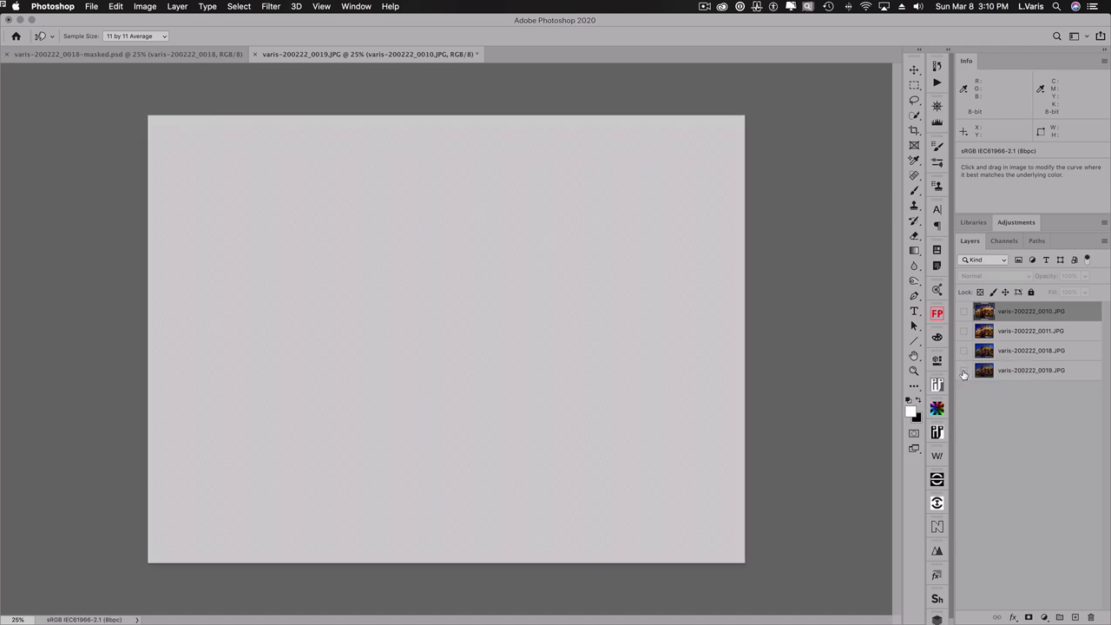
Step: Turn layers 0019, 0018, 0011 and 0010 back on so all are visible
left_click(964, 372)
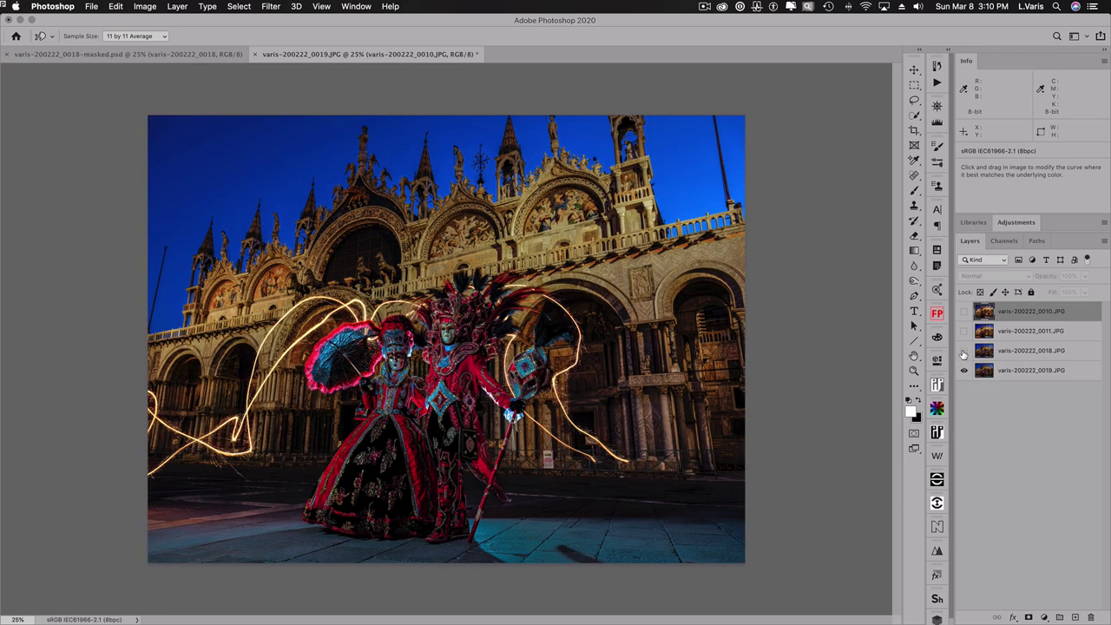
left_click(964, 351)
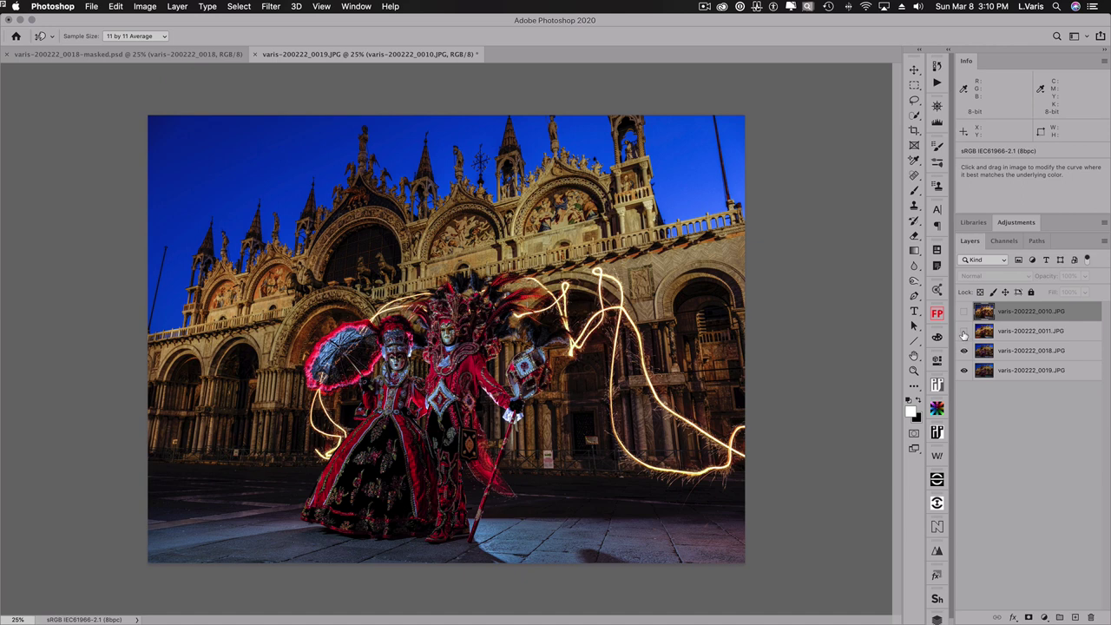
left_click(964, 332)
left_click(964, 311)
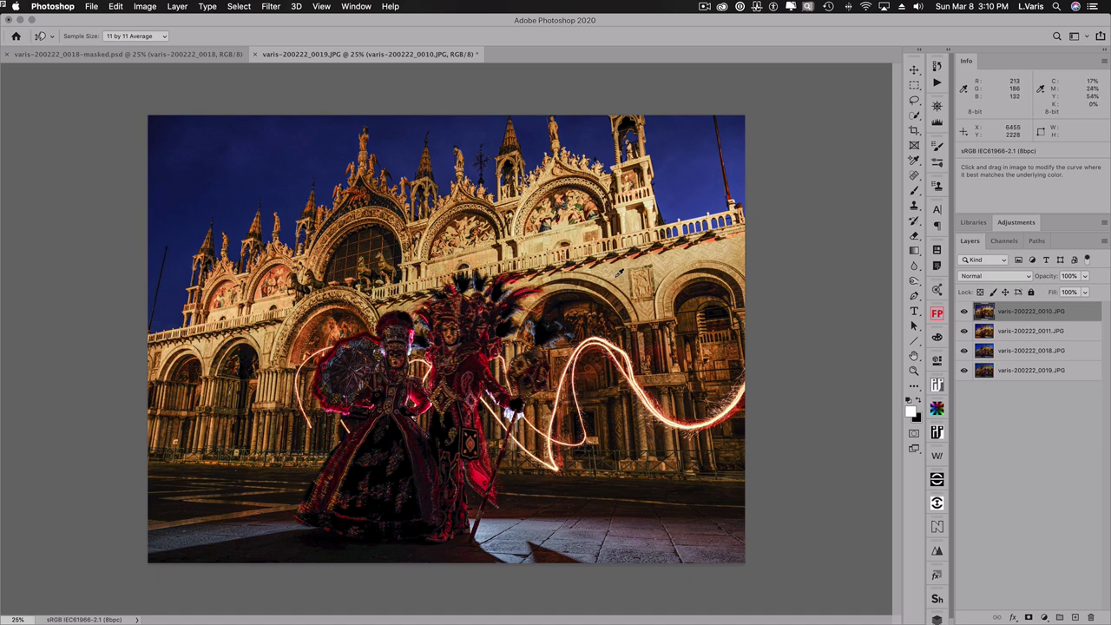
Step: Select all four exposure layers and convert them into one smart object
left_click(984, 371, "shift")
key("b")
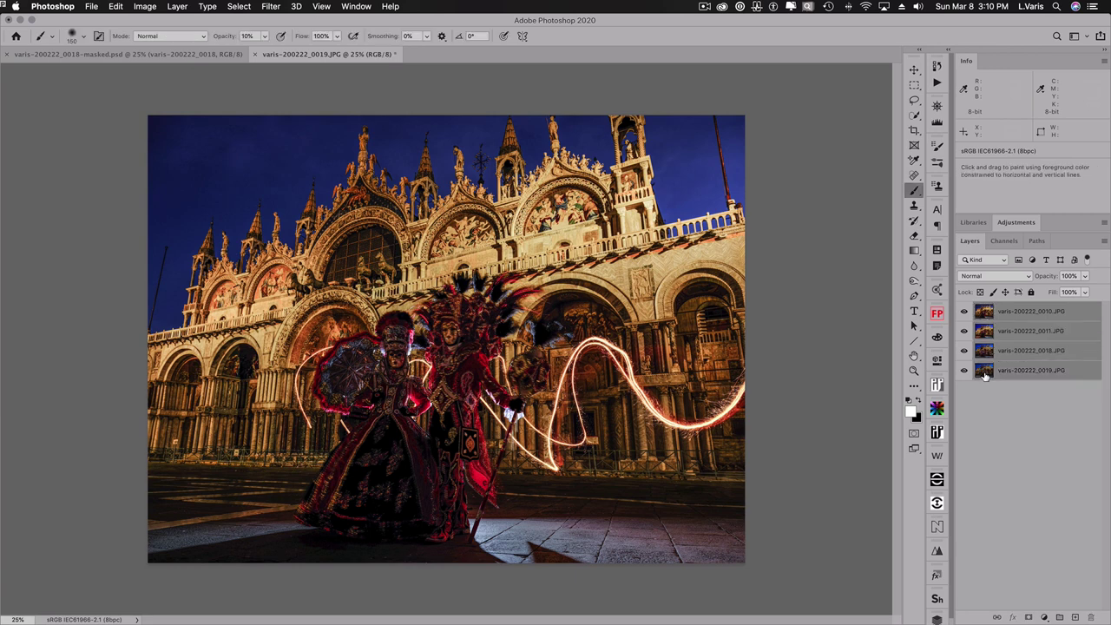
left_click(116, 7)
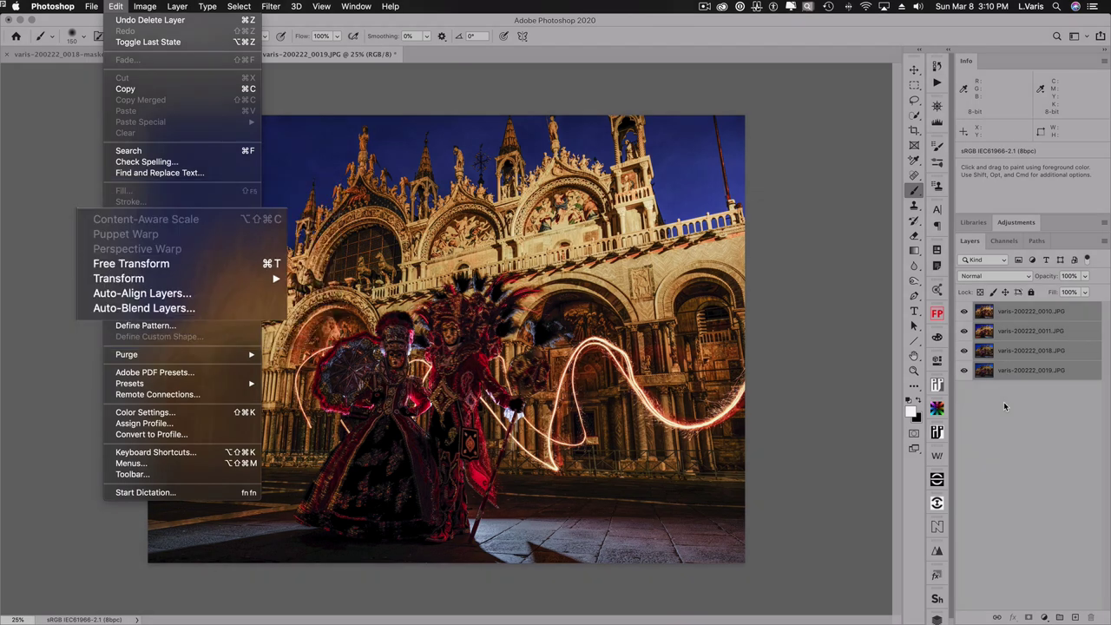
left_click(1004, 402)
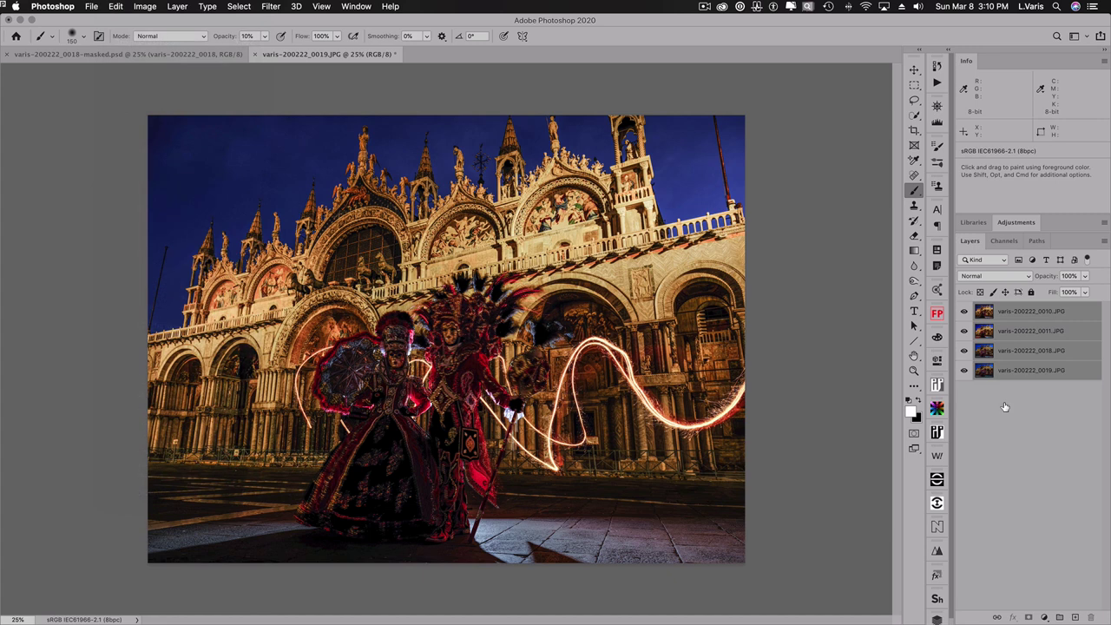
left_click(177, 6)
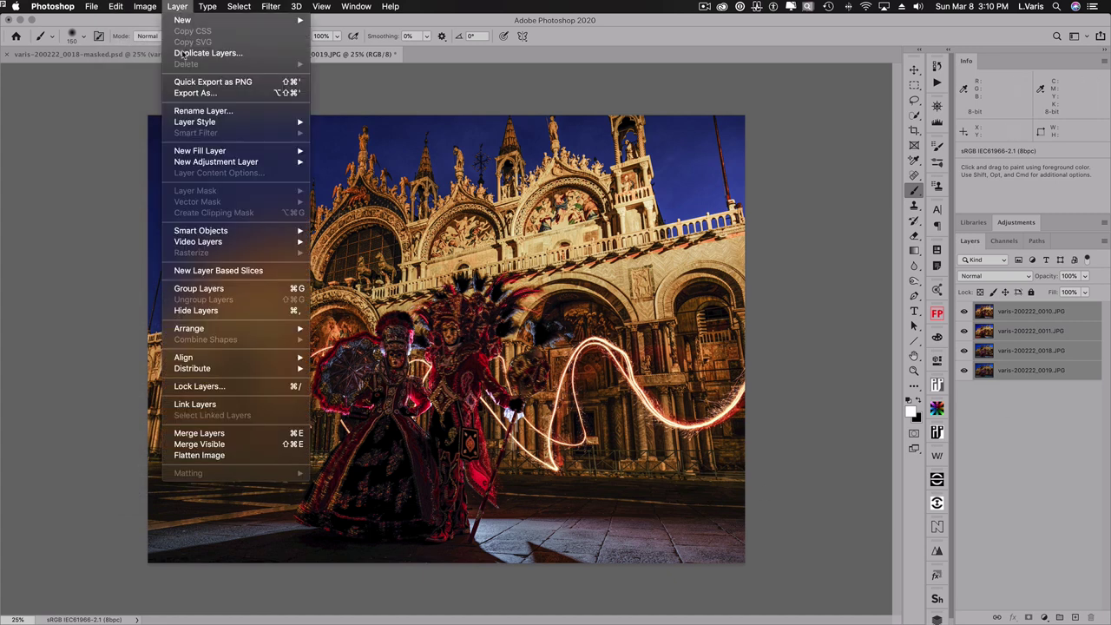
mouse_move(213, 234)
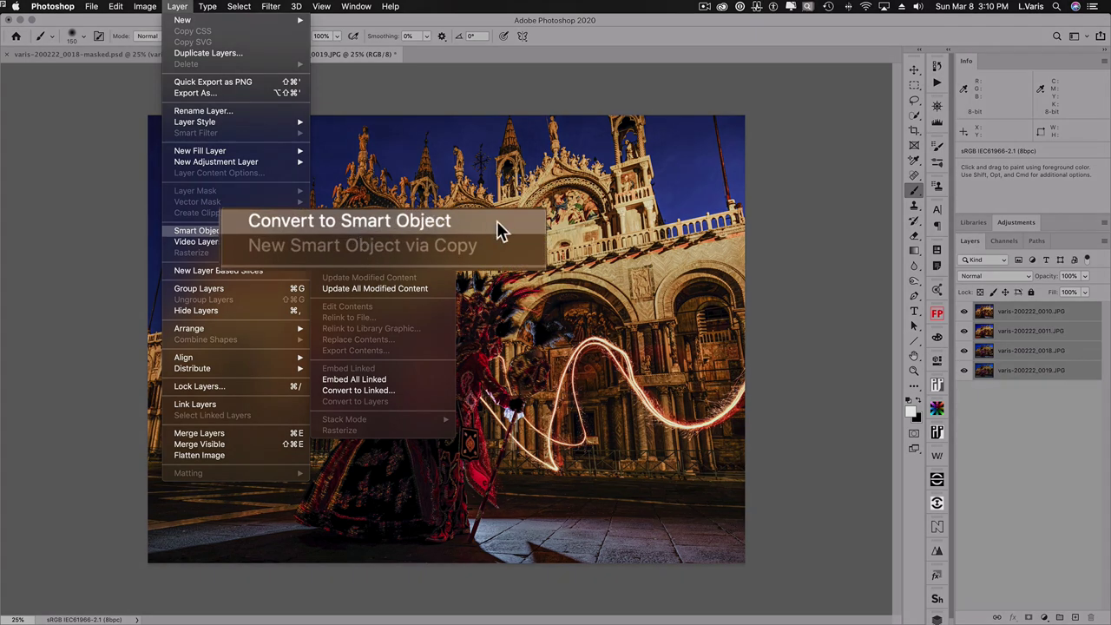
left_click(497, 220)
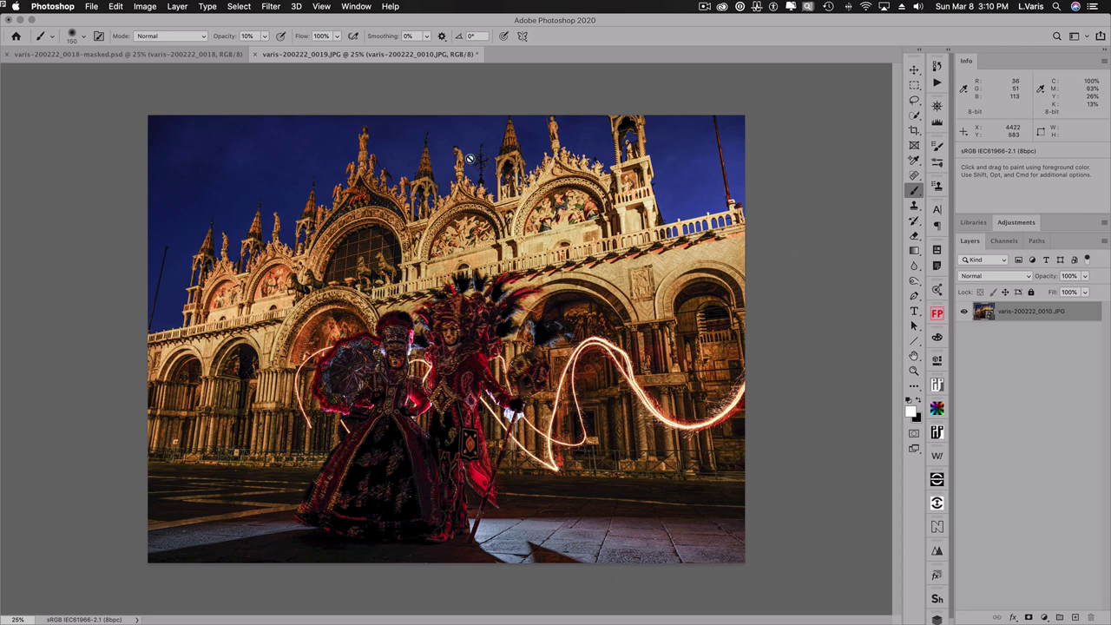
Step: Bring up the Layer > Smart Objects > Stack Mode submenu for the smart object
left_click(178, 7)
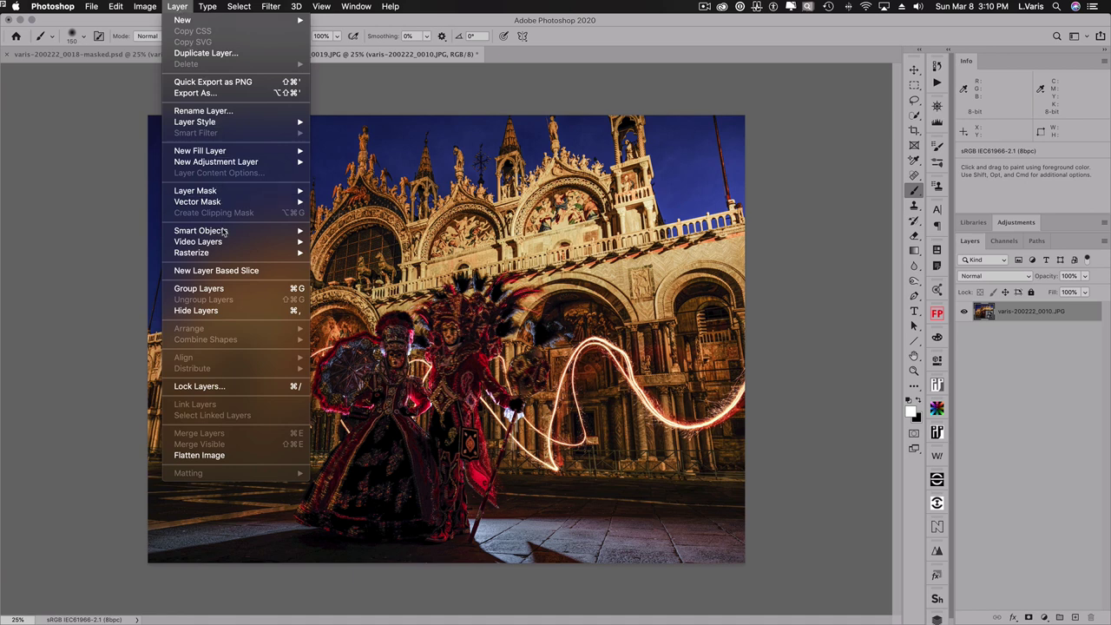
mouse_move(224, 232)
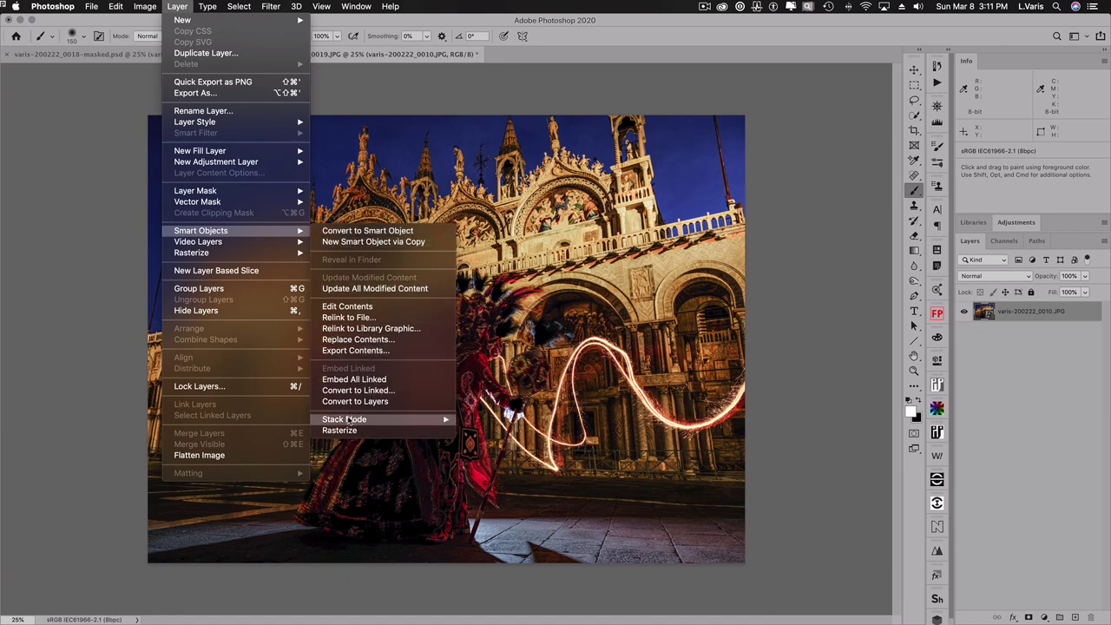
mouse_move(348, 421)
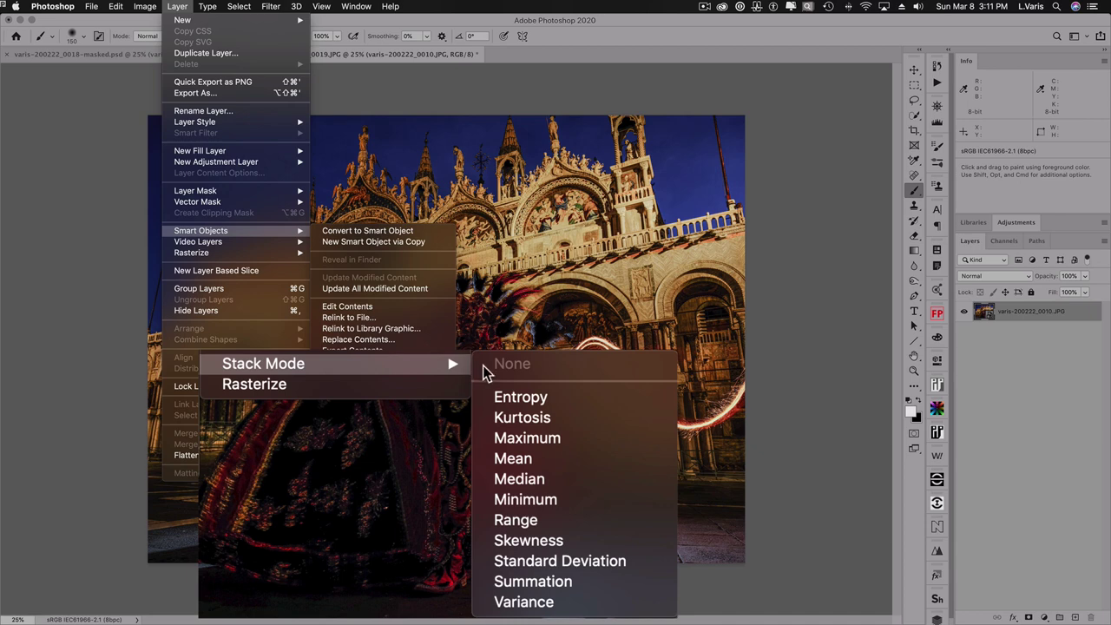
Step: Apply the Maximum stack mode, then zoom in on the figures and back out to inspect
left_click(579, 436)
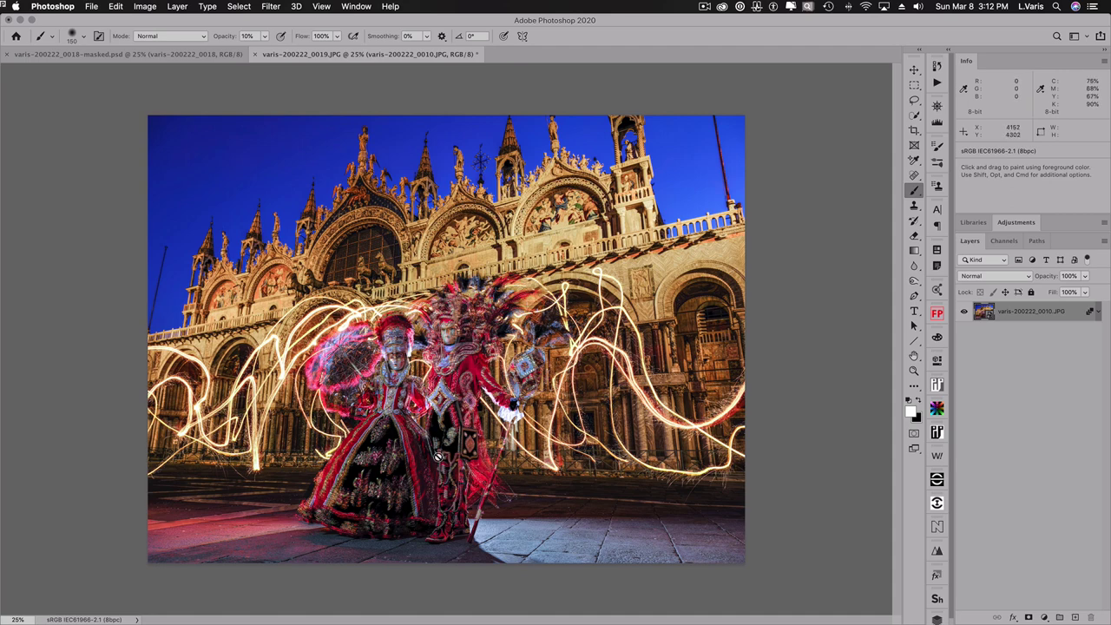
key("space")
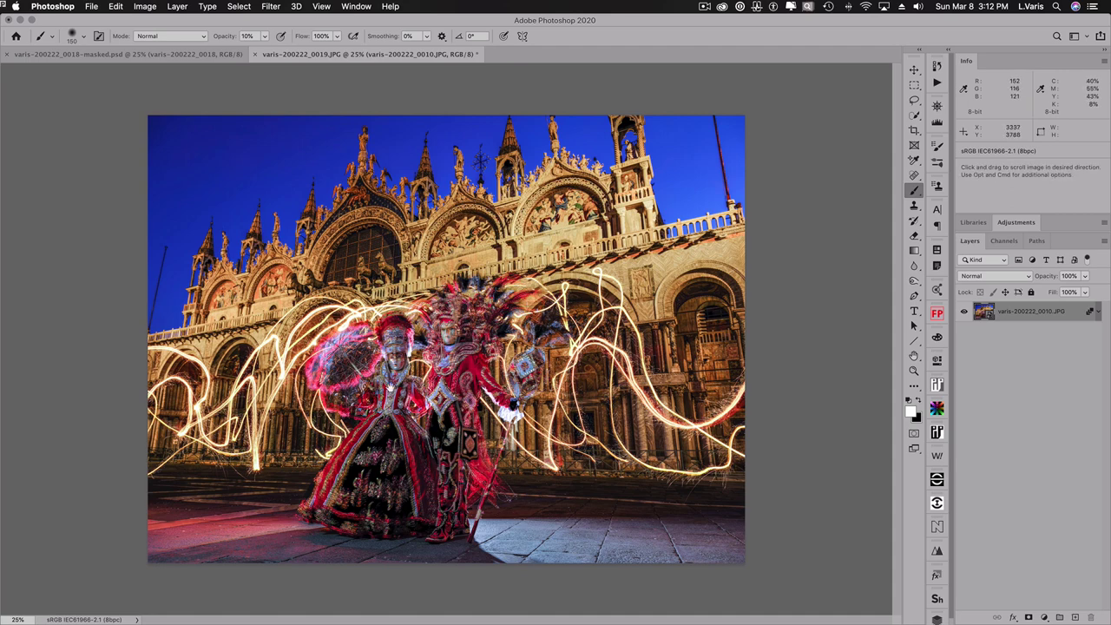
left_click(403, 384, "super")
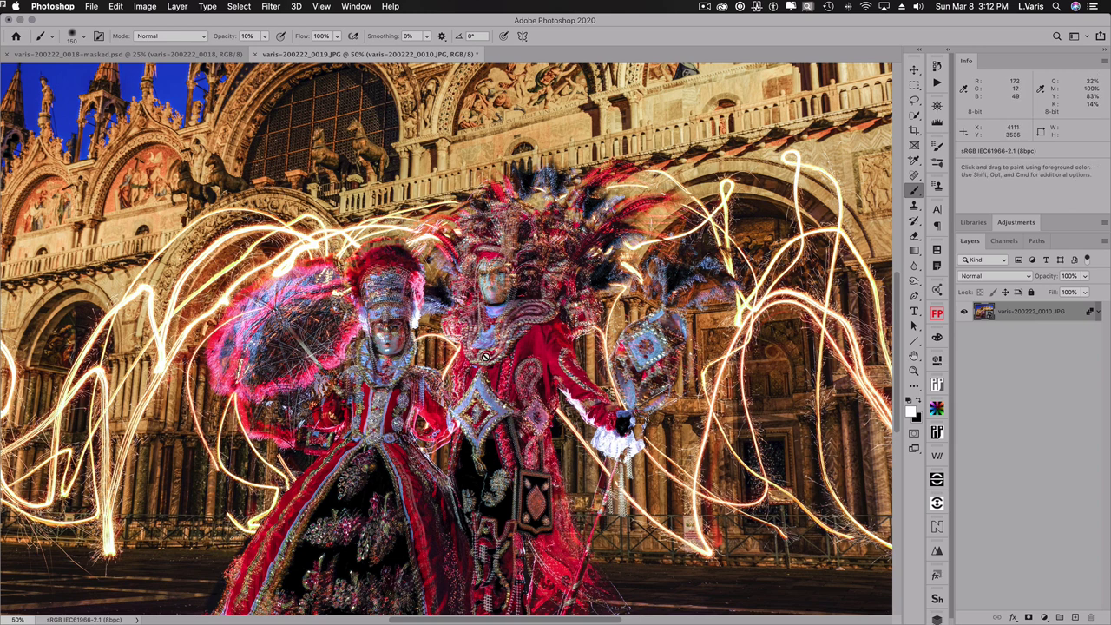
key("space")
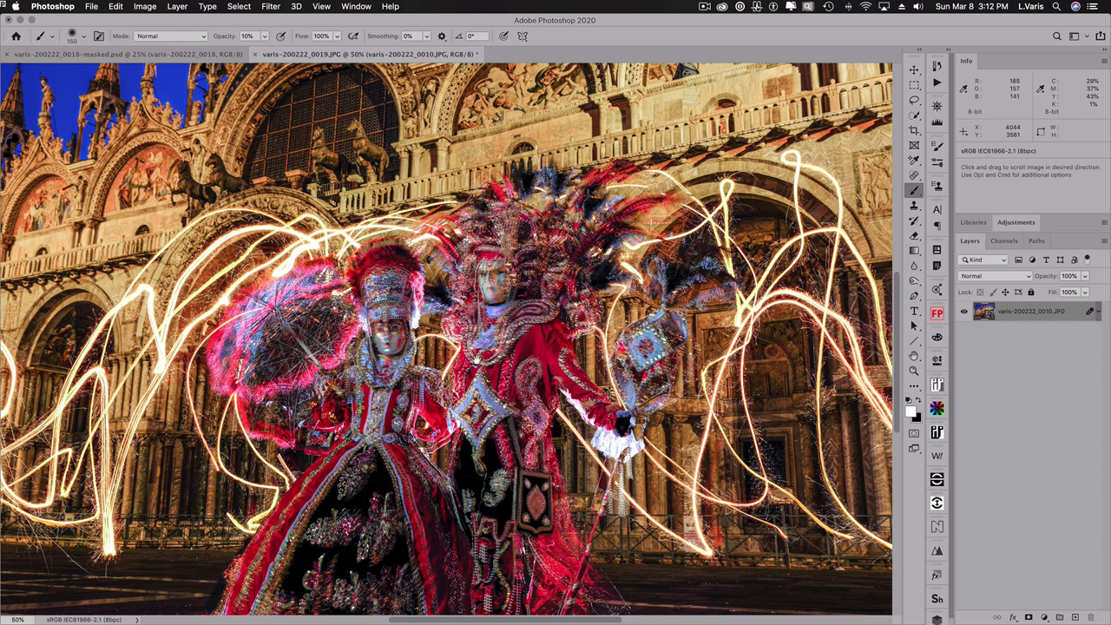
left_click(477, 355, "alt")
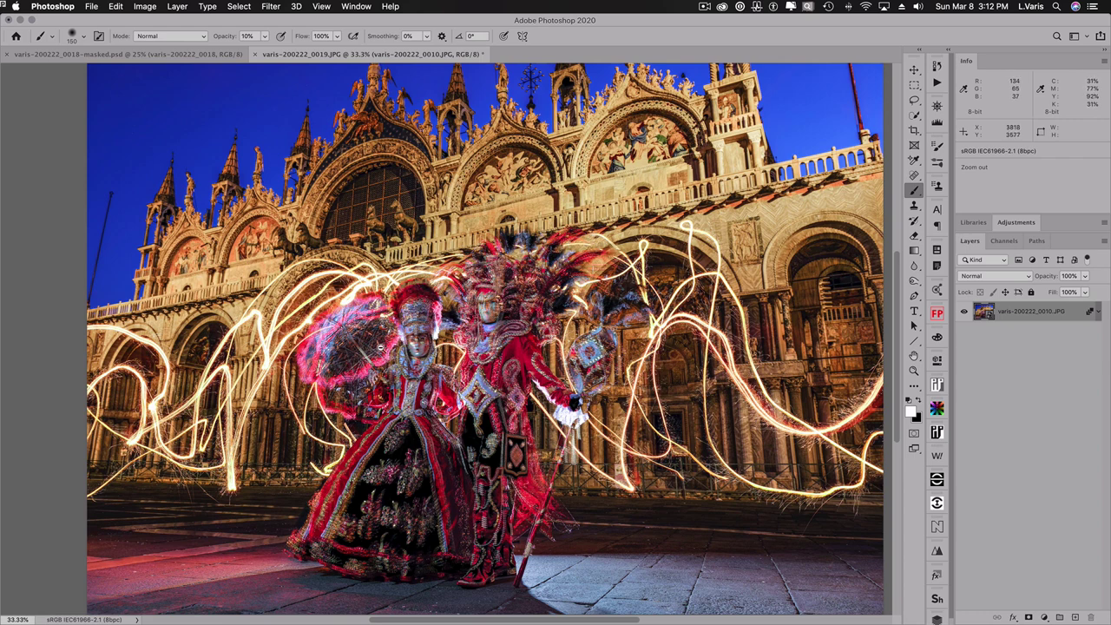
Step: In varis-200222_0018-masked.psd, zoom in on the figures and inspect their layer mask alone
left_click(178, 55)
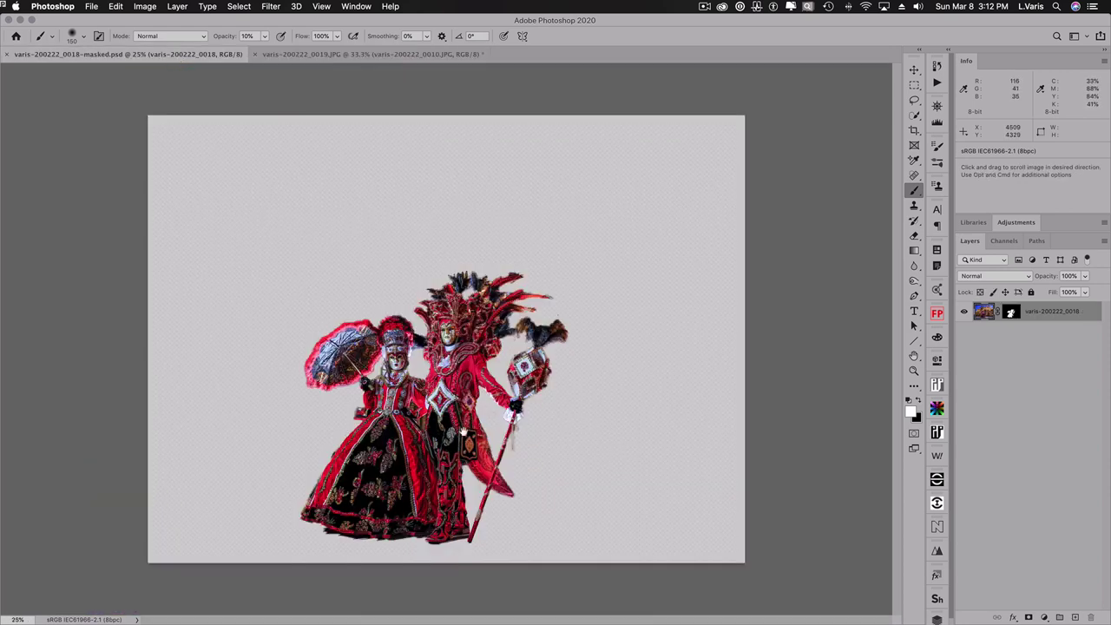
key("super+space")
key("alt")
left_click(419, 401)
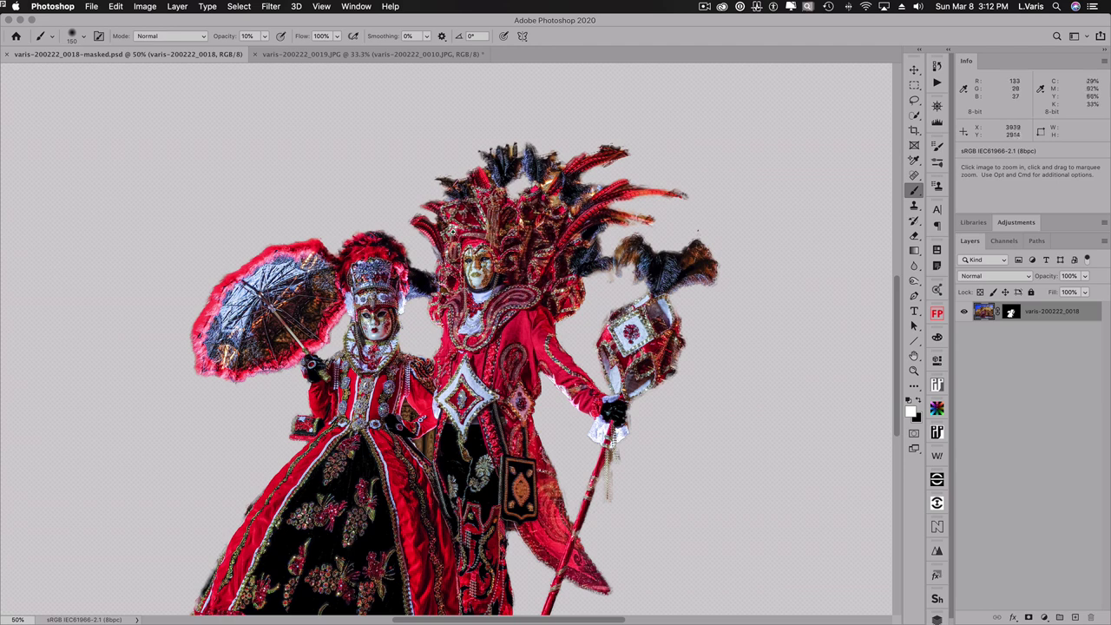
key("space")
key("space")
left_click_drag(507, 432, 536, 300)
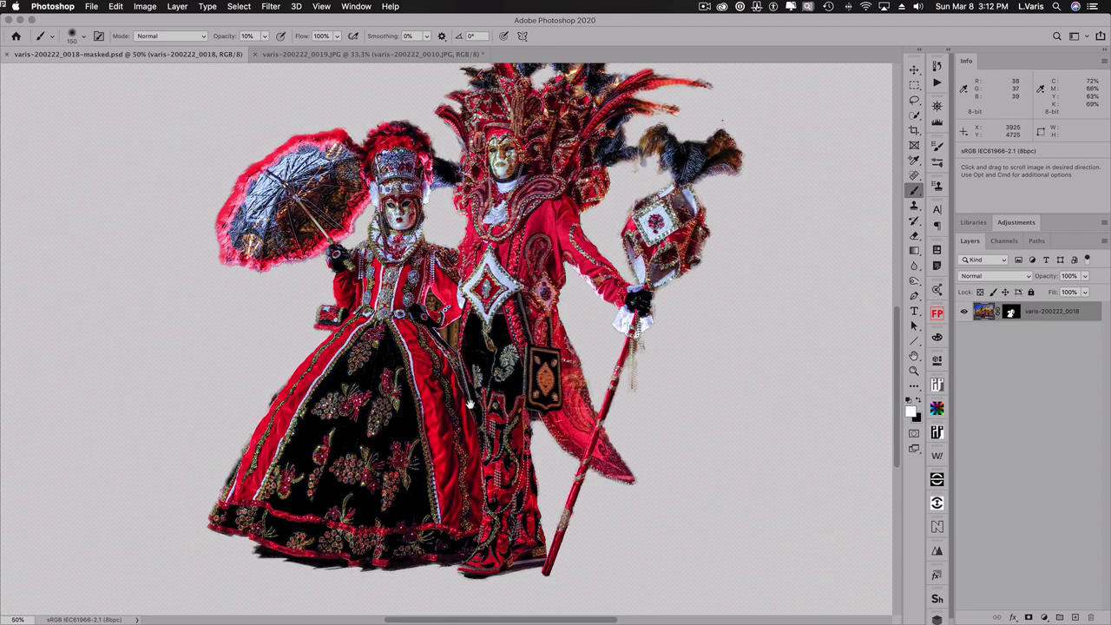
left_click_drag(470, 405, 465, 438)
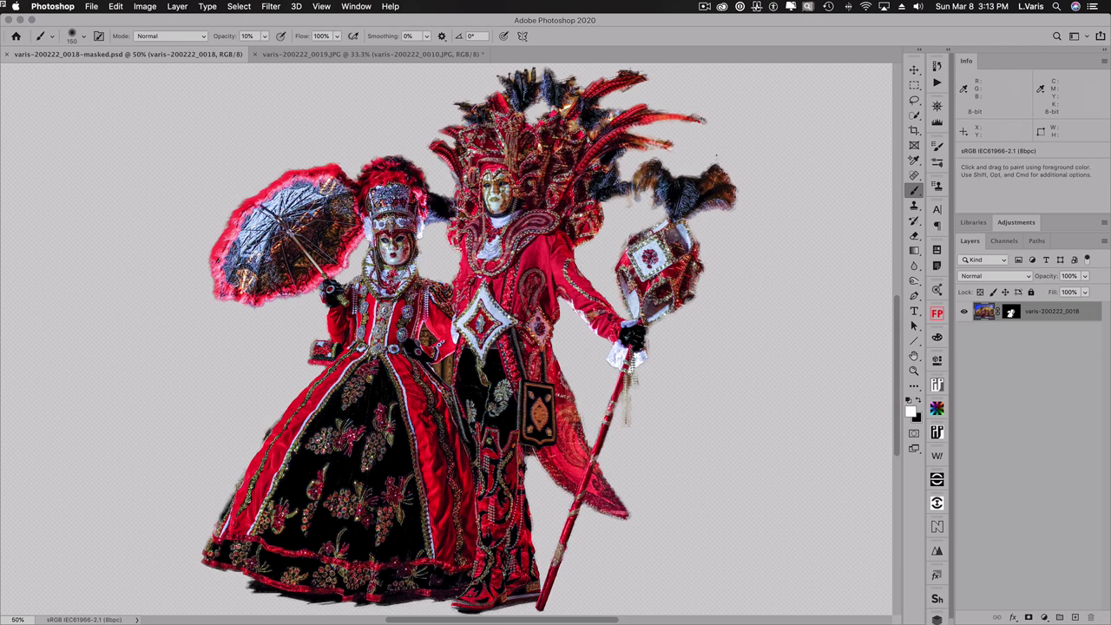
left_click(1010, 313, "alt")
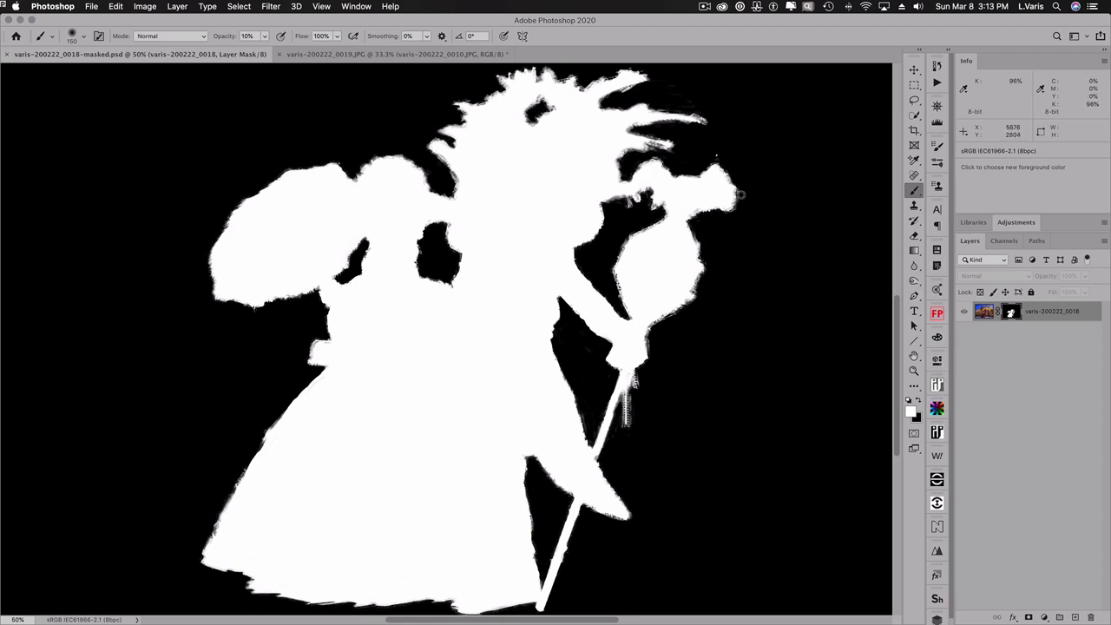
left_click(1014, 316, "alt")
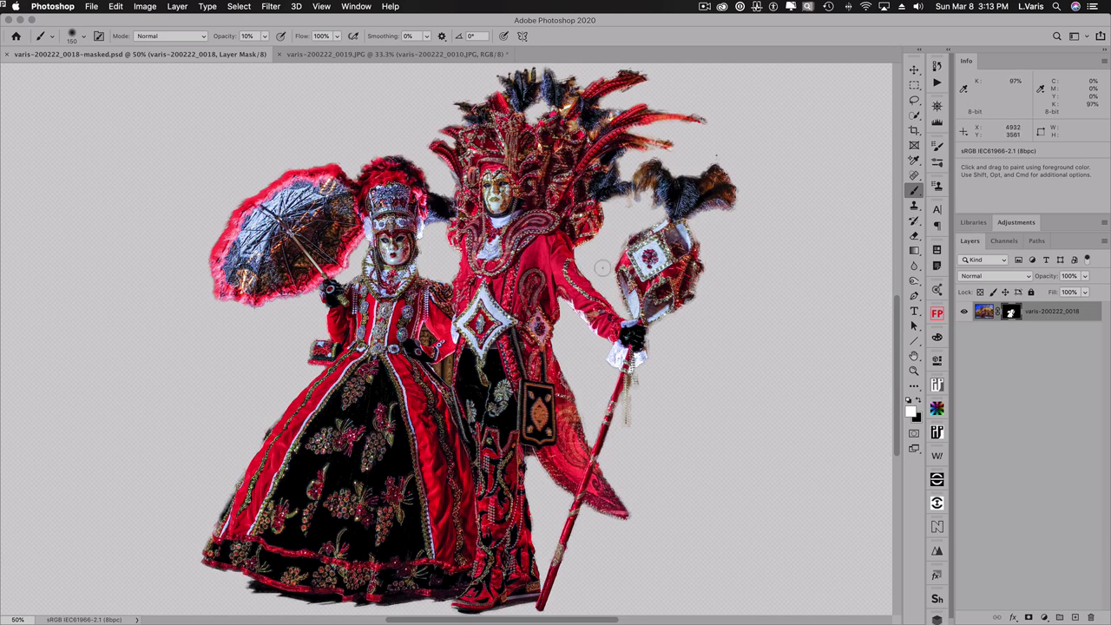
key("space")
Step: Zoom the masked figures document out to the whole canvas and select the Move tool
left_click(396, 54)
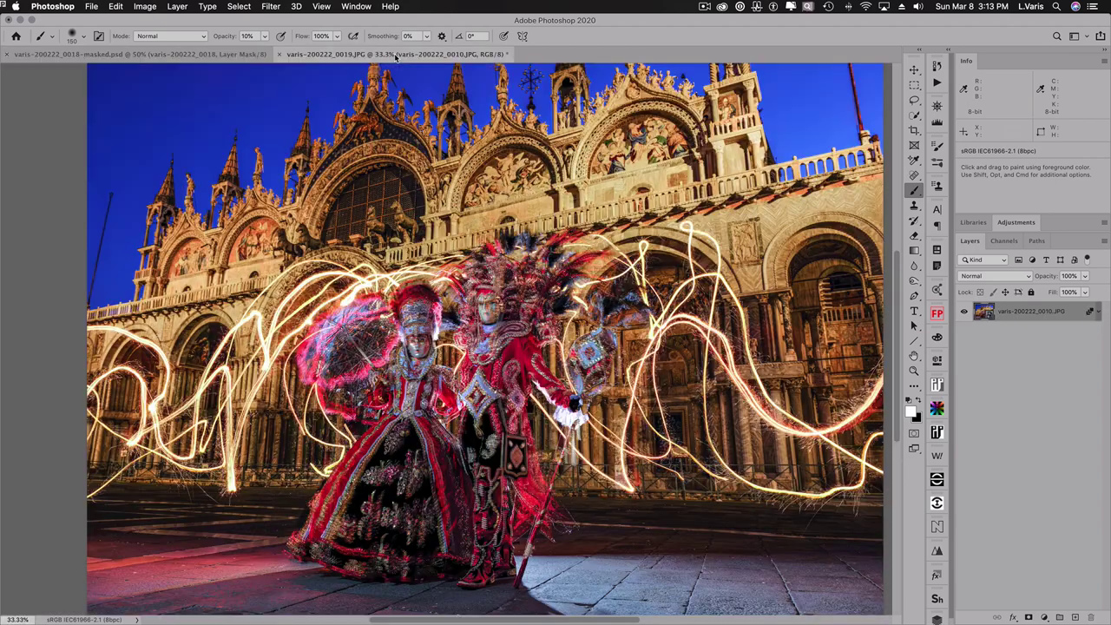
left_click(227, 57)
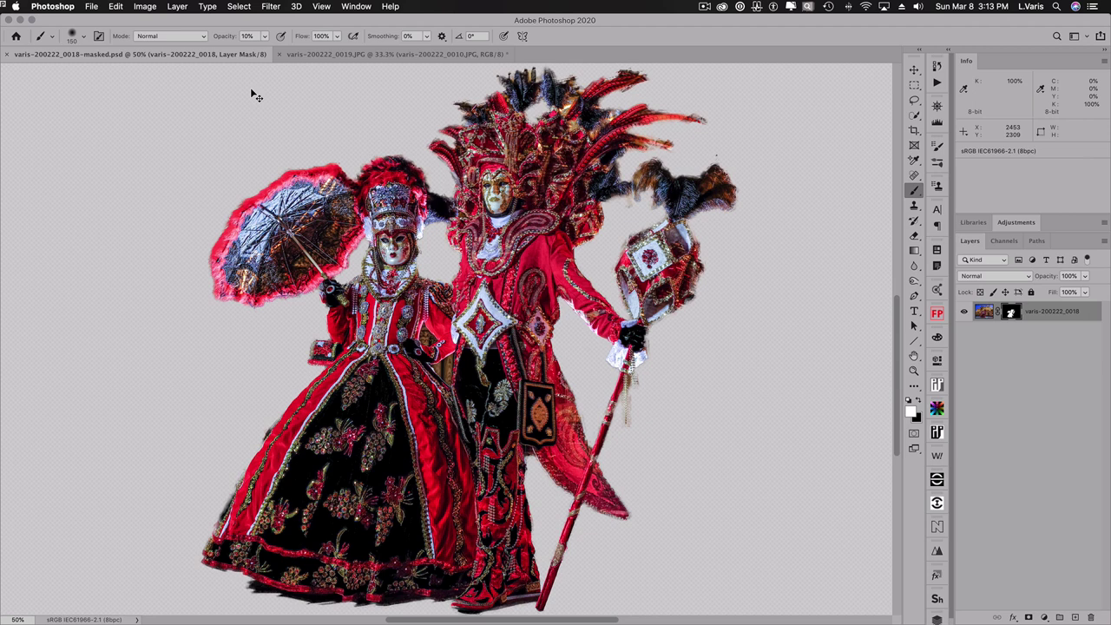
key("super+minus")
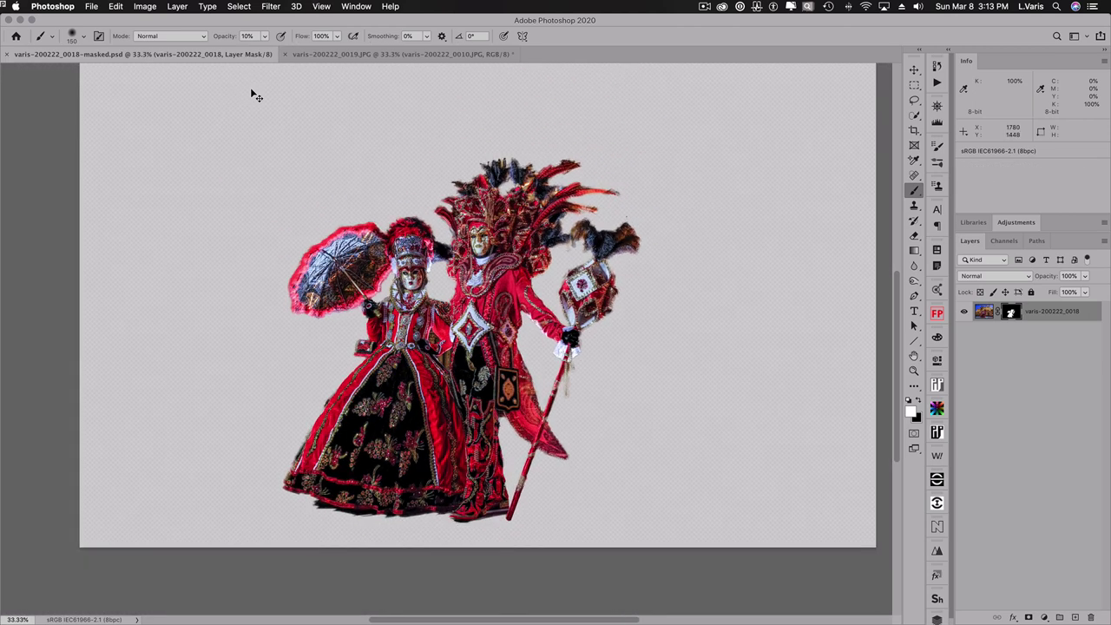
key("super+minus")
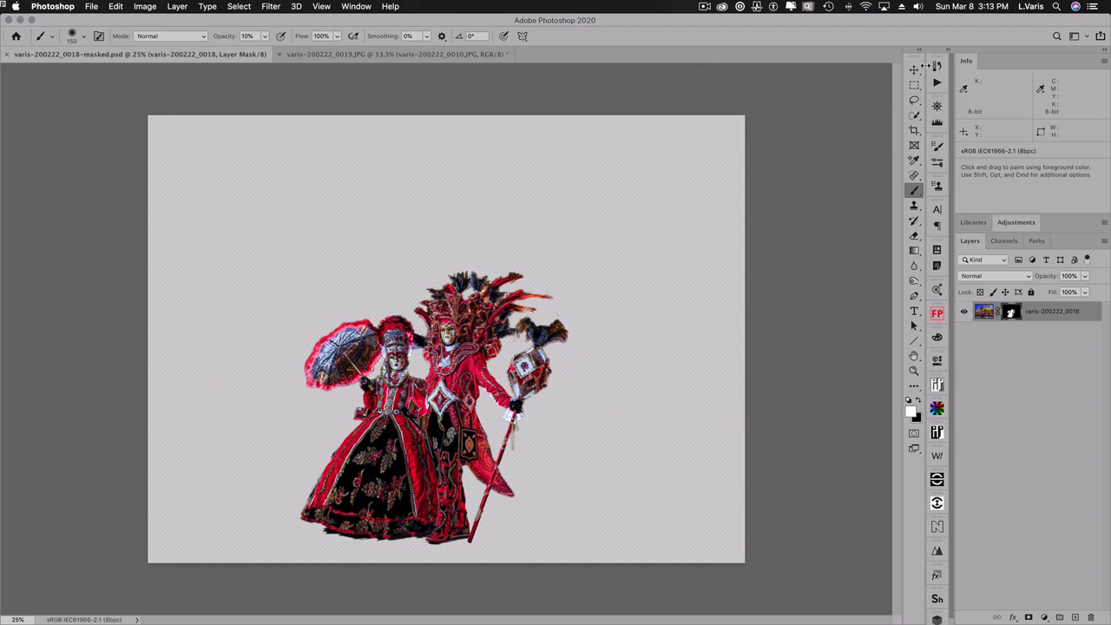
left_click(916, 68)
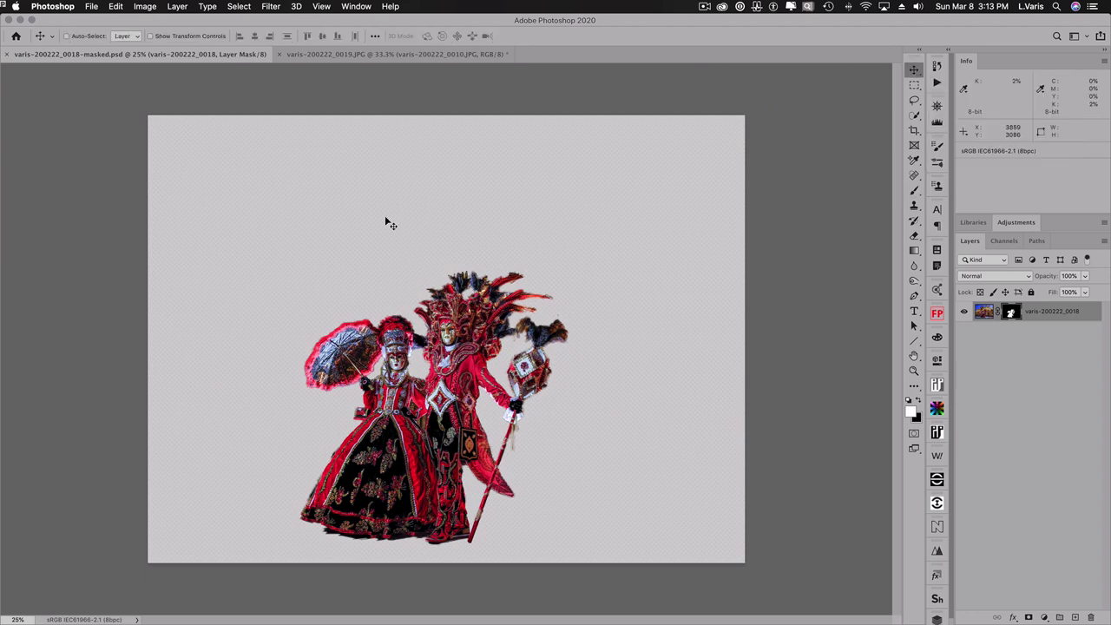
Step: Drag the masked figures layer into the Venice light-trail composite and commit the placement
left_click(377, 55)
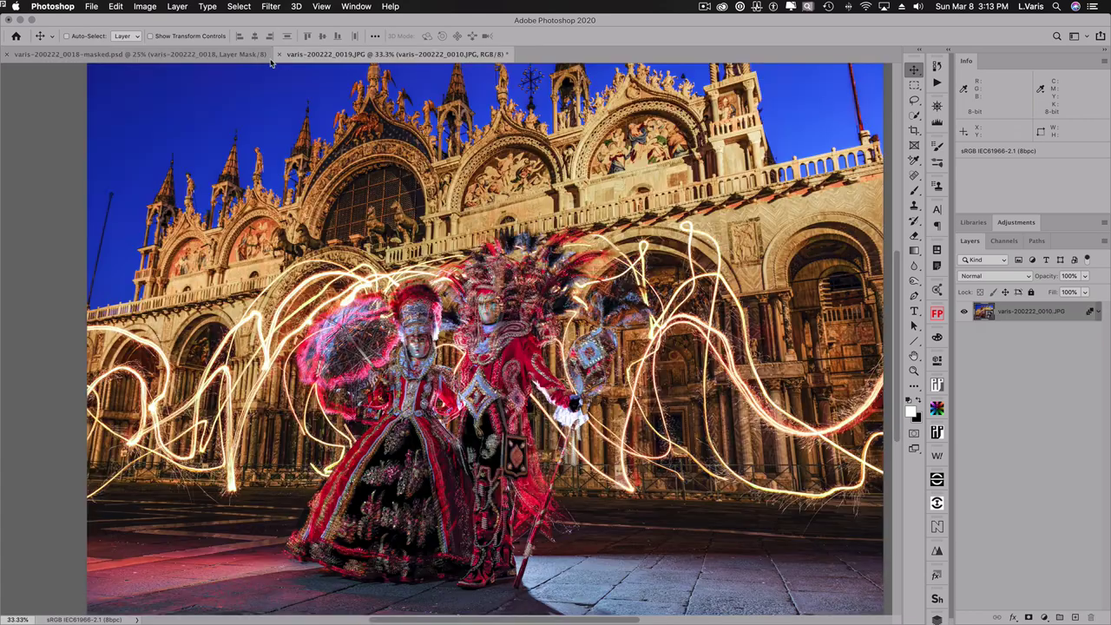
left_click(240, 55)
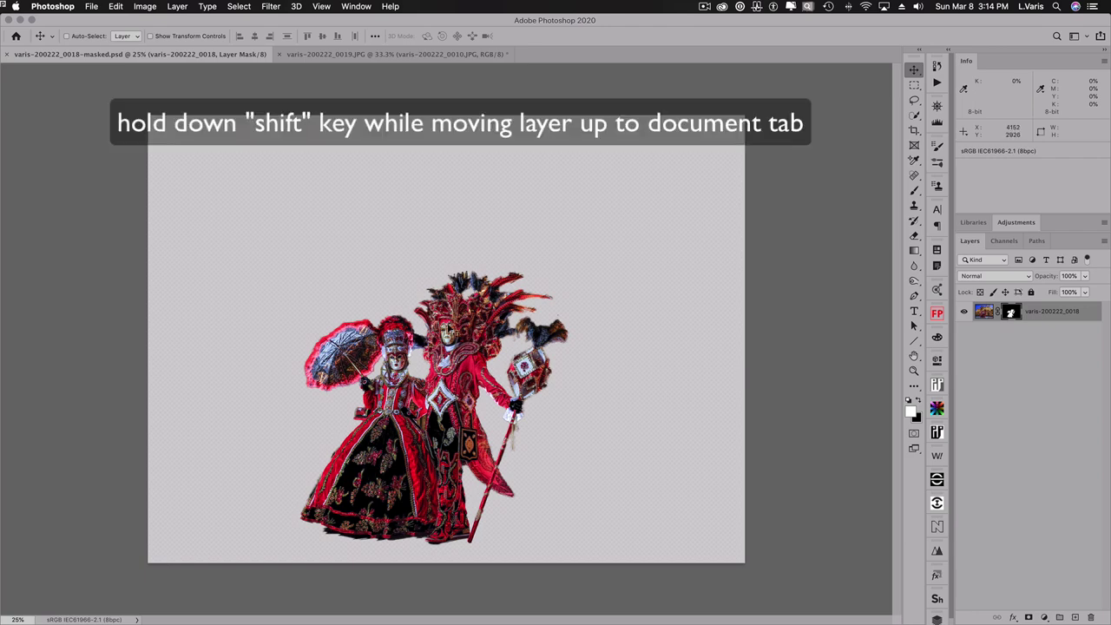
left_click_drag(418, 323, 419, 58)
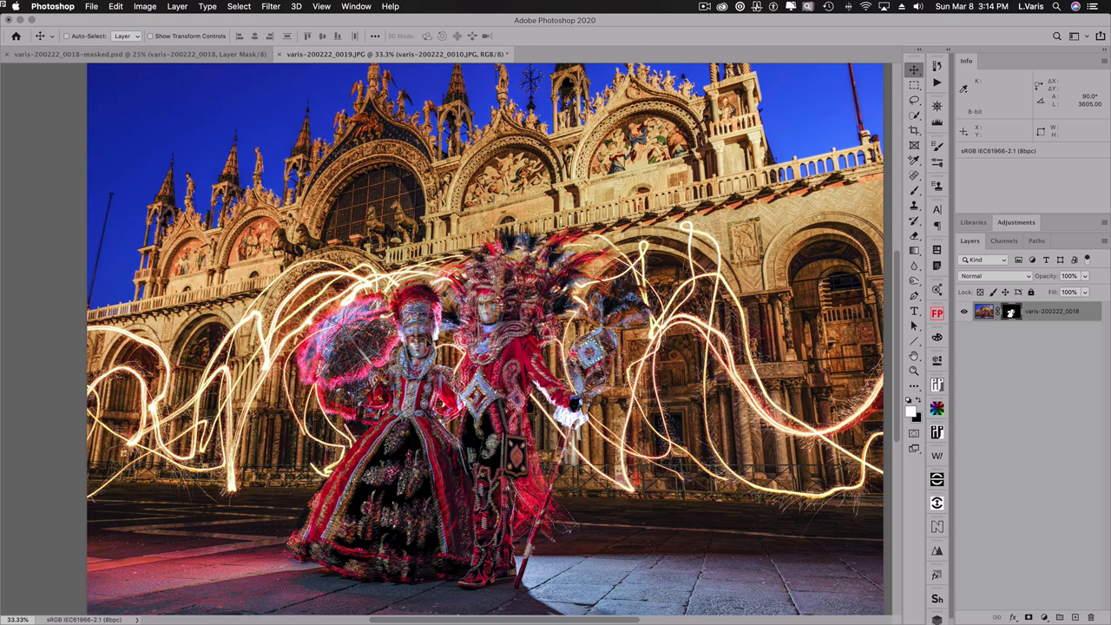
key("Return")
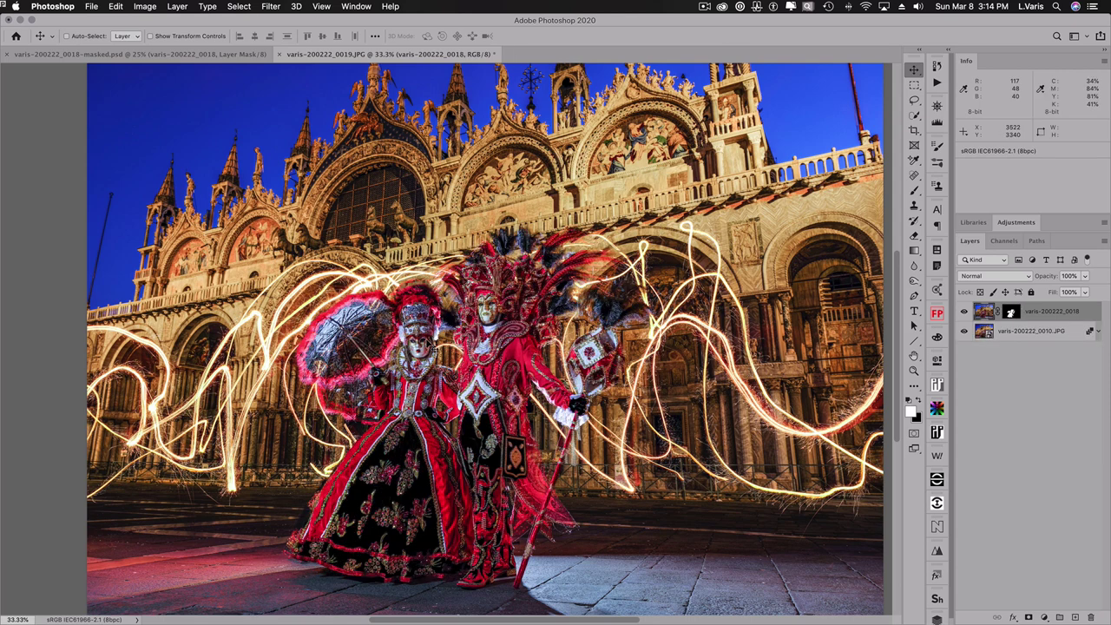
Step: Zoom in on the carnival figures to 100% after a quick figures-layer visibility check
left_click(963, 312)
left_click(964, 312)
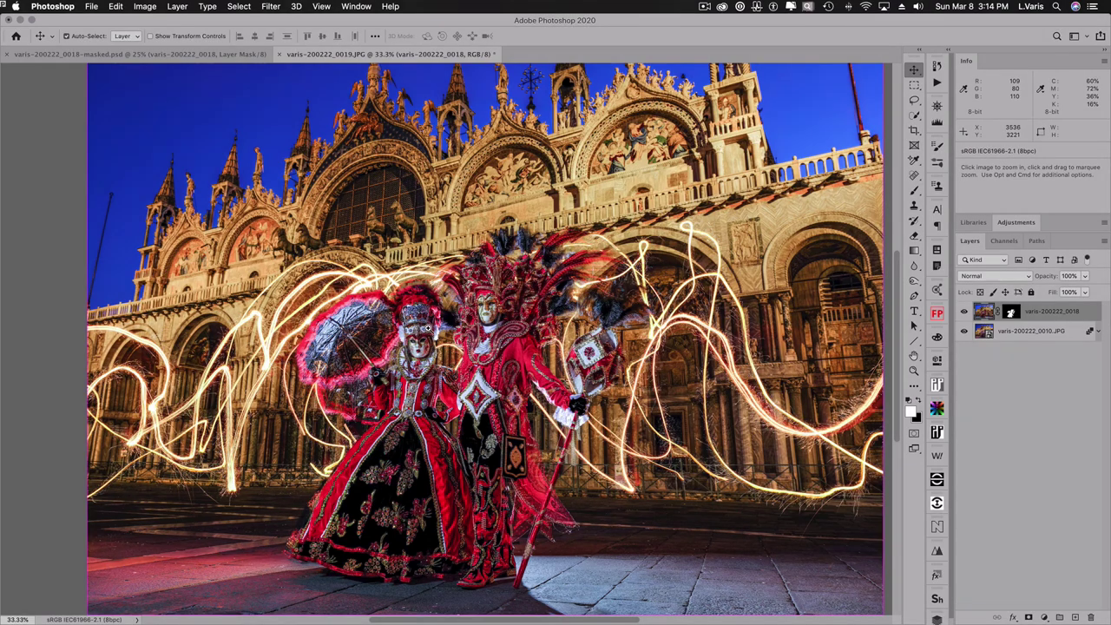
left_click(427, 328)
left_click(427, 328)
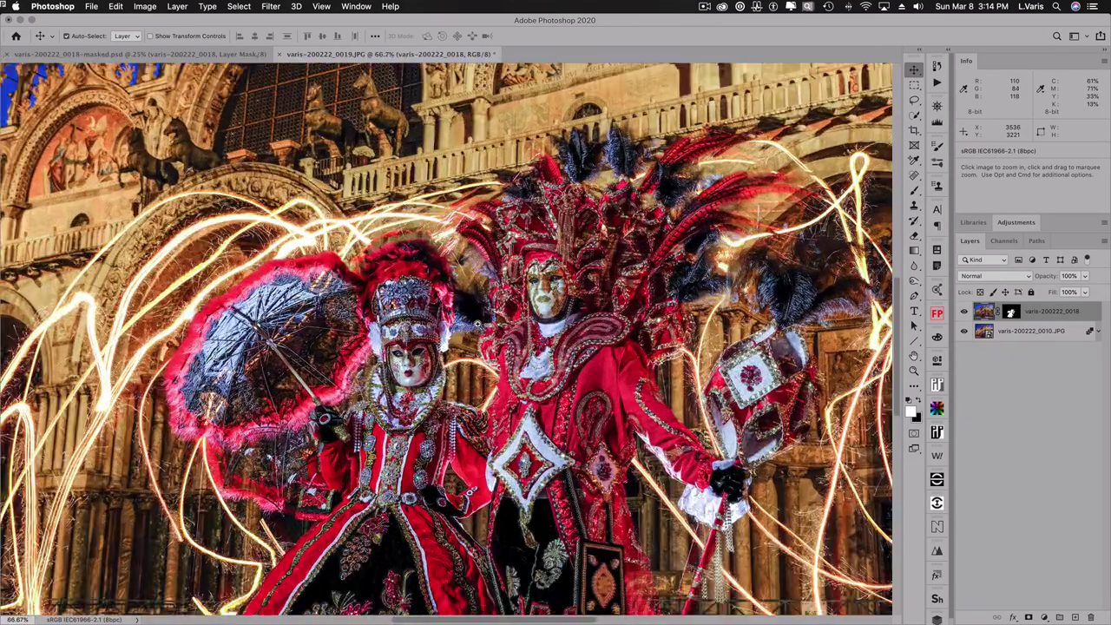
left_click(511, 335)
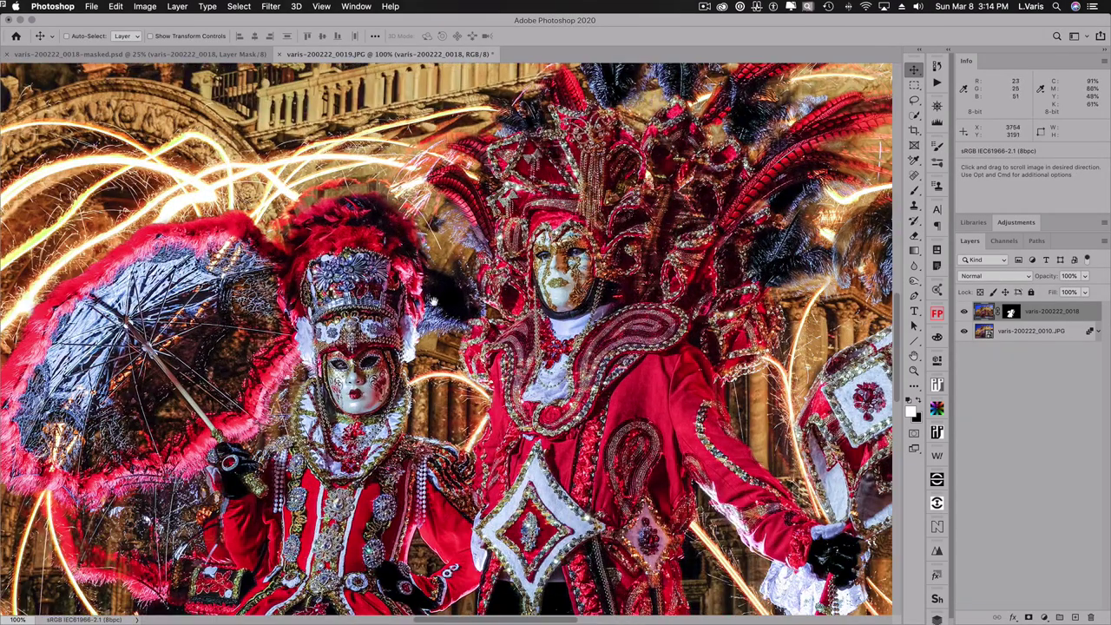
Step: Compare the figures layer on and off, then target its layer mask with the Brush
left_click(964, 312)
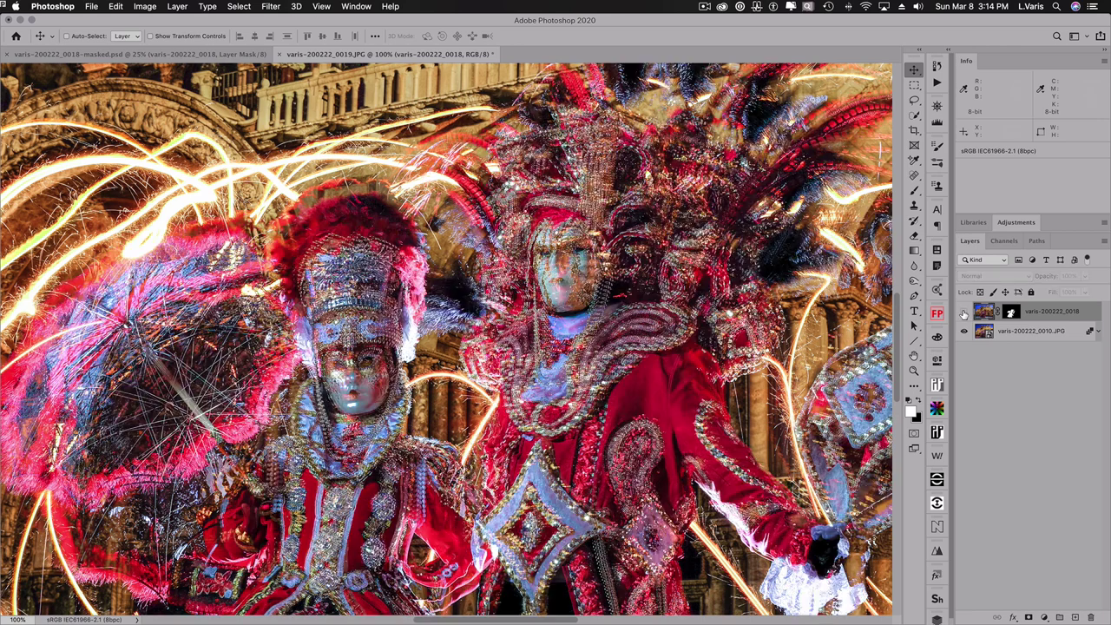
left_click(964, 312)
left_click(964, 311)
left_click(964, 312)
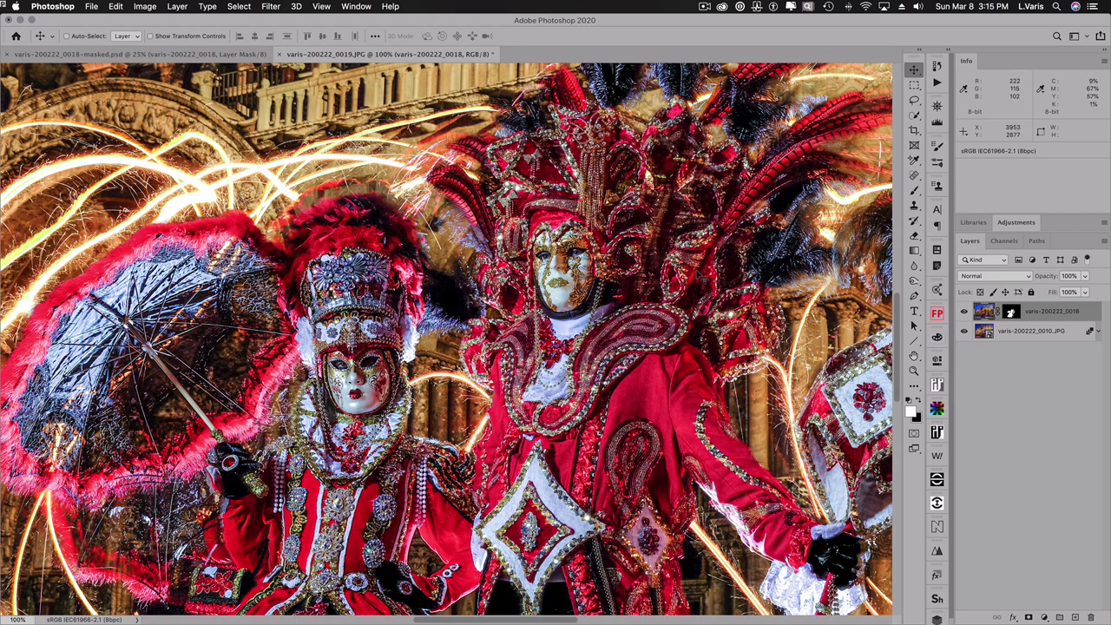
left_click(1011, 313)
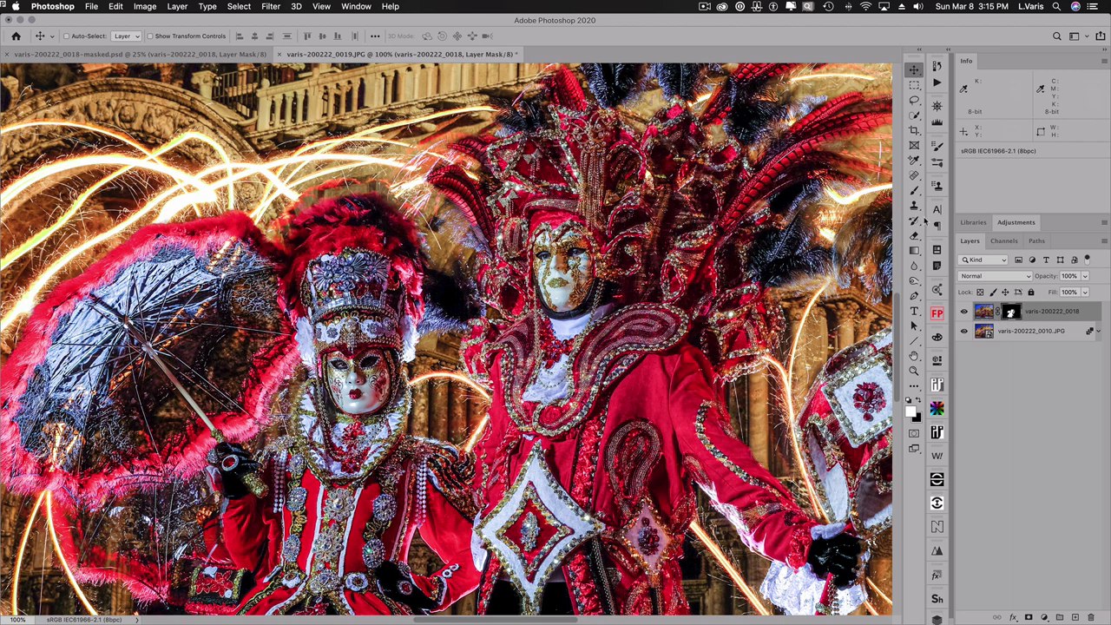
left_click(914, 190)
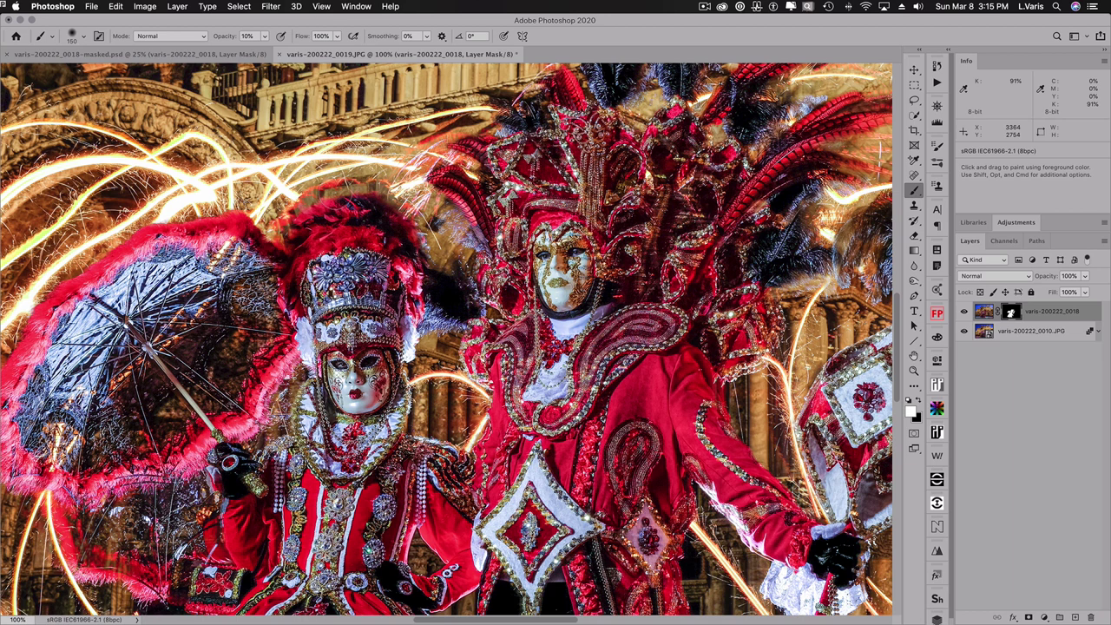
Step: Set the brush to 100% opacity, compare the figures layer, and bring the umbrella into view
key("0")
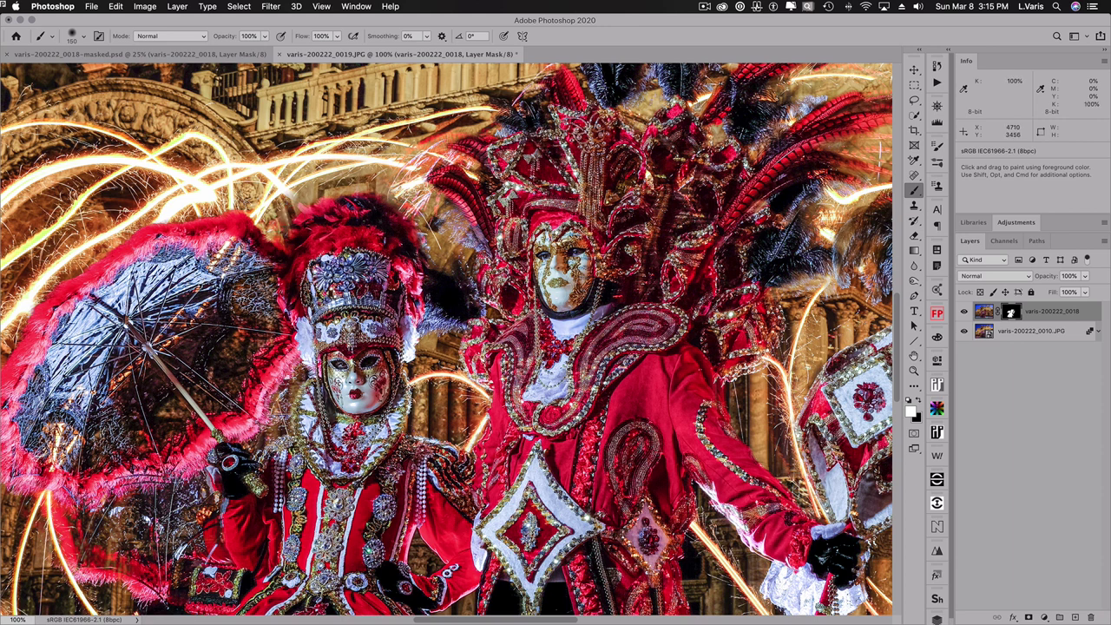
left_click(965, 312)
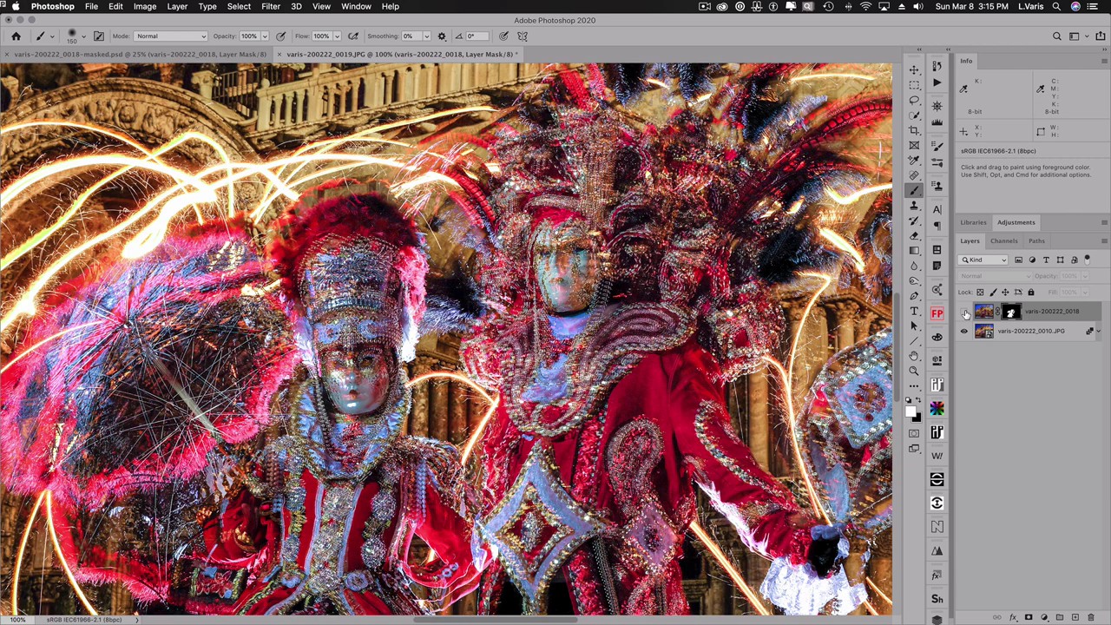
left_click(965, 312)
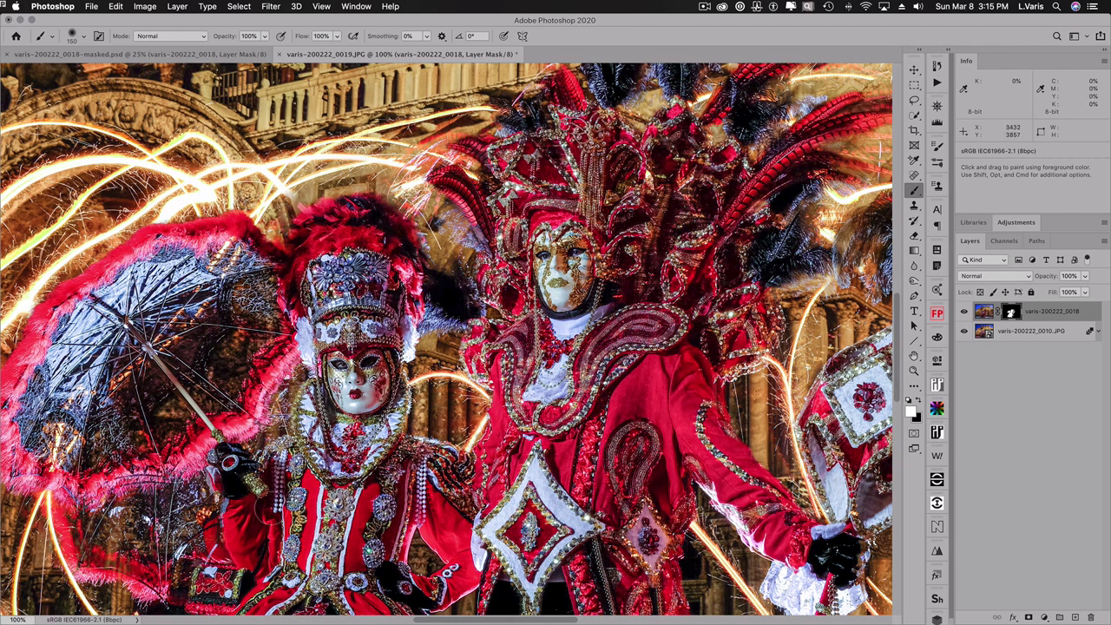
left_click_drag(196, 532, 232, 349)
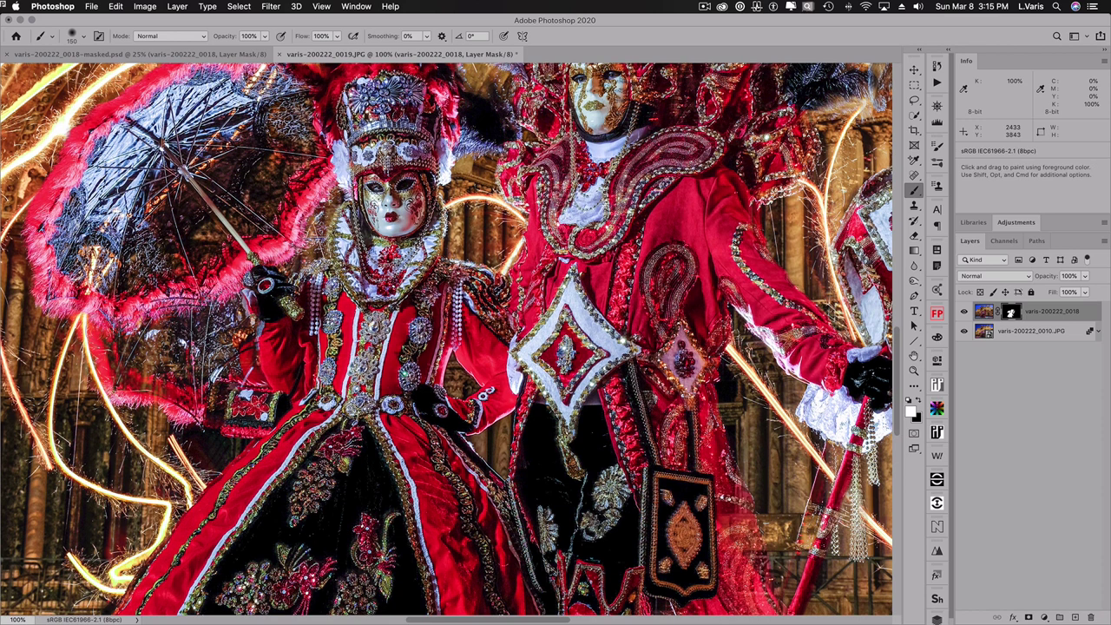
Step: Paint black over the ghosted red fringe below the umbrella, then pan up to the building top
mouse_move(88, 316)
left_mouse_down()
mouse_move(122, 385)
mouse_move(165, 413)
mouse_move(139, 346)
mouse_move(200, 349)
left_mouse_up()
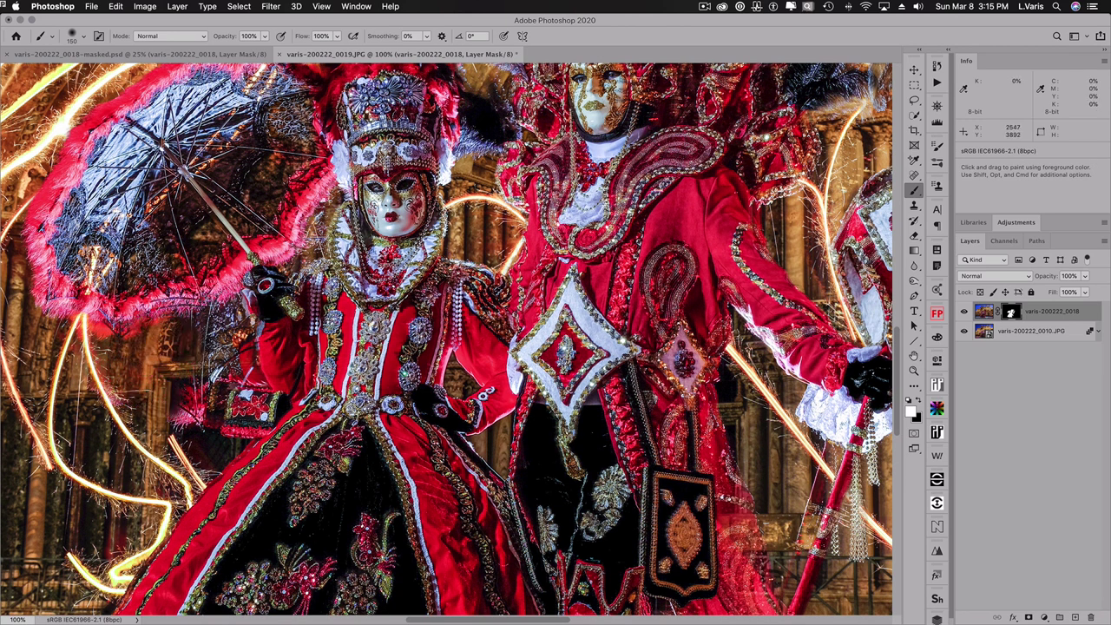
mouse_move(190, 395)
left_mouse_down()
mouse_move(192, 408)
mouse_move(208, 387)
mouse_move(200, 424)
mouse_move(201, 347)
left_mouse_up()
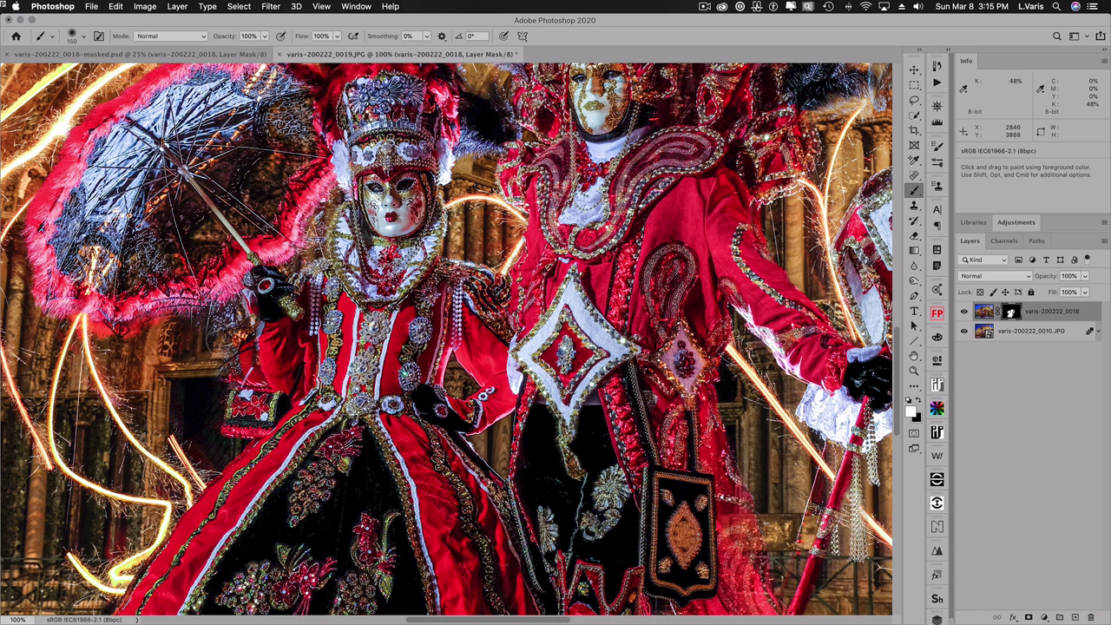
left_click_drag(224, 328, 242, 371)
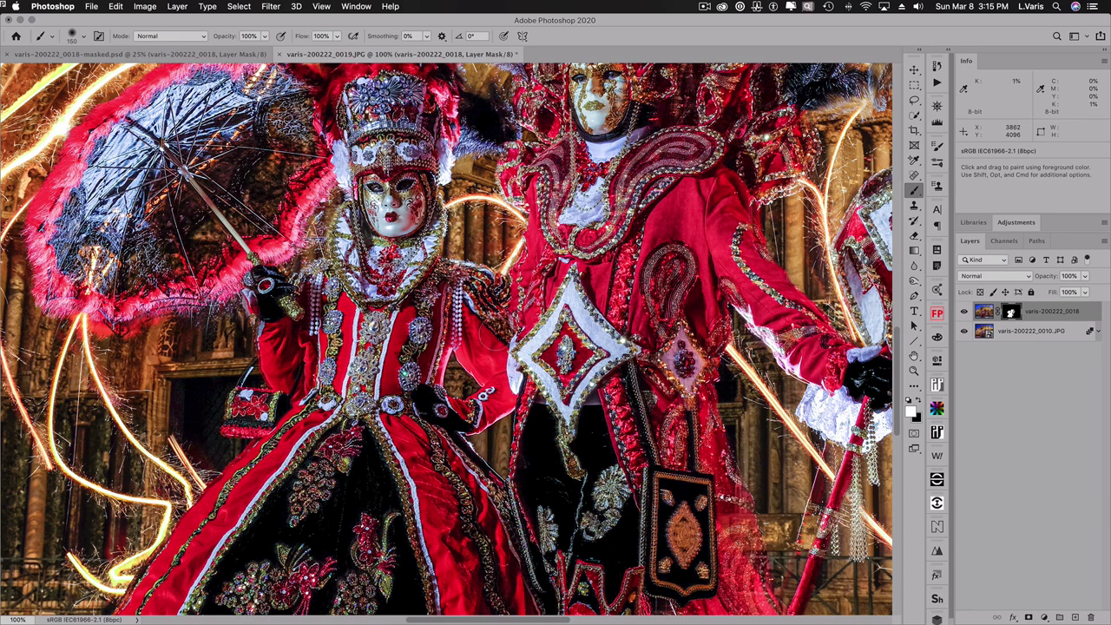
key("space")
left_click_drag(584, 404, 352, 457)
left_click_drag(747, 108, 727, 324)
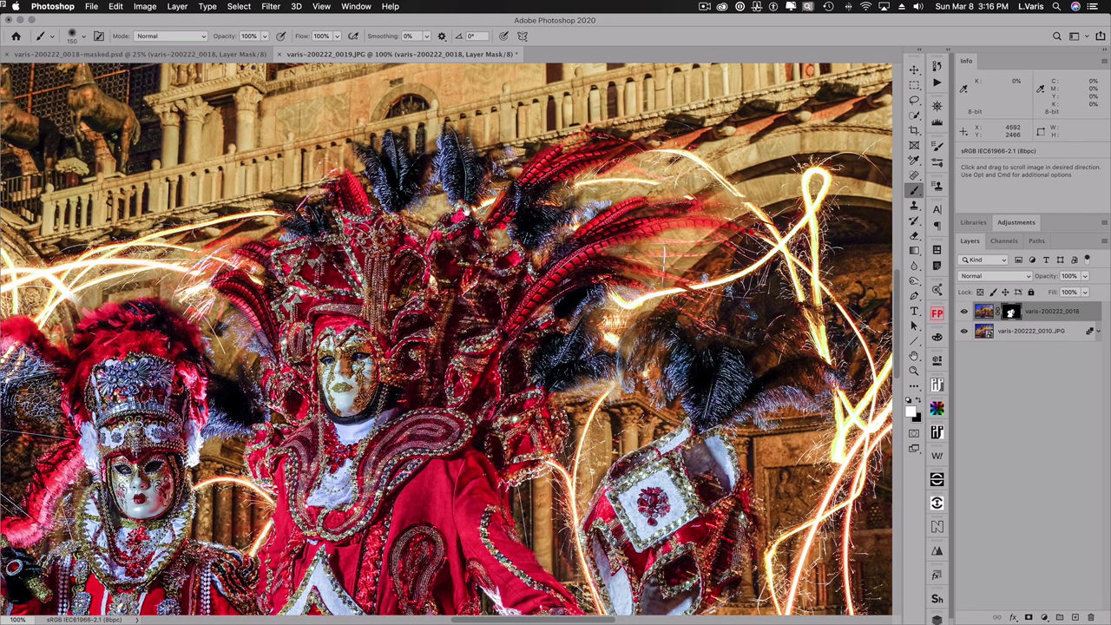
Step: Toggle the figures layer repeatedly to compare the mask, then scroll down the image
left_click(964, 312)
left_click(964, 313)
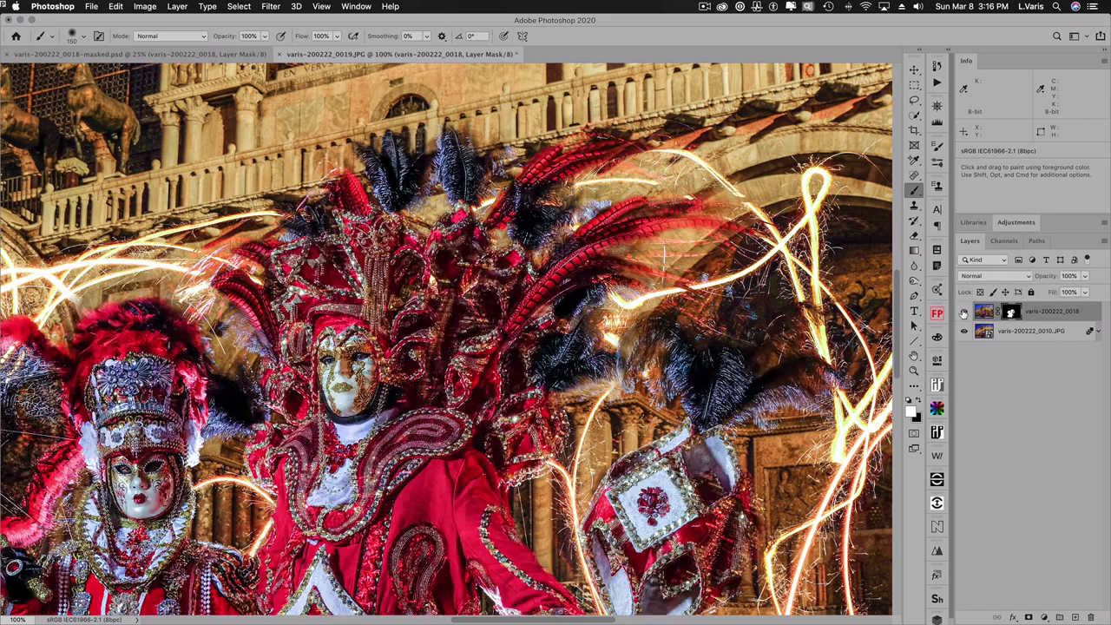
left_click(964, 313)
left_click(963, 313)
left_click(963, 313)
left_click(964, 313)
left_click(963, 313)
left_click(964, 313)
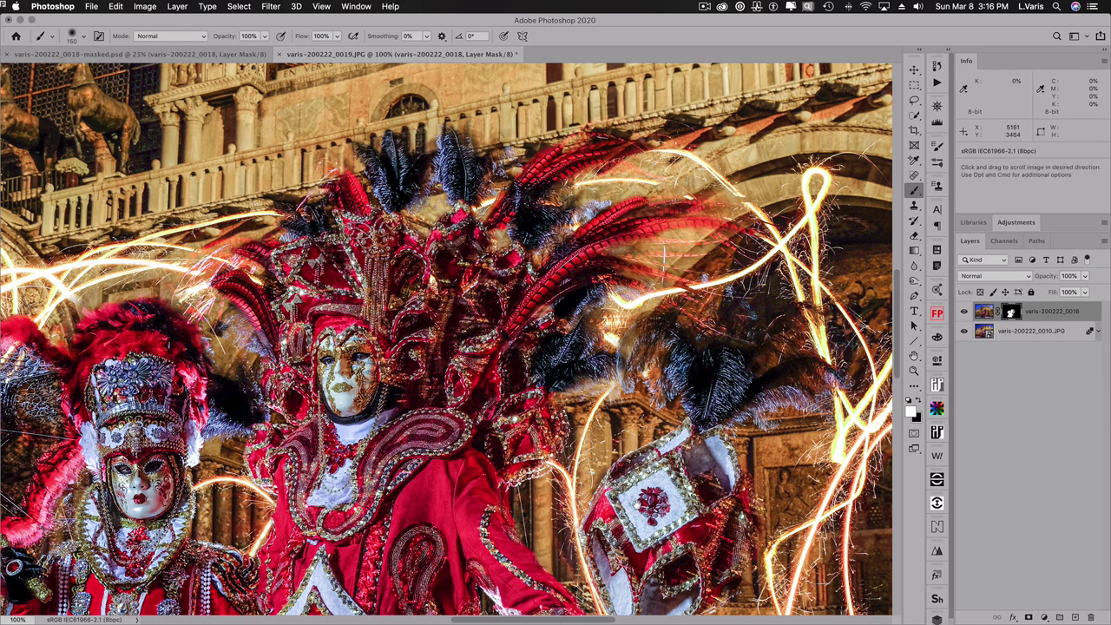
scroll(639, 486, "down", 6)
scroll(620, 450, "down", 4)
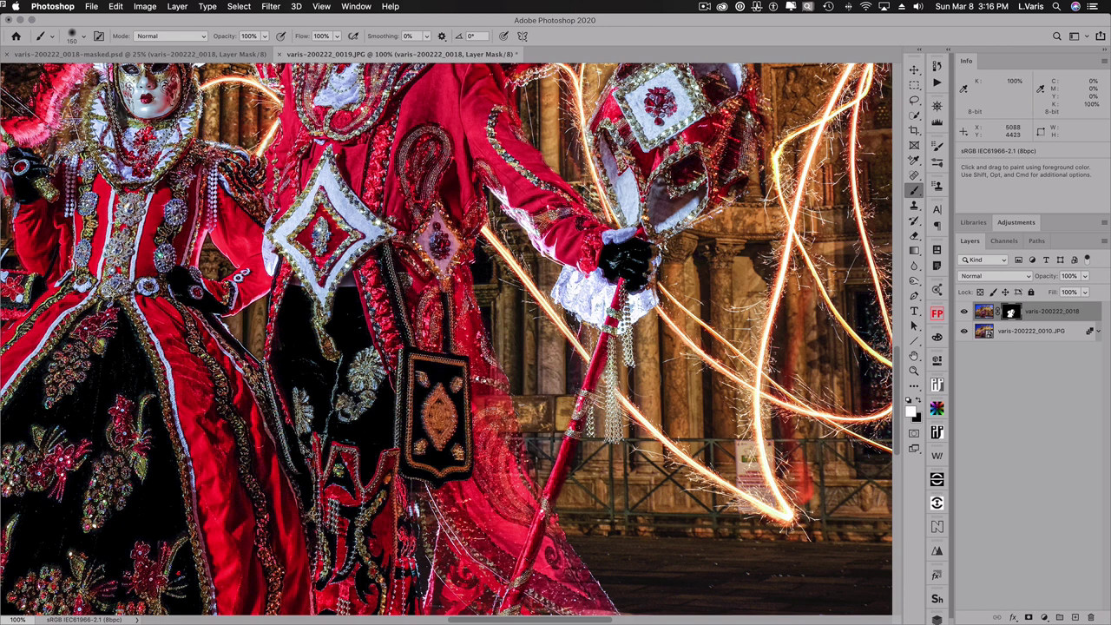
scroll(637, 383, "down", 6)
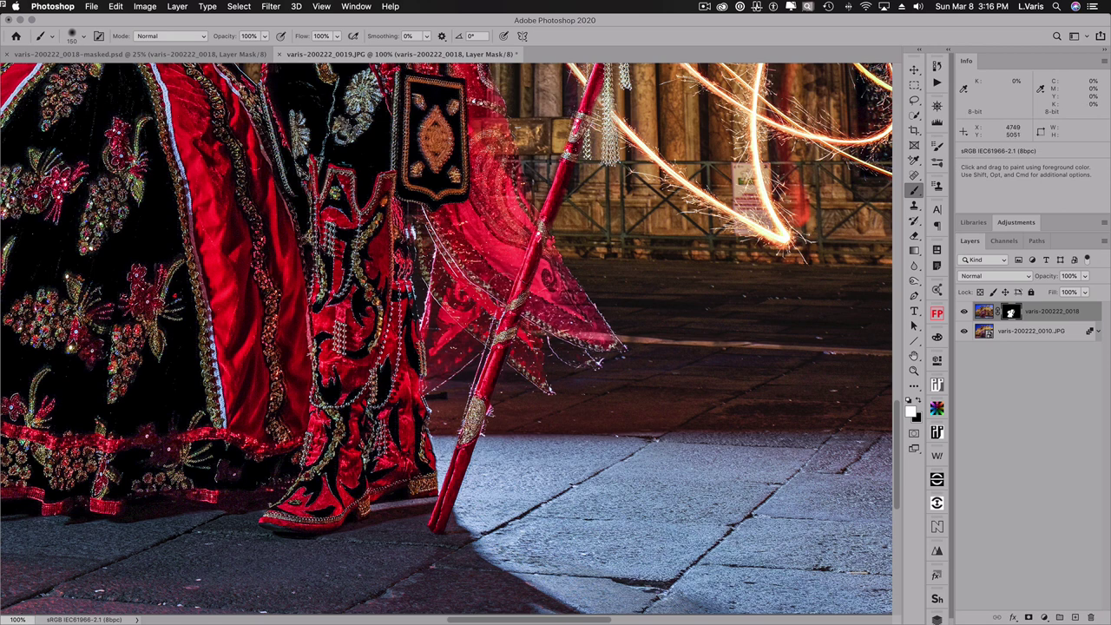
Step: Mask out the translucent red fabric on both sides of the staff
mouse_move(494, 310)
left_mouse_down()
mouse_move(458, 307)
mouse_move(438, 409)
mouse_move(433, 246)
left_mouse_up()
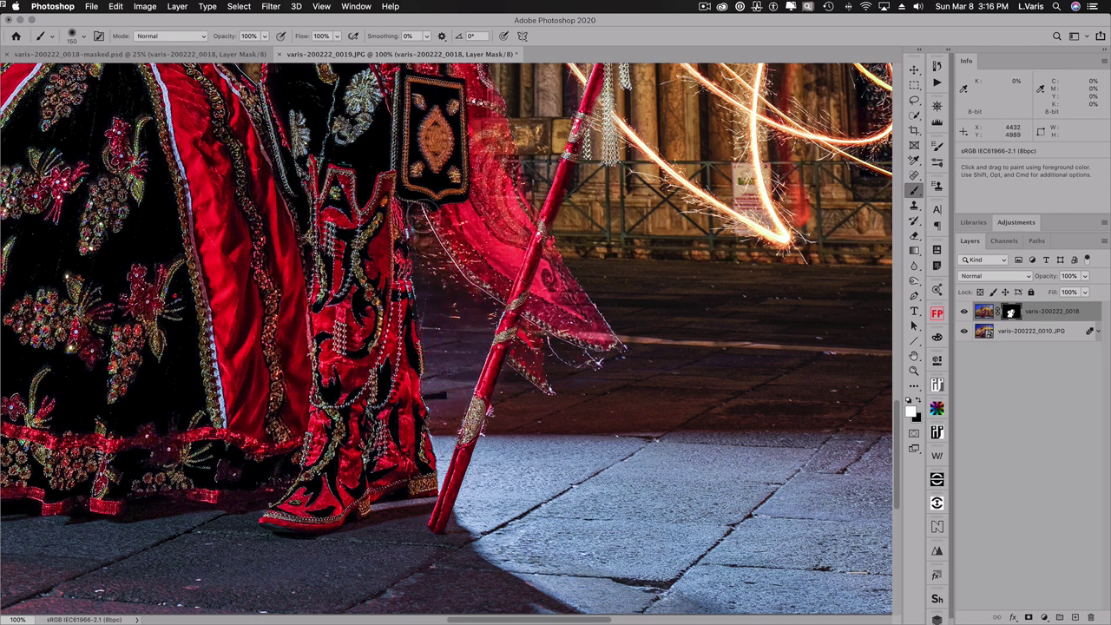
mouse_move(515, 379)
left_mouse_down()
mouse_move(540, 386)
mouse_move(575, 372)
mouse_move(525, 364)
left_mouse_up()
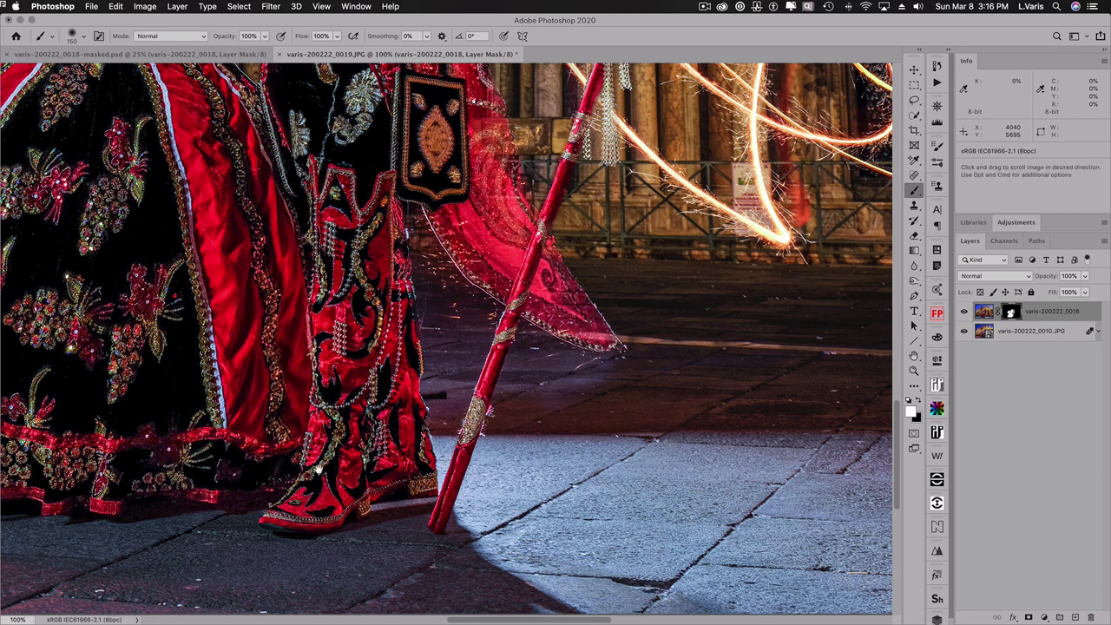
left_click_drag(321, 470, 668, 477)
left_click_drag(342, 450, 423, 460)
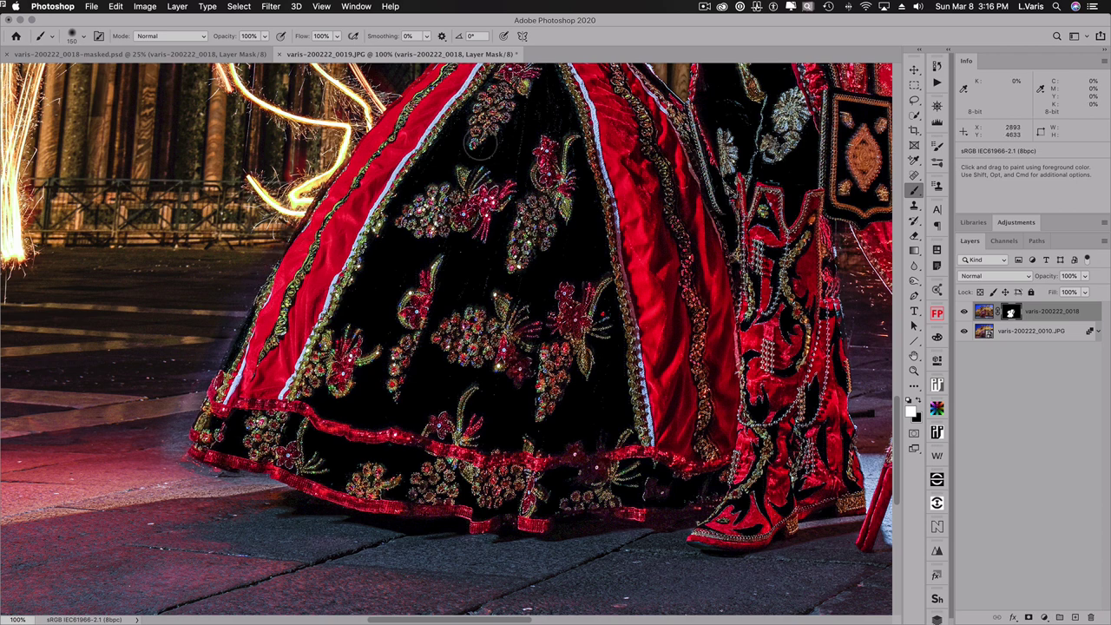
left_click_drag(453, 202, 417, 441)
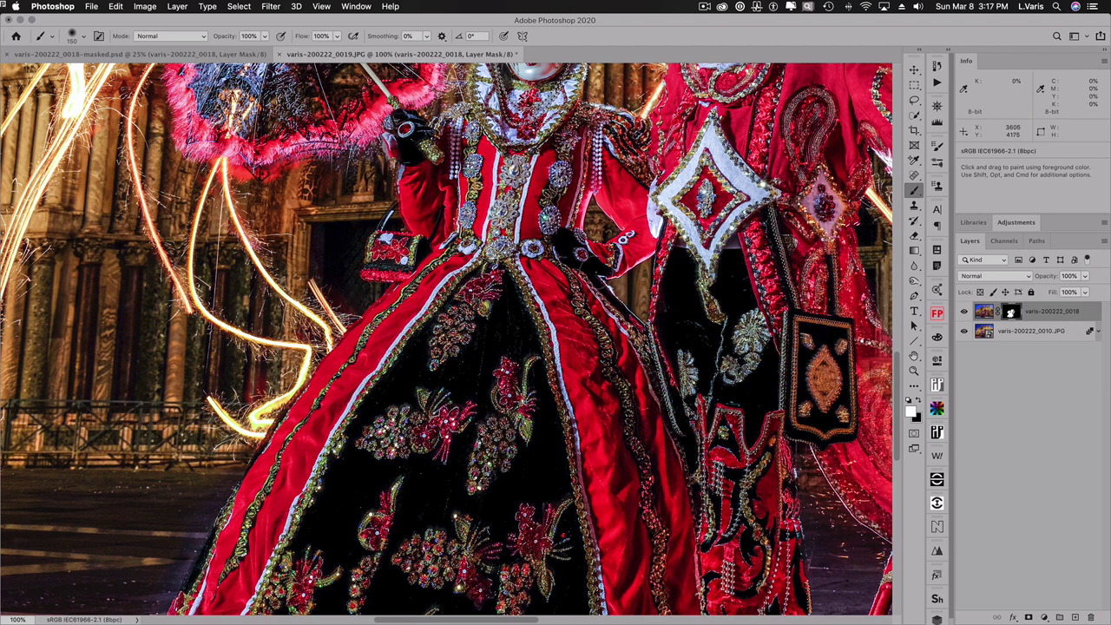
Step: Pan across the masked faces and skirt hem to check the mask edges
key("space")
left_click_drag(616, 328, 295, 454)
left_click_drag(214, 562, 223, 431)
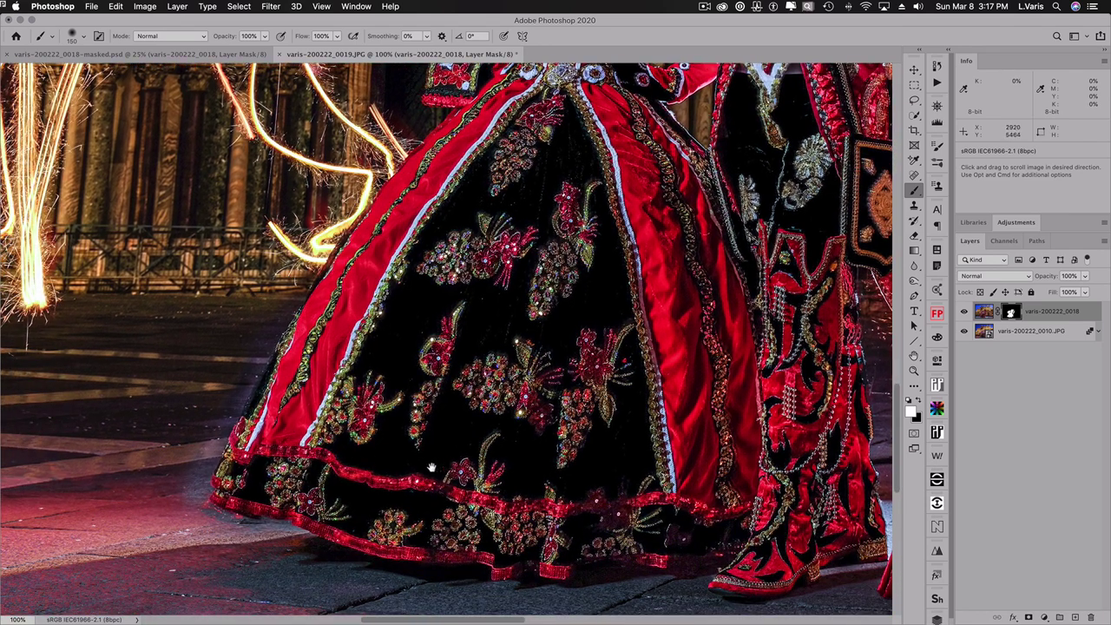
scroll(432, 468, "right", 10)
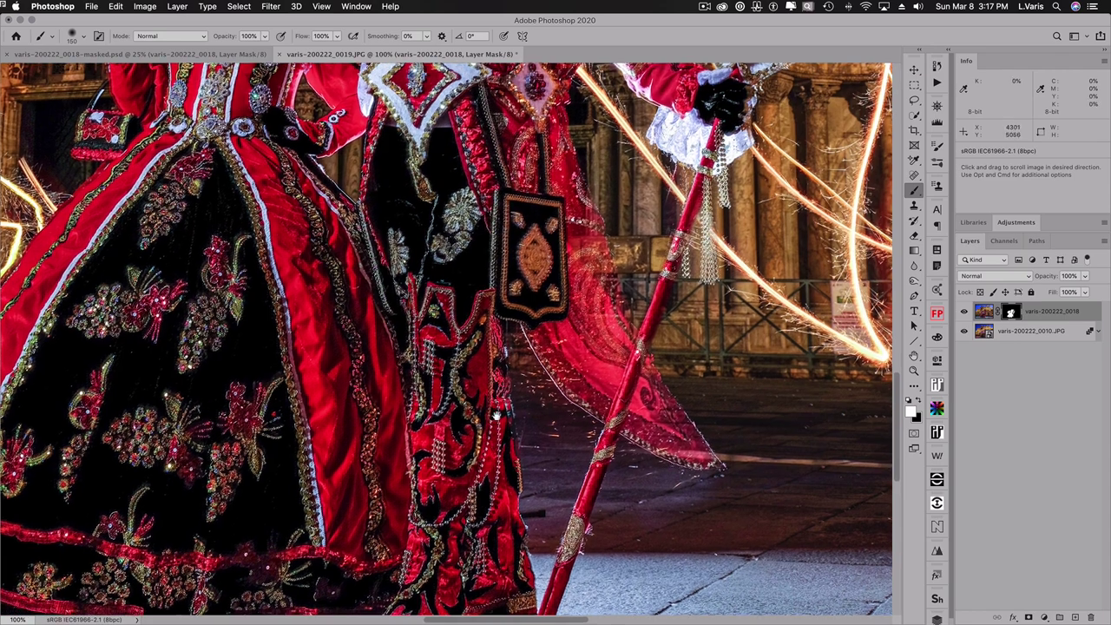
scroll(565, 348, "up", 10)
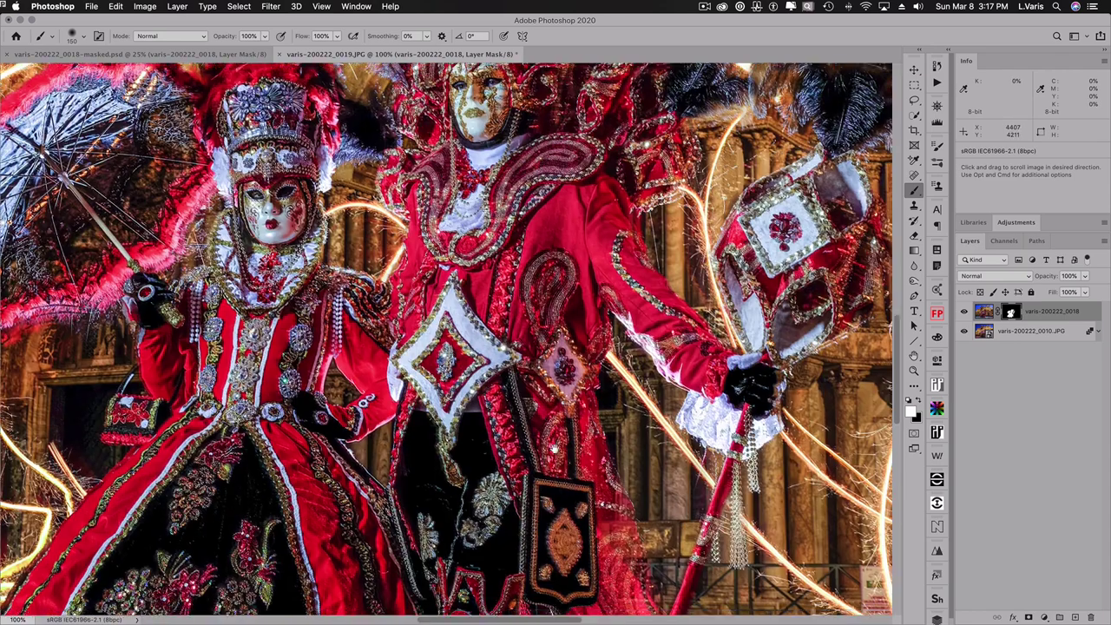
scroll(556, 447, "up", 7)
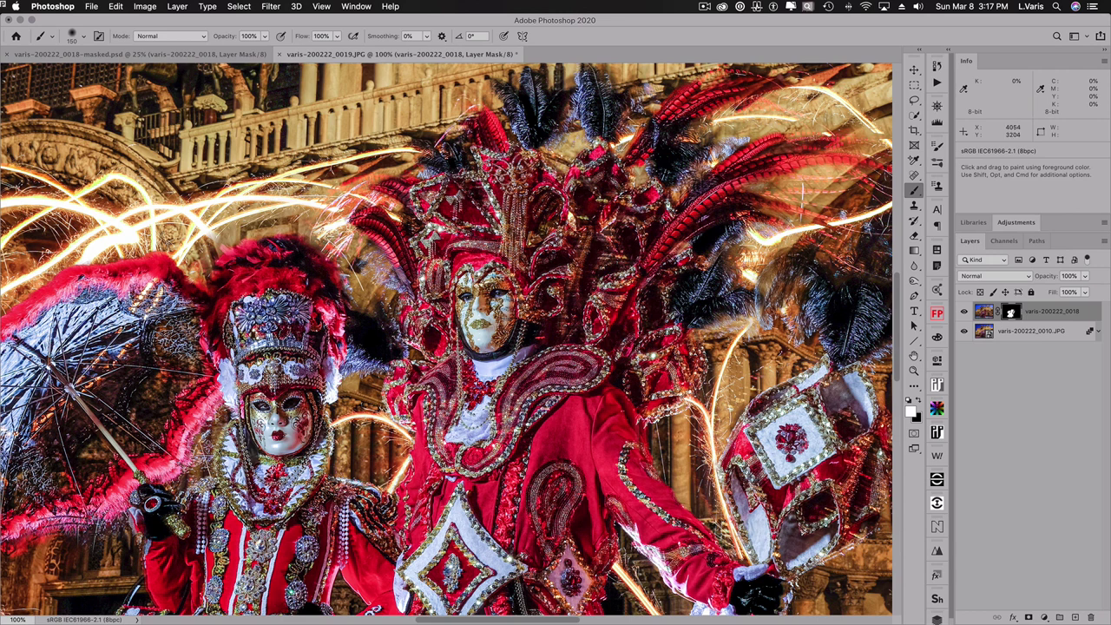
Step: Zoom out to 33.3% and pan to show the full composite including the sky
key("space")
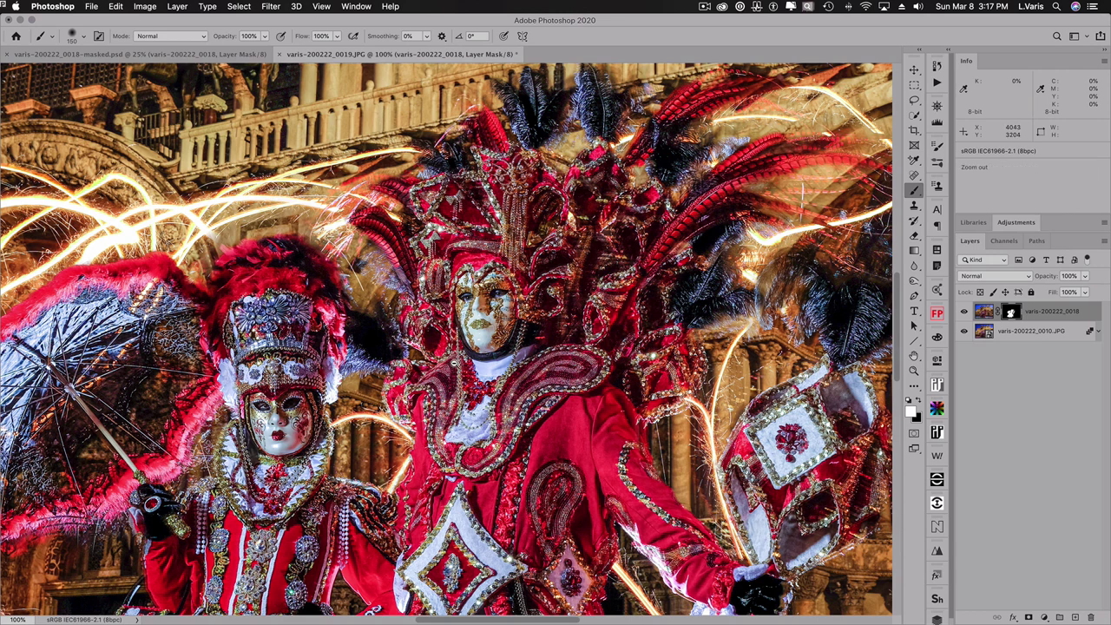
left_click(455, 362, "alt")
left_click(495, 382, "alt")
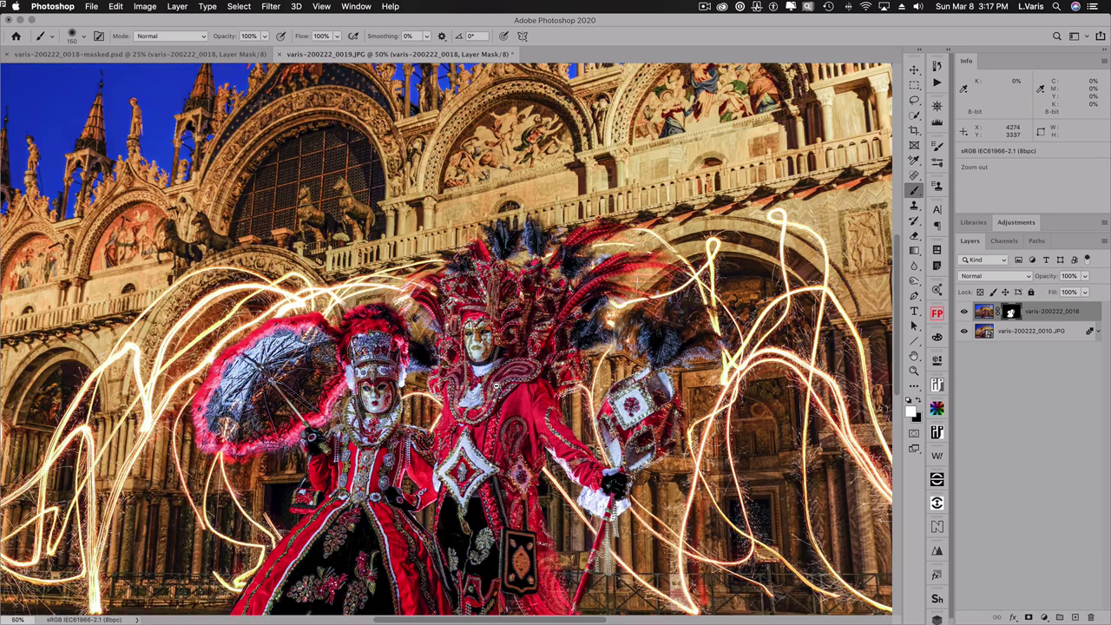
left_click(497, 385, "alt")
left_click_drag(501, 380, 504, 308)
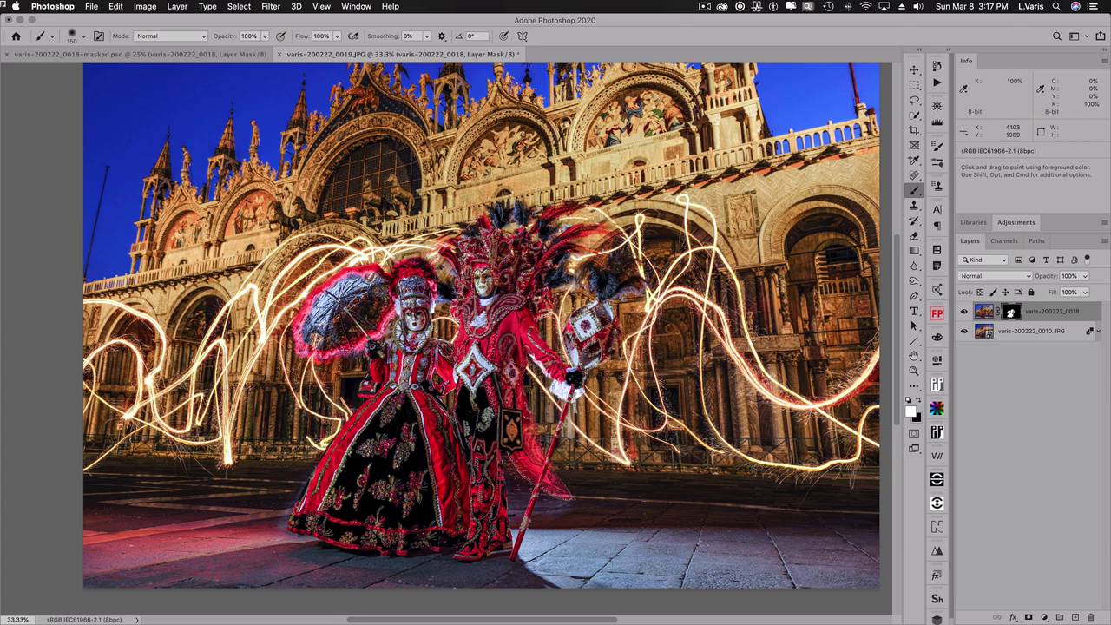
scroll(280, 199, "up", 5)
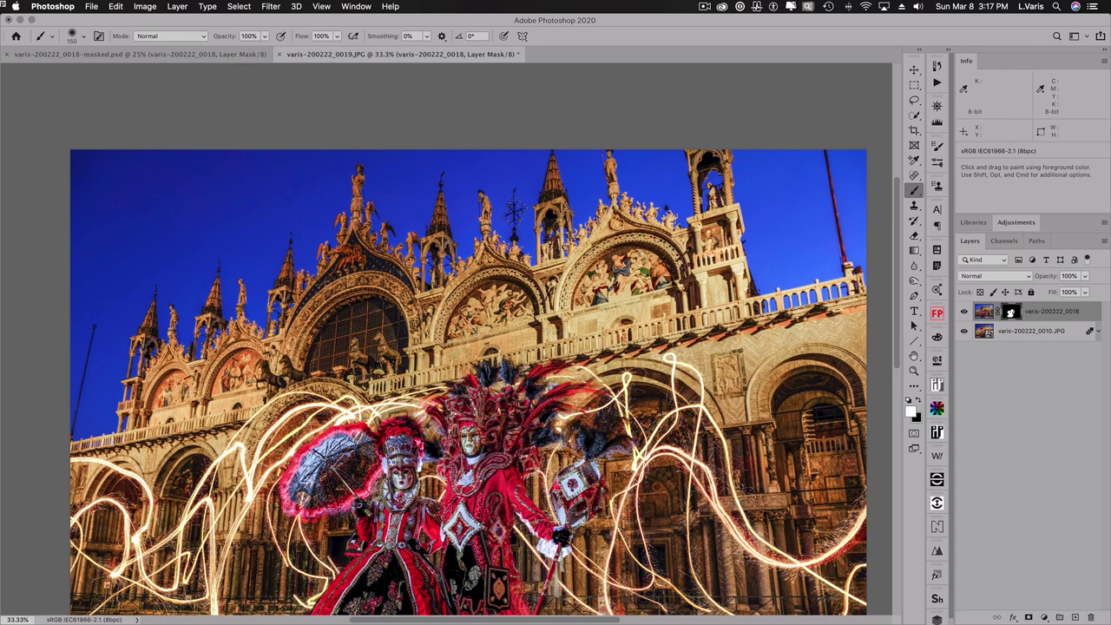
Step: In Lightroom, open varis-200222_0010.JPG in Photoshop via Edit In > Open as Smart Object
key("super+Tab")
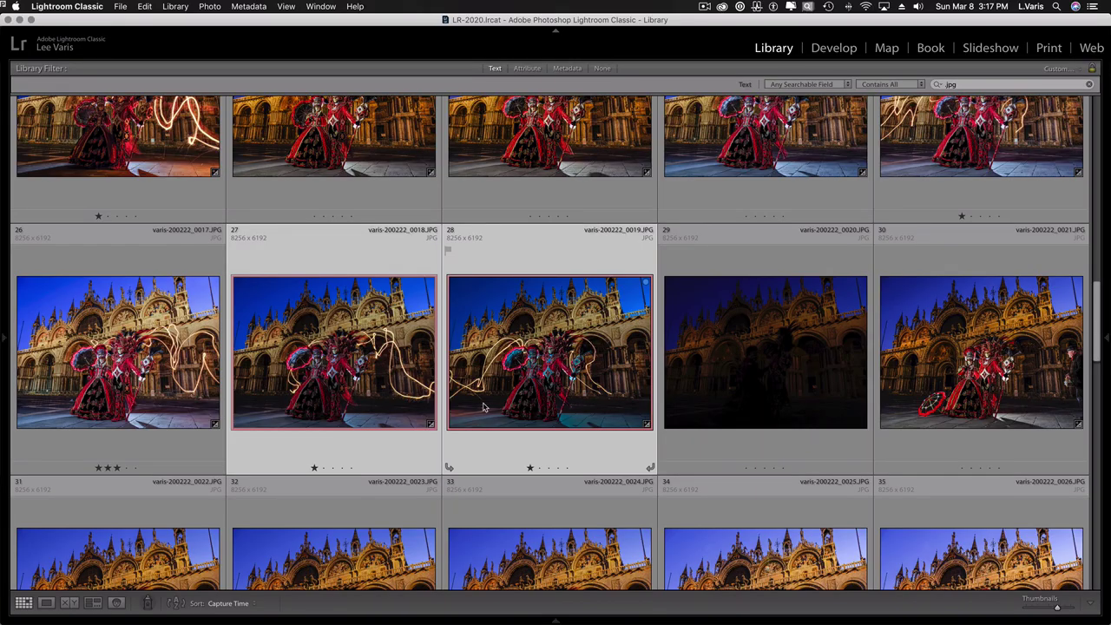
scroll(821, 282, "up", 15)
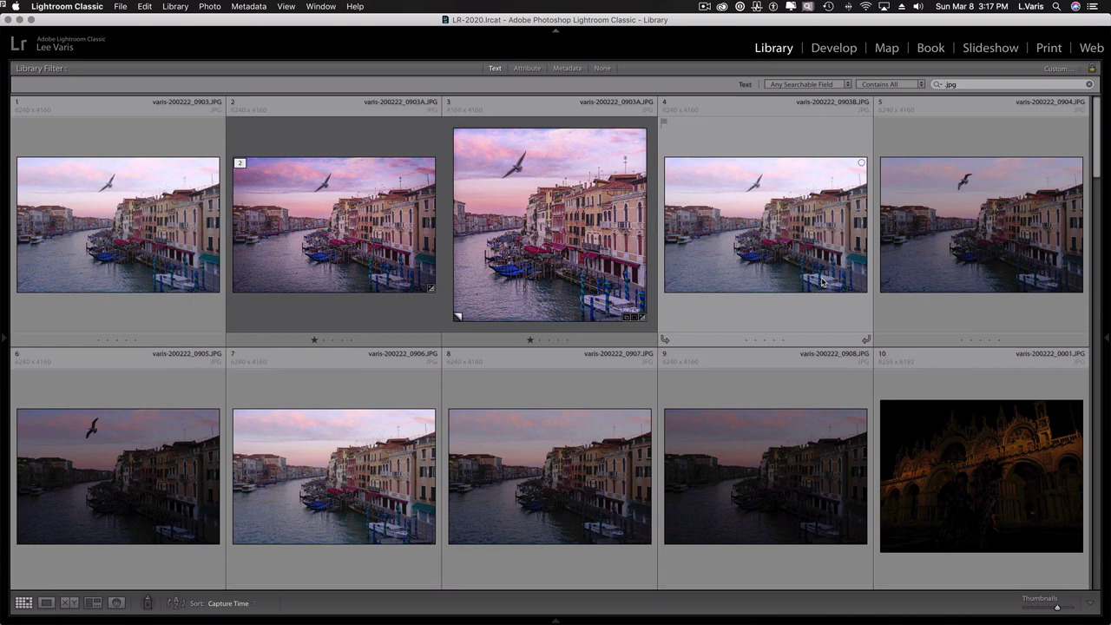
scroll(821, 282, "down", 3)
scroll(821, 277, "down", 5)
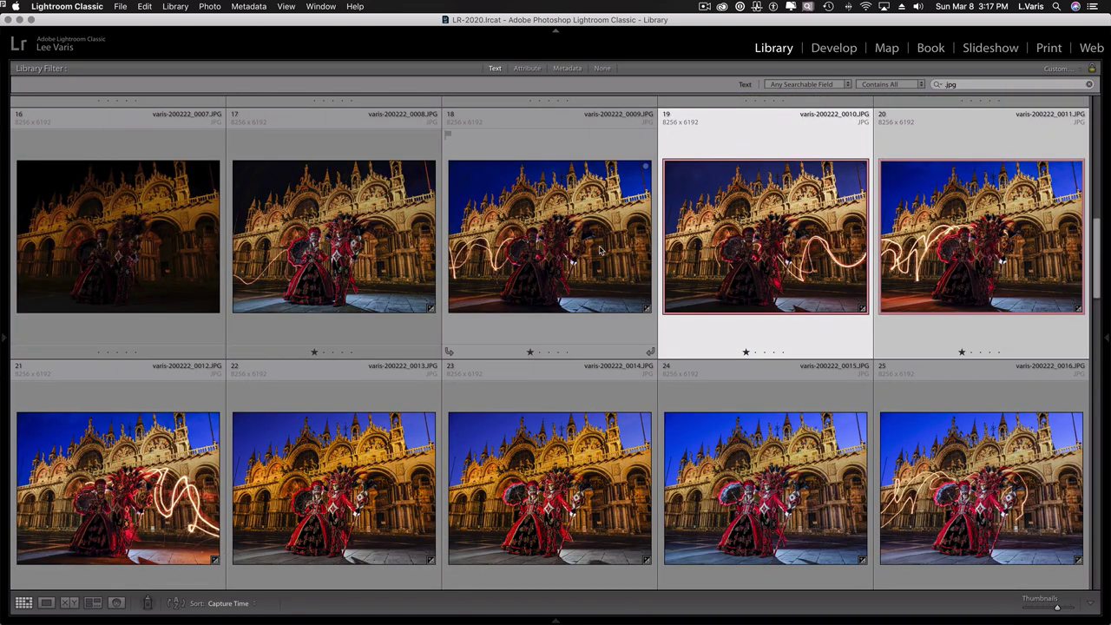
left_click(801, 237)
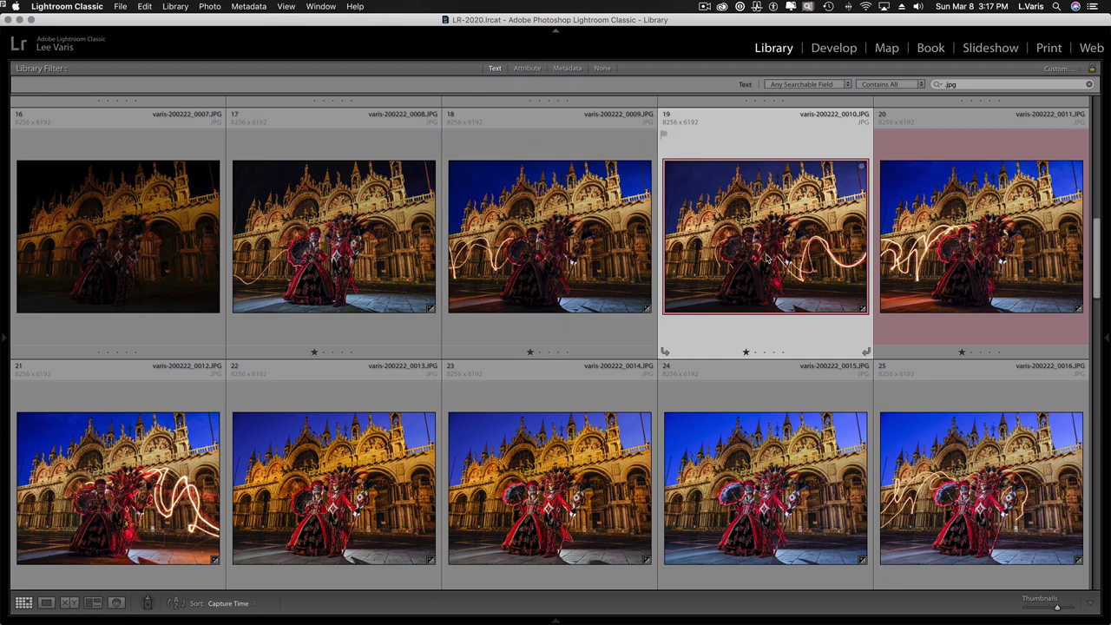
left_click(208, 7)
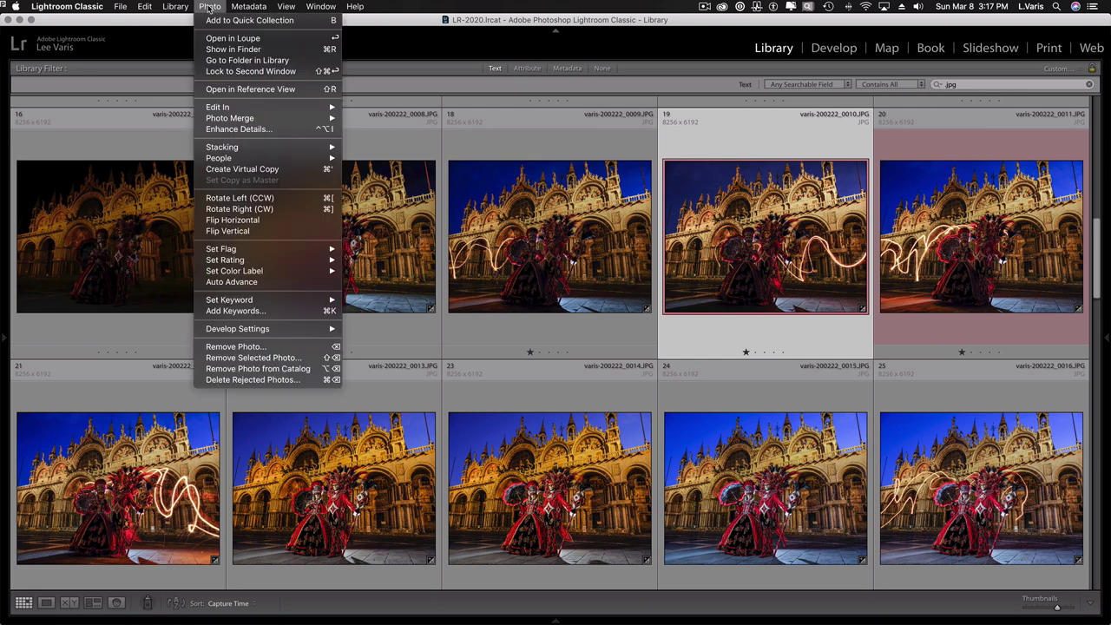
mouse_move(226, 108)
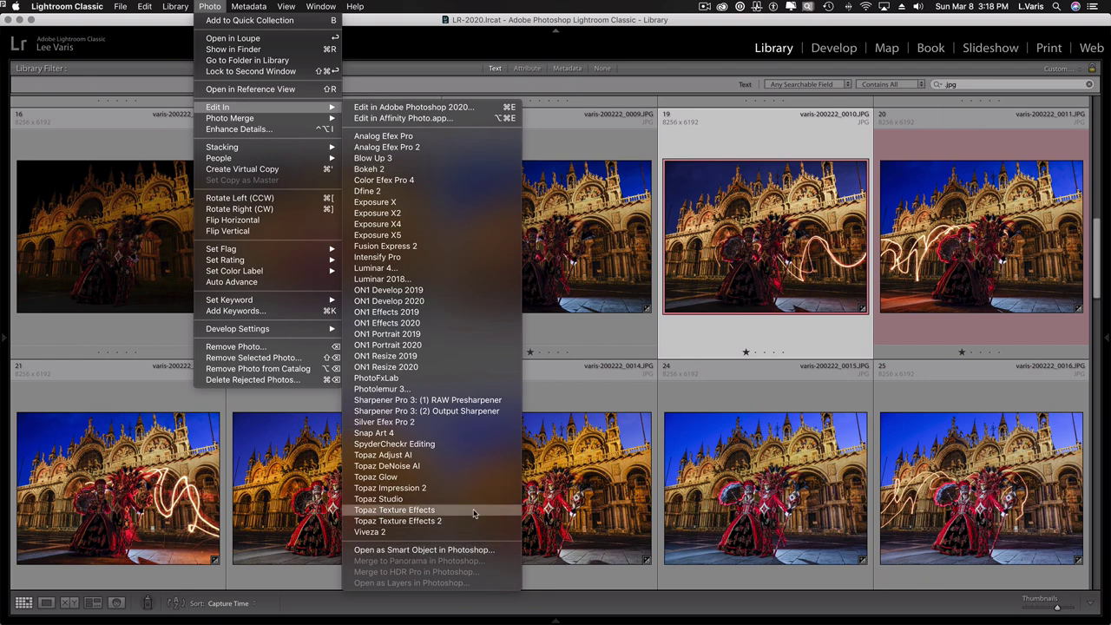
left_click(426, 550)
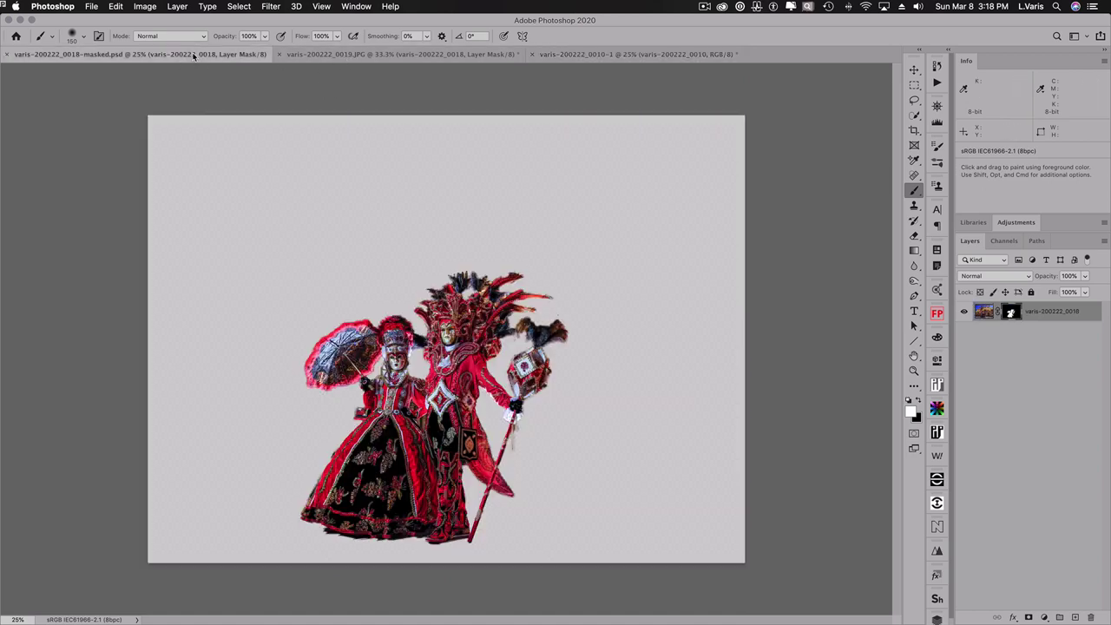
Step: Flatten the varis-200222_0010-1 smart-object document into a single background image
left_click(199, 57)
left_click(307, 55)
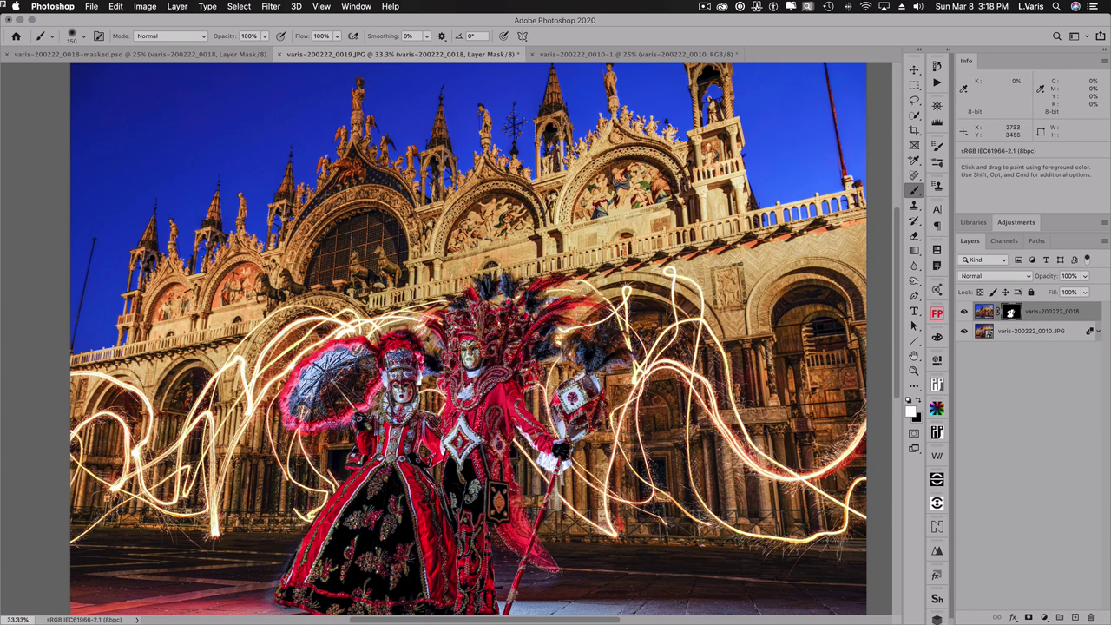
left_click(638, 54)
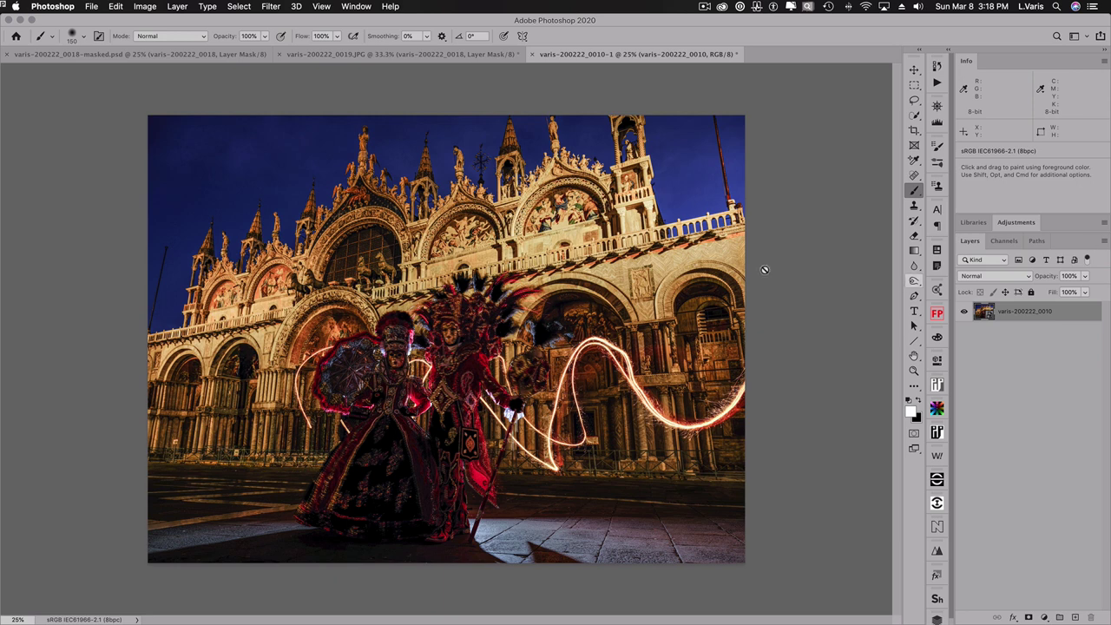
left_click(1105, 244)
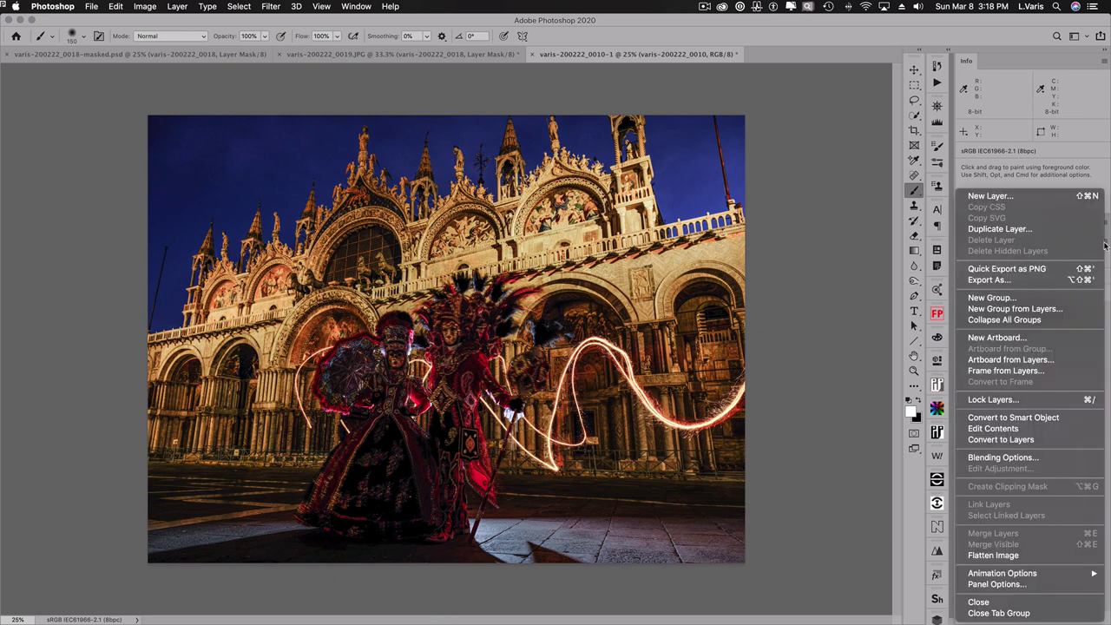
left_click(1033, 555)
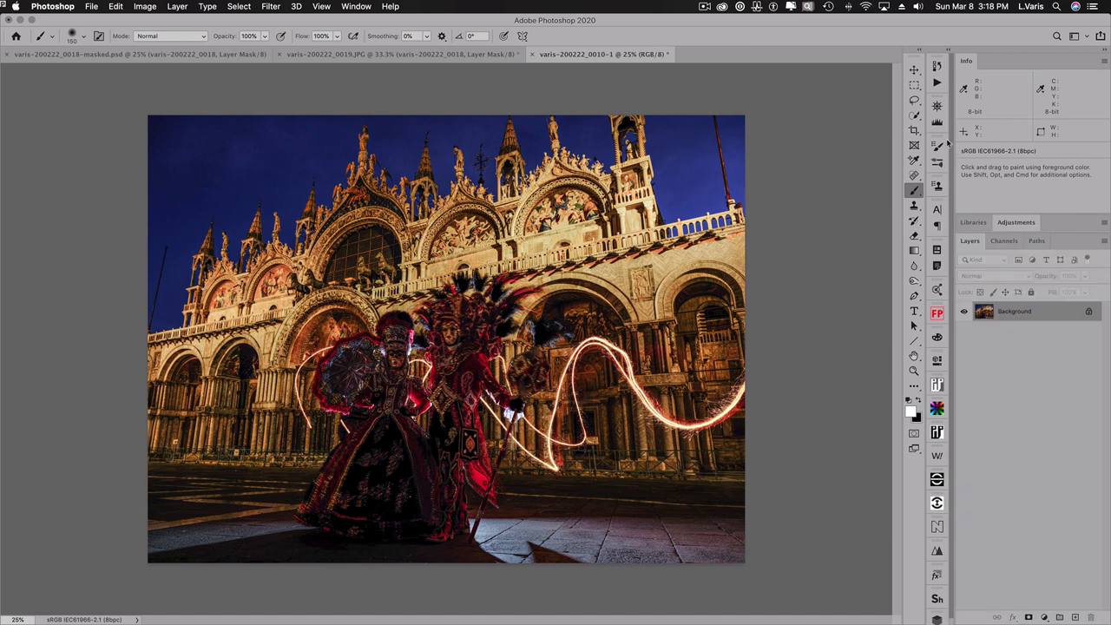
Step: Drag the darker basilica image onto the 0019 composite as Layer 1
left_click(915, 70)
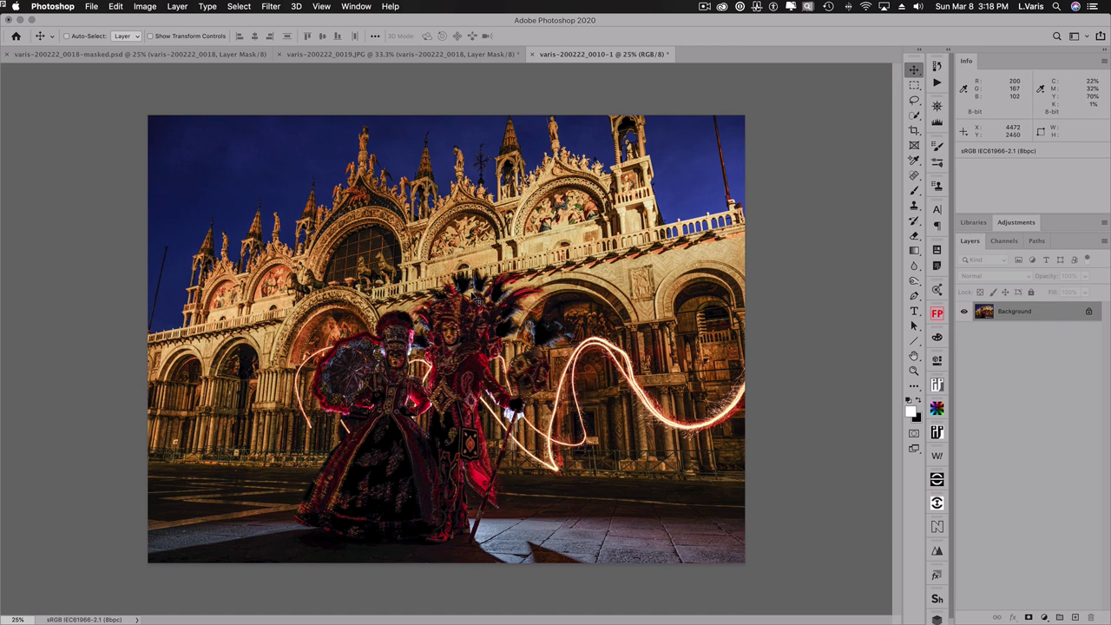
left_click_drag(464, 259, 444, 165)
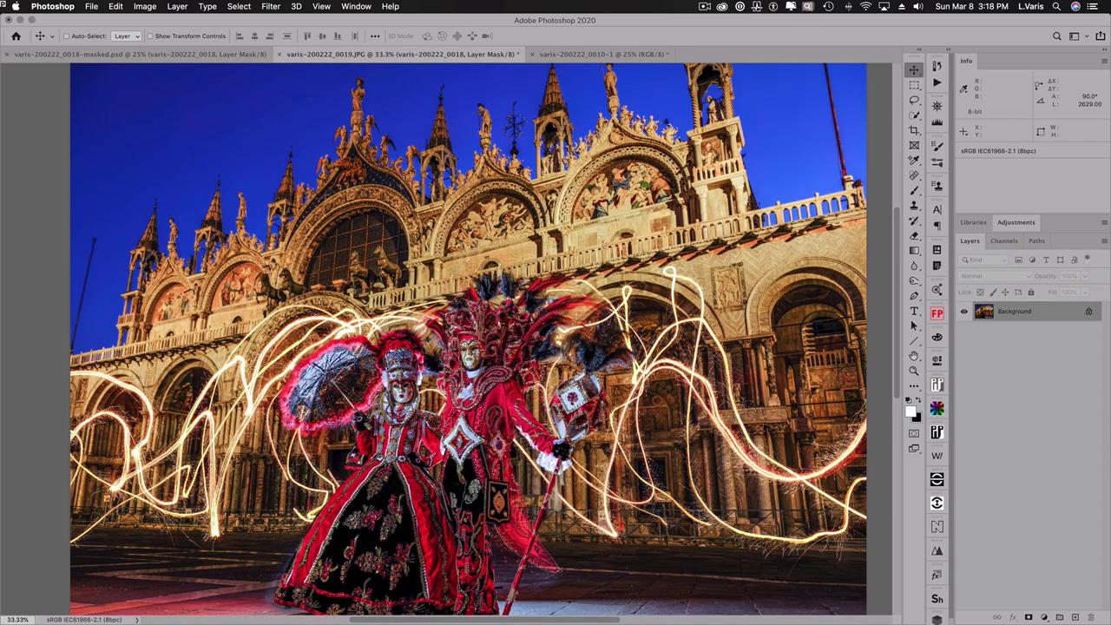
left_click_drag(469, 342, 469, 341)
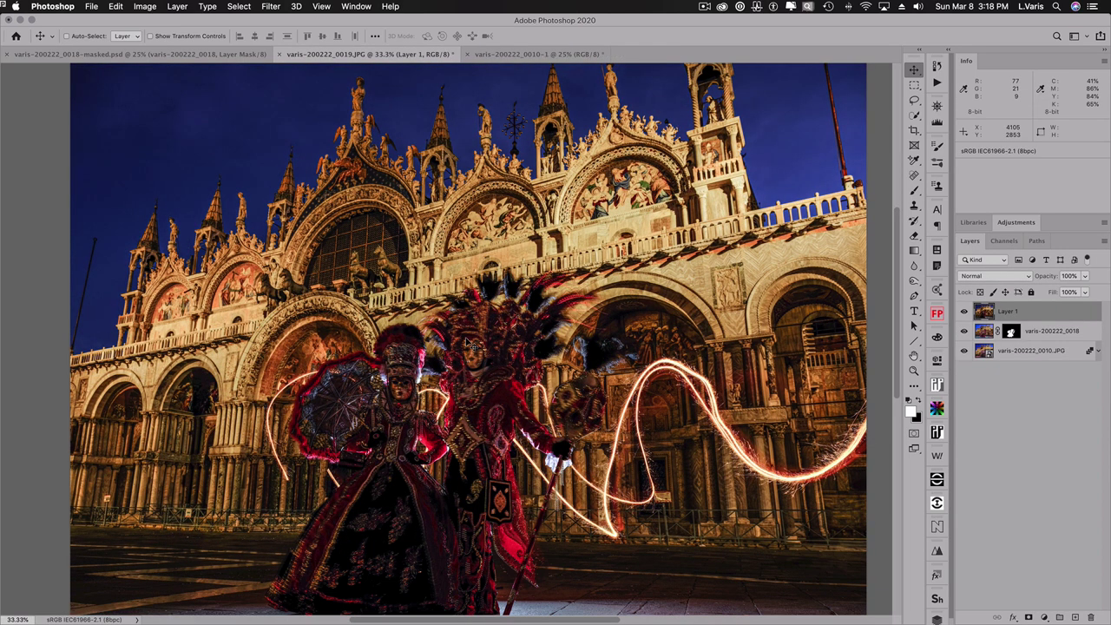
Step: Toggle Layer 1 on and off to compare it with the brighter light-trail scene
left_click(965, 311)
left_click(964, 311)
left_click(965, 311)
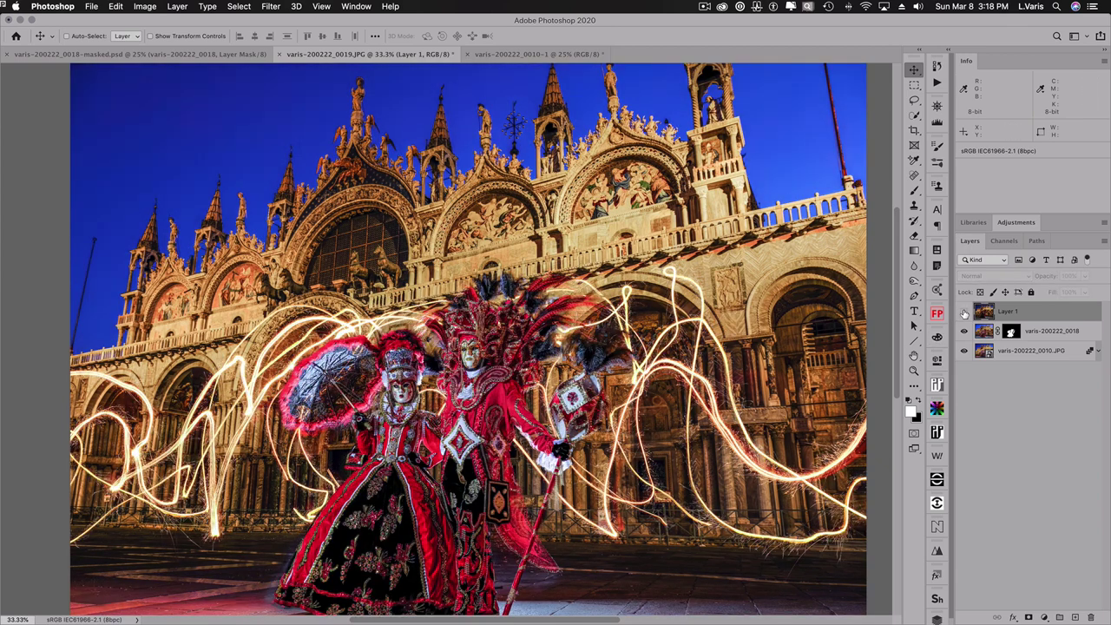
left_click(965, 312)
left_click(965, 312)
left_click(964, 312)
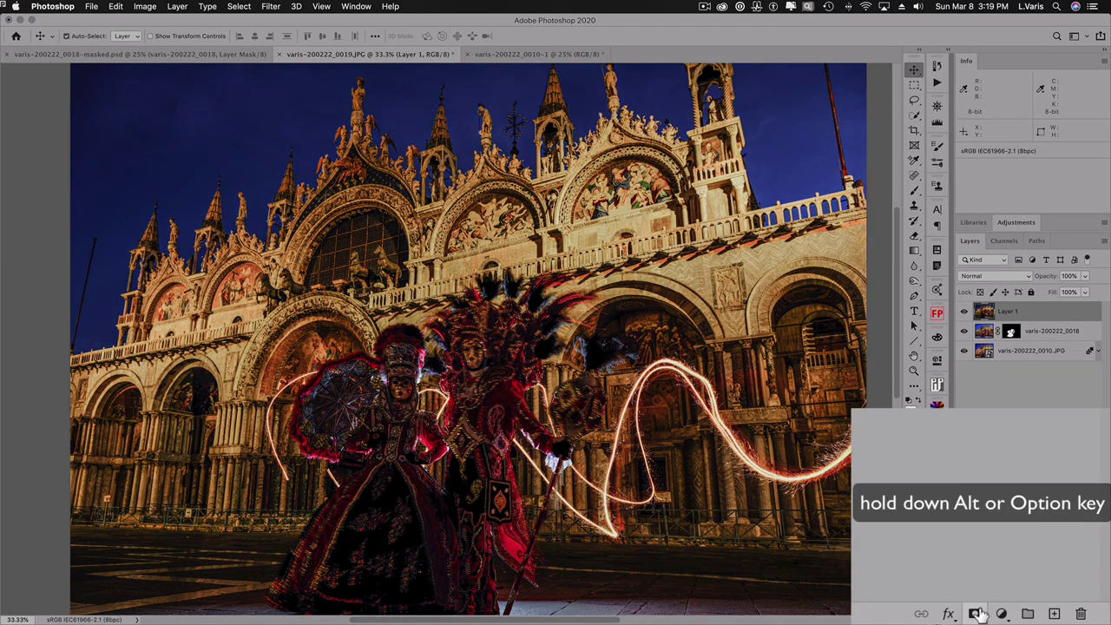
Step: Give Layer 1 a black mask and drag a top-down black-to-white gradient on it
left_click(1029, 617, "alt")
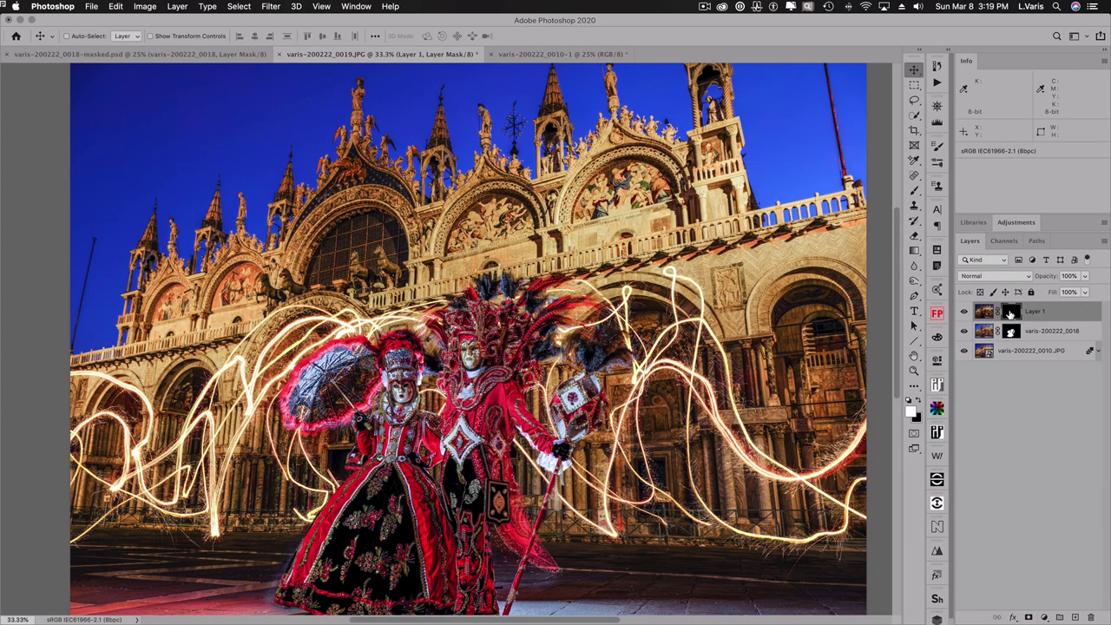
left_click(915, 250)
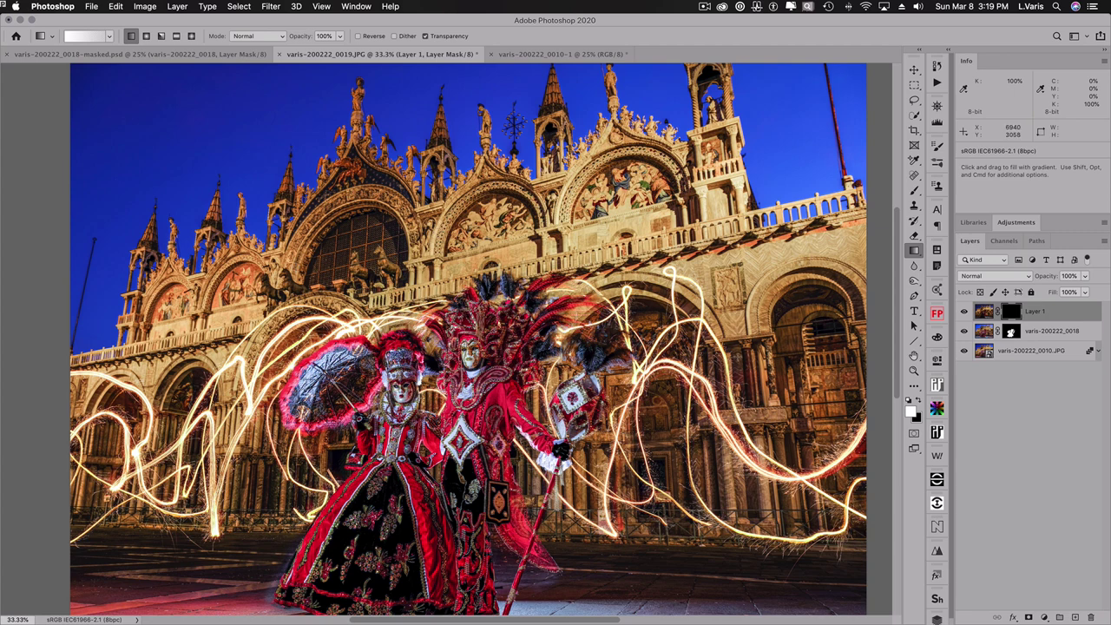
left_click_drag(616, 99, 614, 147)
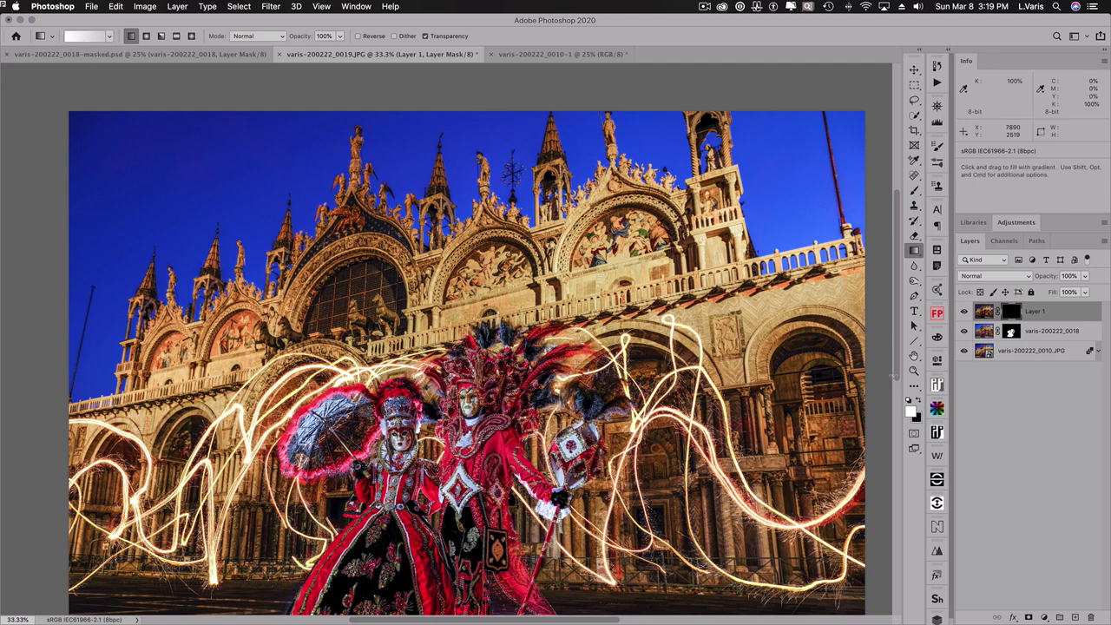
left_click(110, 36)
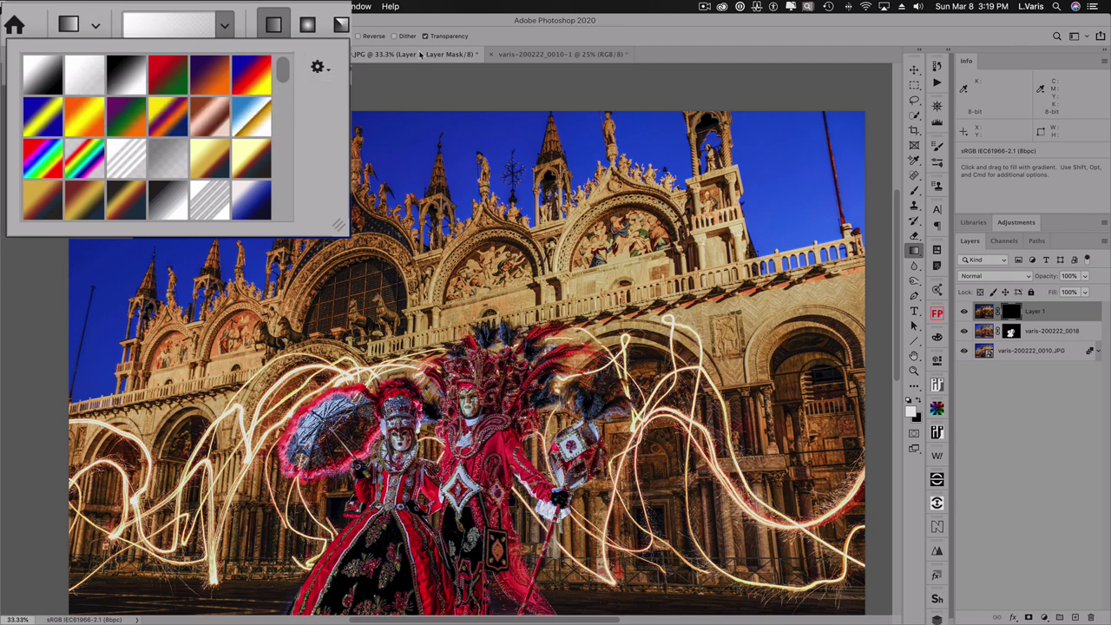
key("Escape")
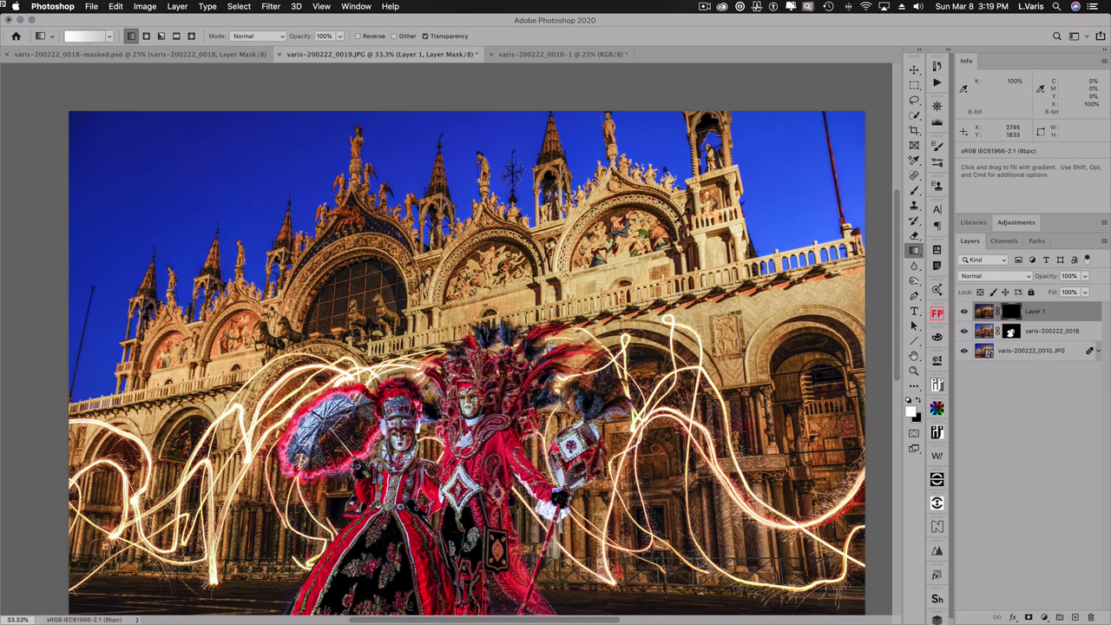
left_click_drag(428, 284, 425, 365)
left_click_drag(425, 365, 425, 365)
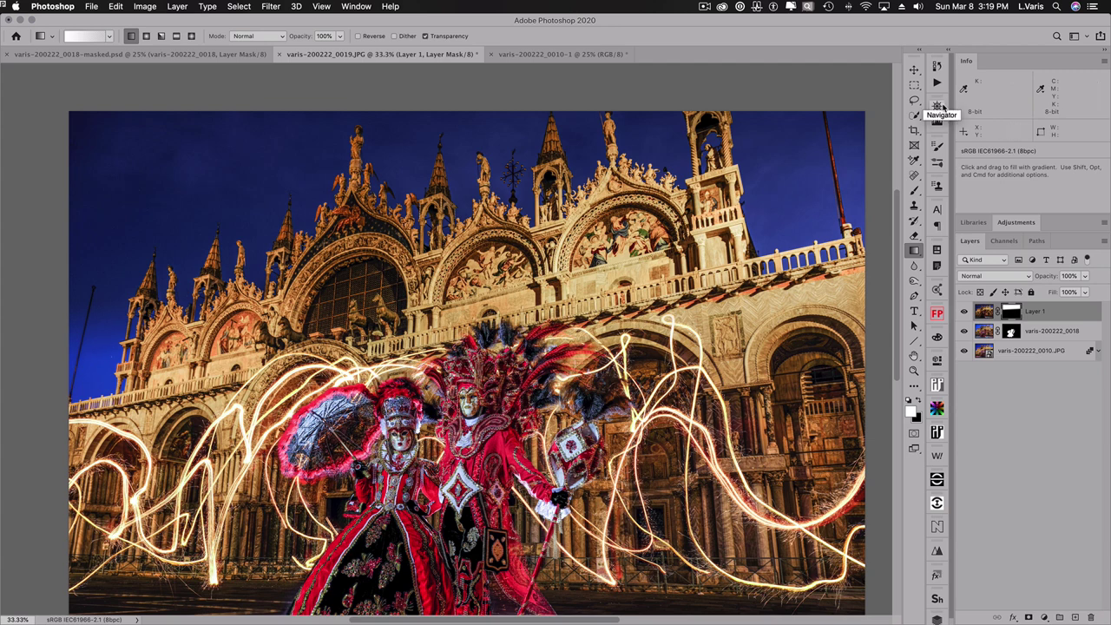
Step: Zoom out to compare Layer 1's sky, then drag Layer 1 below the varis-200222_0018 layer
left_click(914, 193)
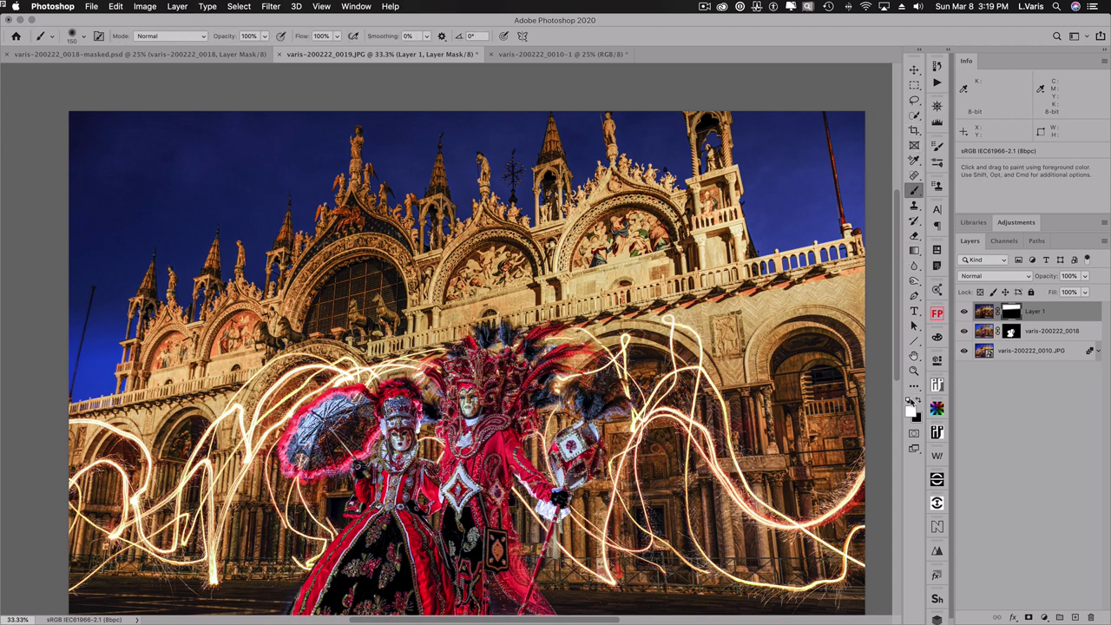
key("bracketright")
key("bracketright")
key("bracketright")
key("bracketright")
key("bracketright")
key("bracketright")
key("bracketright")
key("bracketright")
key("bracketright")
key("bracketright")
key("bracketright")
key("bracketright")
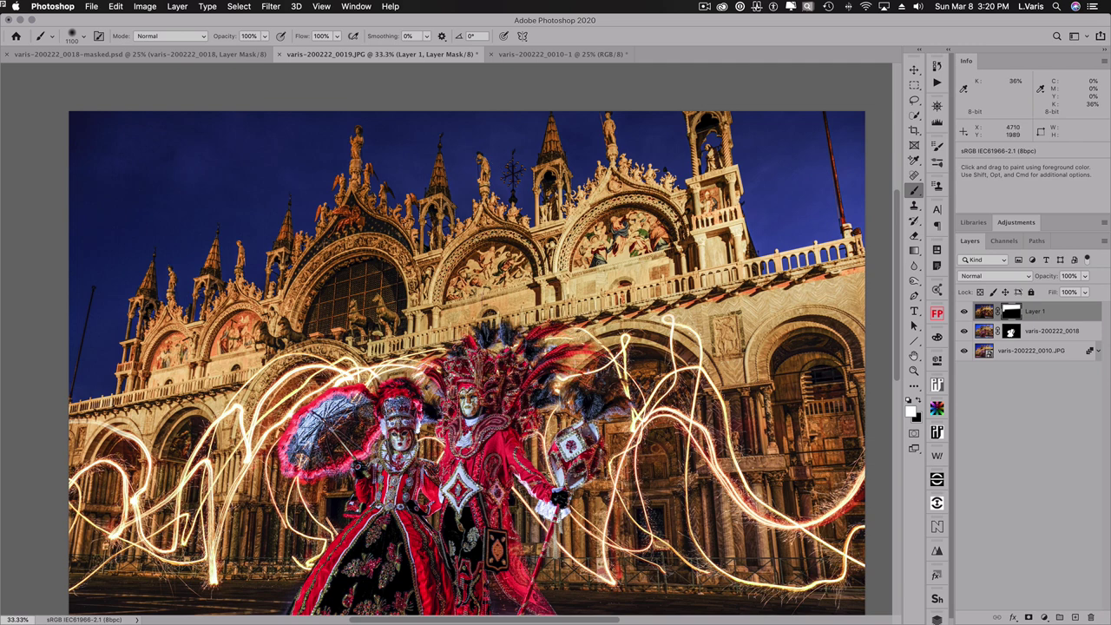
key("super+minus")
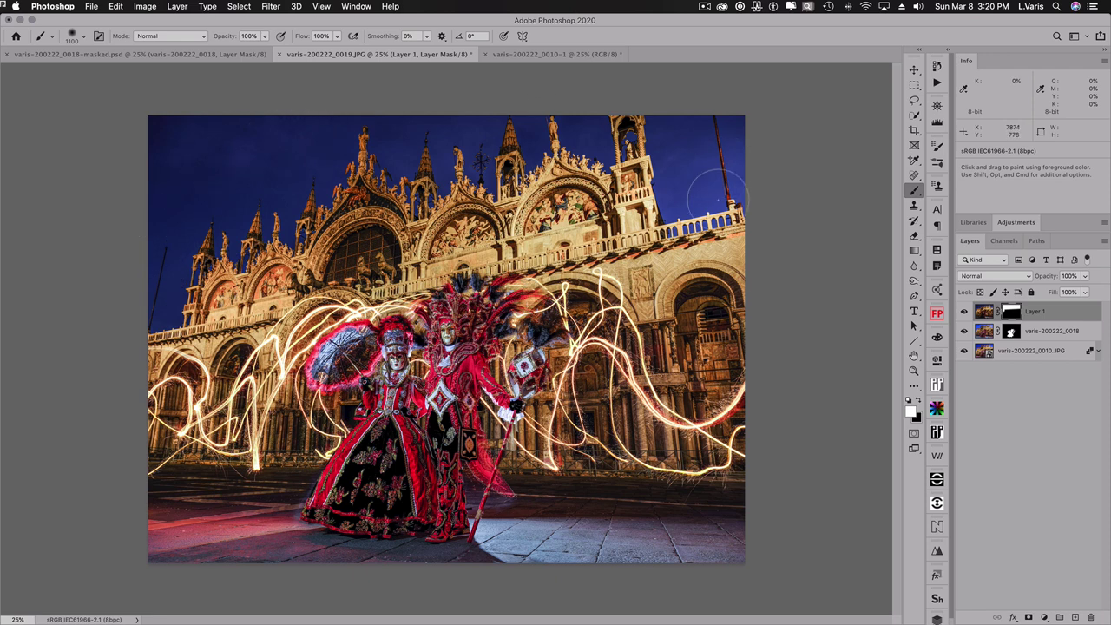
left_click(964, 311)
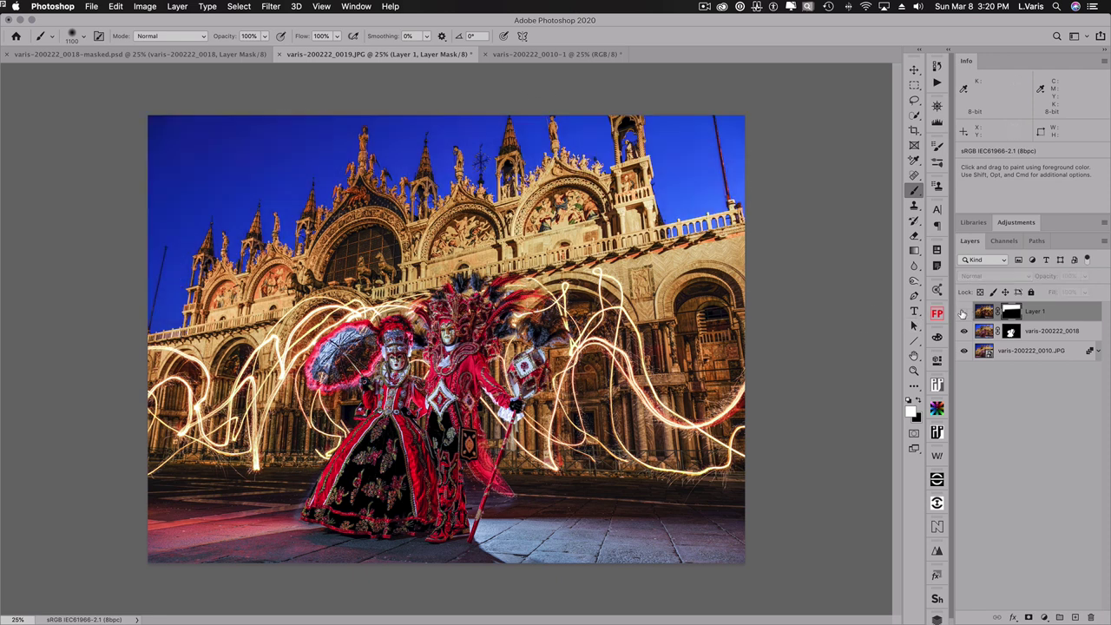
left_click(964, 312)
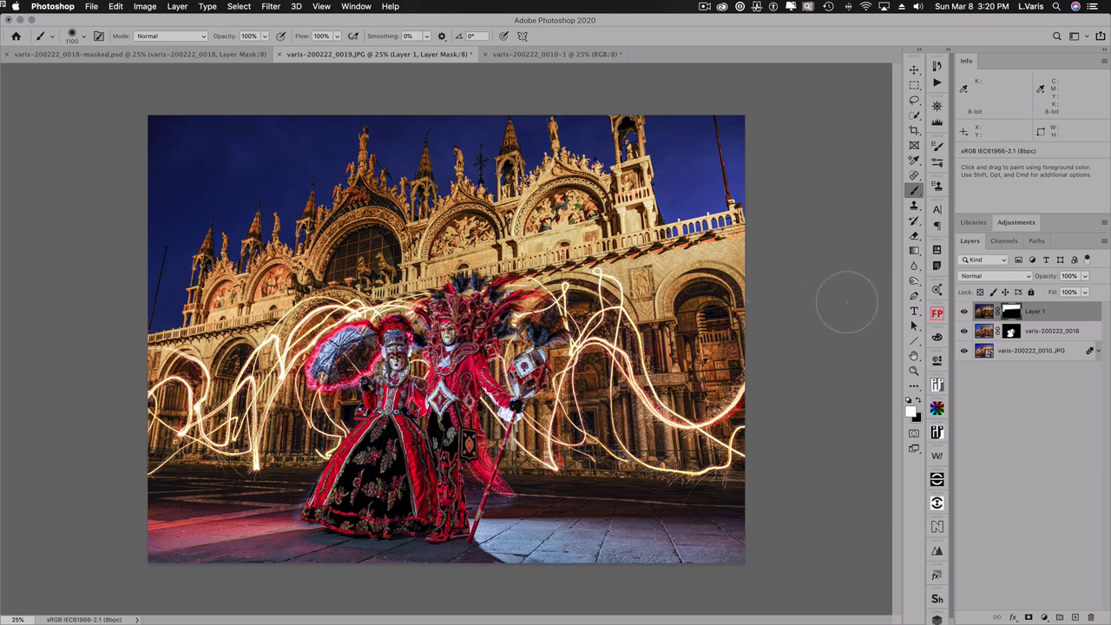
left_click_drag(983, 313, 982, 336)
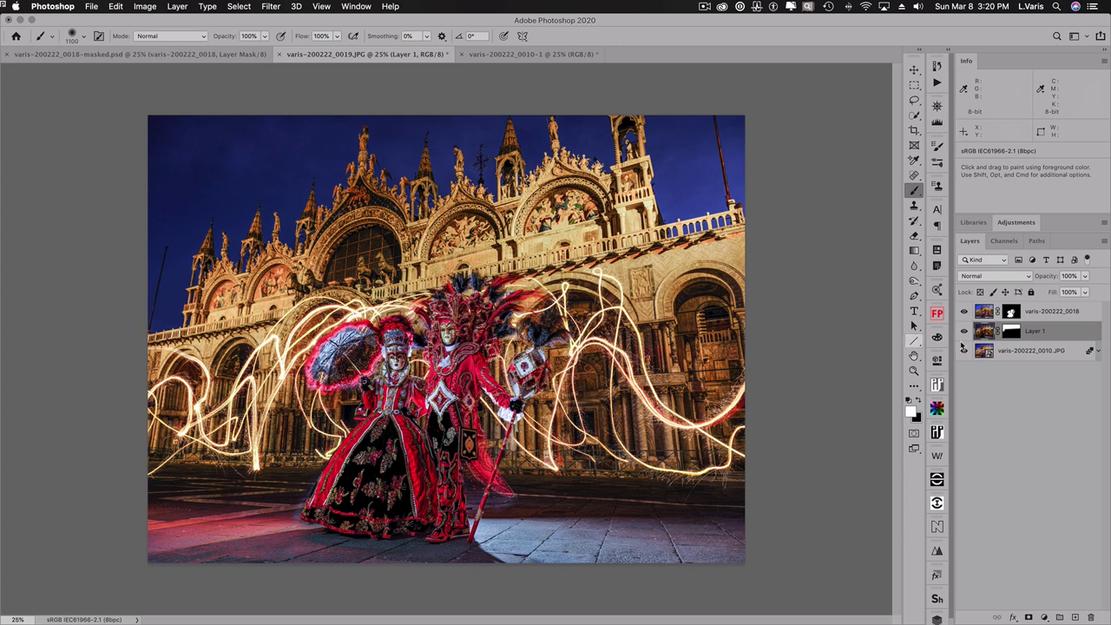
Step: Add a Curves adjustment layer and pull the RGB curve slightly down
left_click(1014, 224)
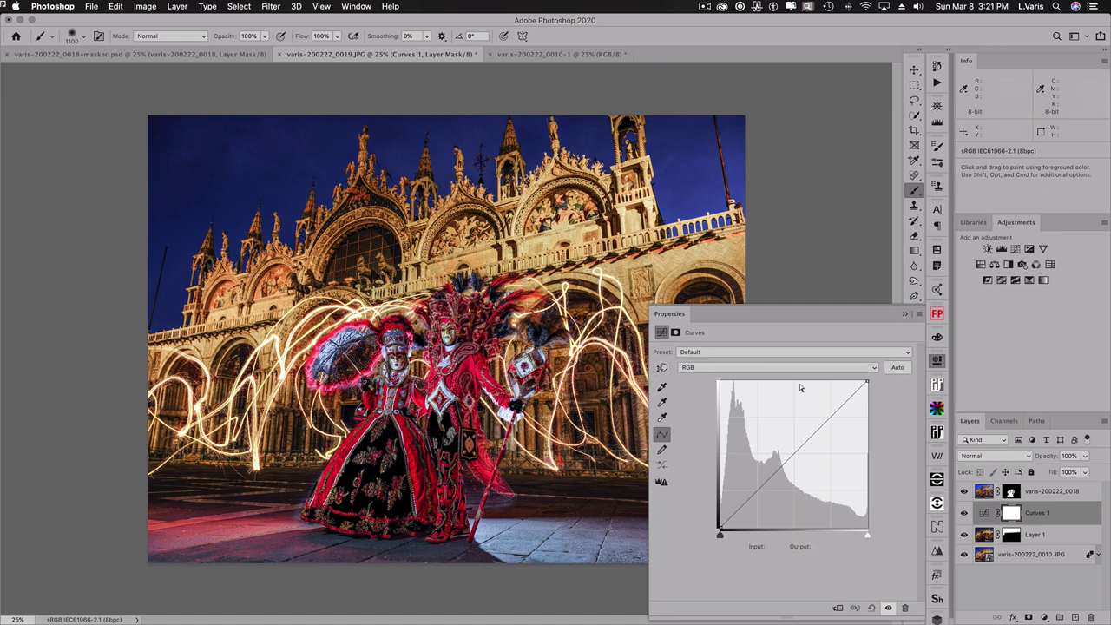
left_click(845, 404)
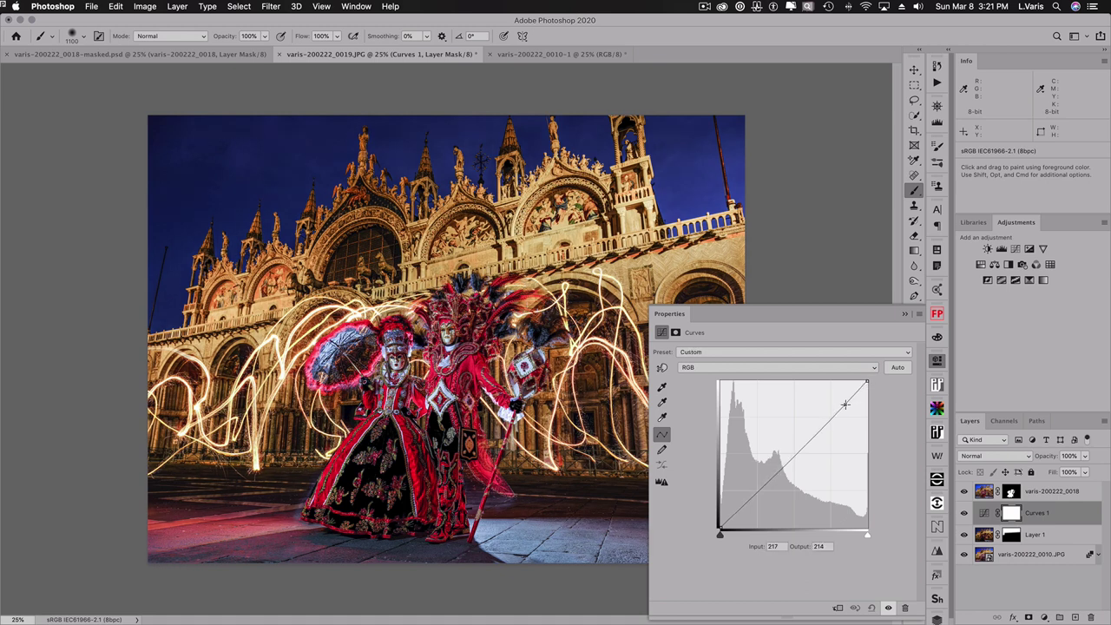
left_click_drag(845, 404, 849, 407)
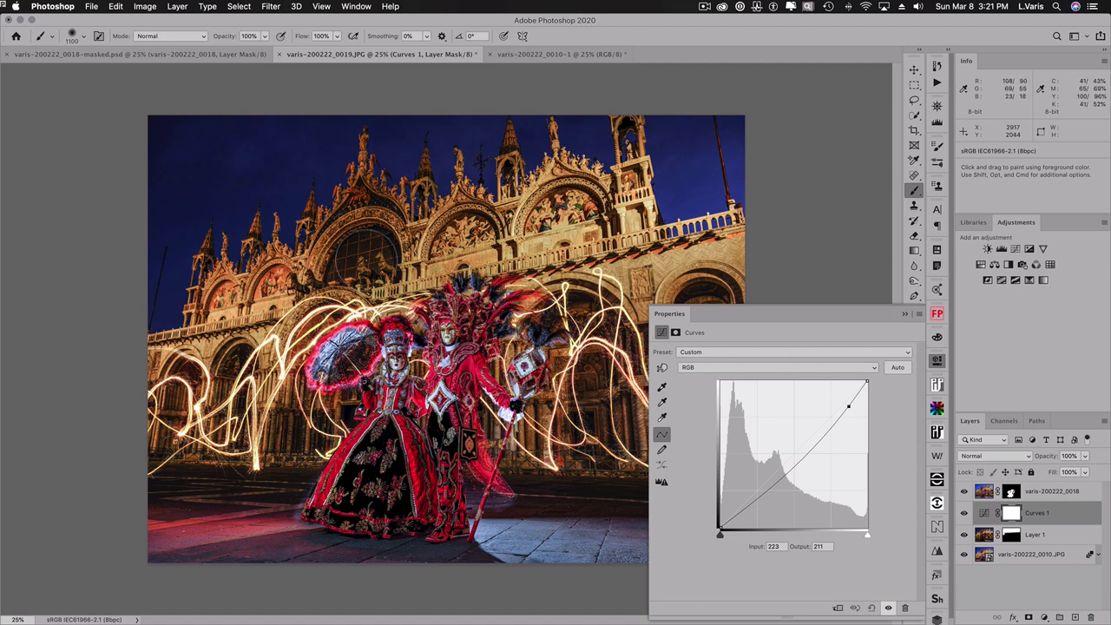
Step: Lower the Red channel midtones with the targeted adjustment tool, checking the Green curve too
left_click(764, 368)
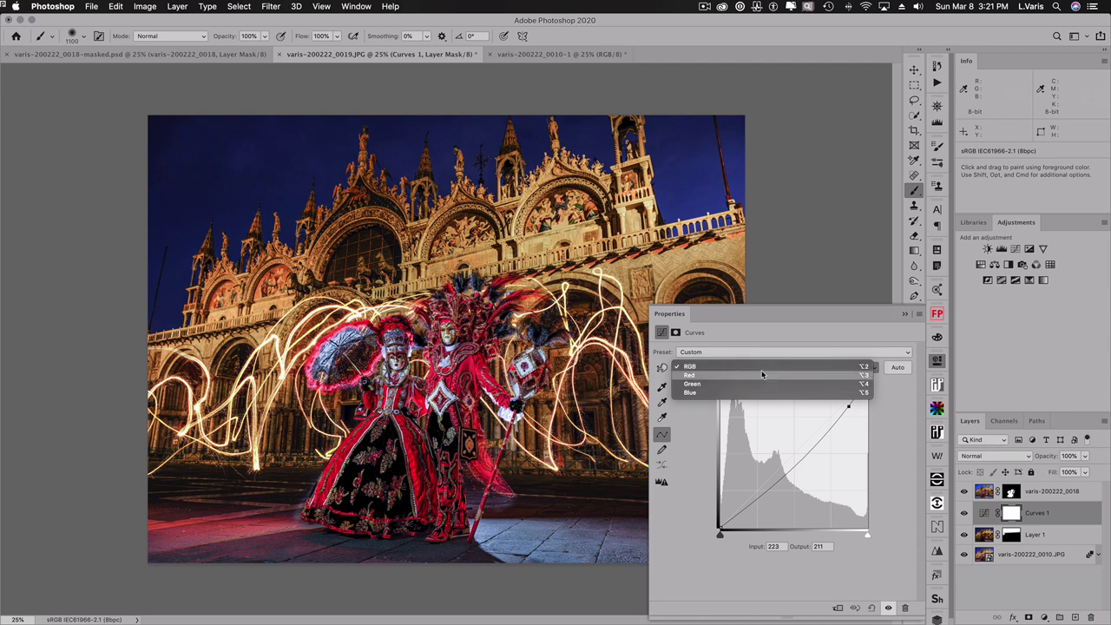
left_click(763, 374)
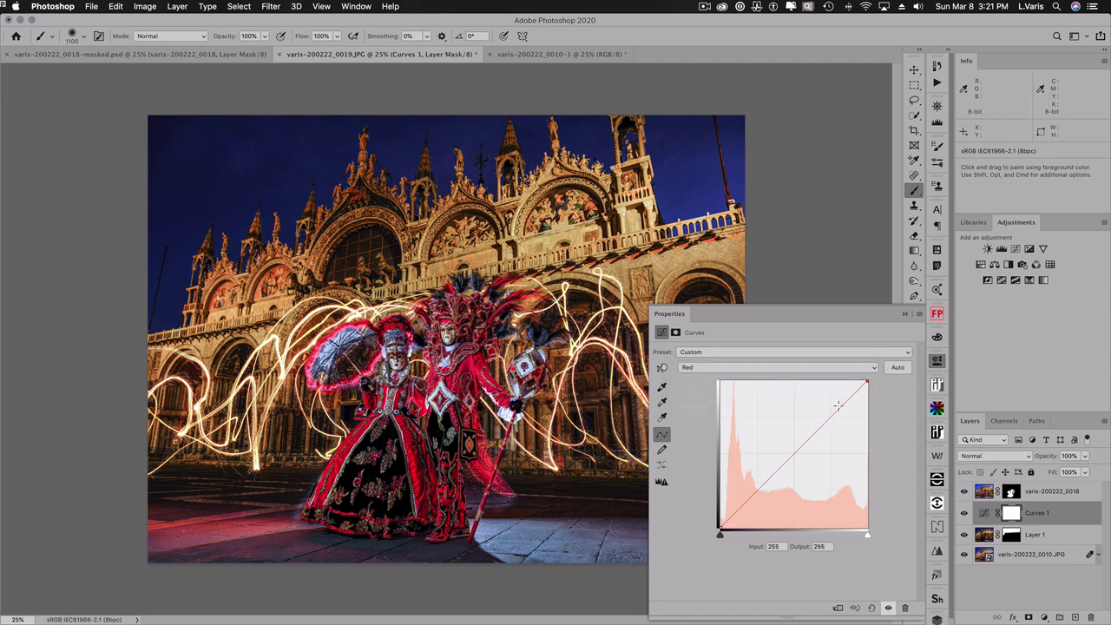
left_click(661, 368)
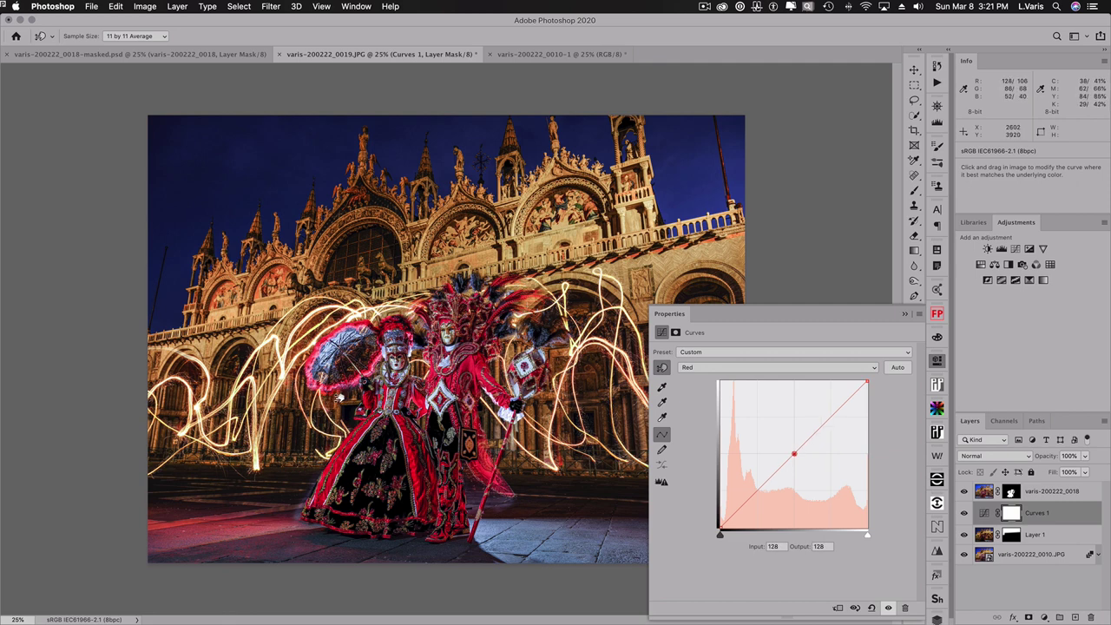
left_click_drag(339, 398, 340, 403)
left_click(795, 366)
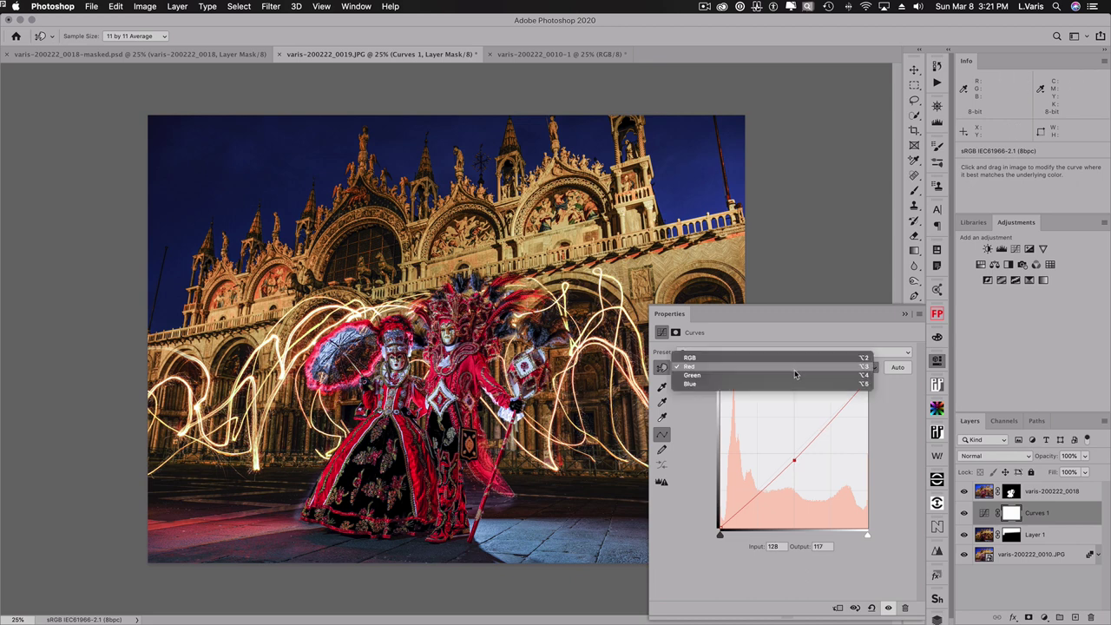
left_click(794, 375)
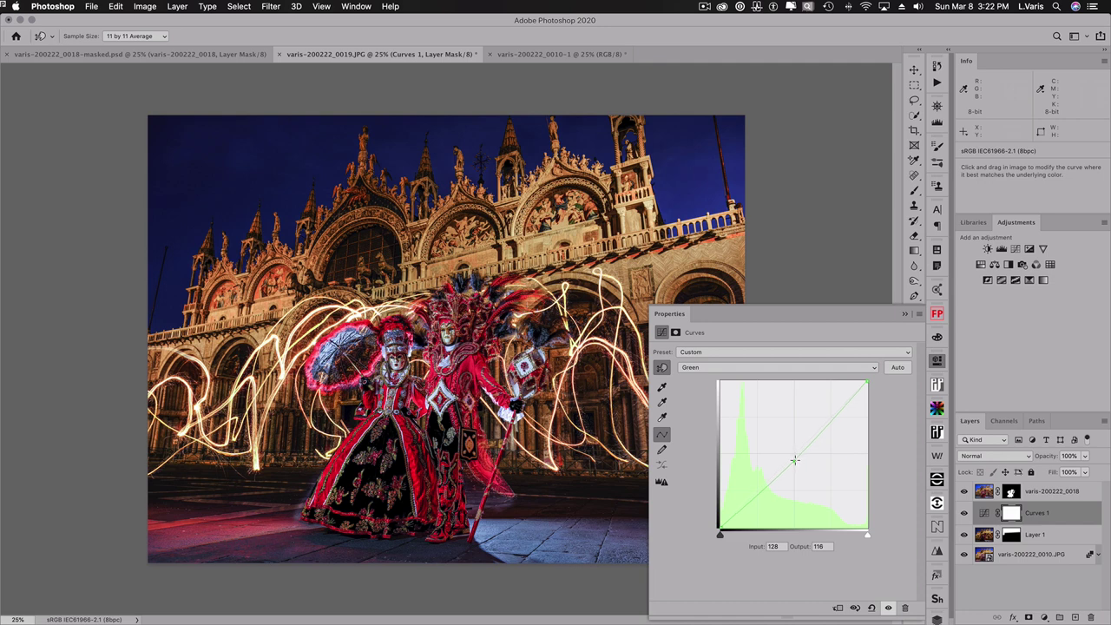
left_click(764, 367)
left_click(767, 355)
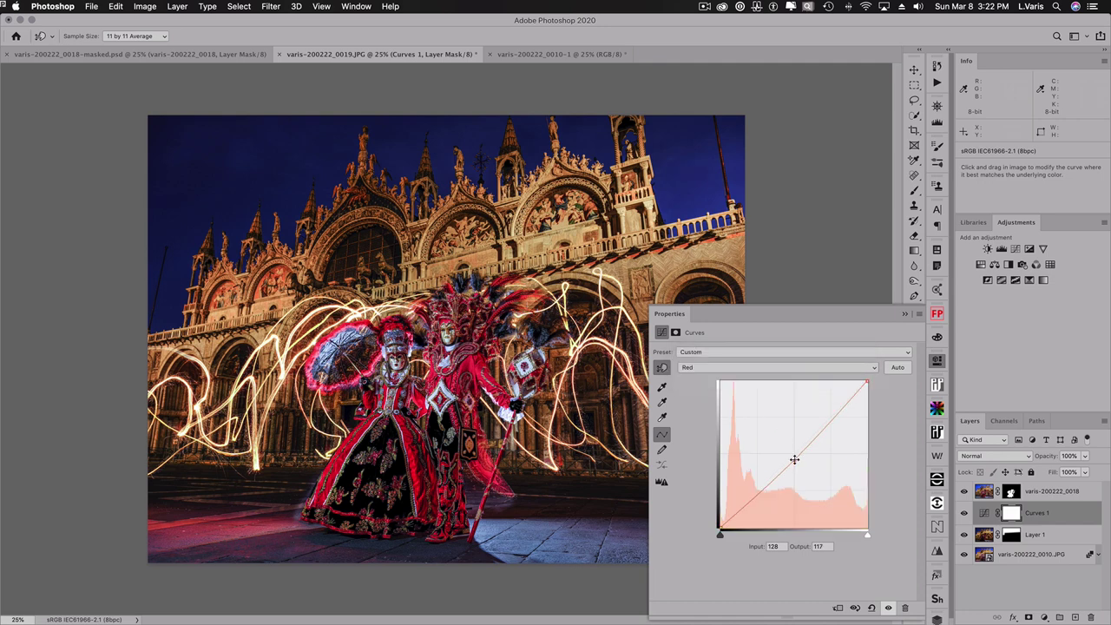
left_click_drag(794, 460, 795, 464)
left_click(937, 314)
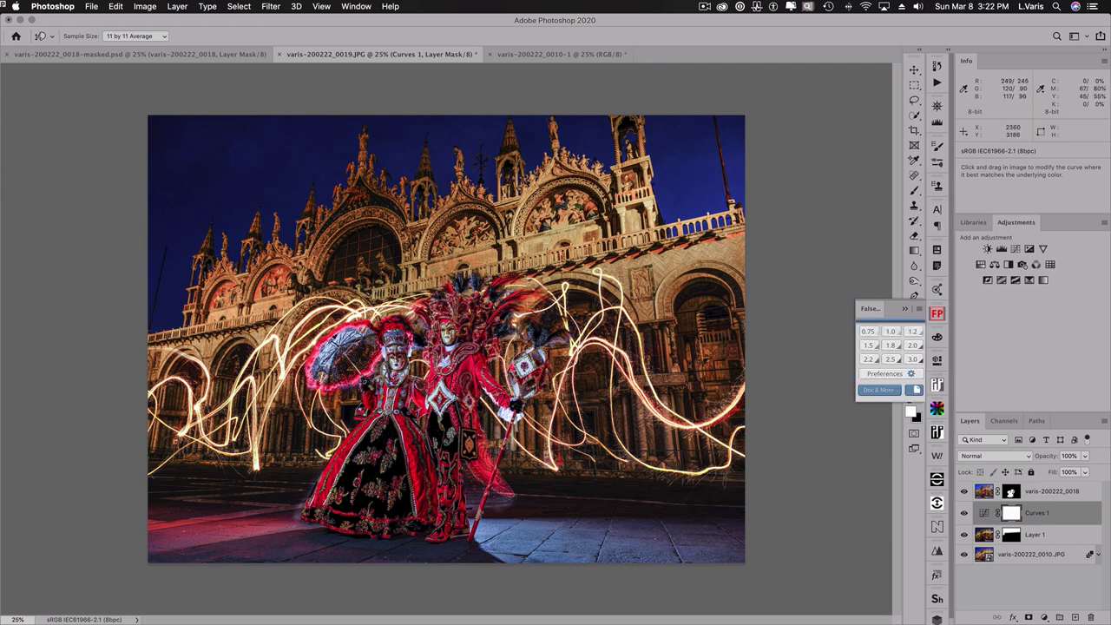
Step: Toggle Curves 1 on and off to compare the image before and after darkening
left_click(964, 514)
left_click(963, 514)
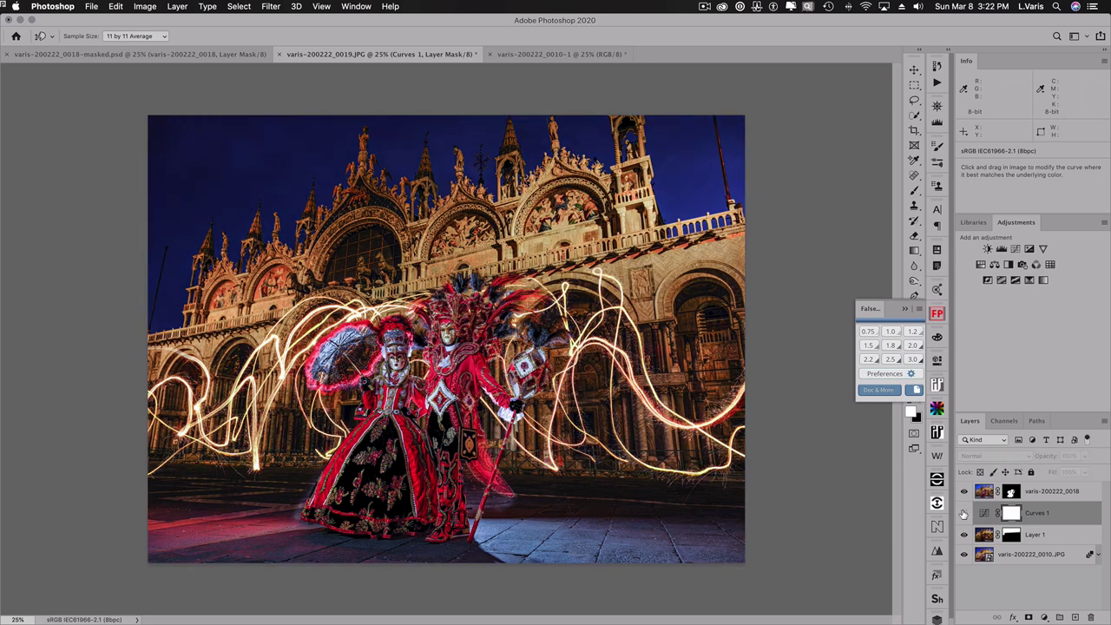
left_click(963, 514)
left_click(964, 514)
left_click(964, 514)
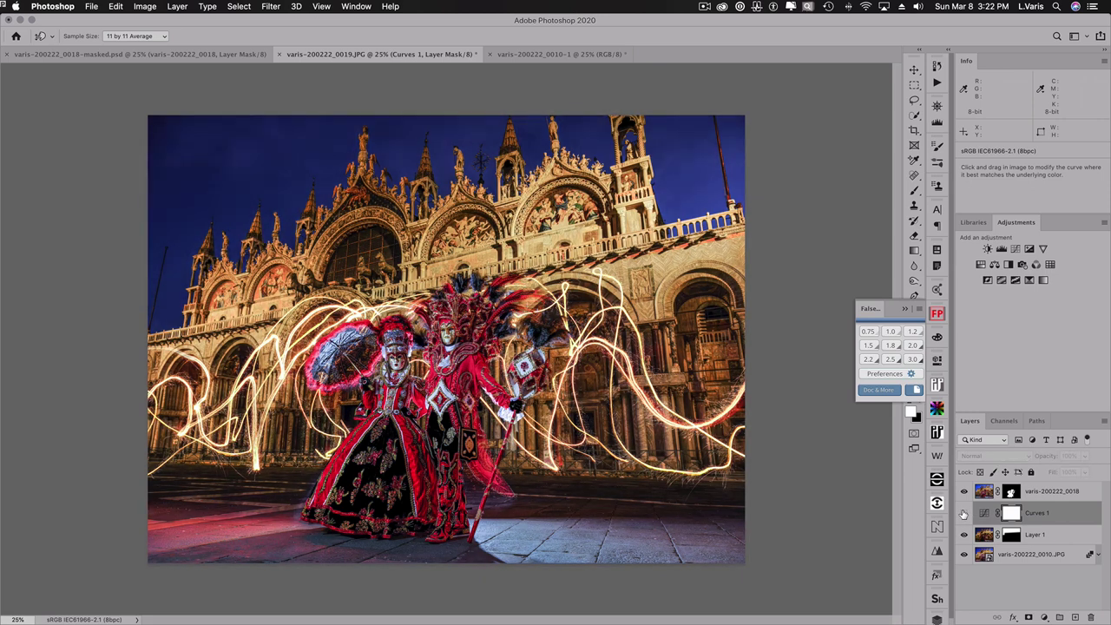
left_click(964, 514)
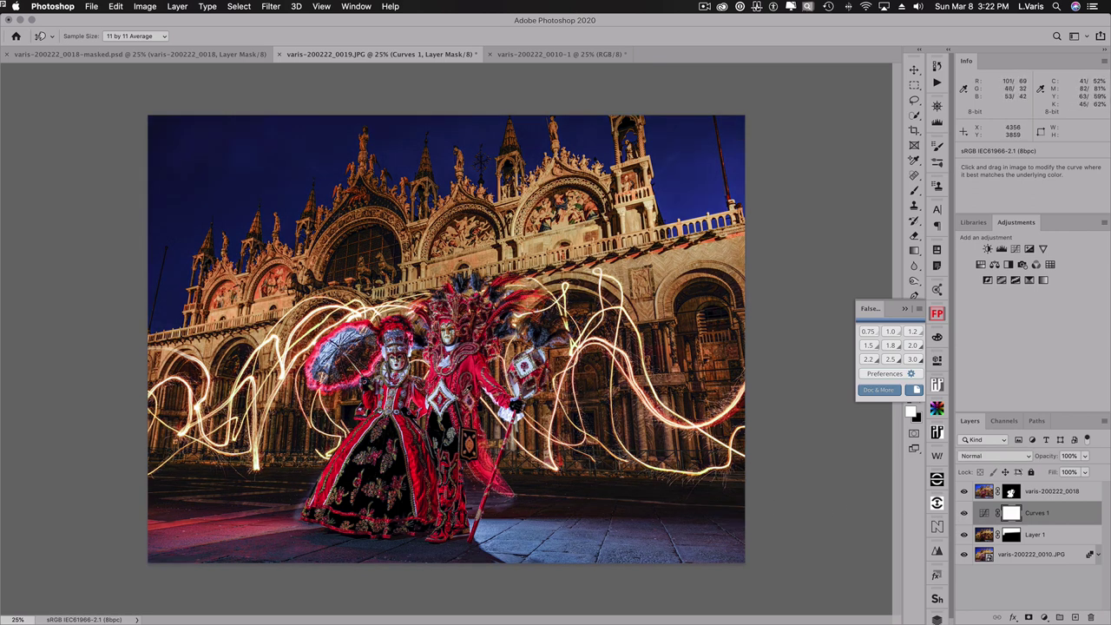
Step: Zoom in to 66.7% on the costumed figures
key("space")
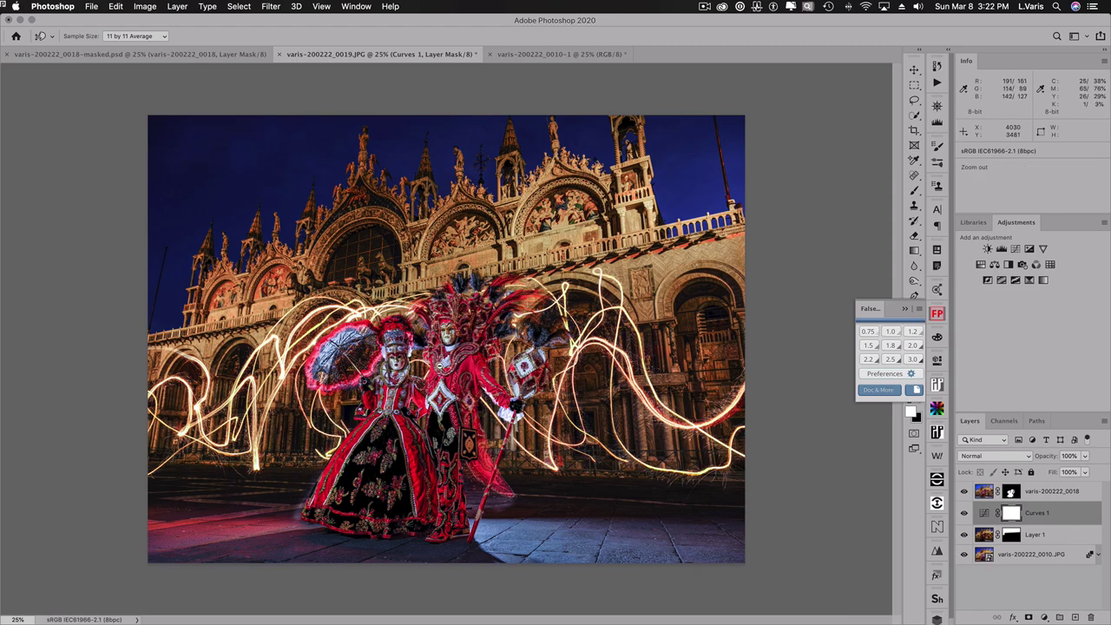
left_click(441, 363, "super")
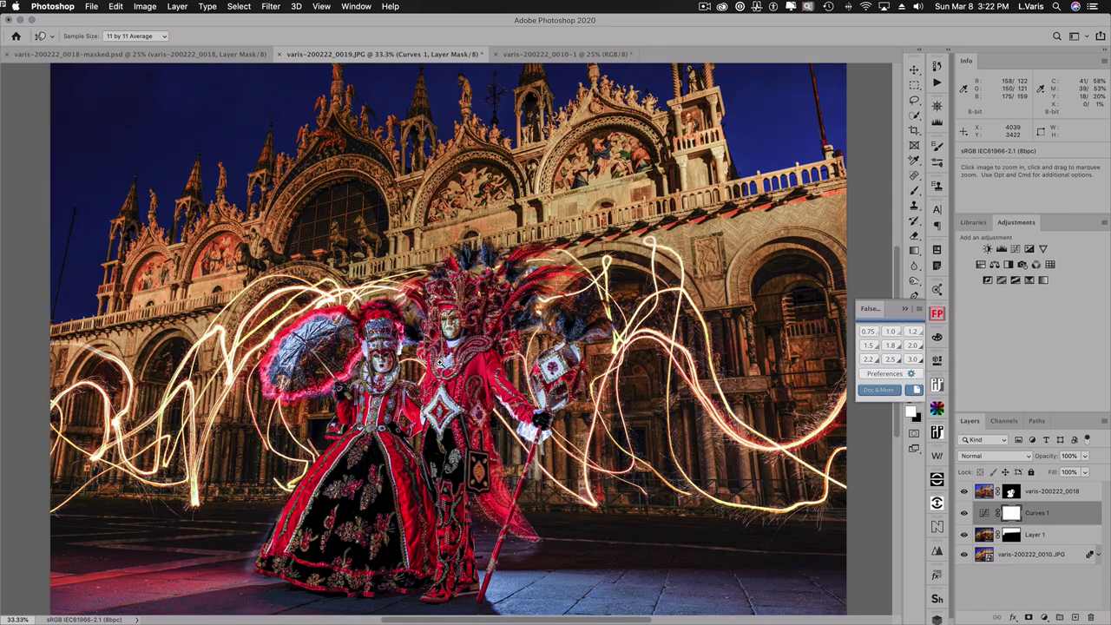
left_click(440, 362, "super")
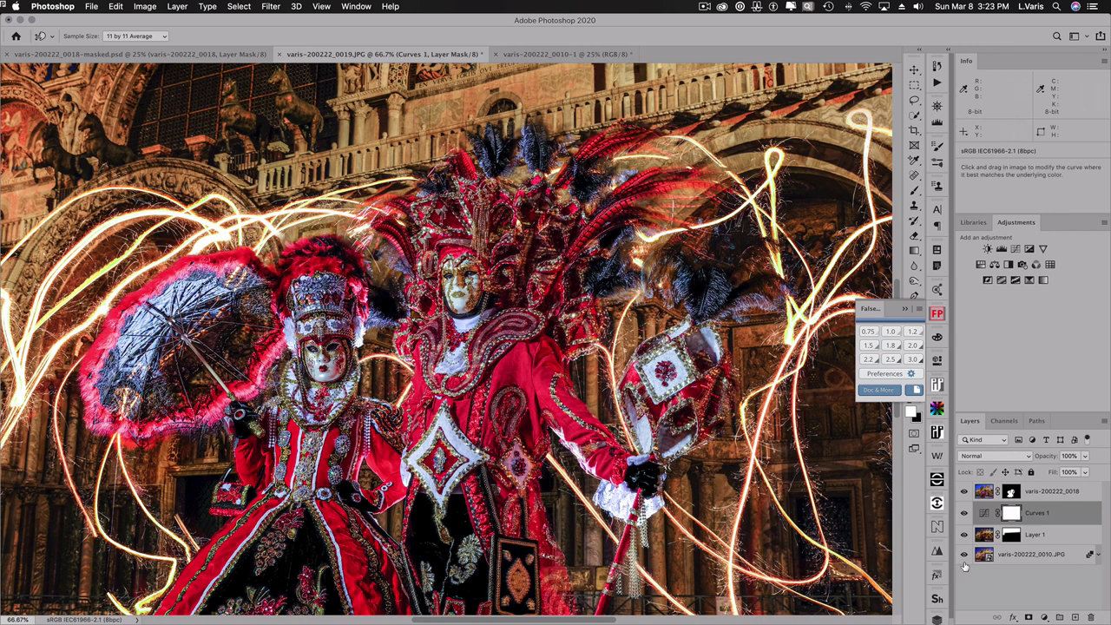
left_click_drag(964, 513, 963, 556)
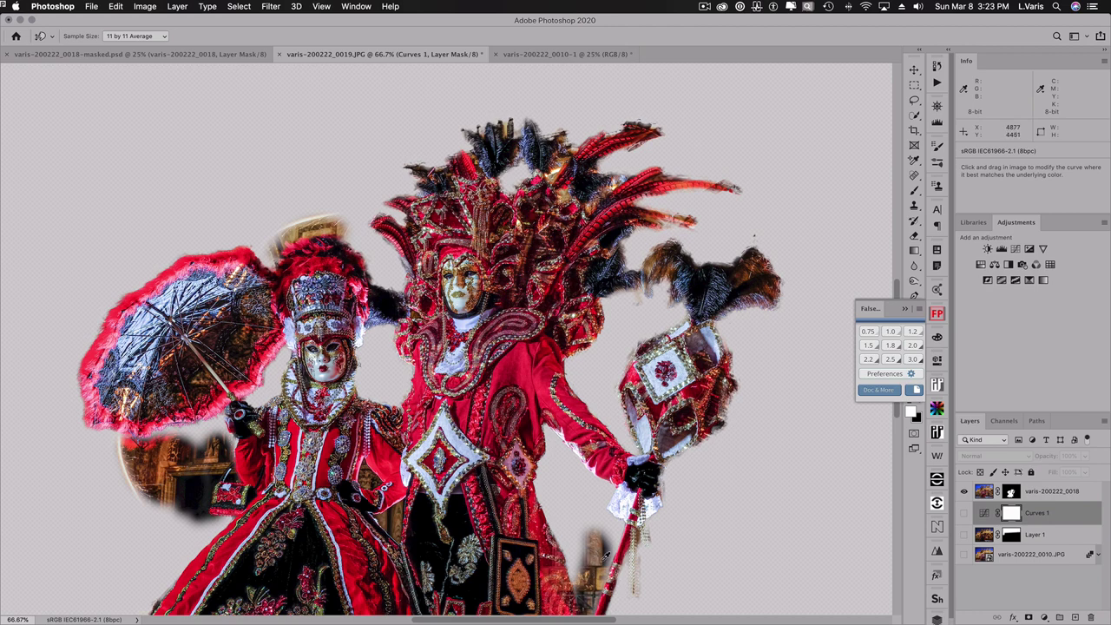
left_click_drag(588, 531, 593, 398)
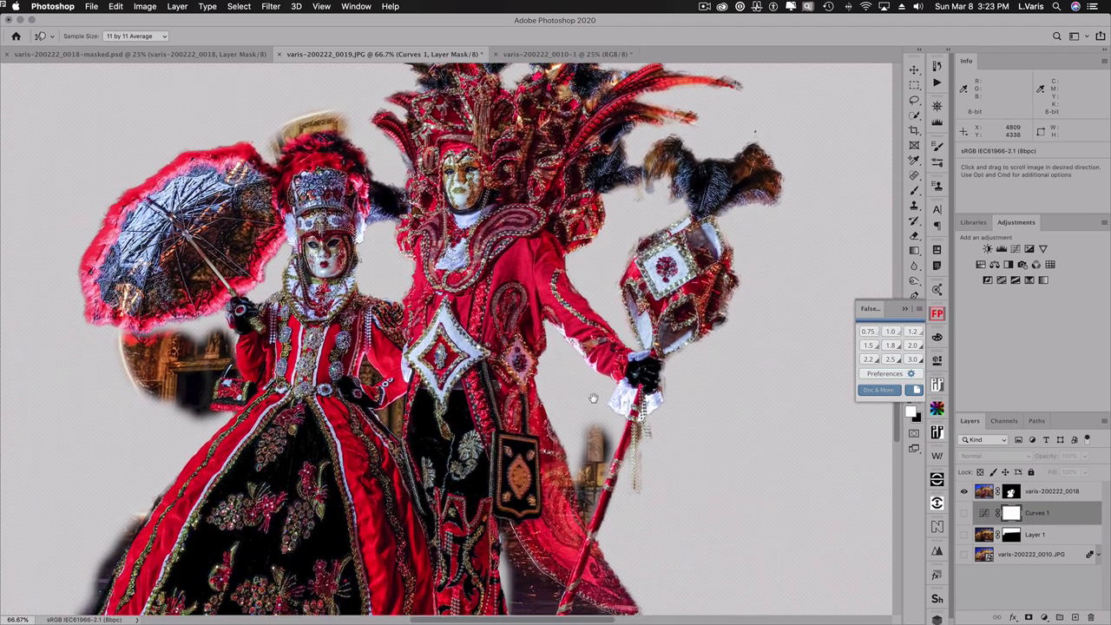
scroll(593, 397, "down", 5)
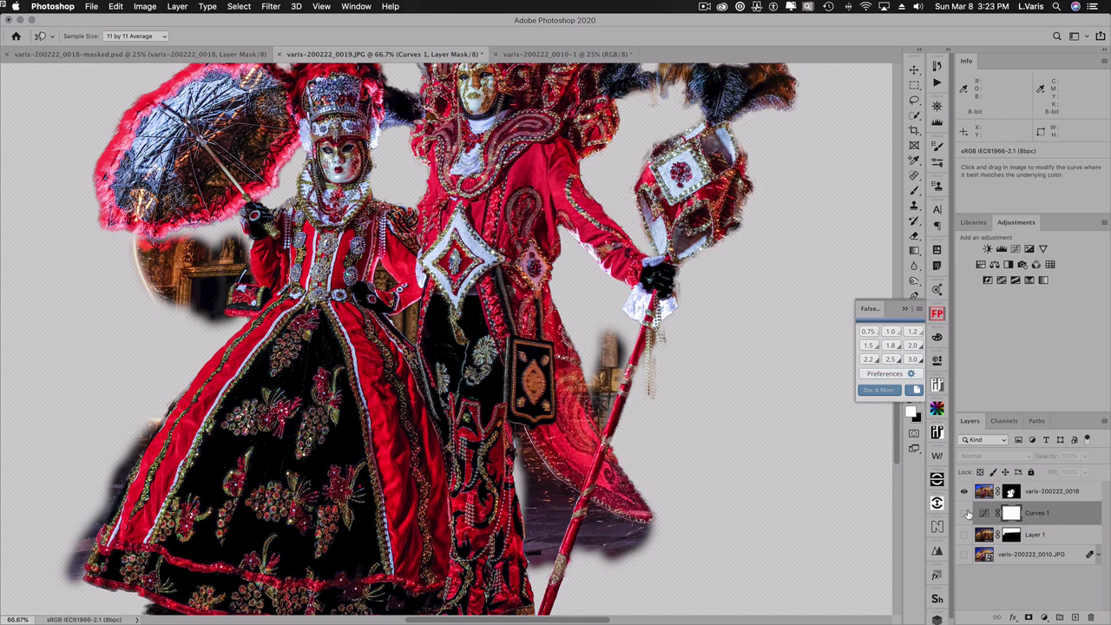
left_click_drag(964, 514, 965, 556)
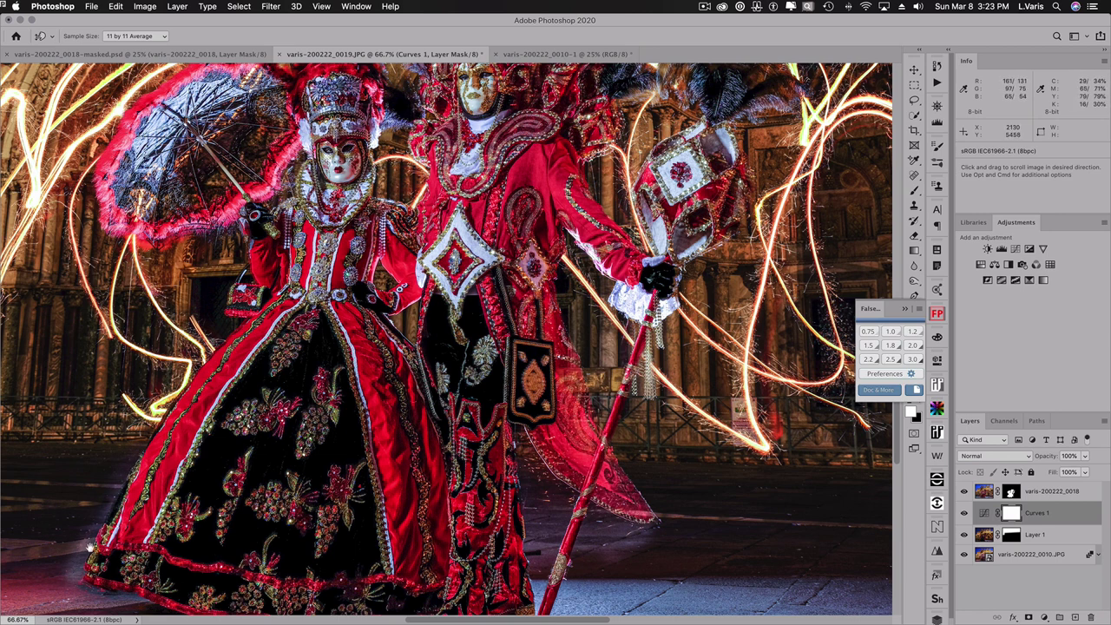
left_click_drag(327, 448, 338, 521)
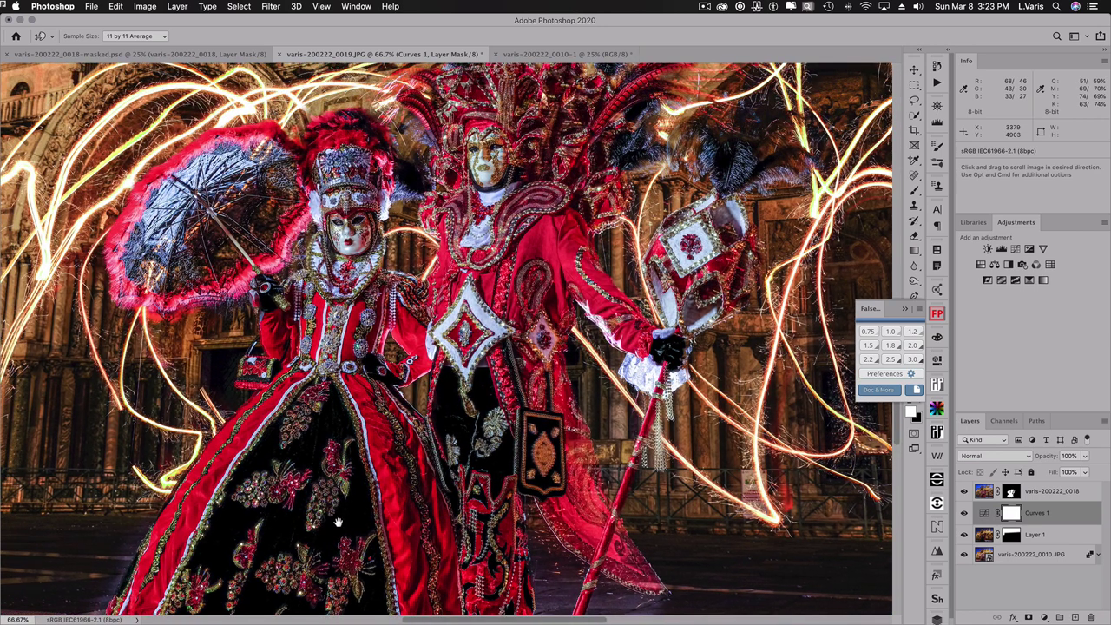
left_click_drag(337, 521, 339, 514)
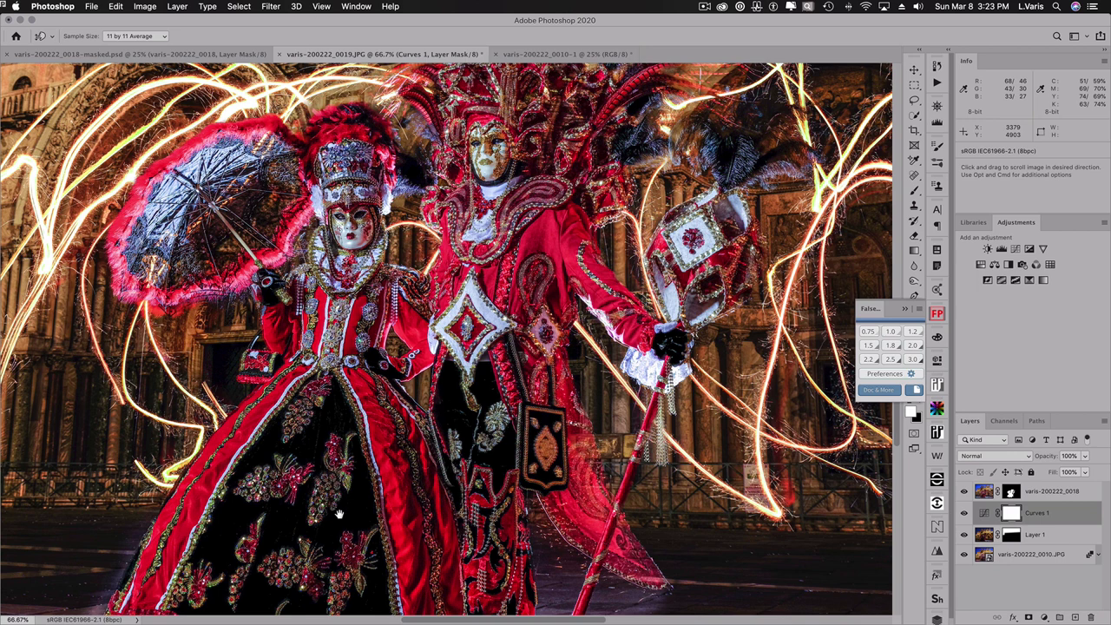
left_click_drag(338, 514, 346, 488)
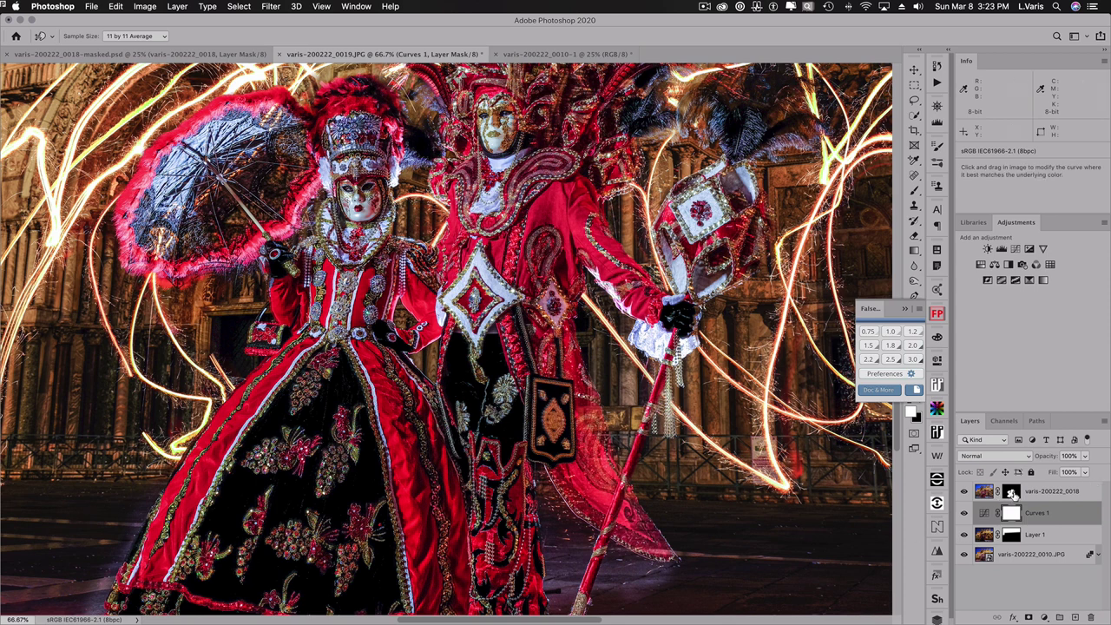
Step: Load the varis-200222_0018 mask as a selection and add a Curves 2 layer masked to the figures
left_click(964, 492)
left_click(964, 491)
left_click(1011, 492)
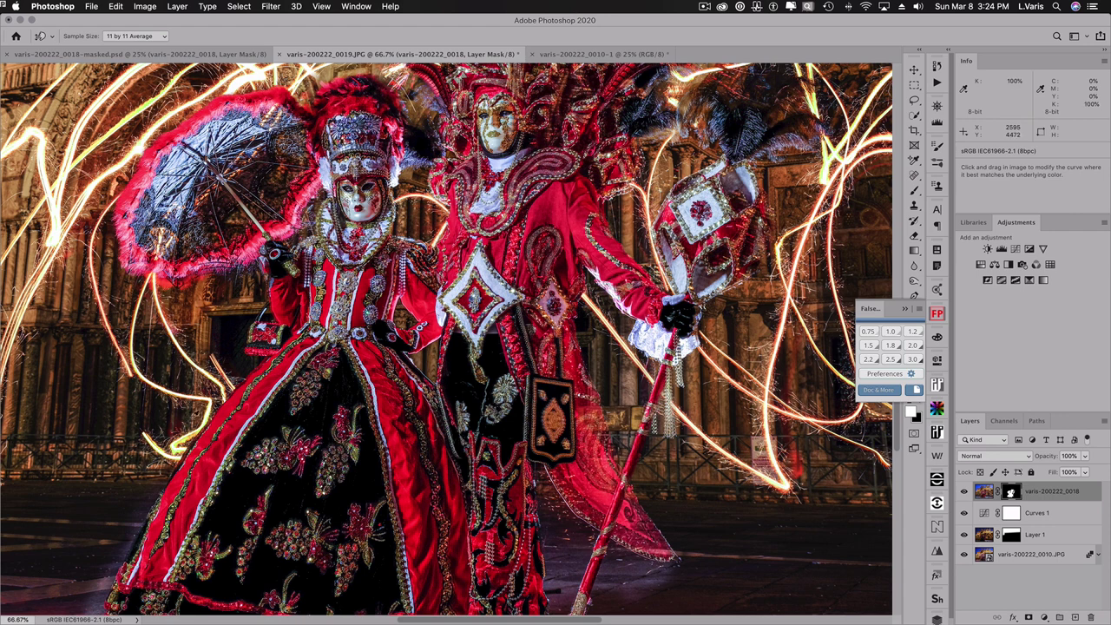
left_click(1011, 492, "super")
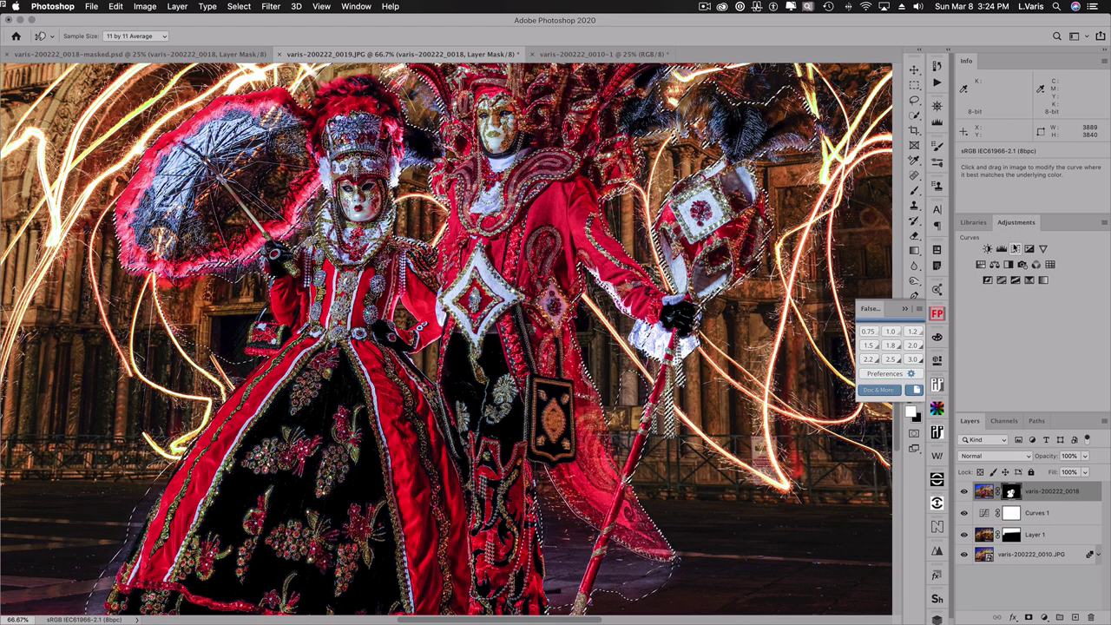
left_click(1015, 248)
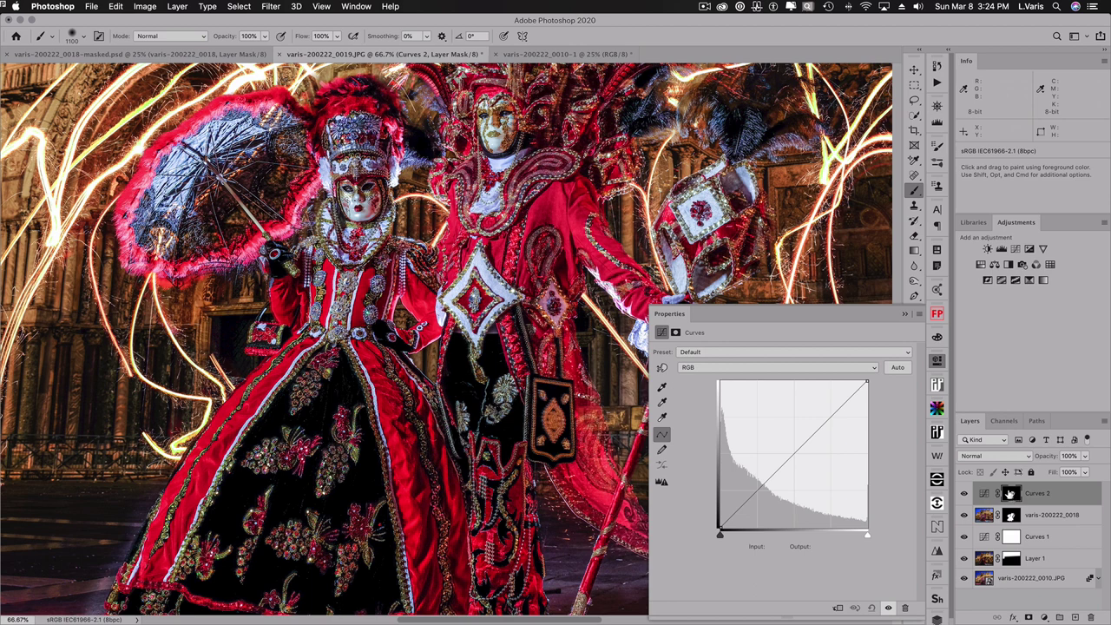
Step: Invert the Curves 2 mask and set its curve to 213→181. Compare it hidden and shown, leaving it on
key("super+i")
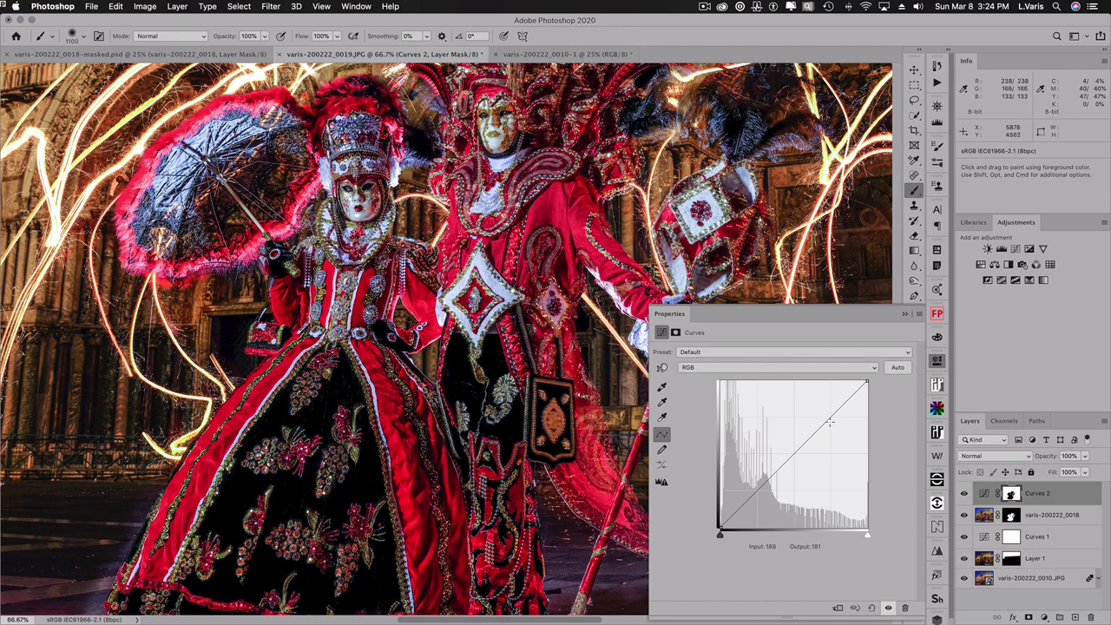
left_click_drag(832, 416, 843, 424)
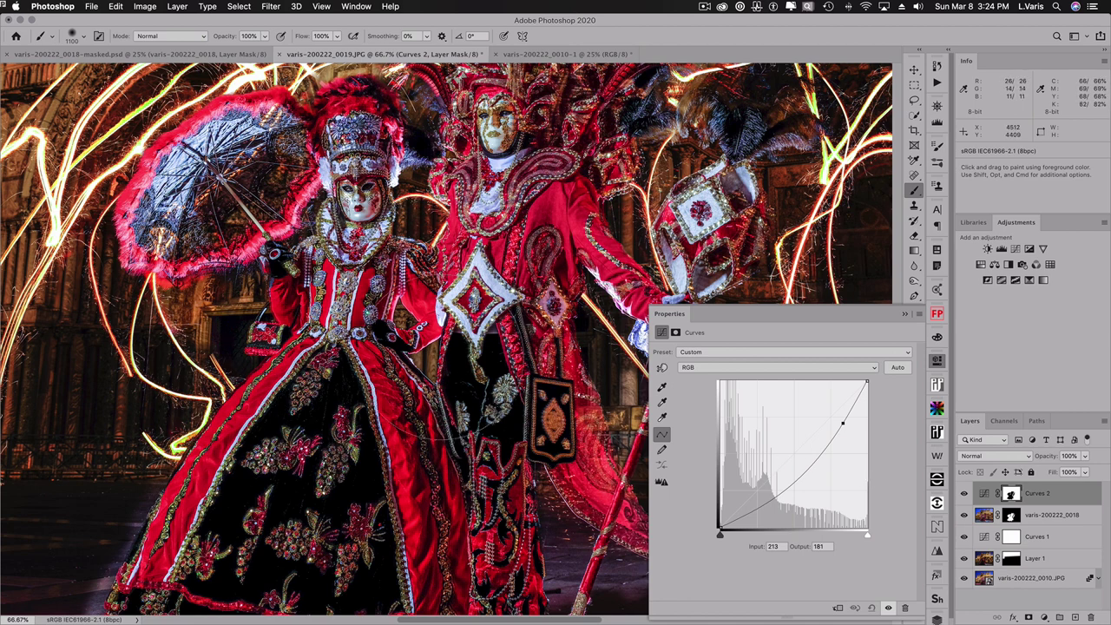
left_click(964, 493)
left_click(964, 493)
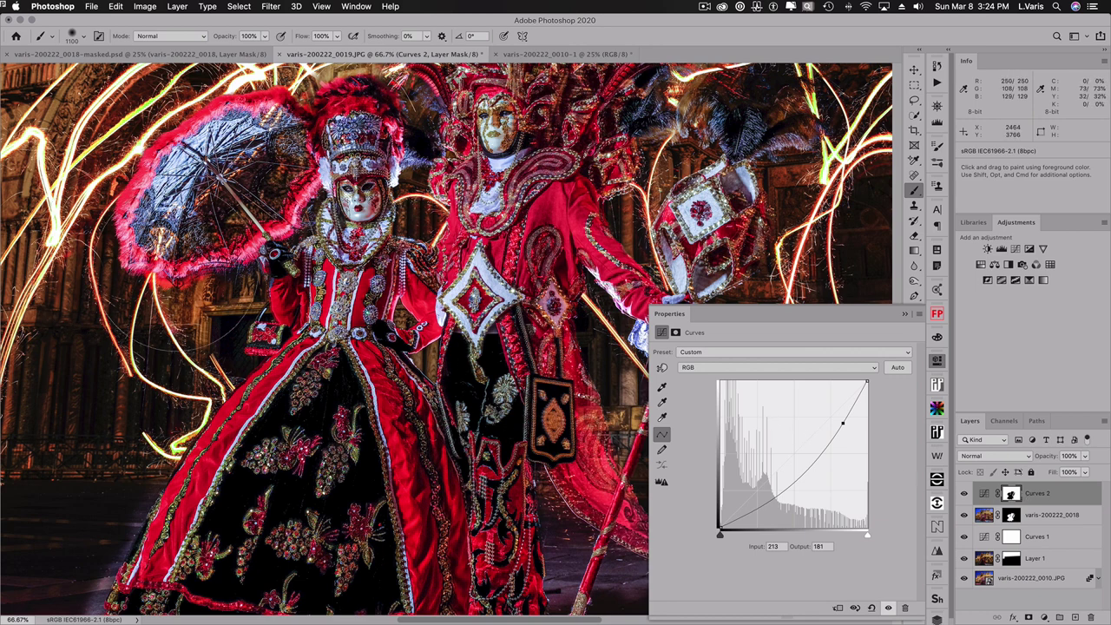
left_click(938, 361)
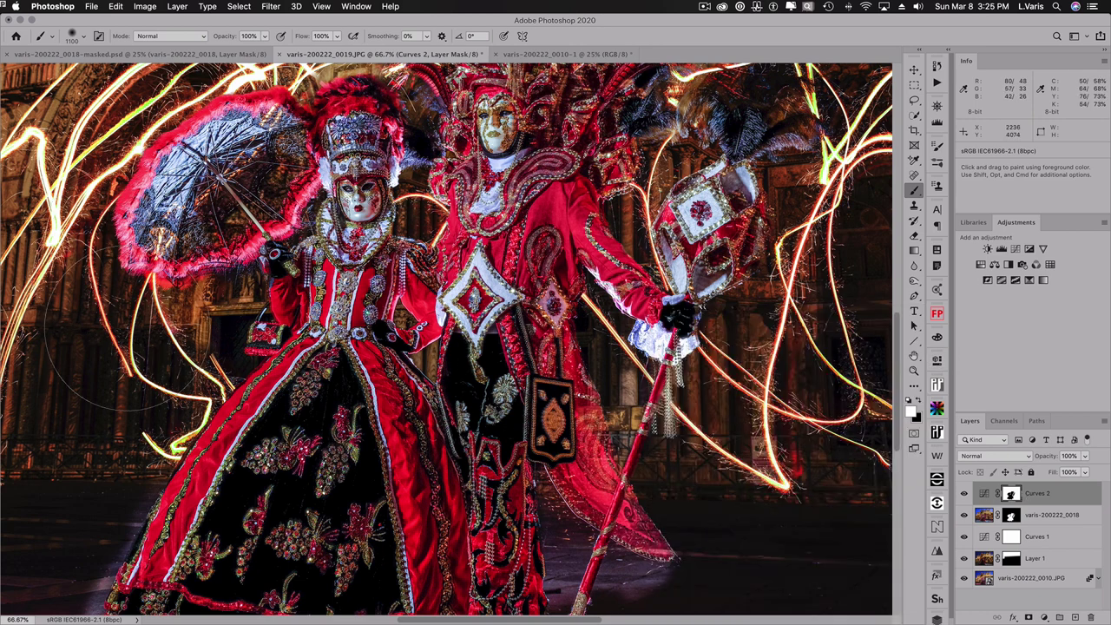
Step: Zoom to 200% on the costume and view the Curves 2 mask alone in black and white
left_click(223, 310)
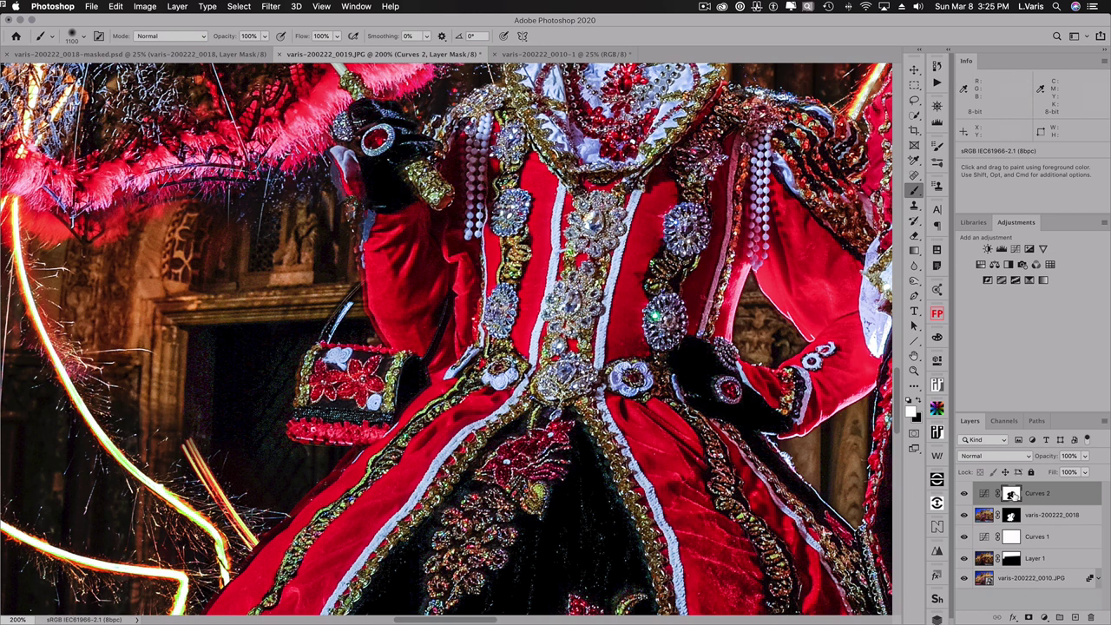
left_click(1012, 494, "alt")
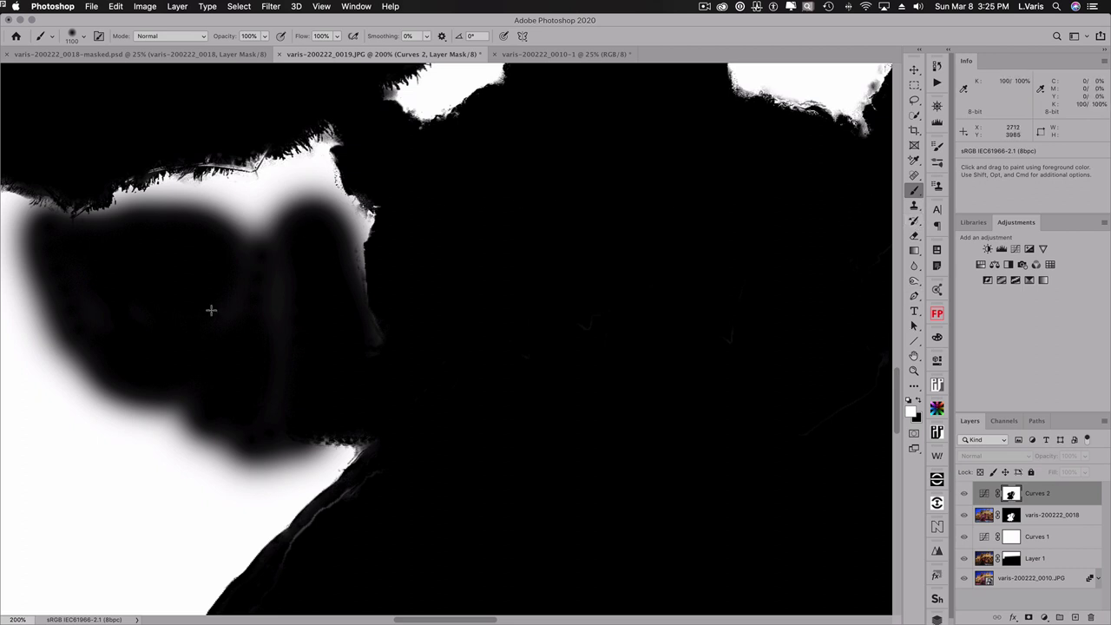
Step: Set the brush to 741 px with 17% hardness and paint white over the mask's dark blob
mouse_move(211, 310)
left_mouse_down()
mouse_move(113, 330)
mouse_move(35, 390)
mouse_move(2, 451)
left_mouse_up()
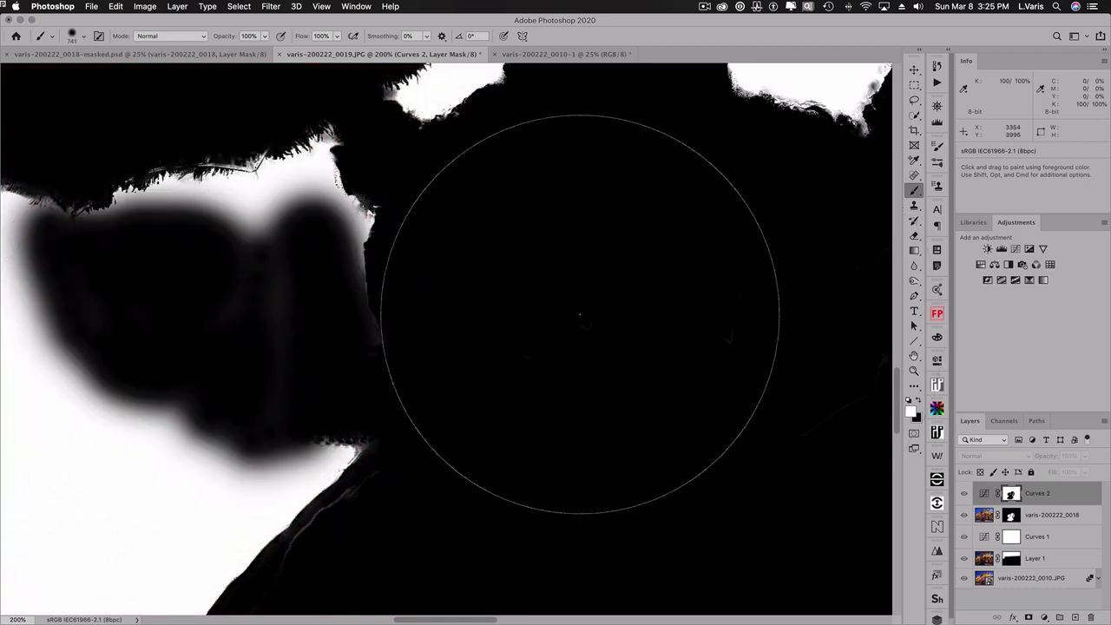
mouse_move(581, 322)
left_mouse_down()
mouse_move(583, 449)
mouse_move(582, 248)
mouse_move(581, 279)
mouse_move(583, 257)
mouse_move(484, 246)
mouse_move(277, 257)
left_mouse_up()
mouse_move(199, 238)
left_mouse_down()
mouse_move(158, 363)
mouse_move(86, 338)
mouse_move(85, 307)
mouse_move(70, 302)
mouse_move(110, 284)
mouse_move(47, 306)
mouse_move(177, 420)
mouse_move(215, 435)
mouse_move(242, 407)
mouse_move(259, 271)
mouse_move(295, 236)
mouse_move(245, 342)
mouse_move(114, 384)
left_mouse_up()
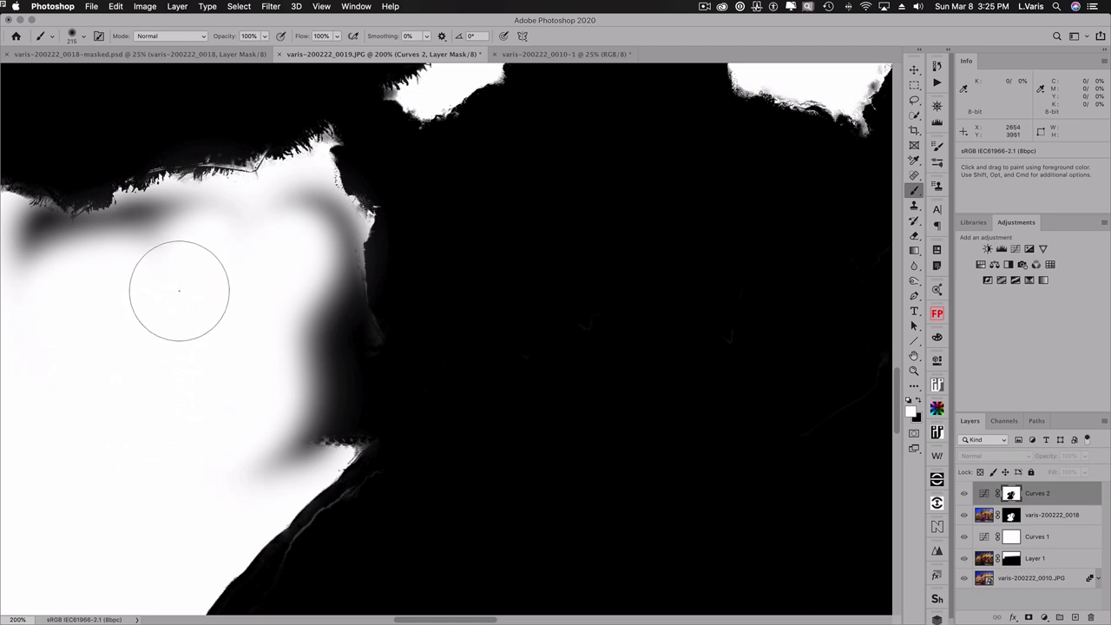
mouse_move(248, 305)
left_mouse_down()
mouse_move(288, 302)
mouse_move(298, 331)
mouse_move(260, 422)
left_mouse_up()
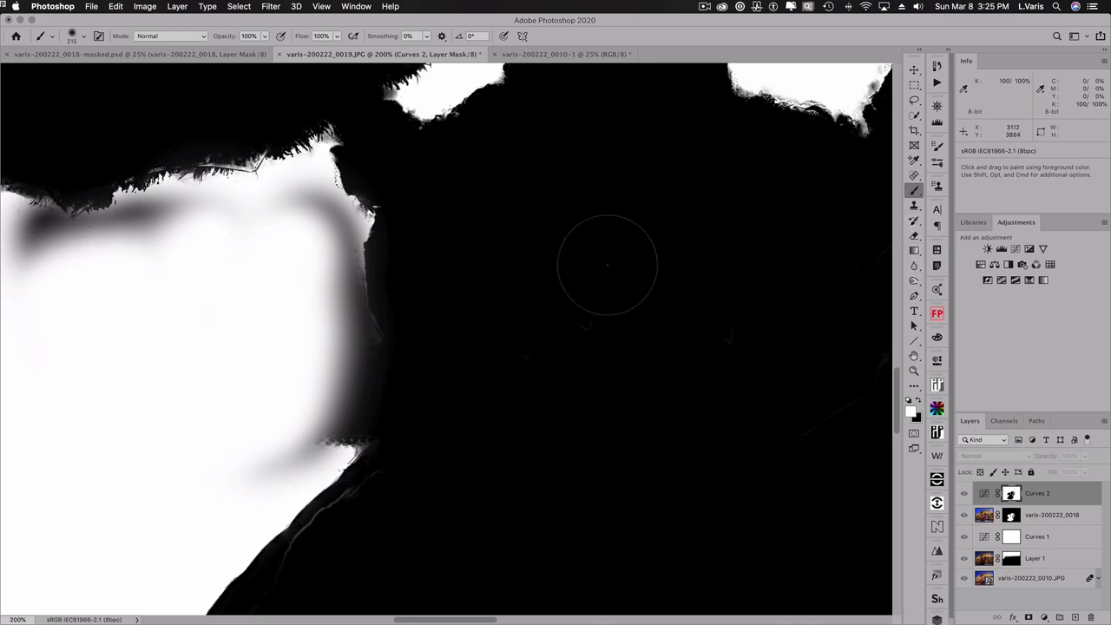
left_click(914, 281)
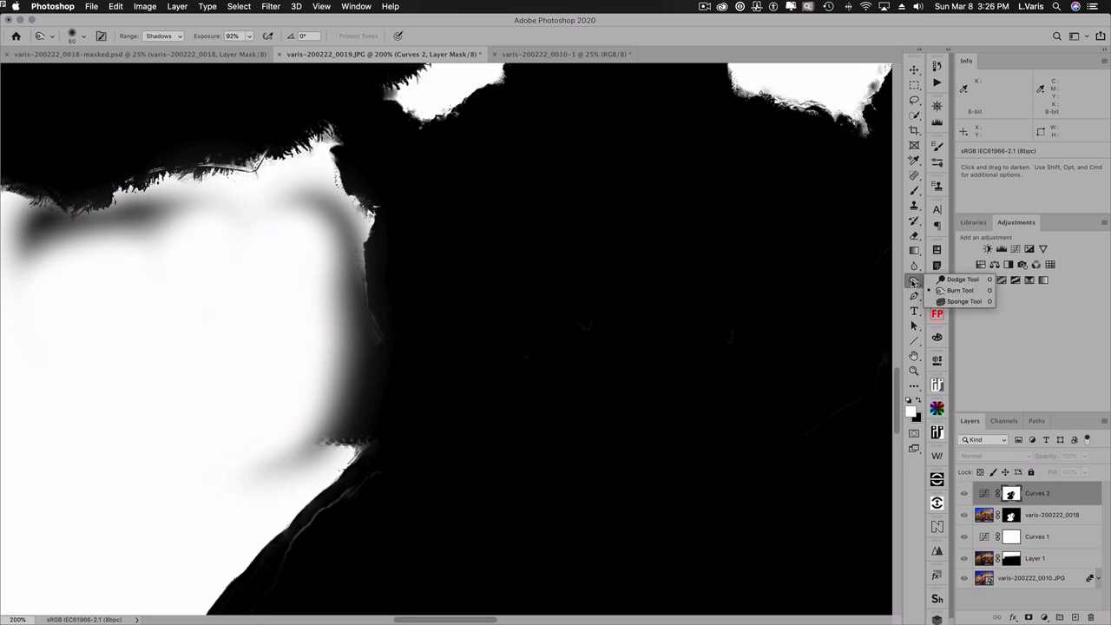
Step: Dodge the grey smudges along the mask's top and lower edge with Highlights range, then return to colour
left_click(962, 278)
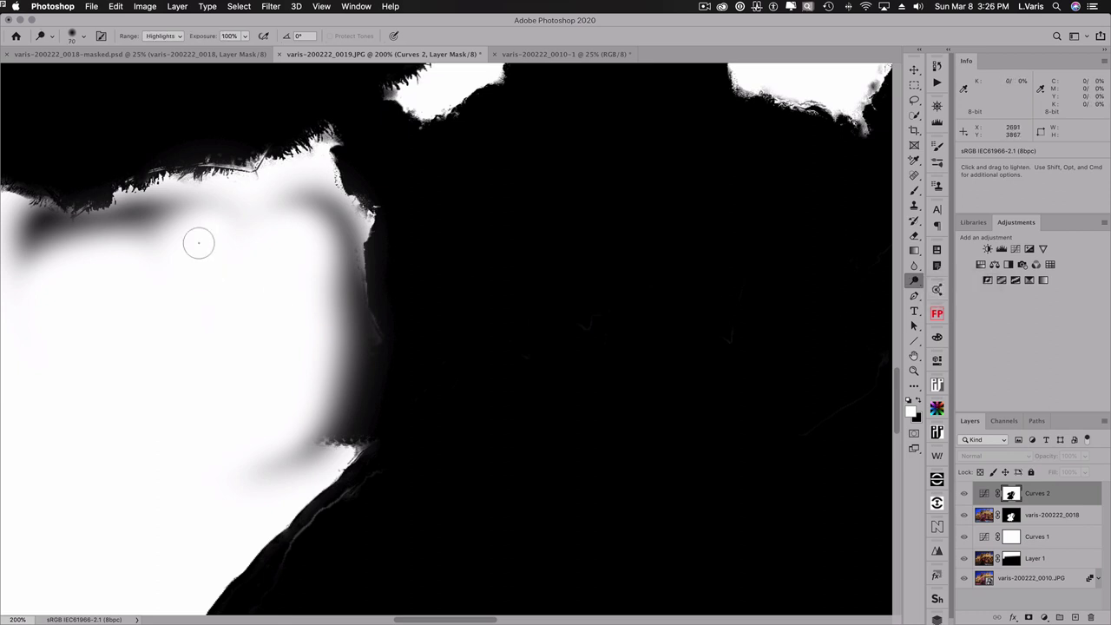
mouse_move(171, 220)
left_mouse_down()
mouse_move(63, 231)
mouse_move(20, 220)
mouse_move(89, 228)
mouse_move(35, 224)
mouse_move(71, 223)
mouse_move(45, 220)
mouse_move(55, 232)
mouse_move(44, 251)
mouse_move(62, 223)
mouse_move(70, 232)
mouse_move(3, 217)
mouse_move(10, 263)
mouse_move(114, 204)
mouse_move(149, 199)
mouse_move(214, 217)
mouse_move(205, 197)
mouse_move(251, 198)
mouse_move(236, 237)
mouse_move(282, 211)
mouse_move(332, 220)
mouse_move(321, 200)
mouse_move(360, 234)
mouse_move(330, 223)
mouse_move(318, 256)
mouse_move(345, 276)
left_mouse_up()
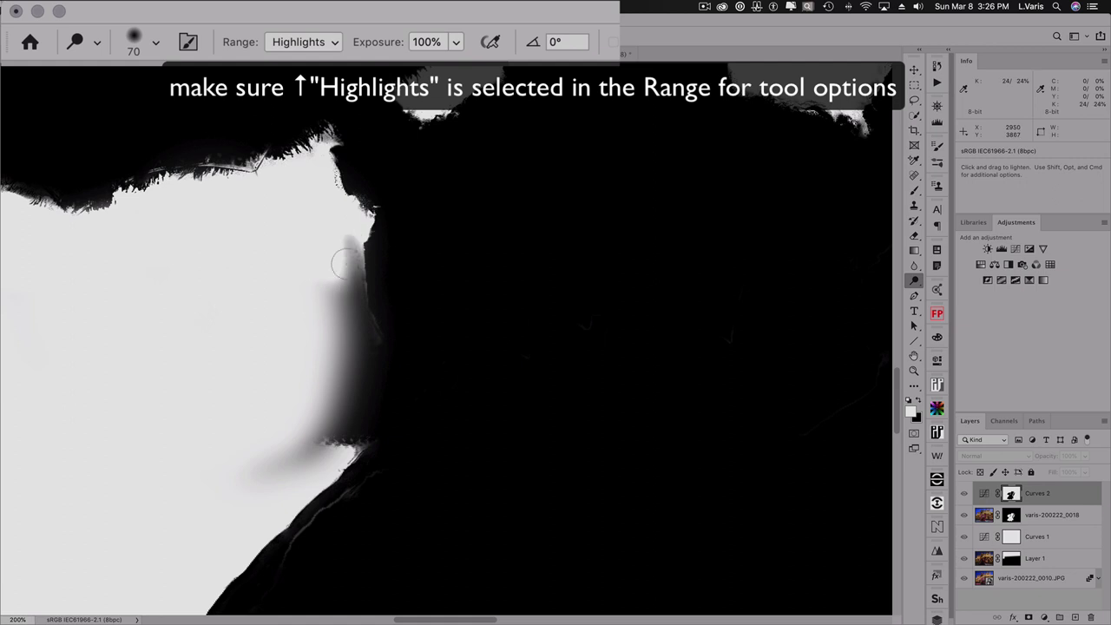
mouse_move(334, 329)
left_mouse_down()
mouse_move(352, 363)
mouse_move(278, 465)
mouse_move(308, 442)
mouse_move(303, 450)
mouse_move(174, 488)
mouse_move(284, 455)
mouse_move(342, 451)
mouse_move(254, 479)
mouse_move(297, 421)
mouse_move(234, 450)
mouse_move(363, 403)
mouse_move(330, 425)
left_mouse_up()
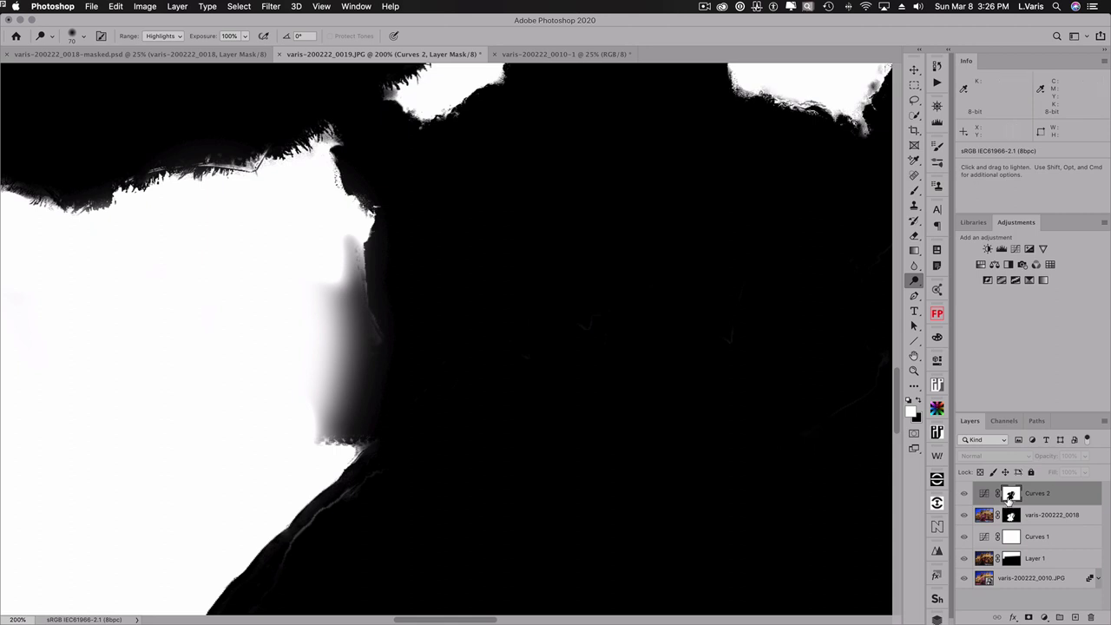
left_click(1011, 494, "alt")
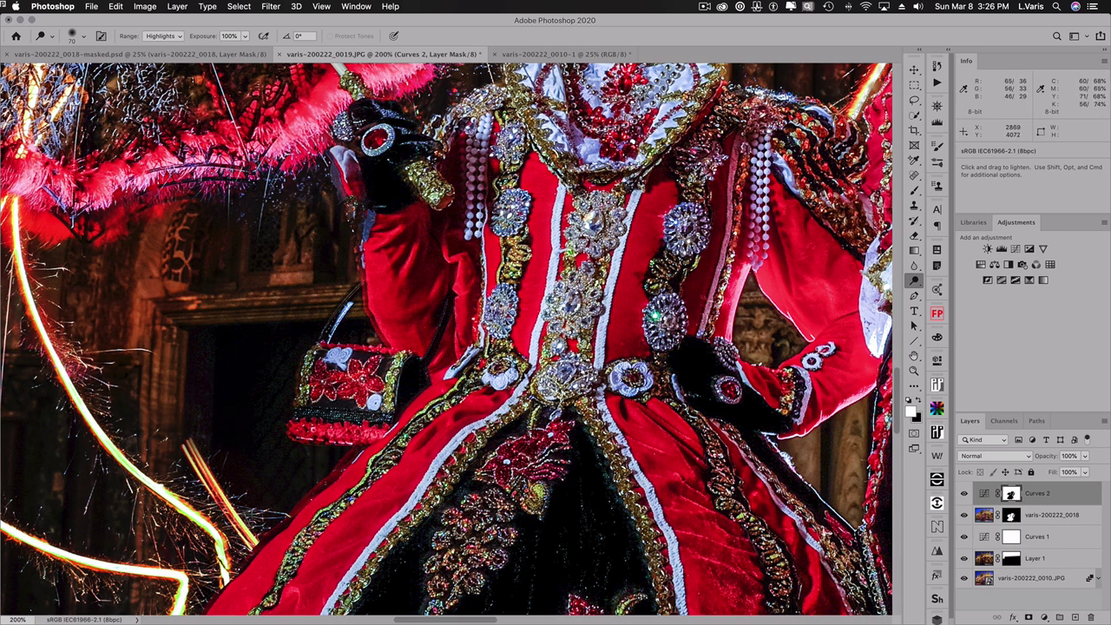
Step: Paint black on the Curves 2 mask with a 125 px brush over the brownish pavement glow
key("space")
left_click_drag(703, 486, 385, 362)
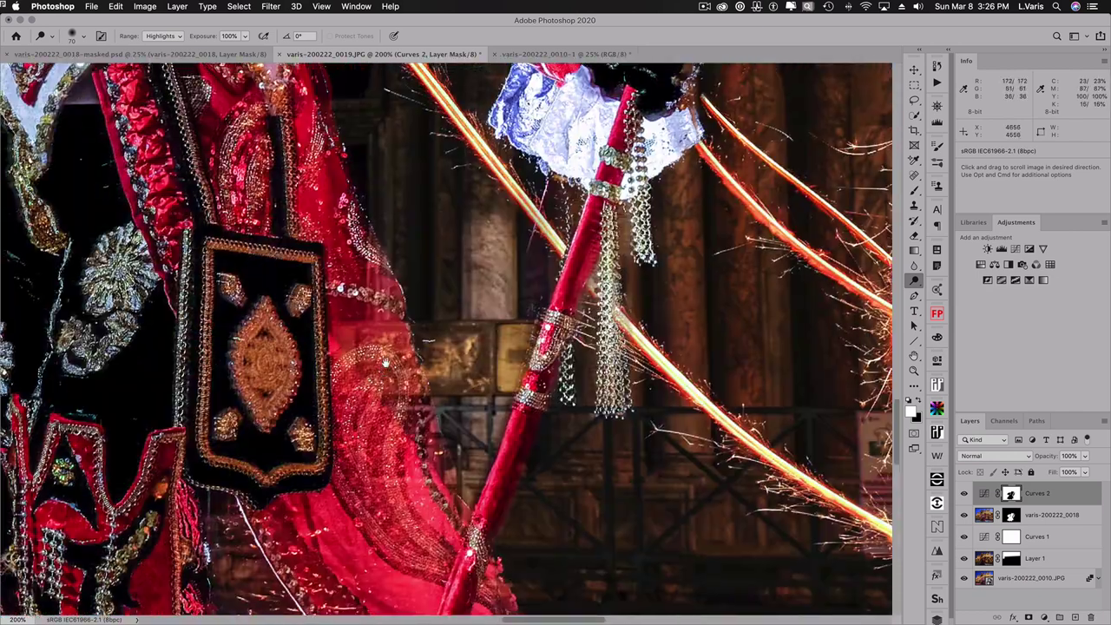
scroll(386, 364, "down", 10)
left_click_drag(284, 467, 323, 317)
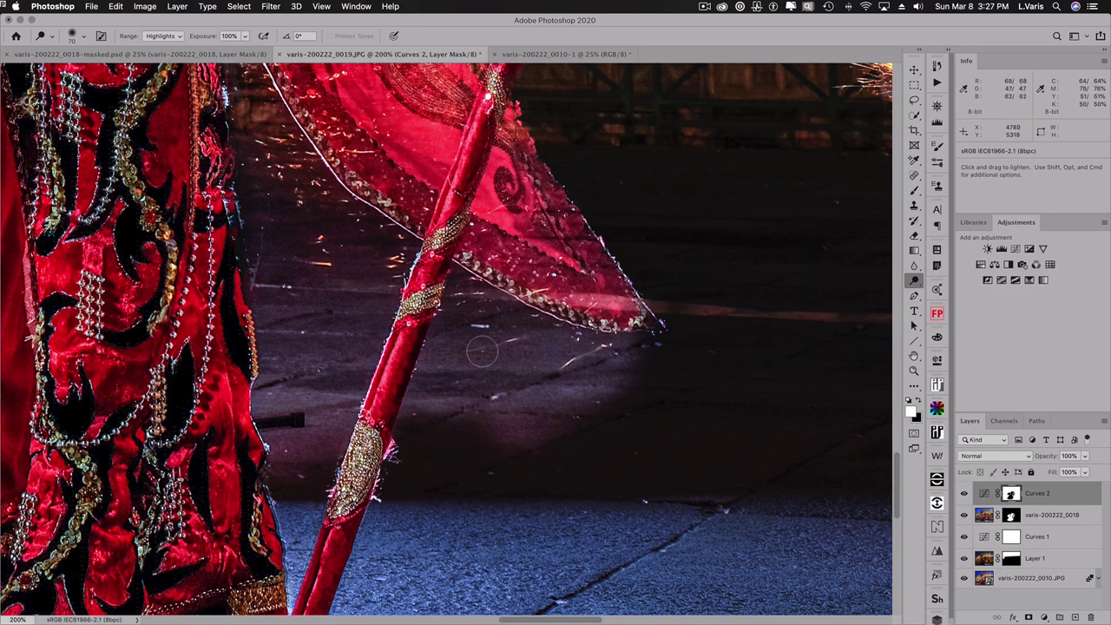
left_click(915, 190)
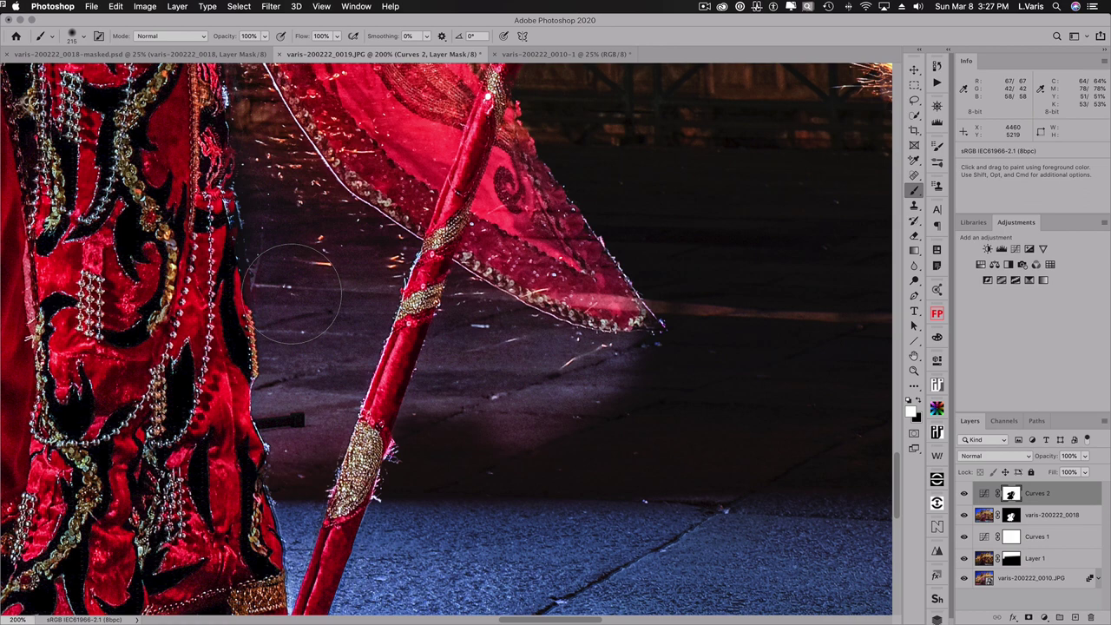
key("bracketleft")
key("bracketleft")
key("bracketleft")
key("bracketleft")
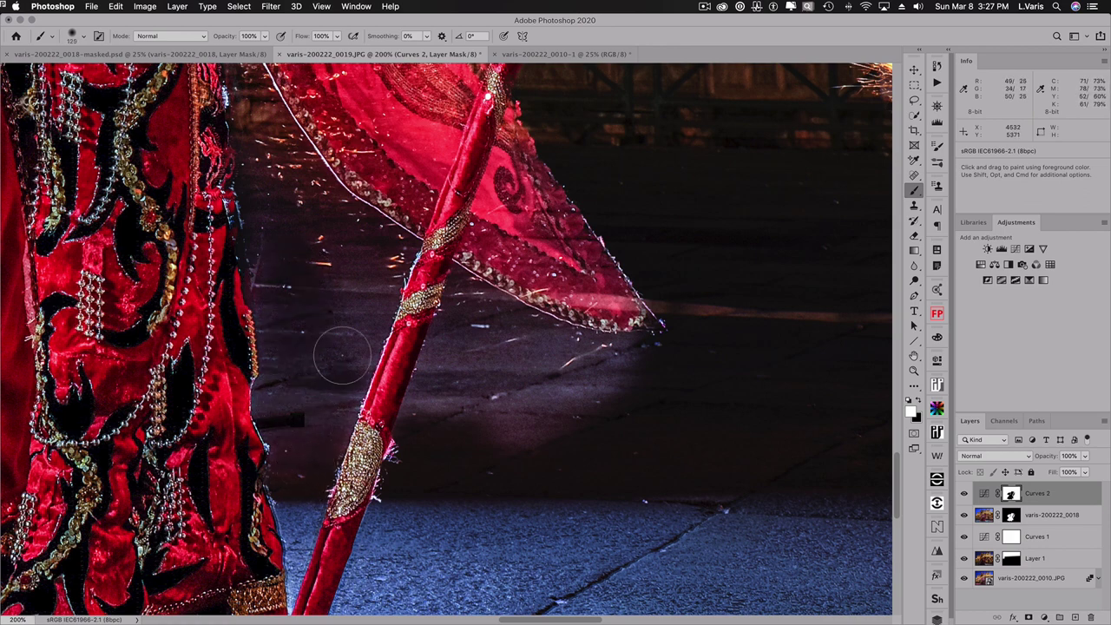
left_click(260, 124)
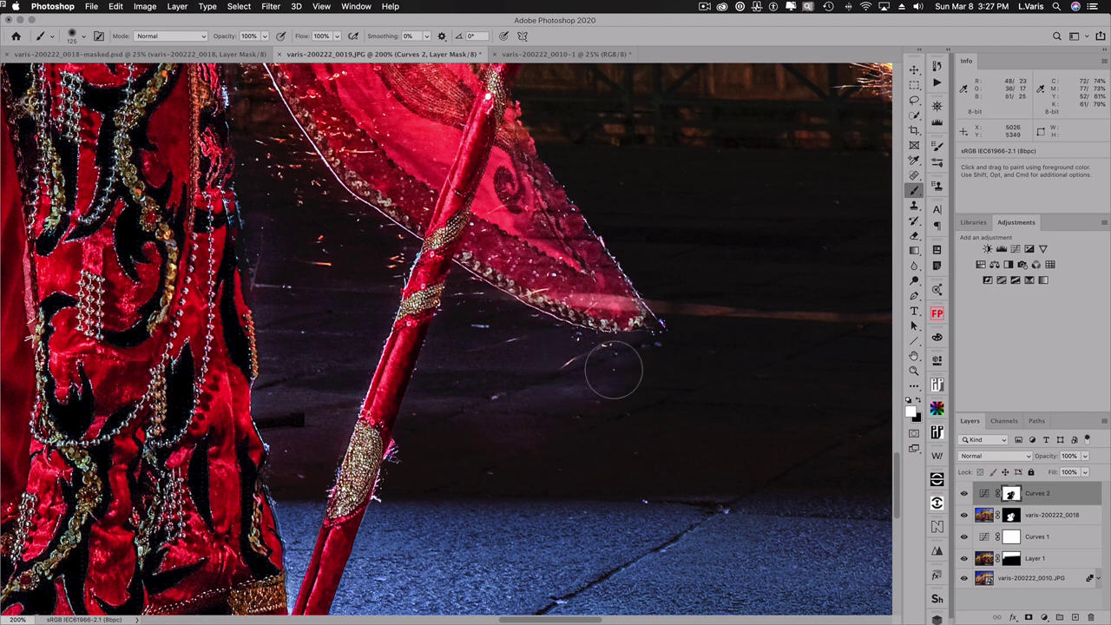
Step: Shrink the brush to 50 px, pan up to the masked faces, and zoom out to 50%
left_click_drag(469, 231, 491, 547)
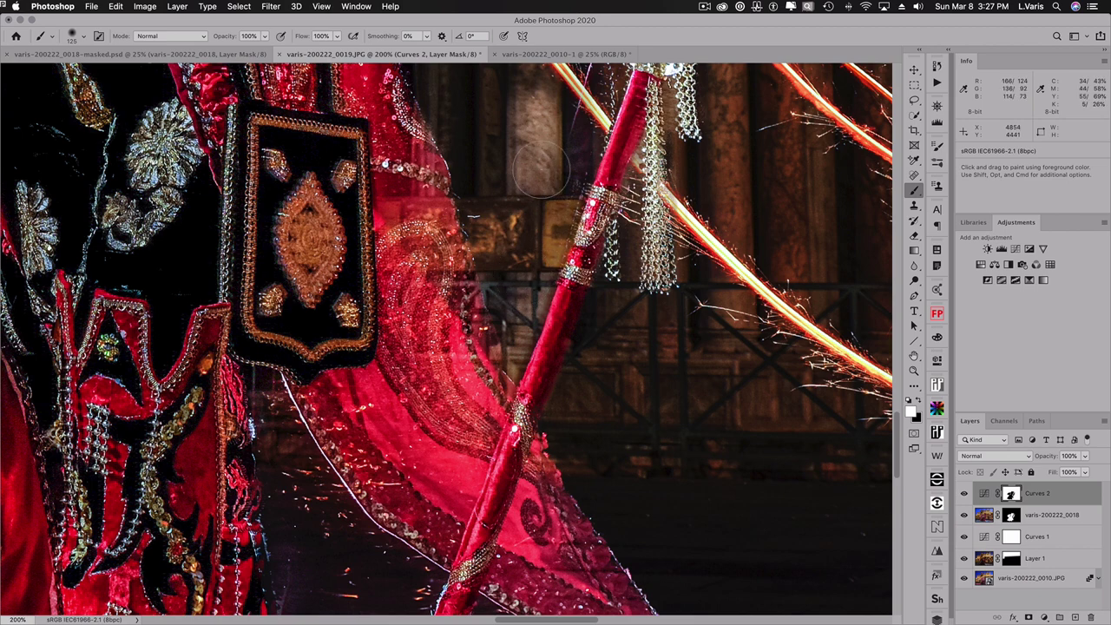
left_click_drag(540, 171, 538, 351)
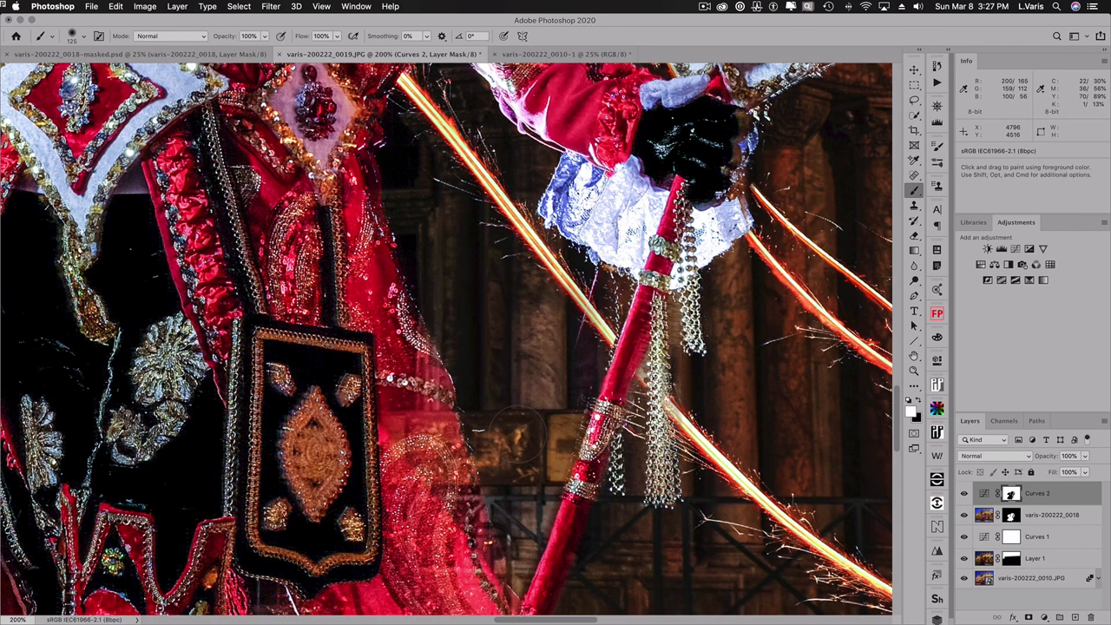
key("bracketleft")
key("bracketleft")
key("bracketleft")
key("bracketleft")
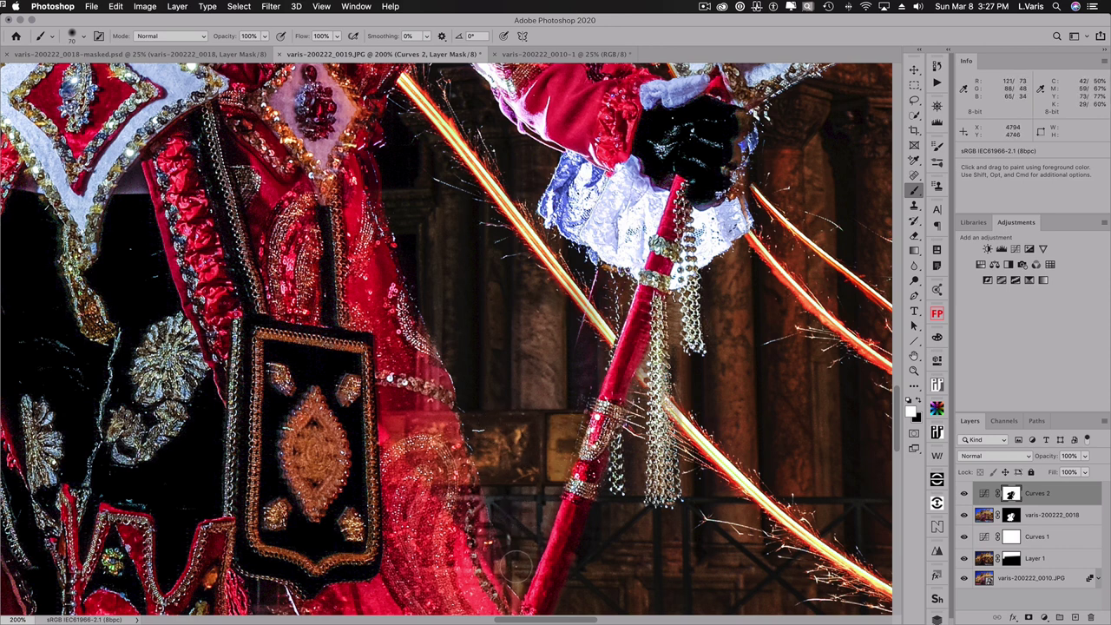
key("bracketleft")
key("bracketleft")
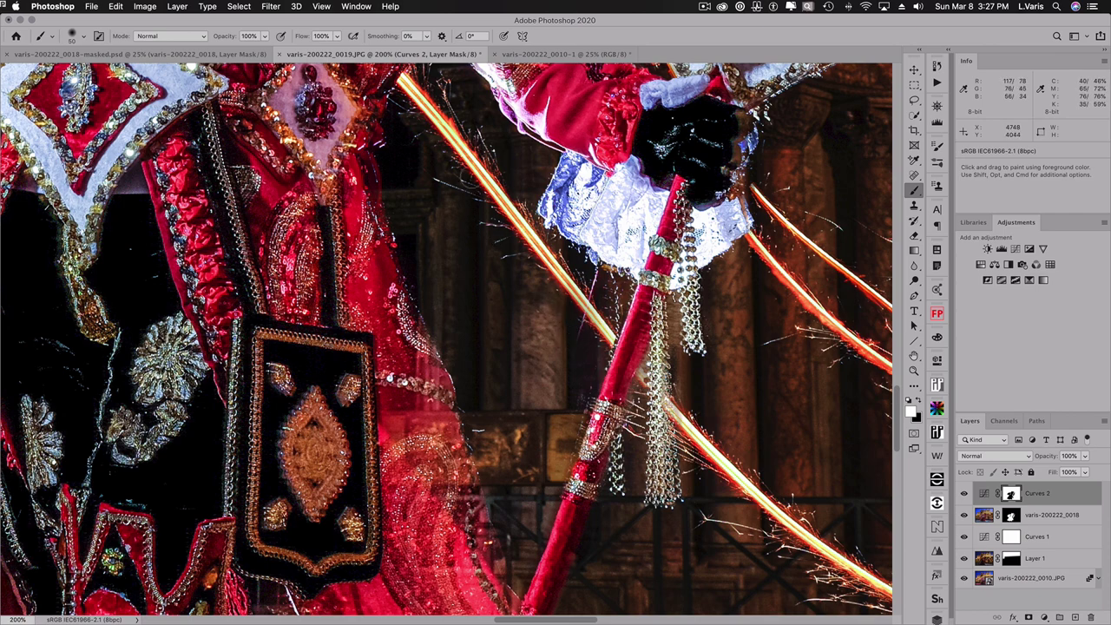
key("space")
left_click_drag(474, 340, 486, 556)
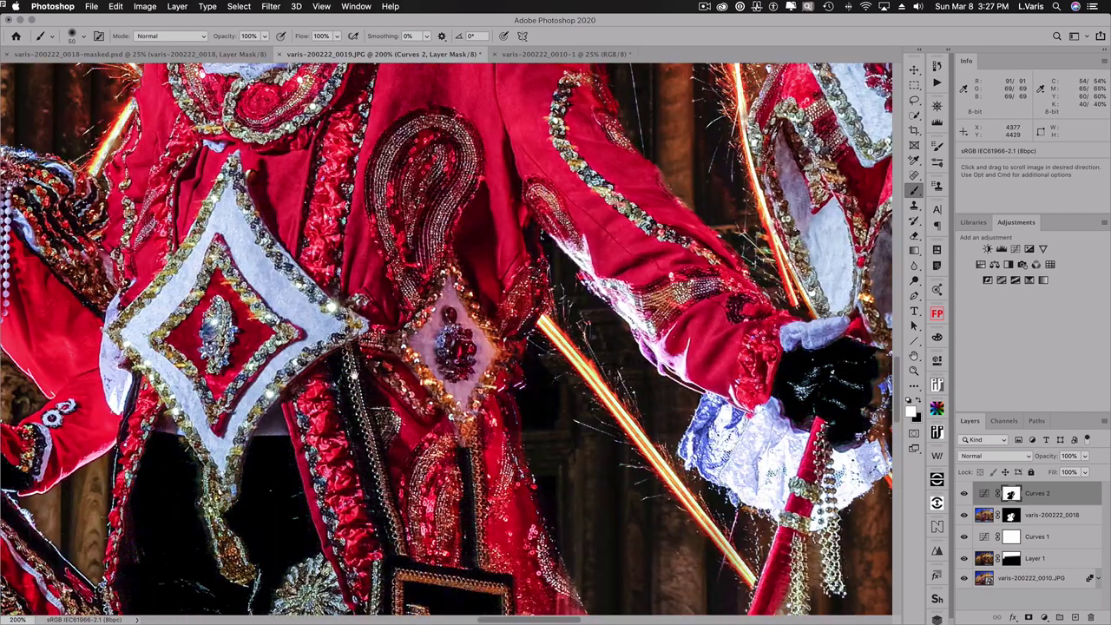
left_click_drag(354, 260, 429, 483)
left_click_drag(521, 217, 660, 402)
left_click_drag(174, 95, 192, 209)
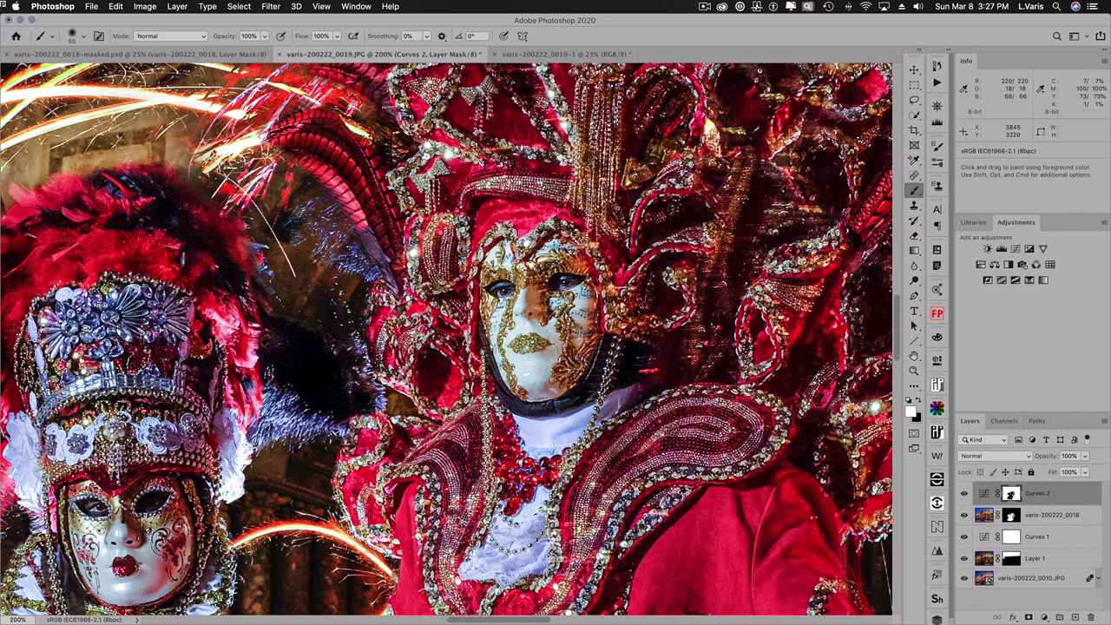
key("space")
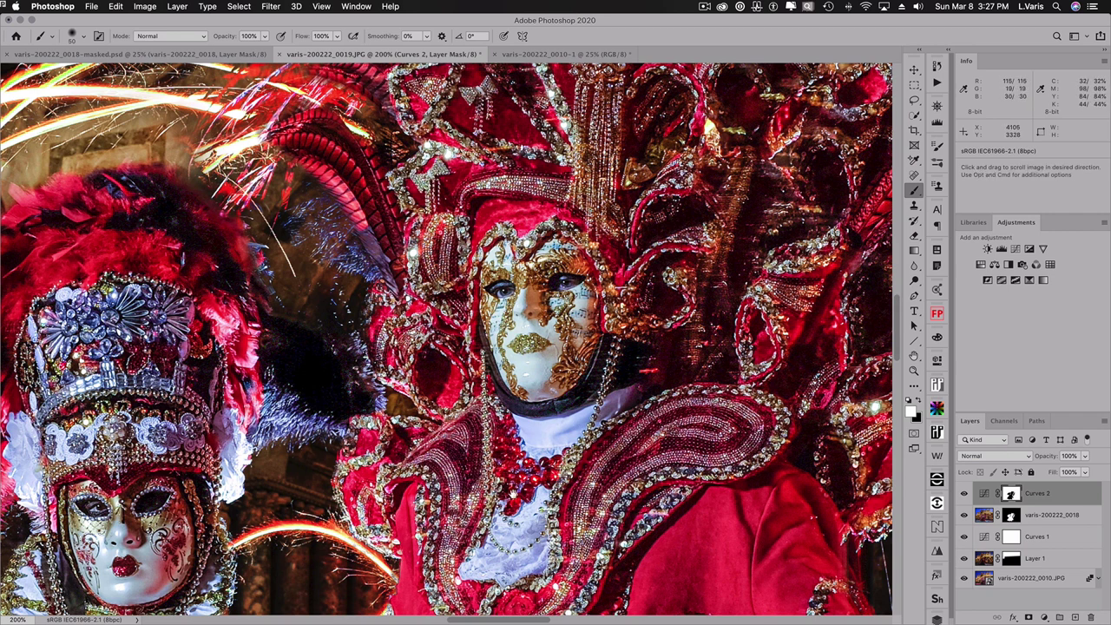
key("super+space")
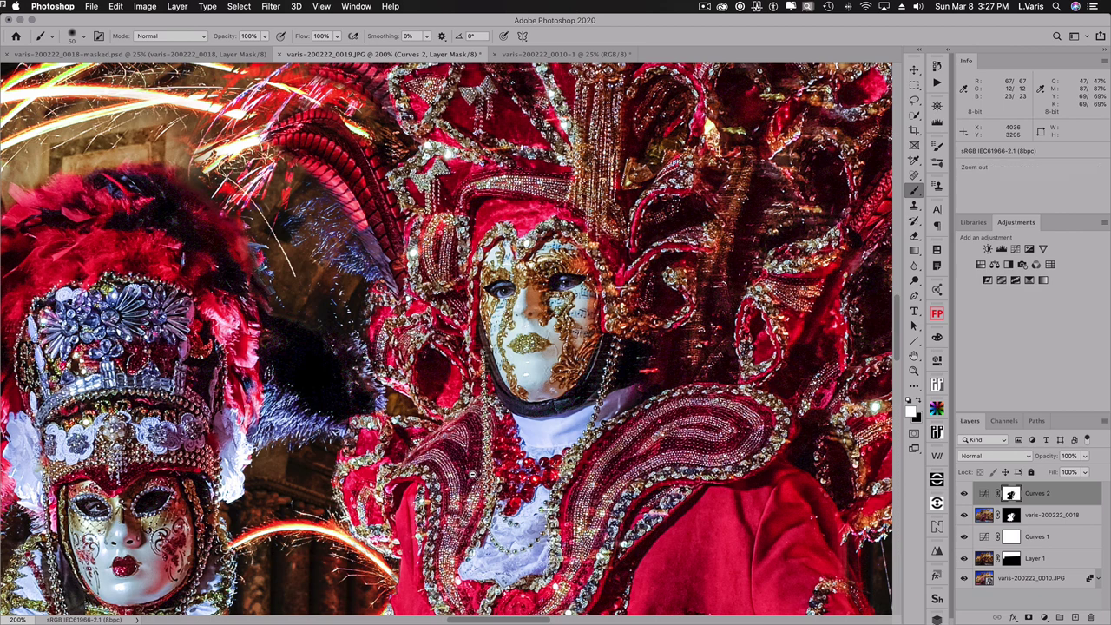
left_click(473, 473, "alt+super")
left_click(473, 473, "alt+super")
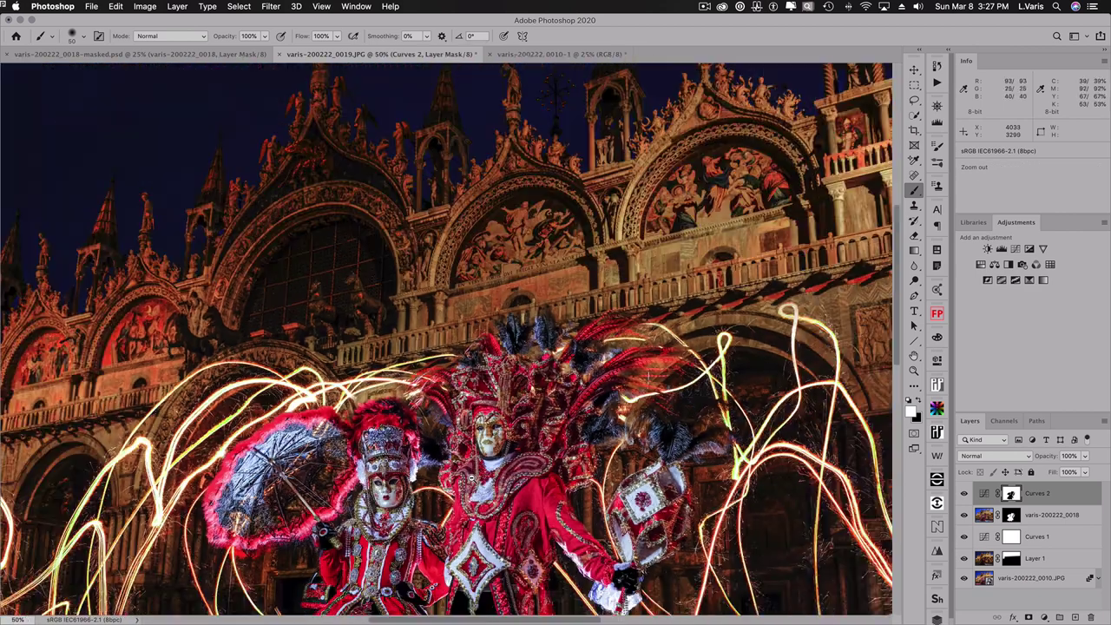
Step: Pan to the basilica top and the figures, then zoom out to frame the whole composite
left_click_drag(473, 473, 479, 266)
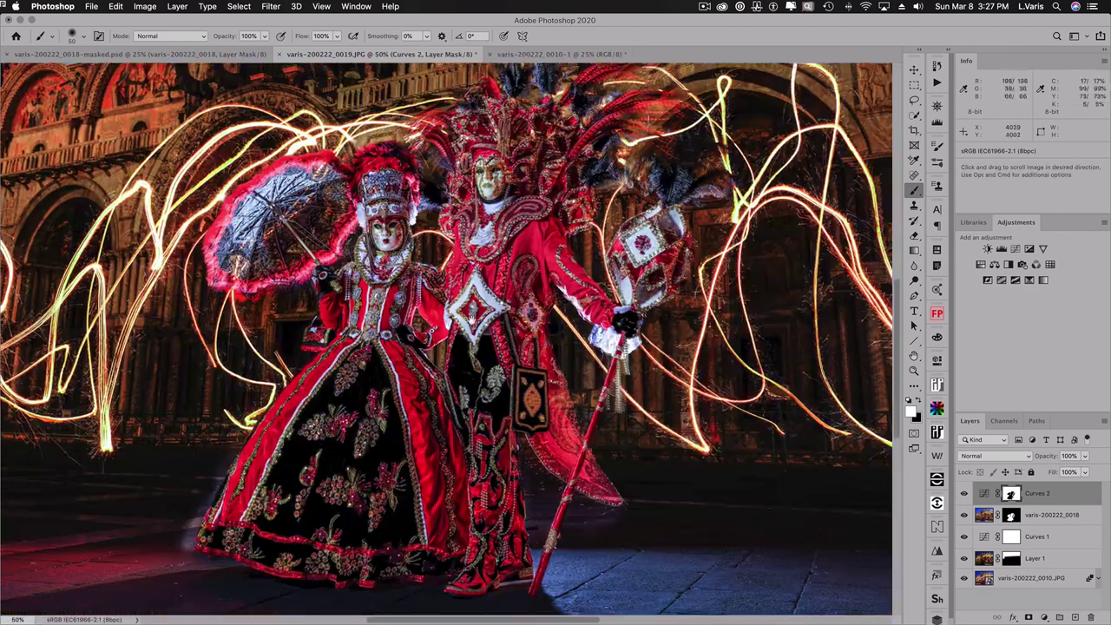
left_click_drag(473, 330, 472, 349)
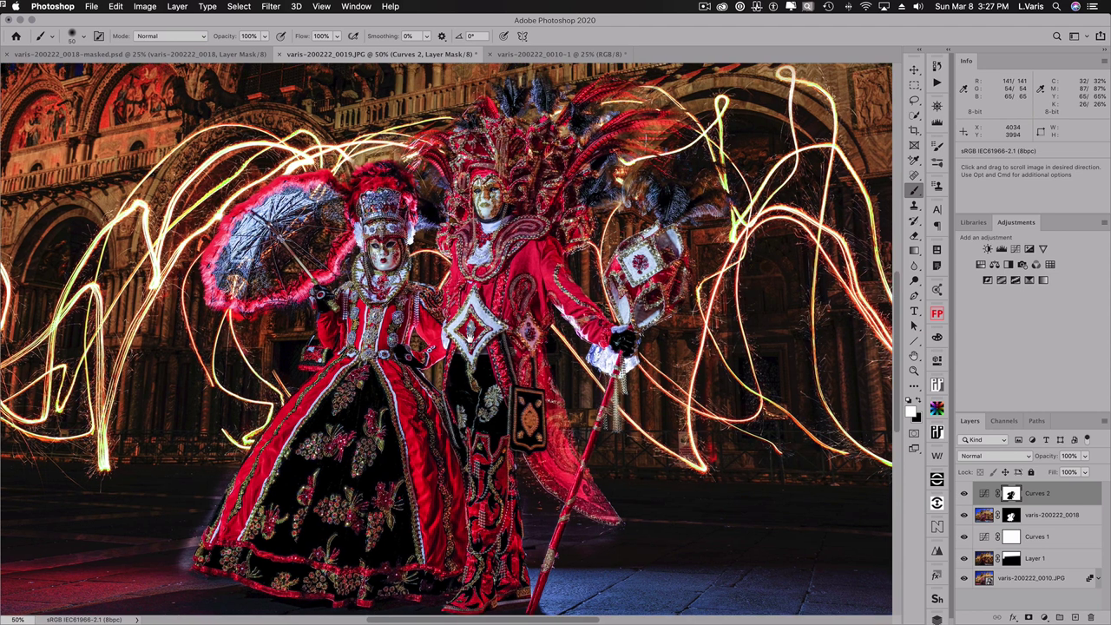
left_click(189, 543)
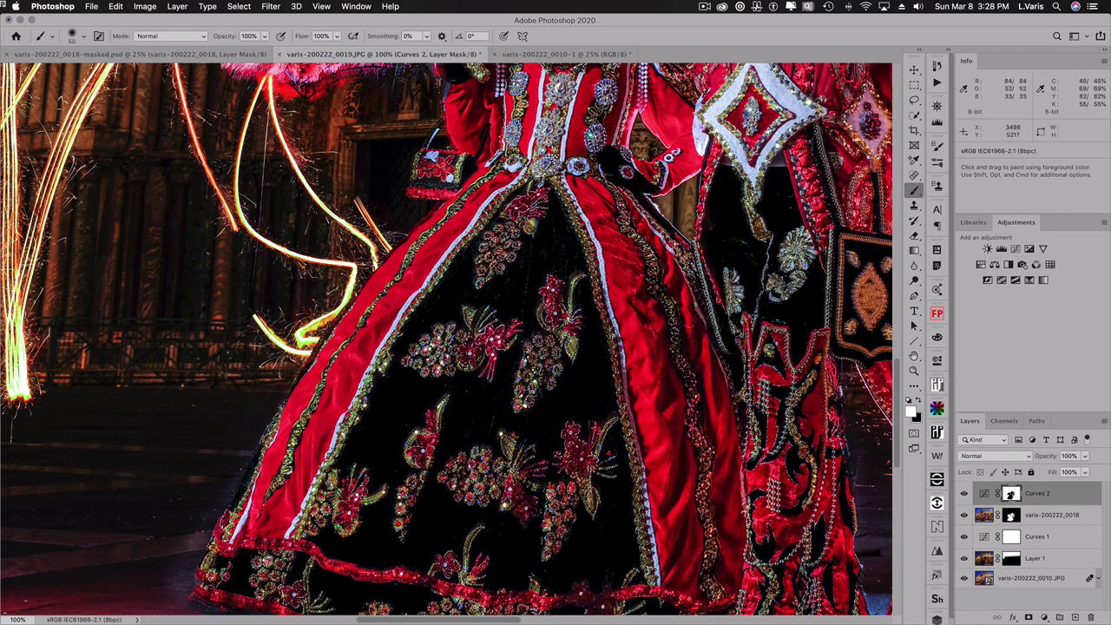
key("alt+space")
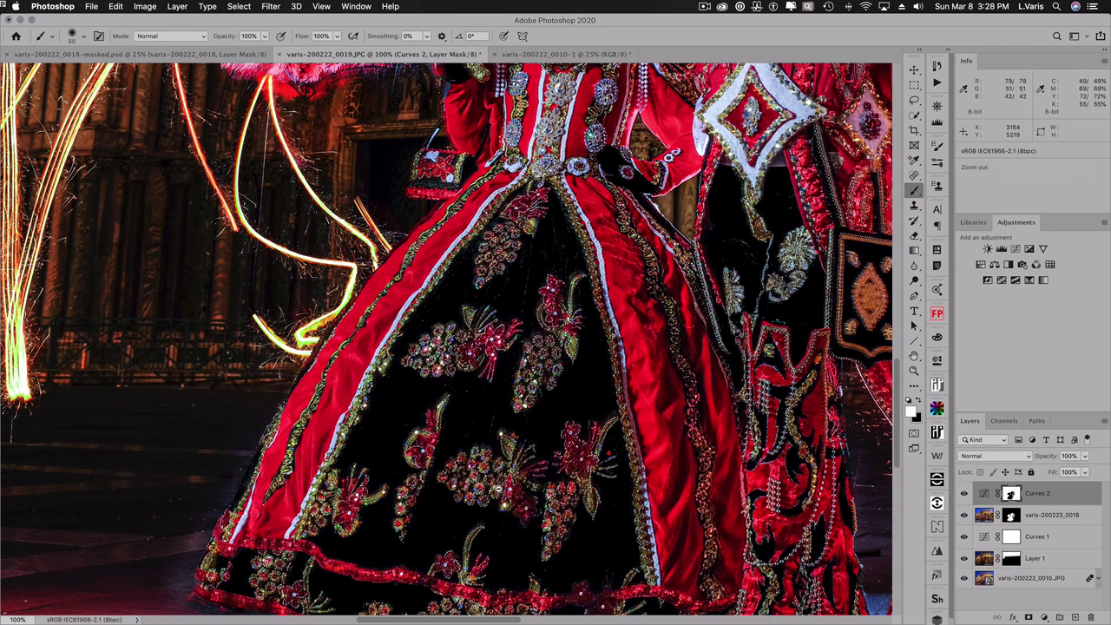
left_click(479, 429, "alt")
left_click(513, 426, "alt")
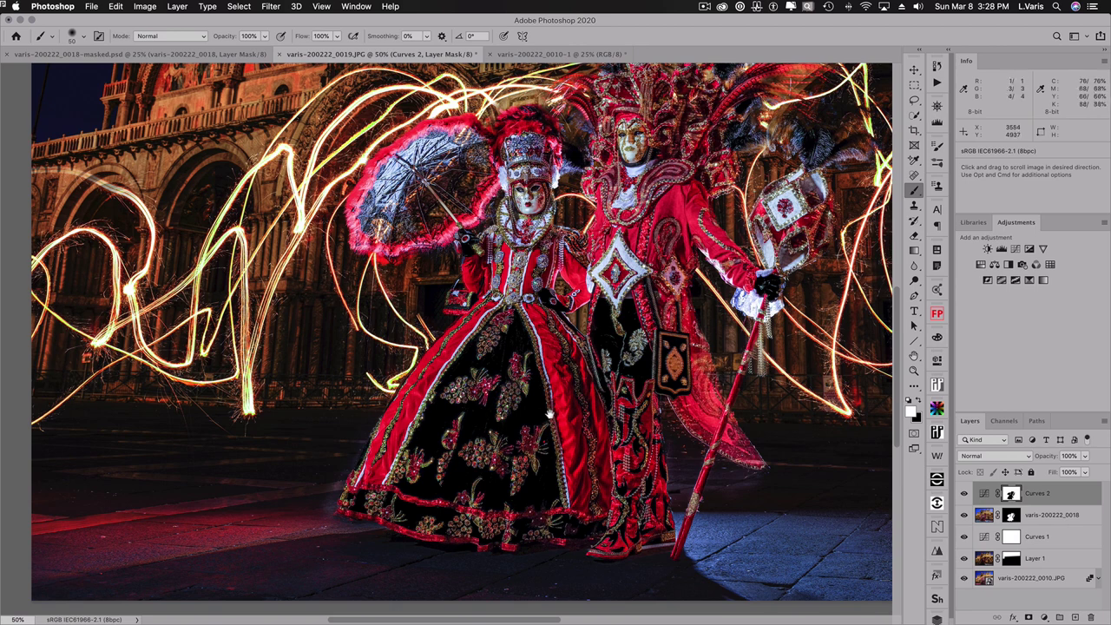
left_click_drag(550, 416, 478, 449)
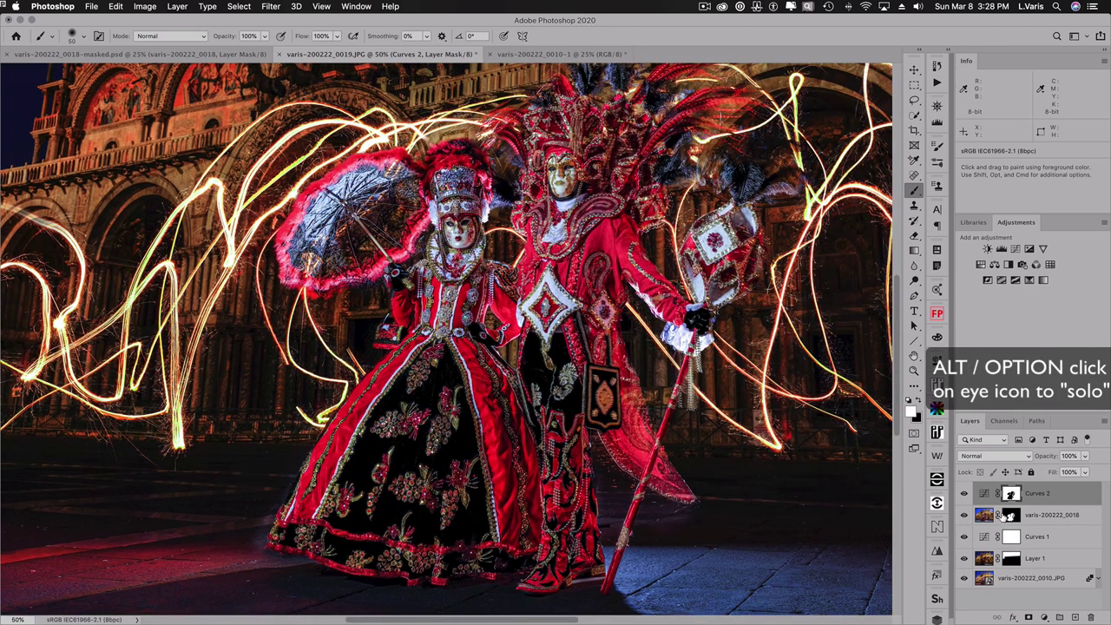
Step: Briefly solo the figure layer, then zoom to 200% and paint out the haze above the left headdress
left_click(964, 516, "alt")
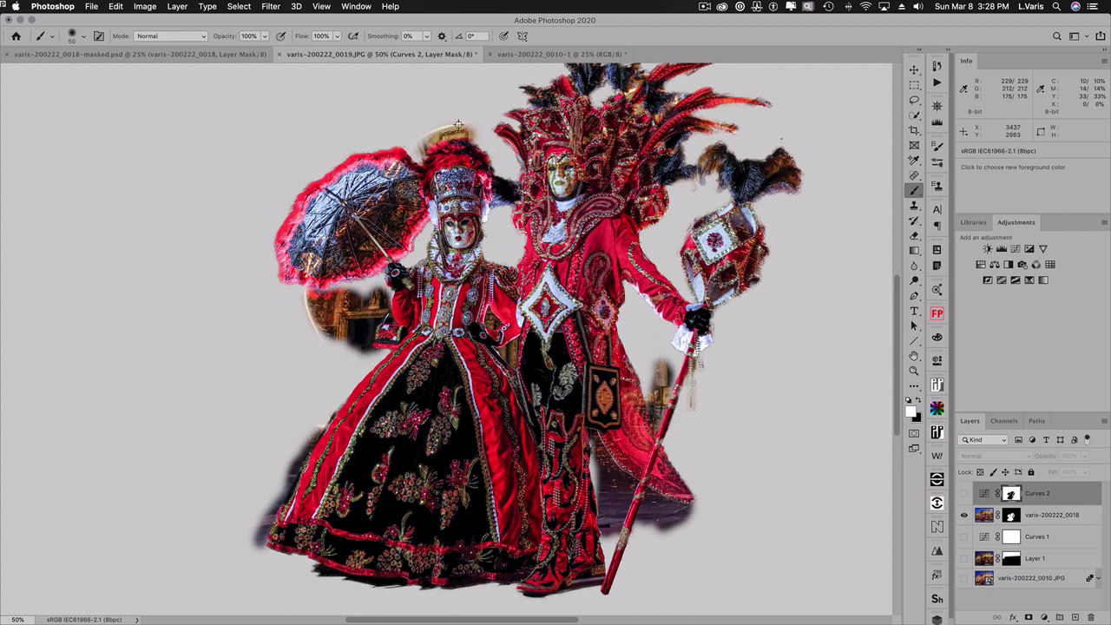
left_click(964, 517, "alt")
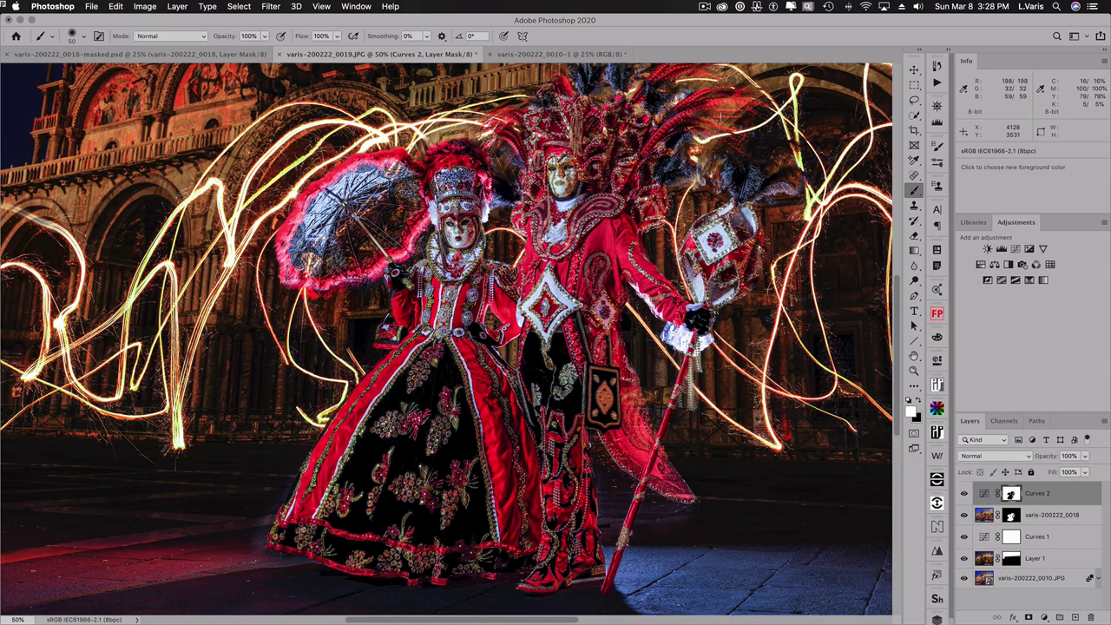
left_click(454, 141, "super")
left_click(453, 141, "super")
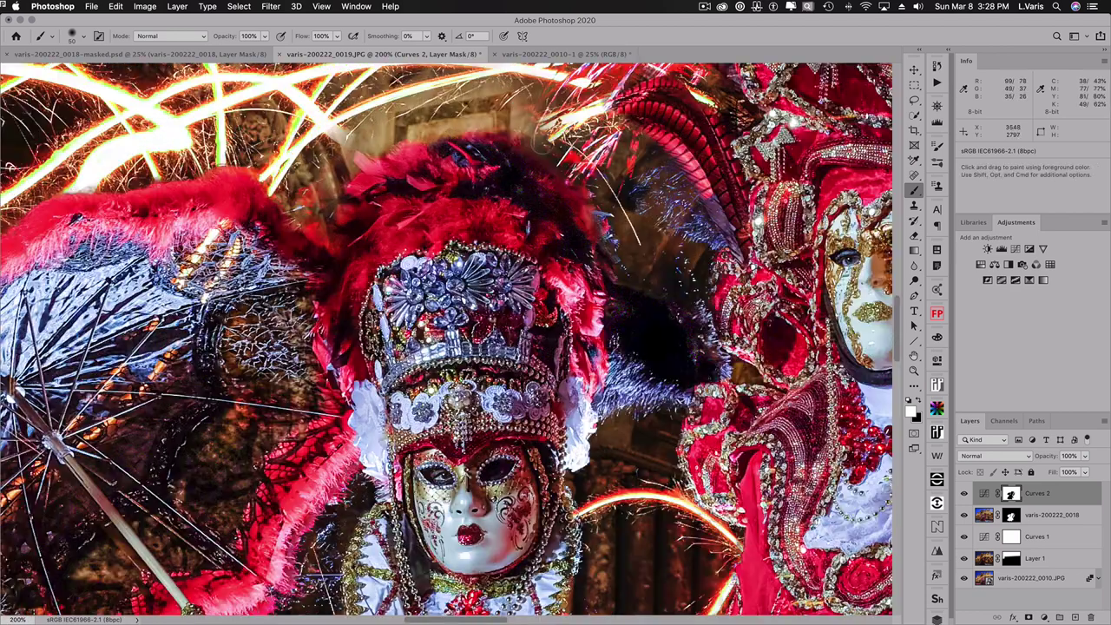
mouse_move(495, 114)
left_mouse_down()
mouse_move(366, 134)
mouse_move(464, 92)
mouse_move(531, 89)
mouse_move(496, 114)
mouse_move(526, 122)
mouse_move(334, 158)
mouse_move(330, 195)
mouse_move(314, 201)
mouse_move(320, 211)
mouse_move(368, 152)
mouse_move(392, 160)
mouse_move(524, 112)
mouse_move(545, 149)
mouse_move(609, 196)
left_mouse_up()
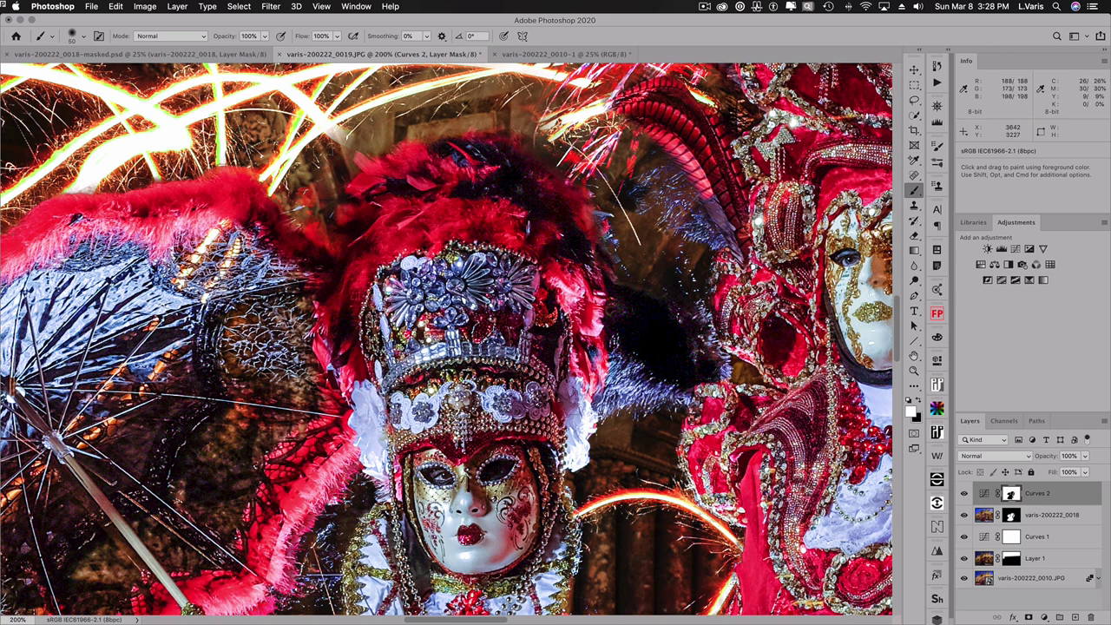
key("super+space")
left_click(557, 372, "alt+super")
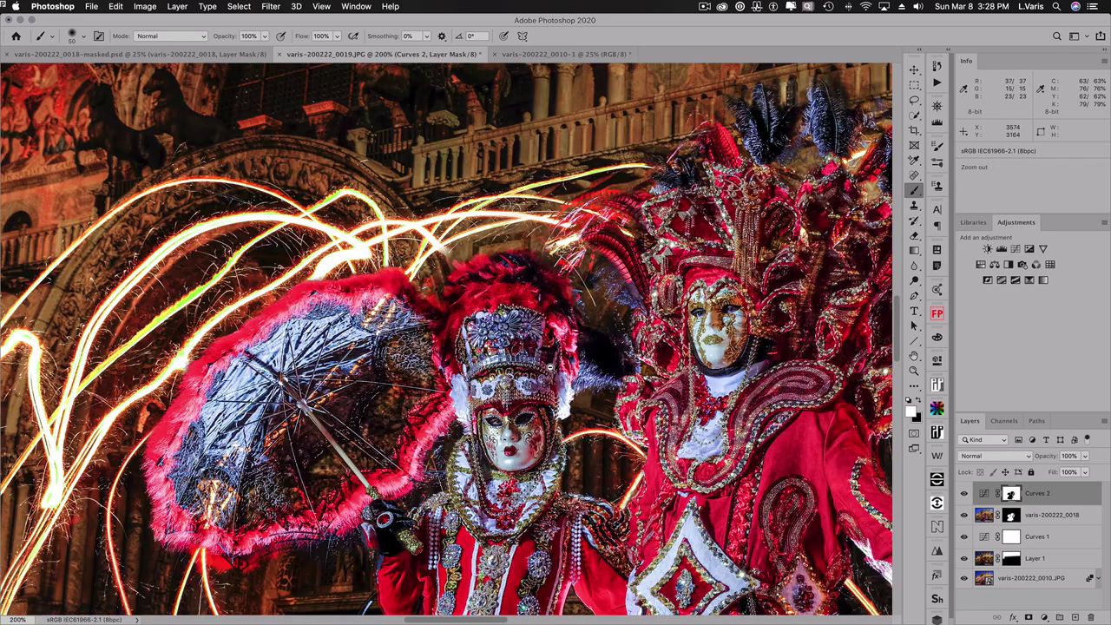
left_click(552, 369, "alt+super")
left_click(552, 369, "alt+super")
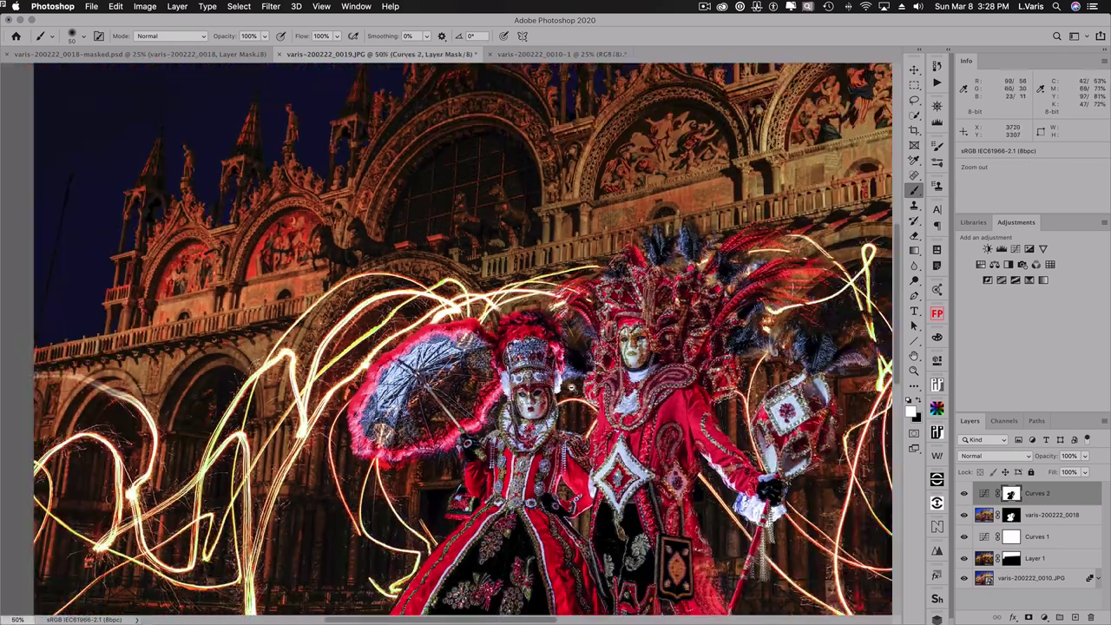
left_click(563, 379, "alt+super")
left_click_drag(563, 379, 426, 309)
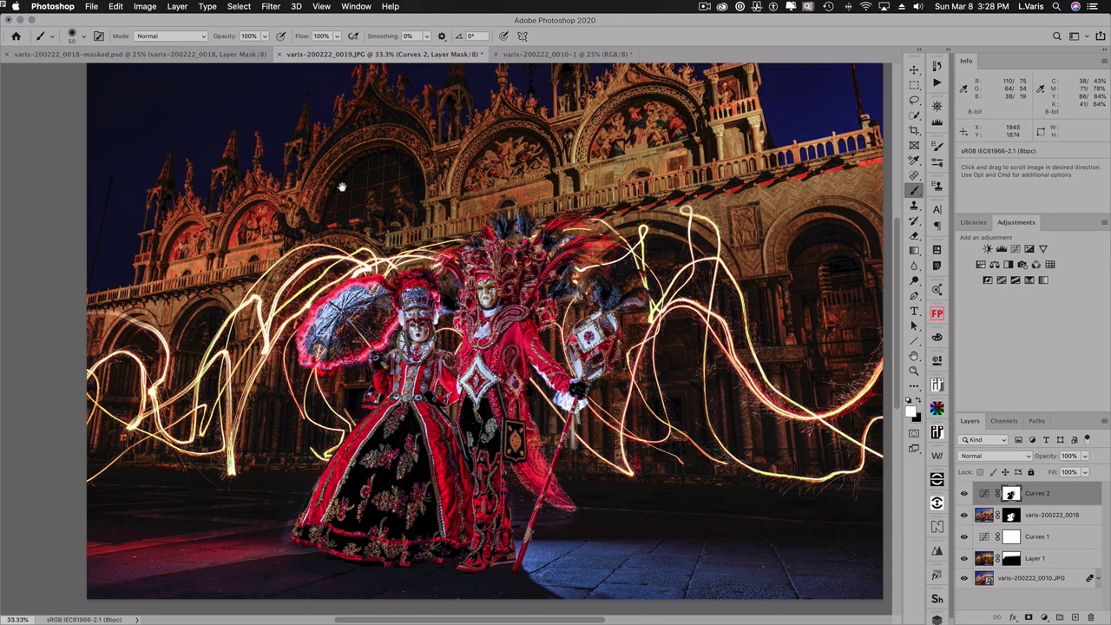
Step: Compare Curves 2 off and on, then load the varis-200222_0018 layer mask as a selection
left_click(963, 493)
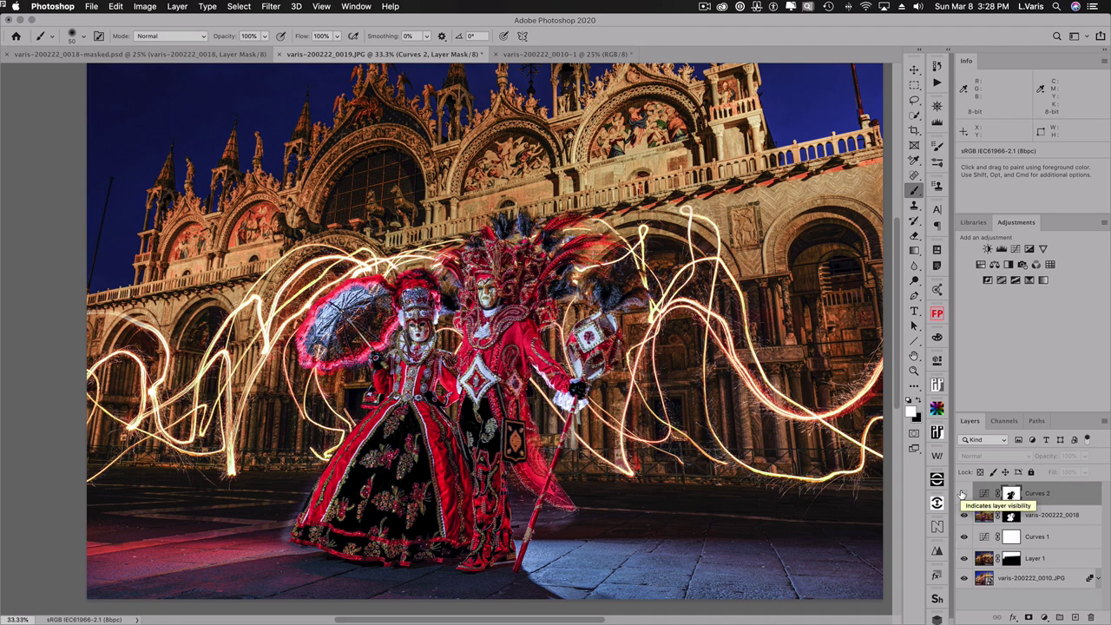
left_click(963, 493)
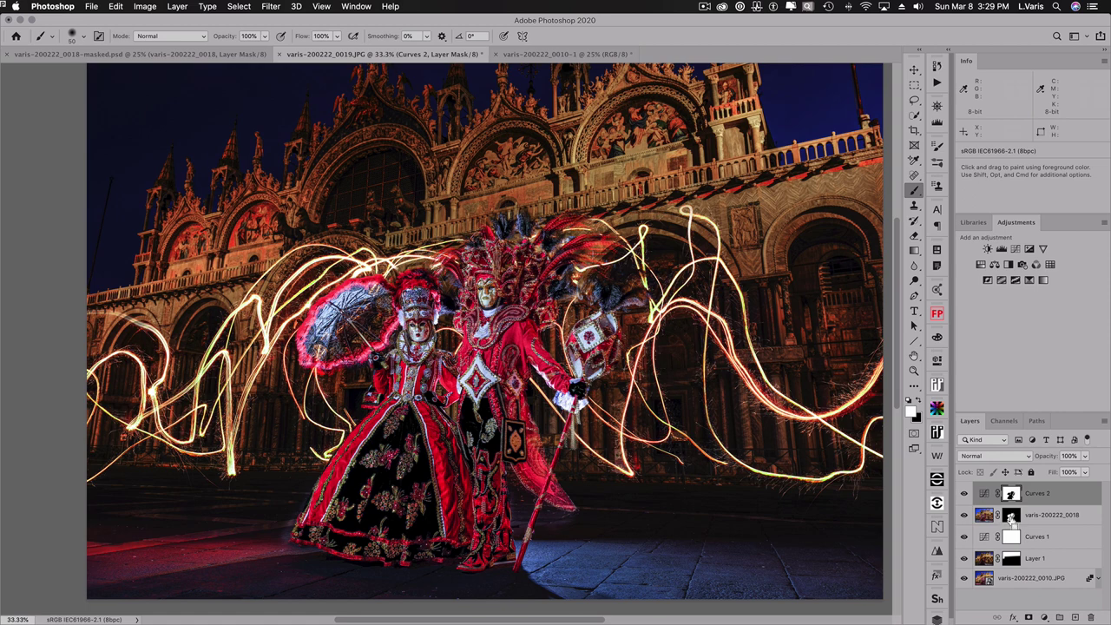
left_click(1012, 518, "super")
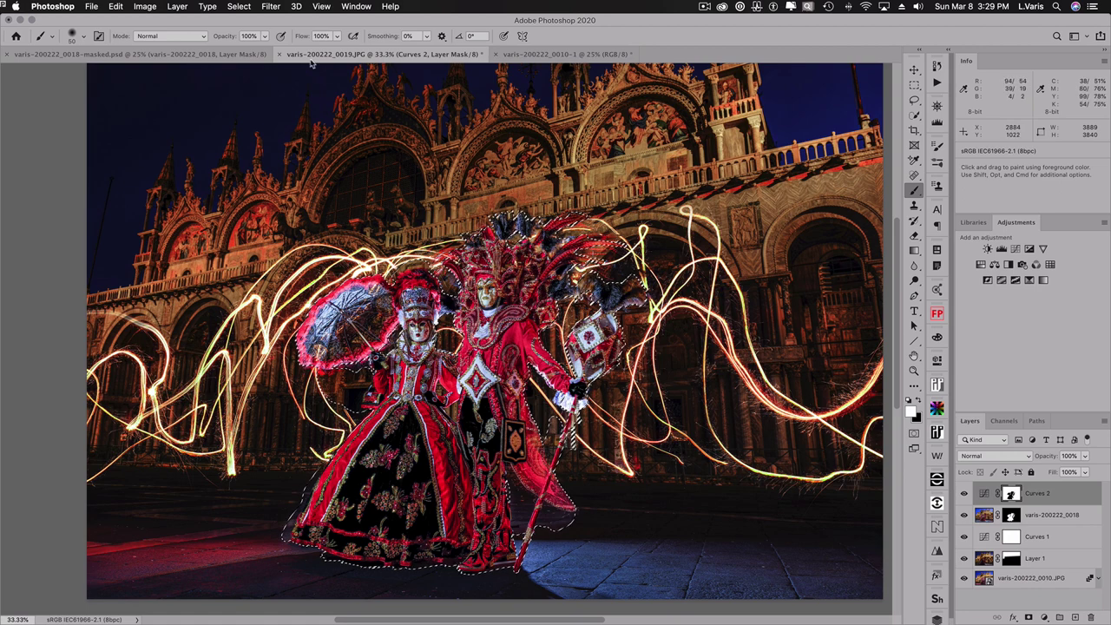
Step: Expand the selection around the figures by 50 pixels
left_click(239, 6)
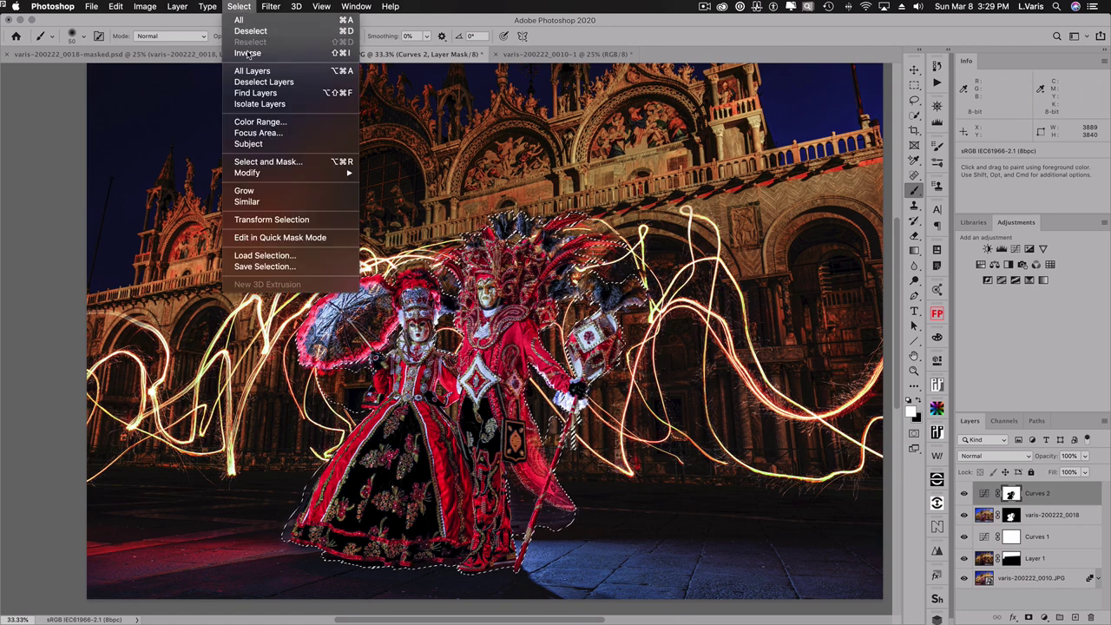
mouse_move(258, 176)
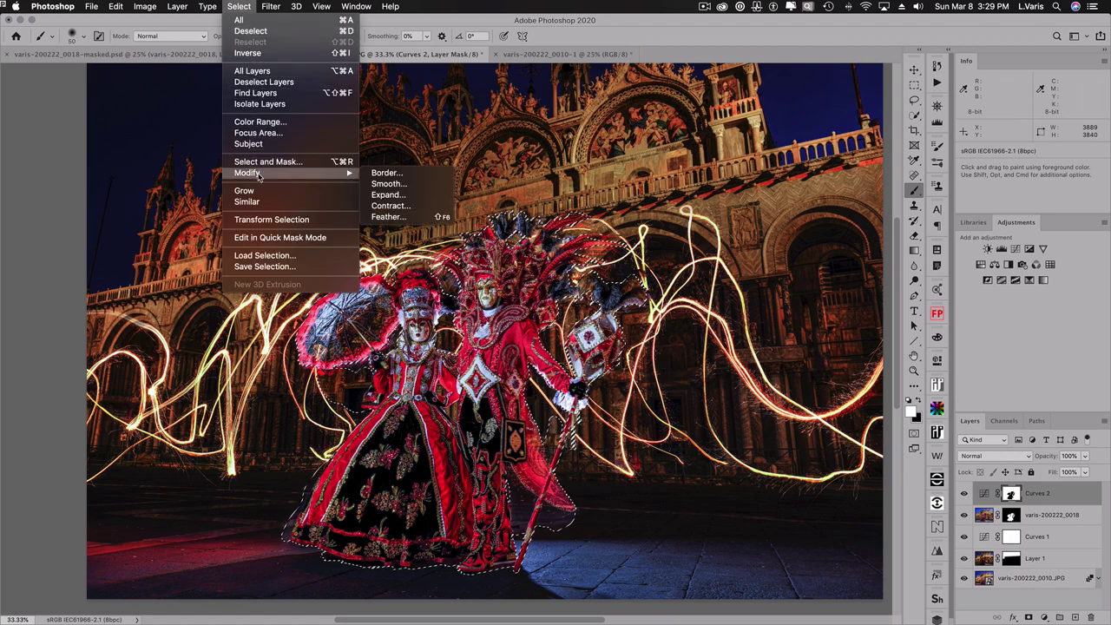
left_click(405, 199)
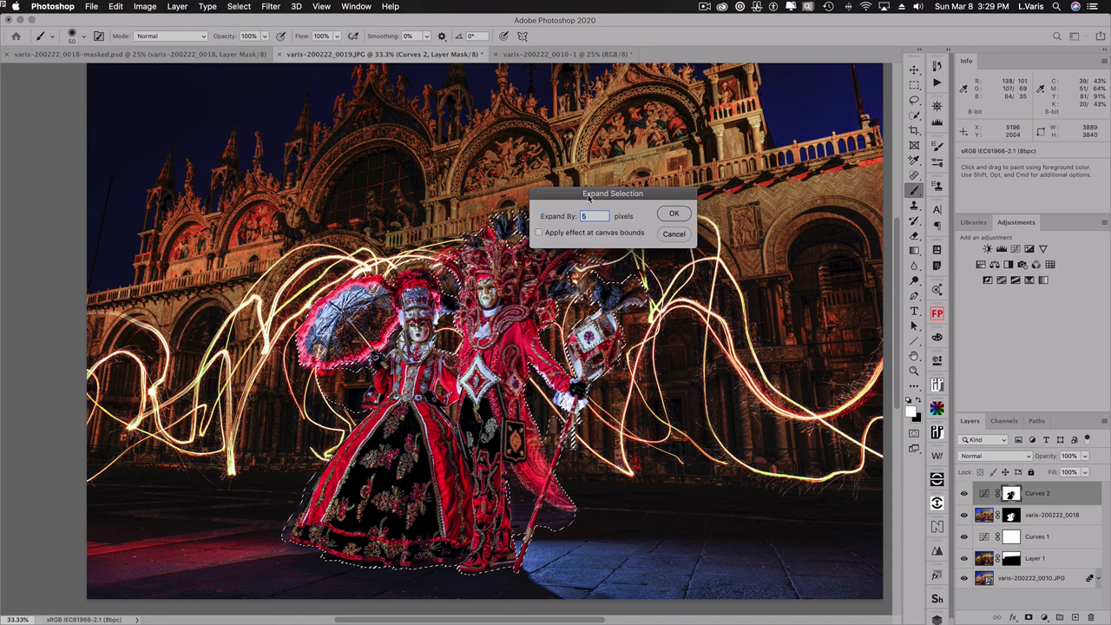
left_click_drag(596, 197, 821, 157)
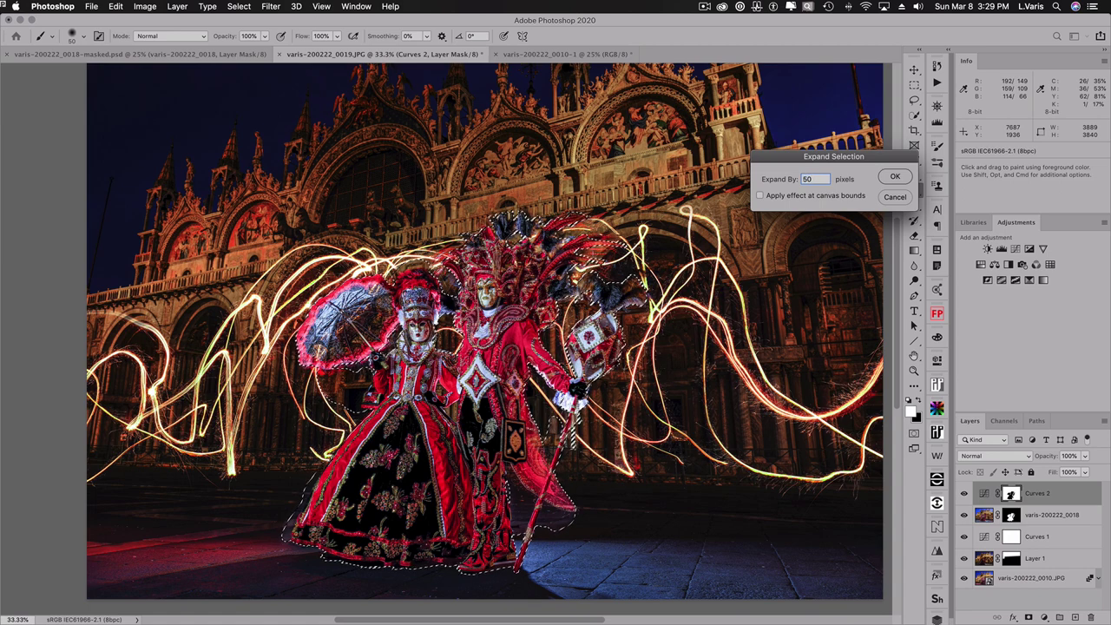
left_click(890, 177)
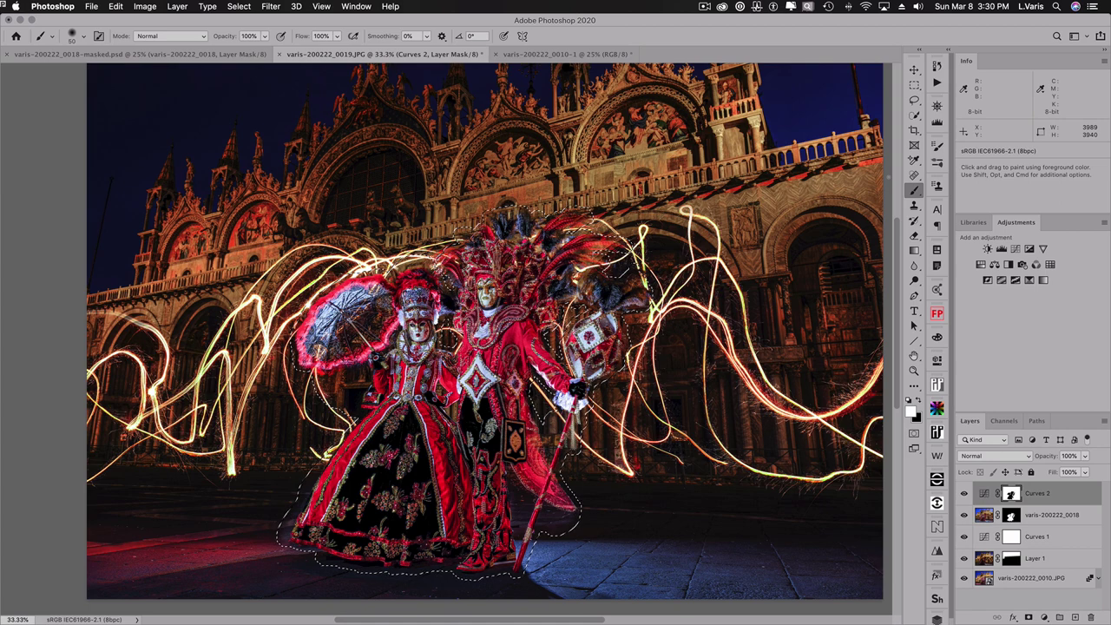
Step: Expand the selection by a further 75 pixels
left_click(240, 6)
mouse_move(252, 174)
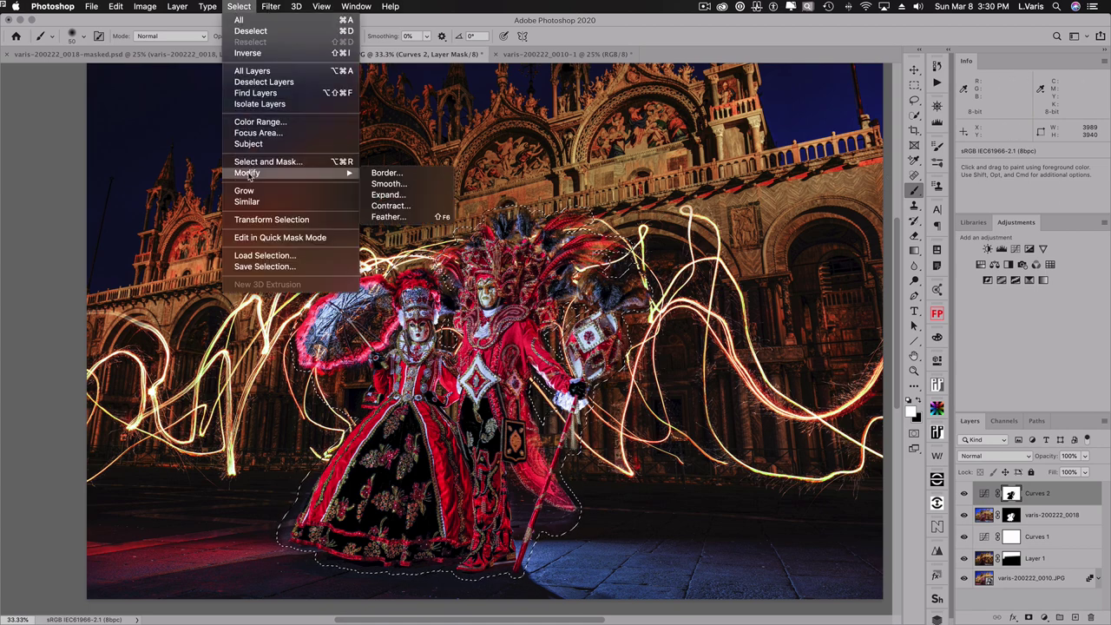
left_click(405, 194)
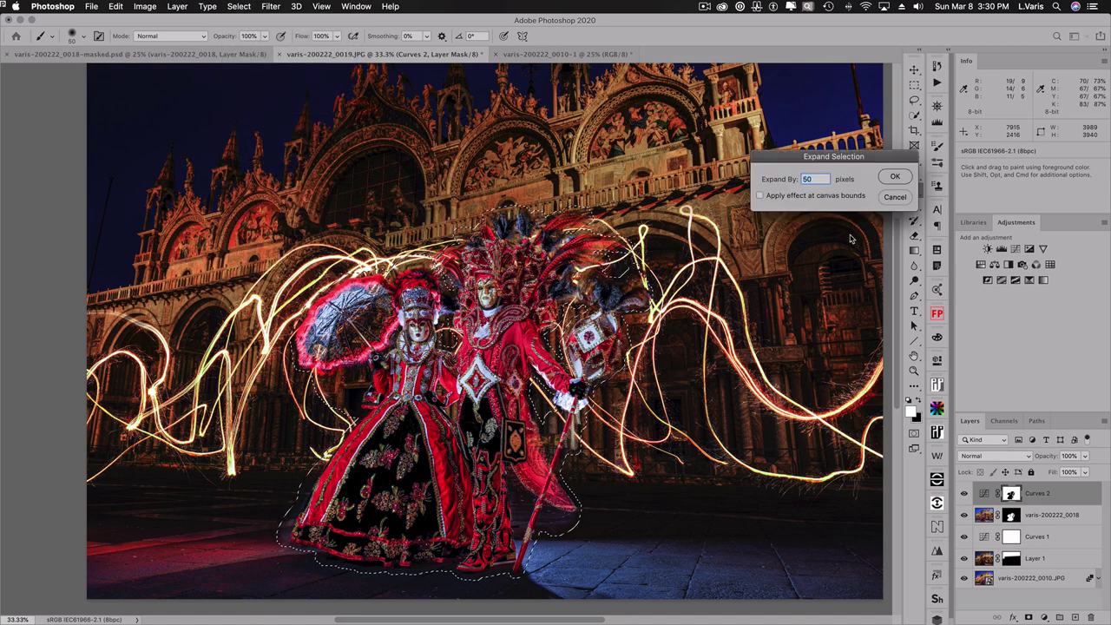
type("75")
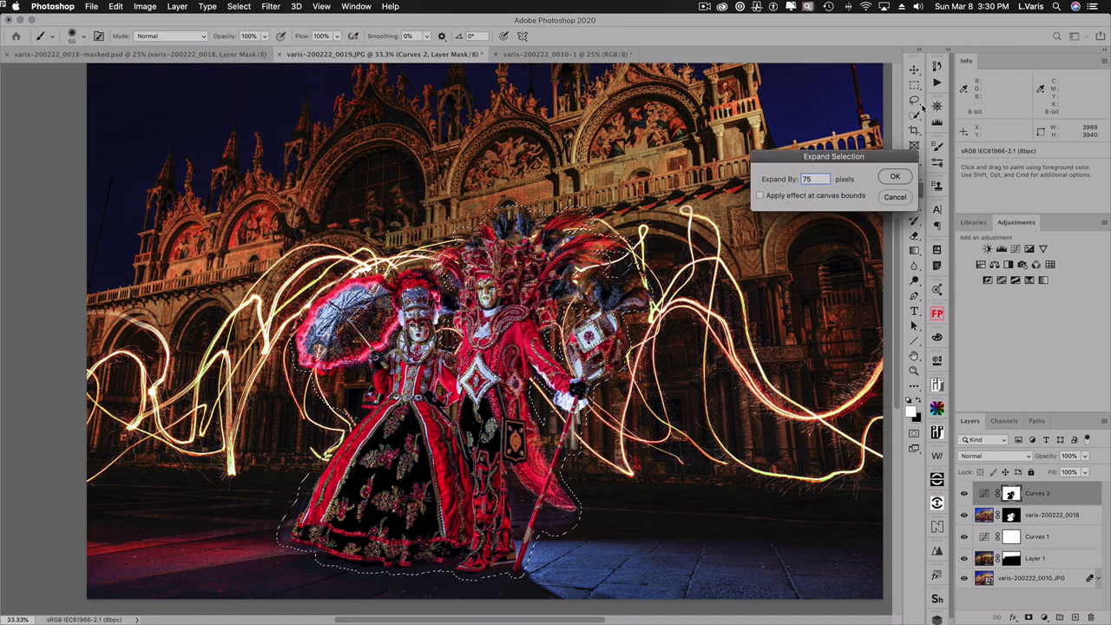
left_click(892, 177)
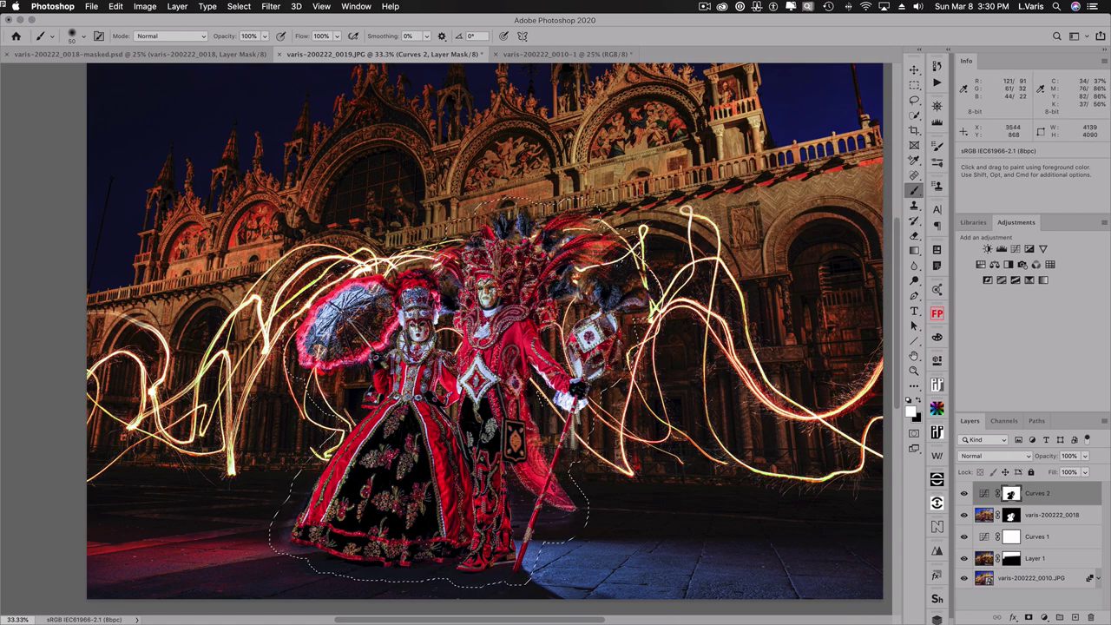
Step: Switch to the Rectangular Marquee tool and invert the selection with Select > Inverse
left_click(239, 7)
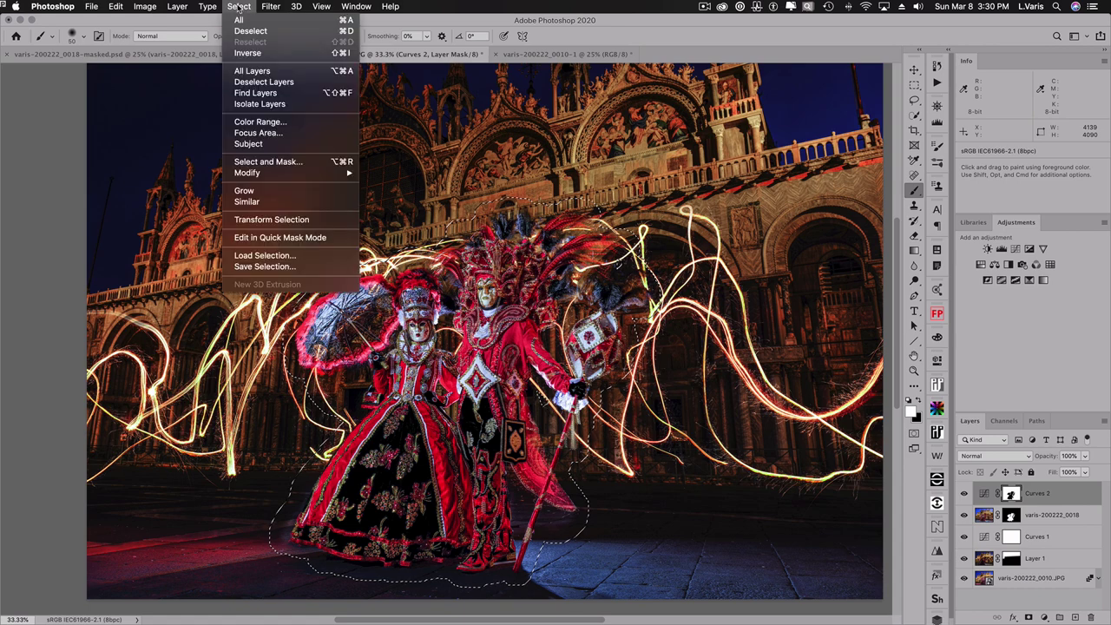
left_click(248, 54)
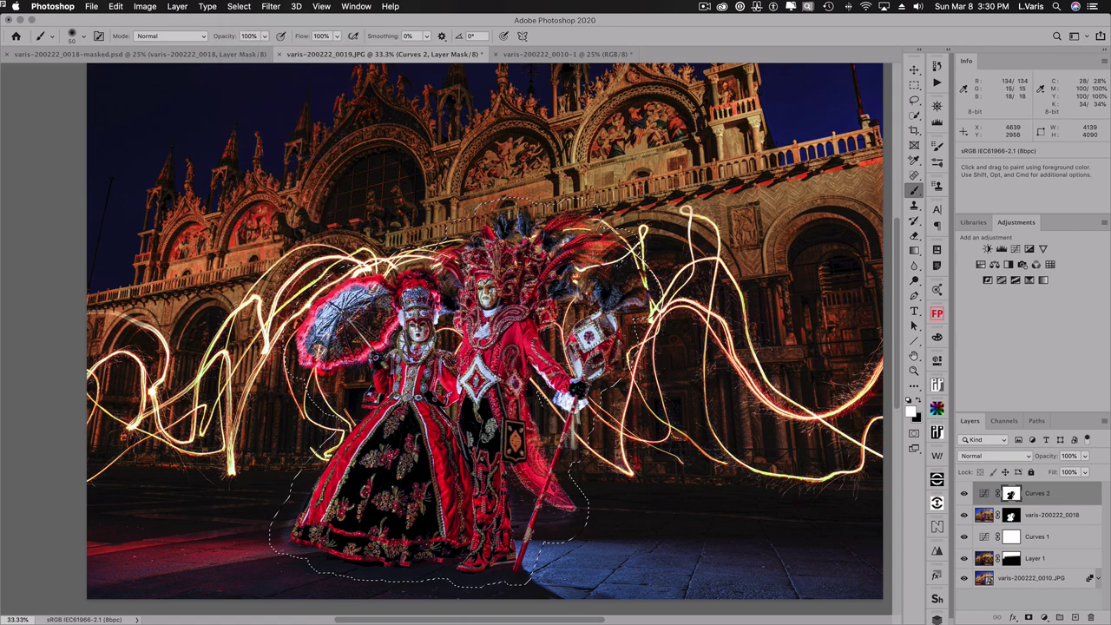
left_click(915, 85)
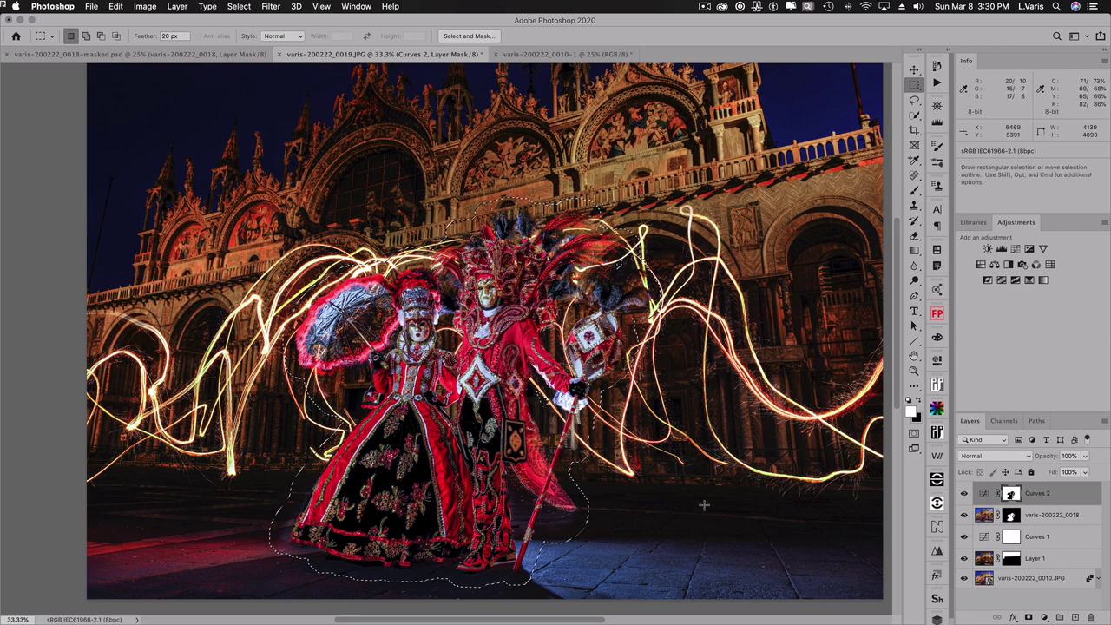
left_click(238, 6)
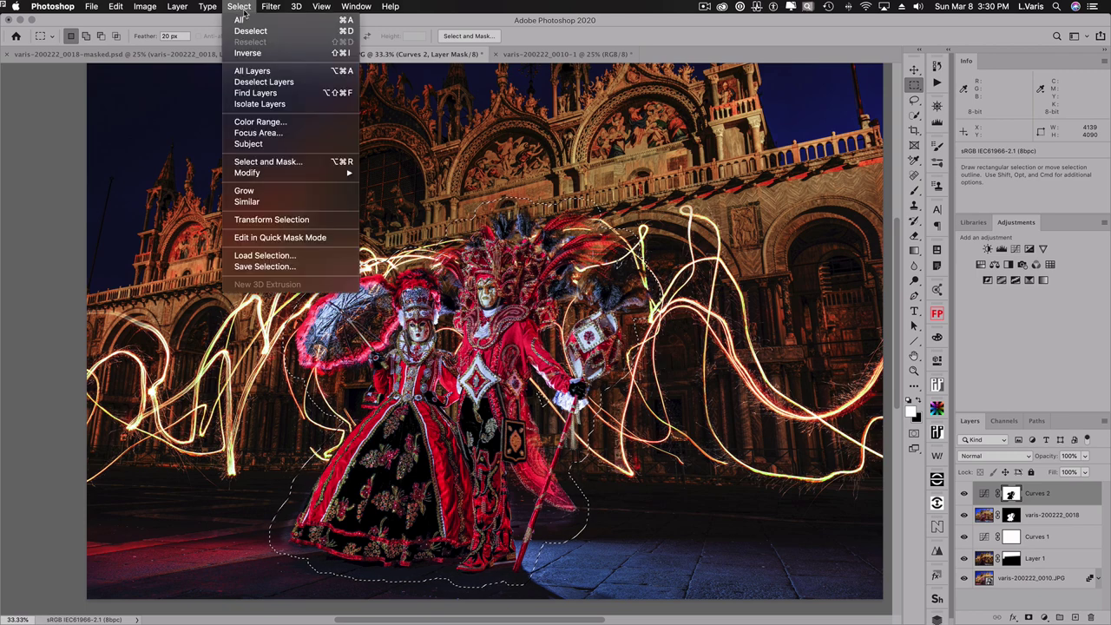
left_click(246, 9)
left_click(240, 7)
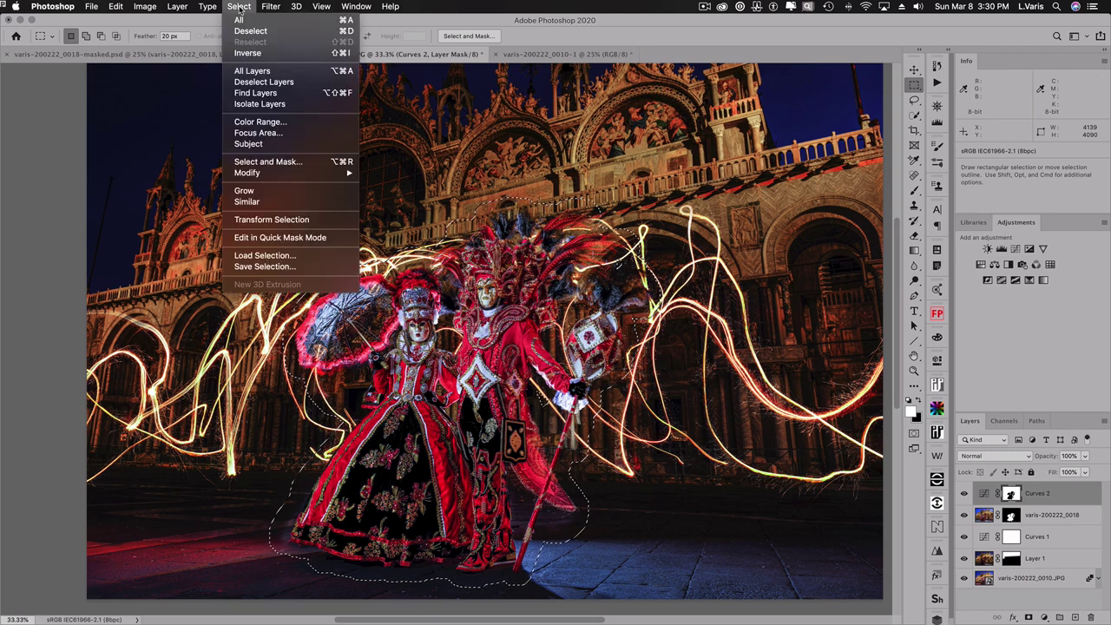
left_click(245, 53)
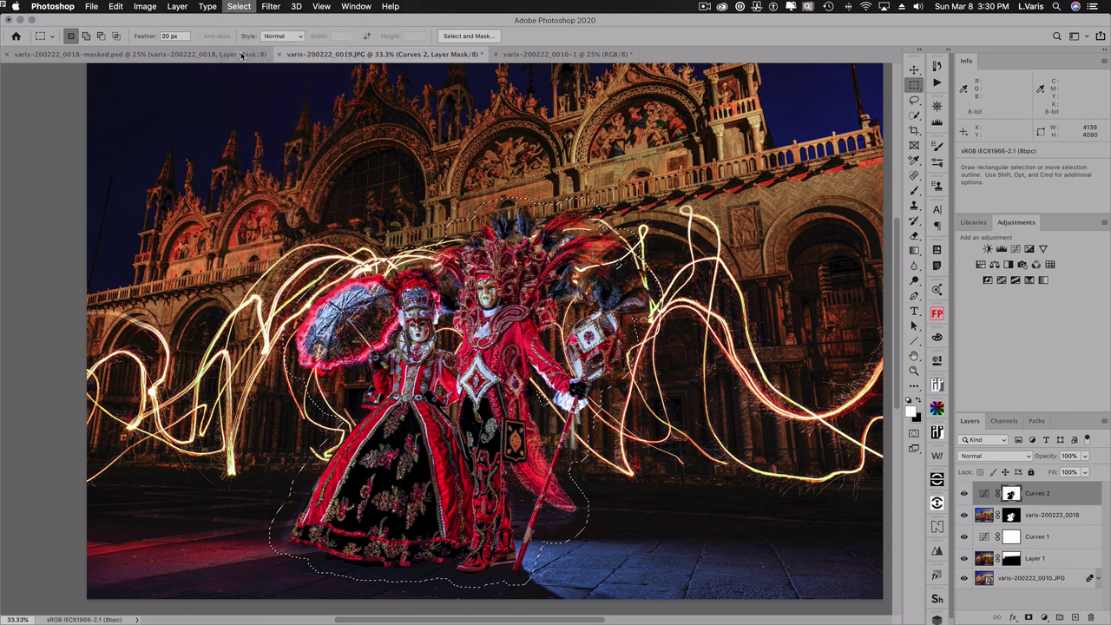
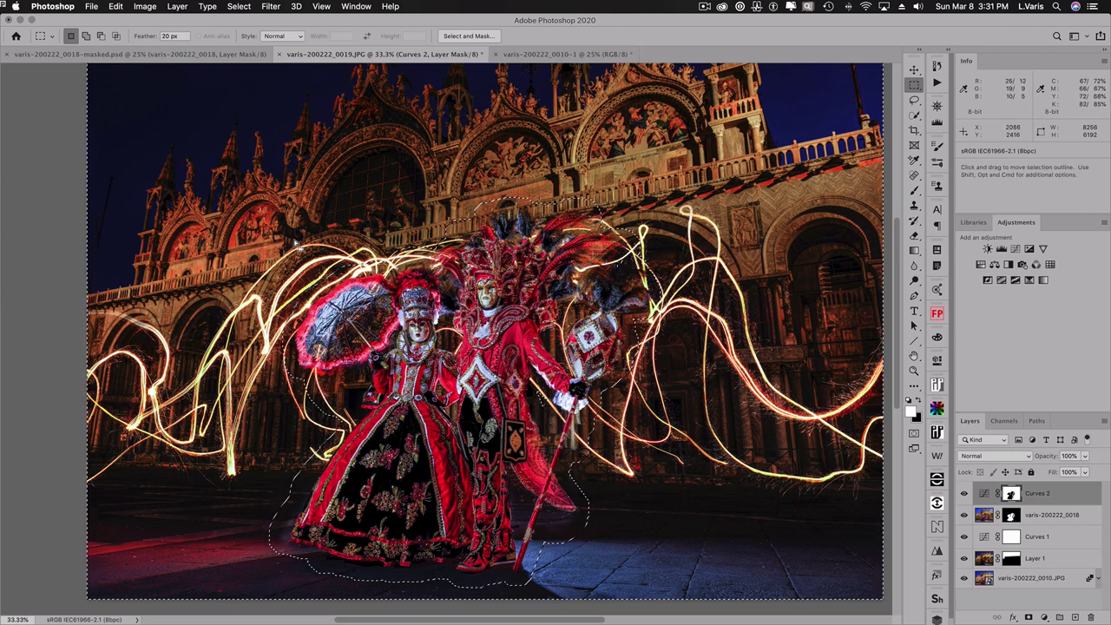
Step: Check the Select > Modify options, then show the figures' selection as a red Quick Mask overlay
left_click(239, 6)
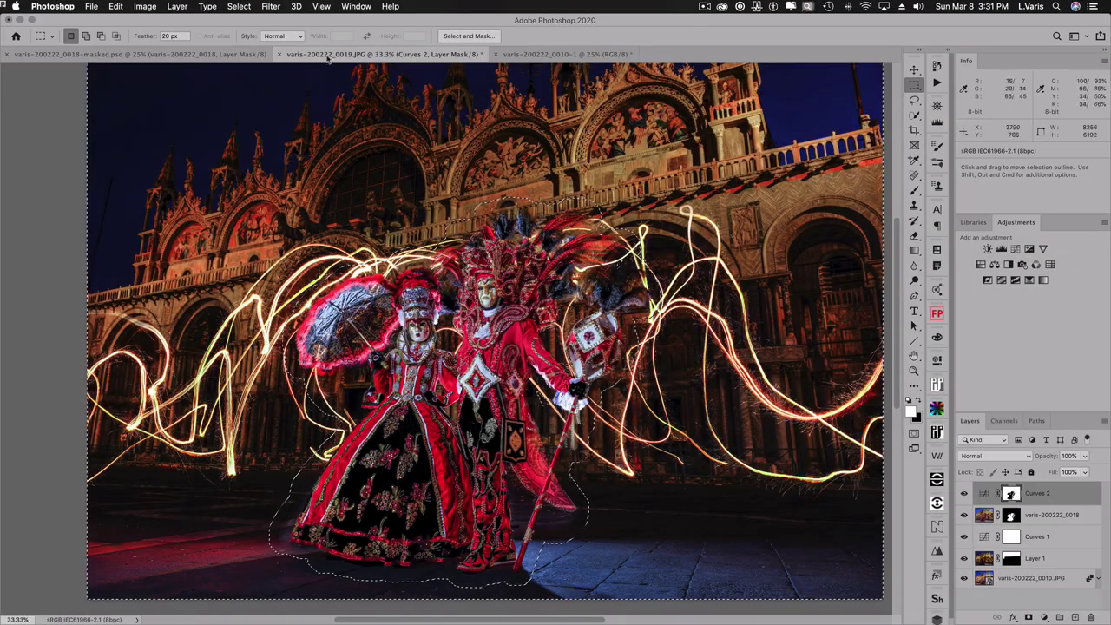
left_click(243, 7)
mouse_move(255, 174)
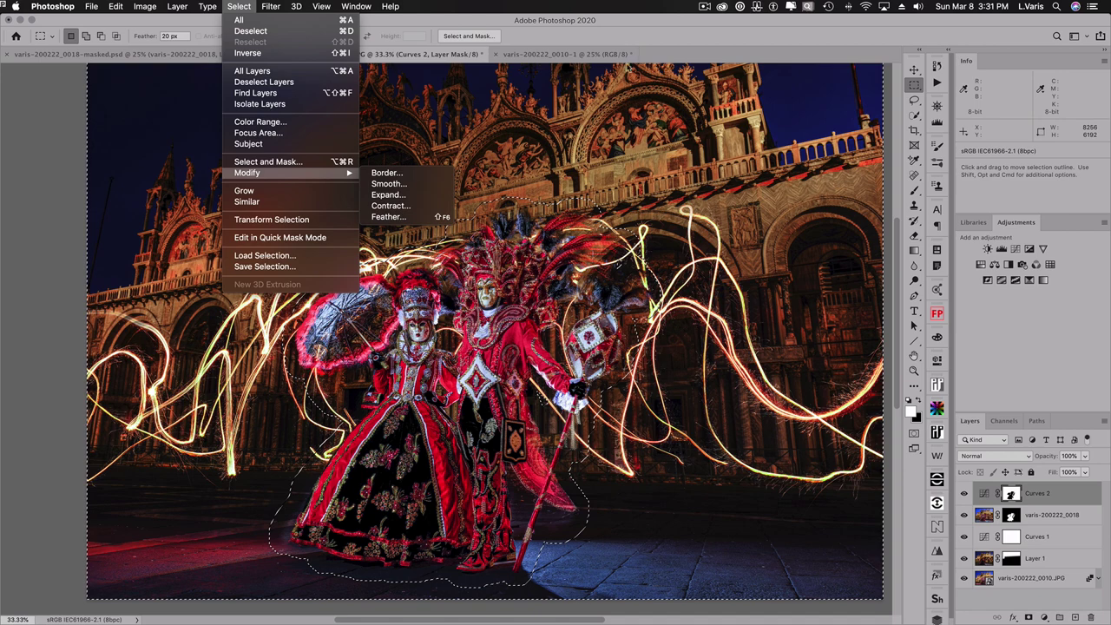
left_click(634, 37)
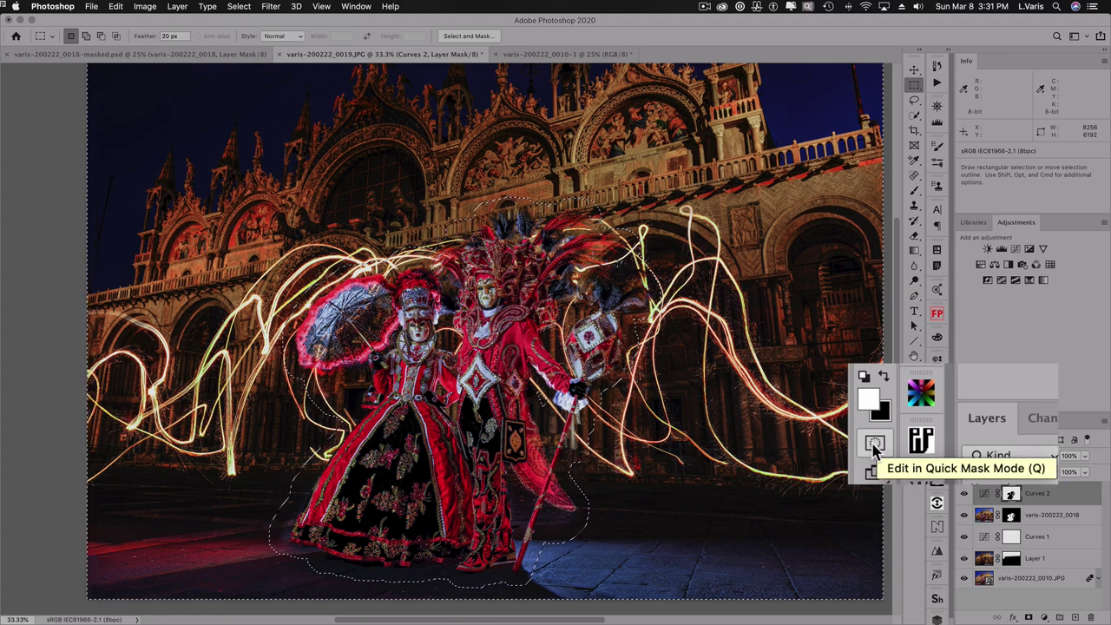
left_click(914, 437)
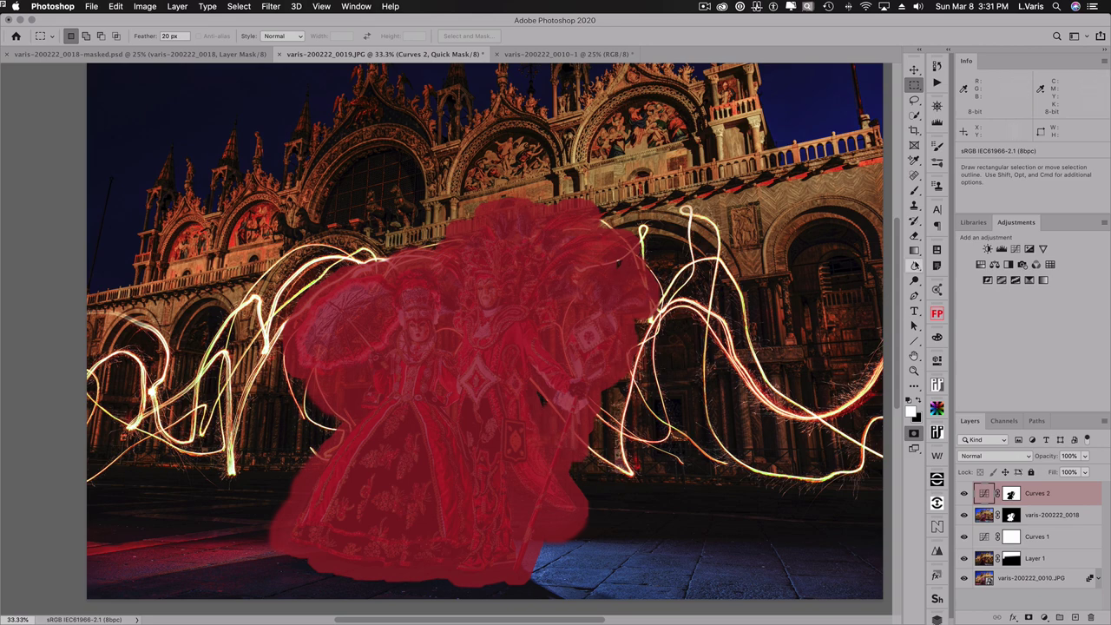
Step: With black as the brush colour, Gaussian-blur the quick mask about 118 px and exit Quick Mask mode
left_click(915, 191)
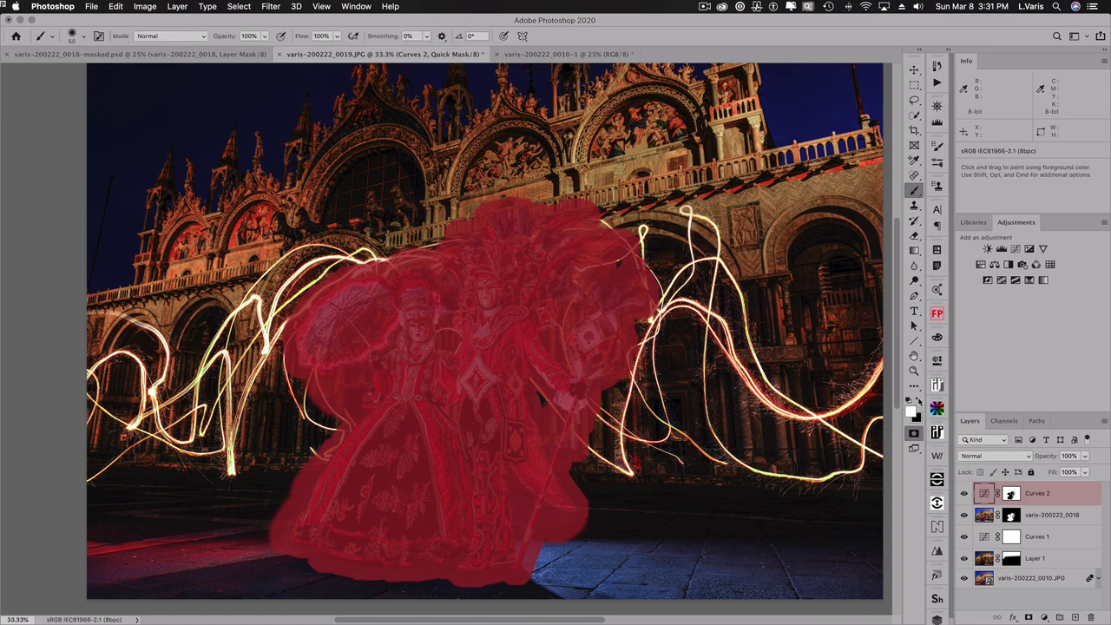
left_click(919, 401)
left_click(271, 7)
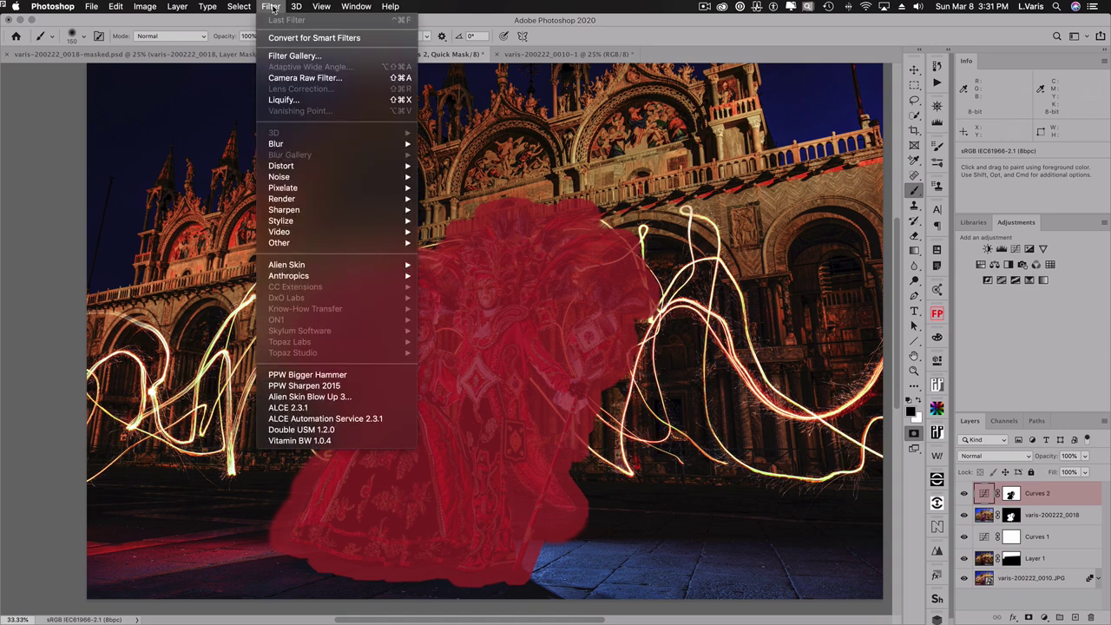
mouse_move(282, 145)
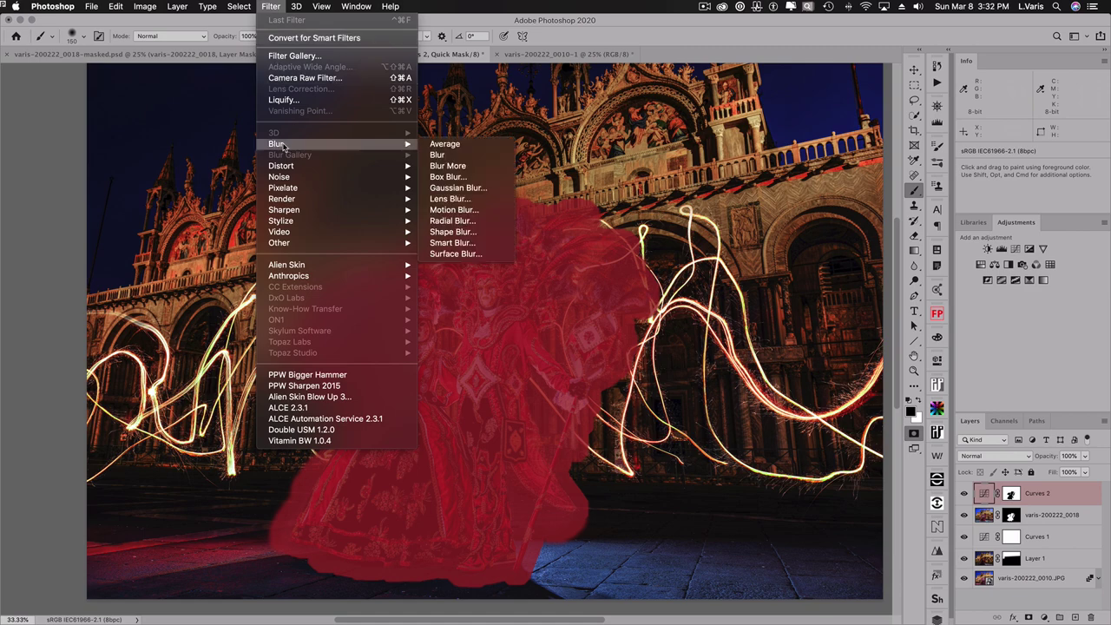
left_click(457, 187)
left_click_drag(322, 85, 750, 277)
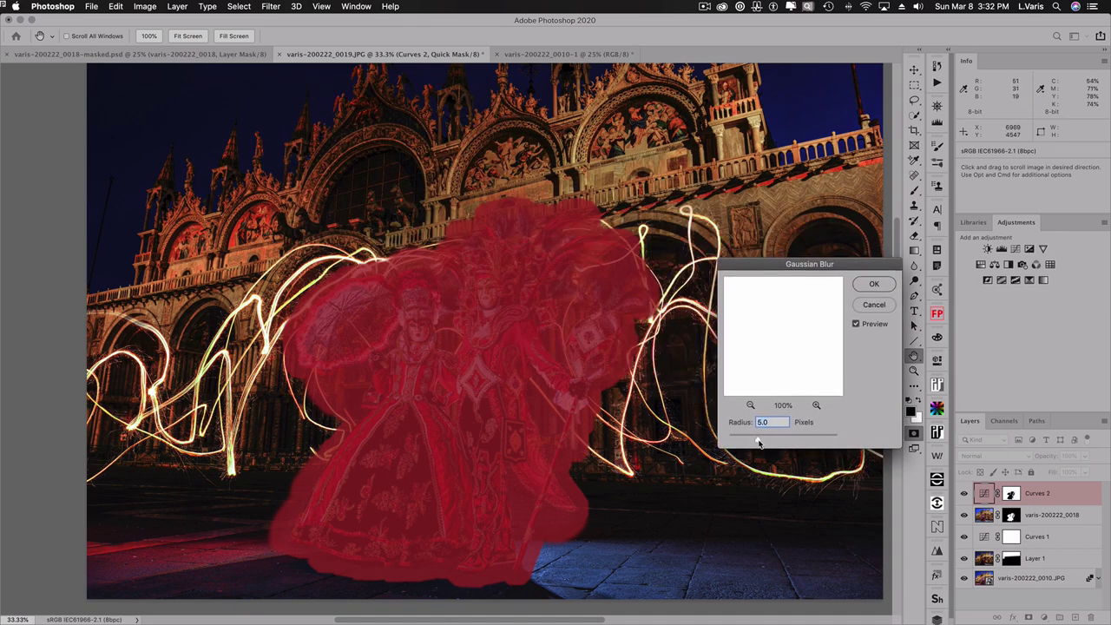
left_click_drag(766, 443, 802, 444)
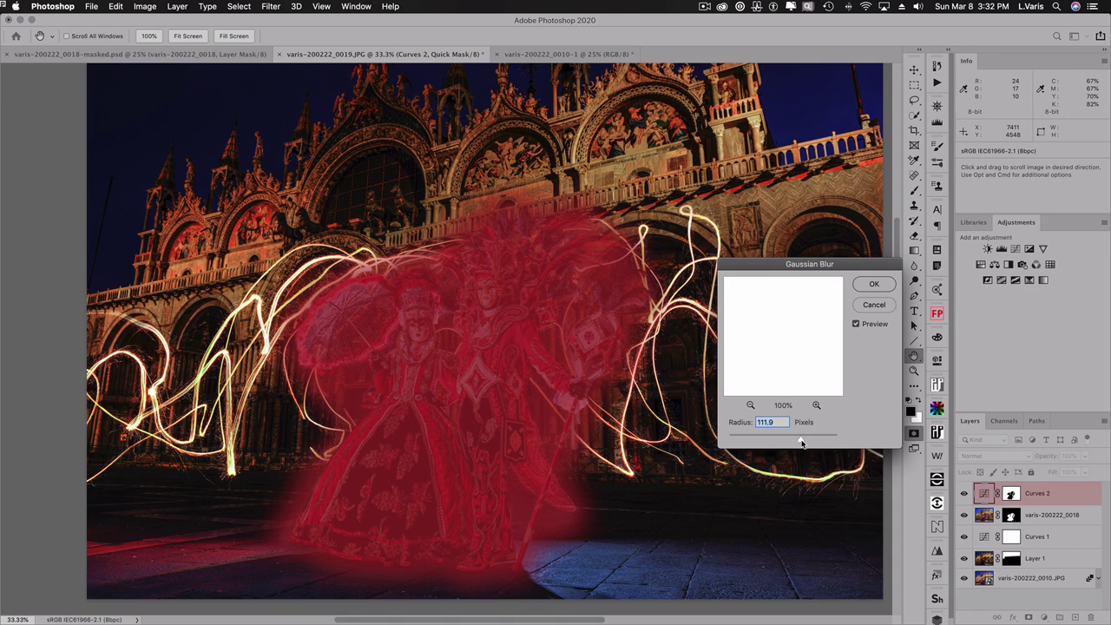
left_click_drag(800, 442, 803, 442)
left_click(868, 285)
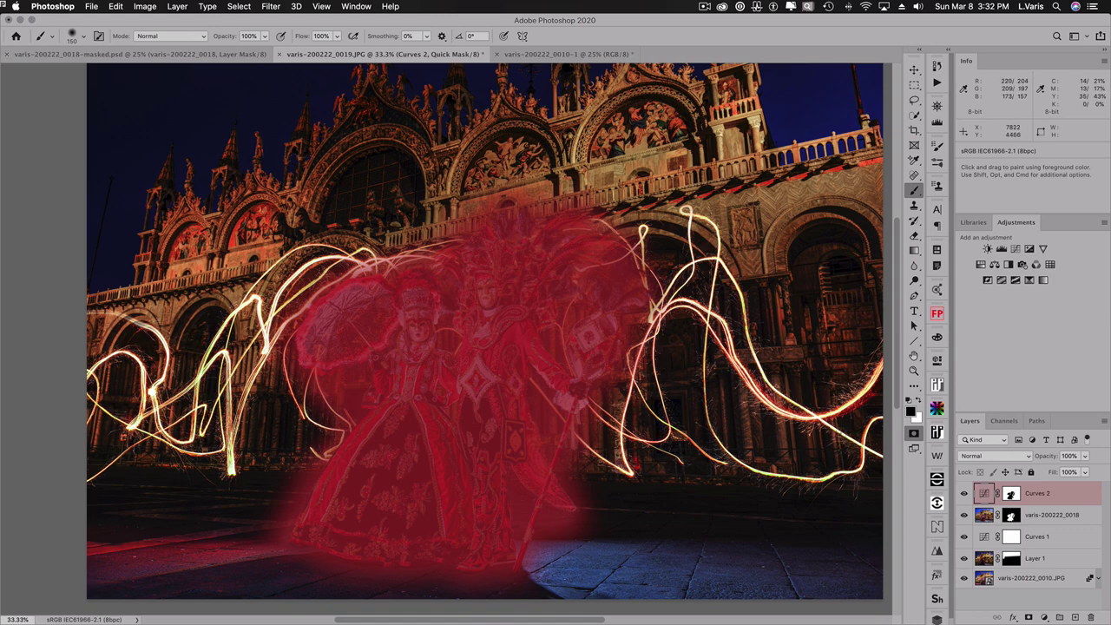
left_click(915, 435)
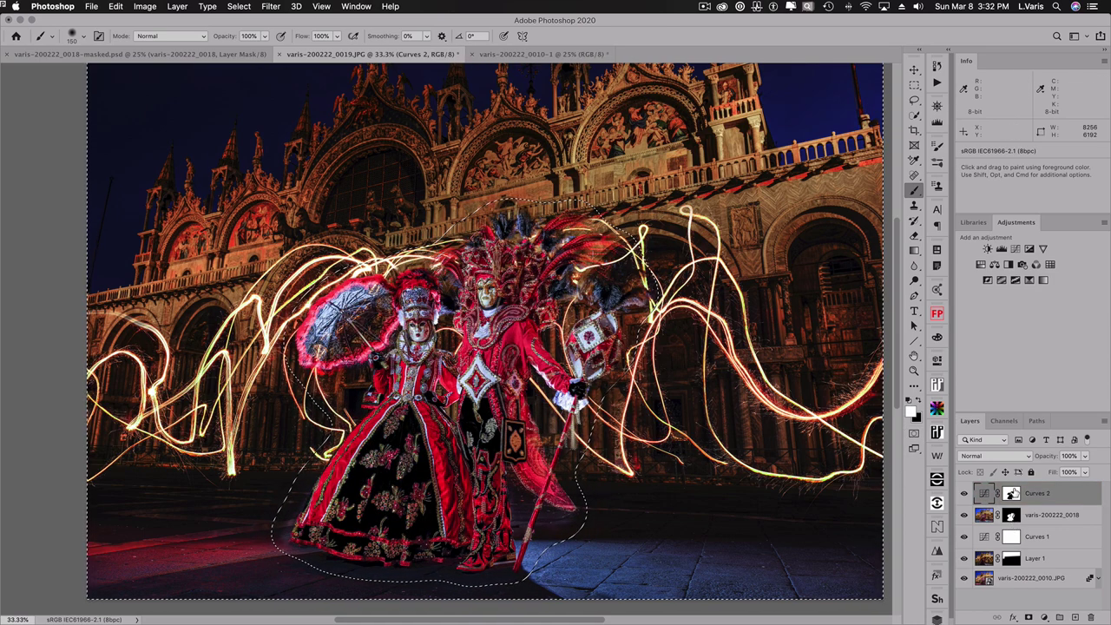
Step: Fill the selection black in the Curves 2 mask, invert it, and display the mask alone
left_click(1013, 494)
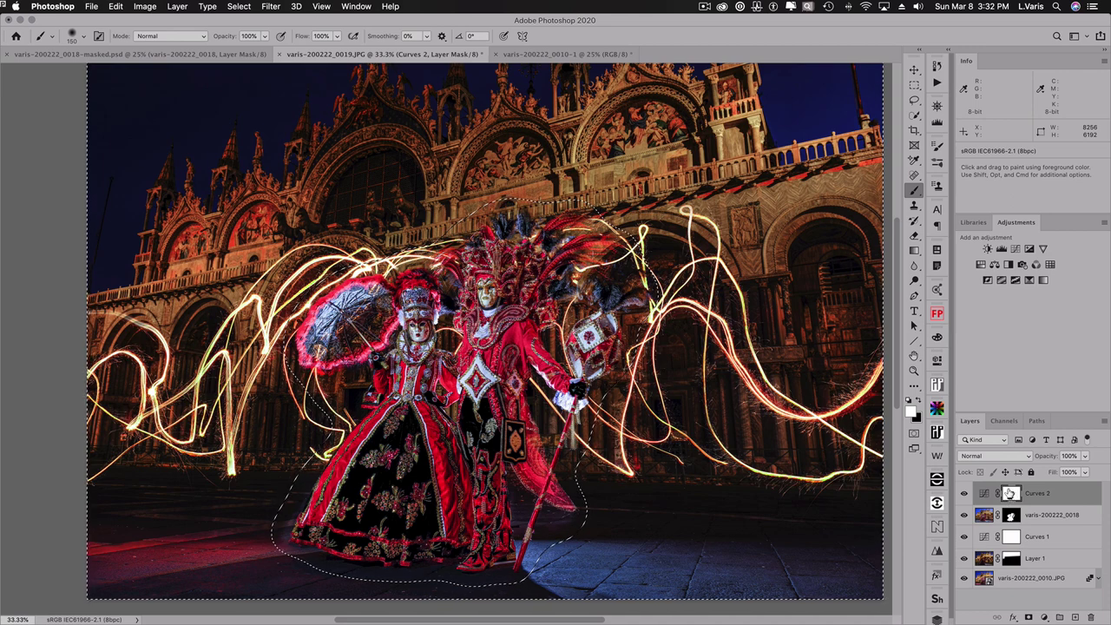
key("BackSpace")
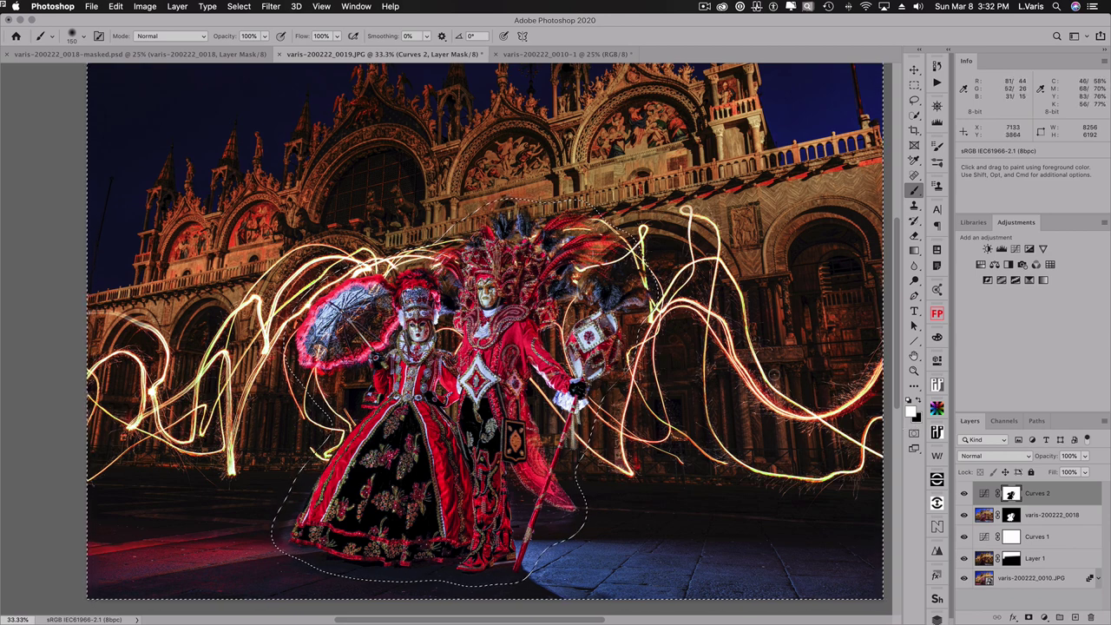
key("super+i")
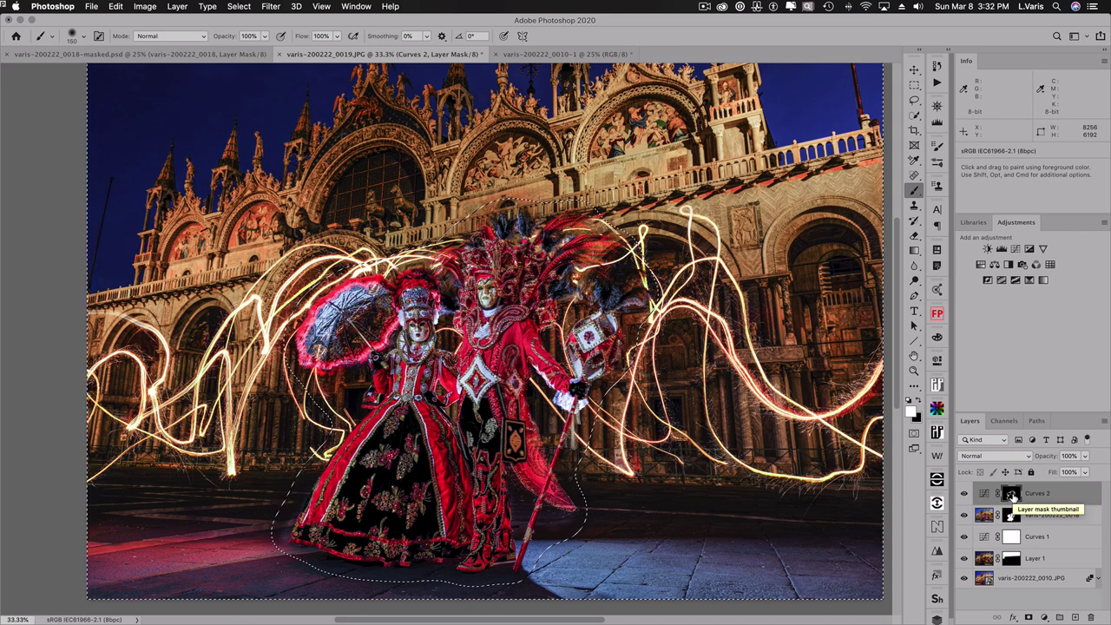
left_click(1011, 494, "alt")
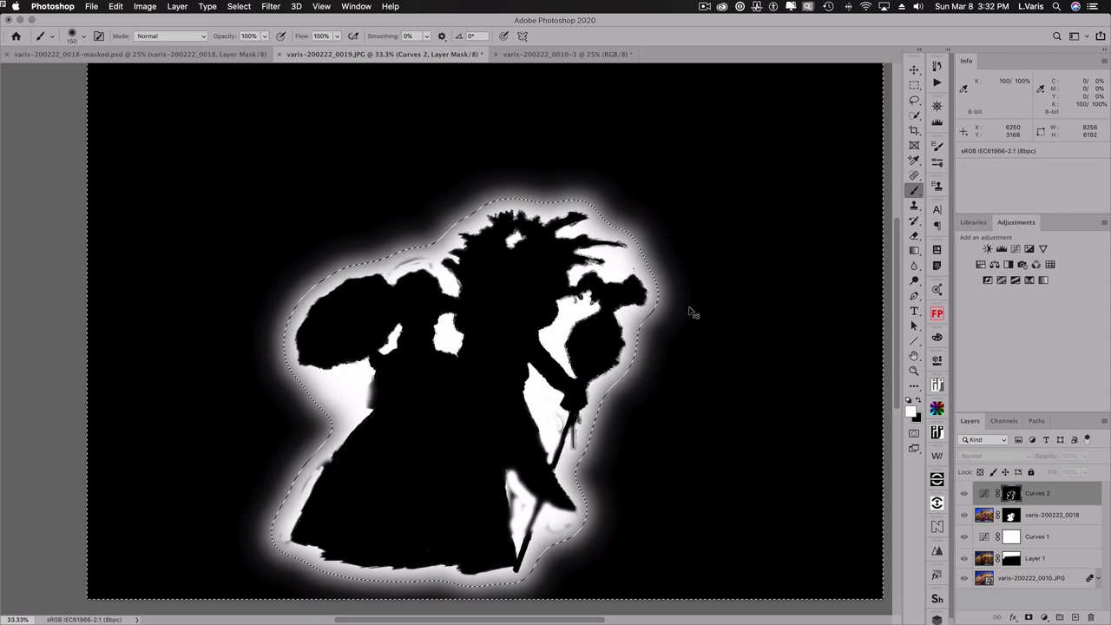
Step: Deselect, then dodge away the grey mask patches around the left figure and the staff
key("super+d")
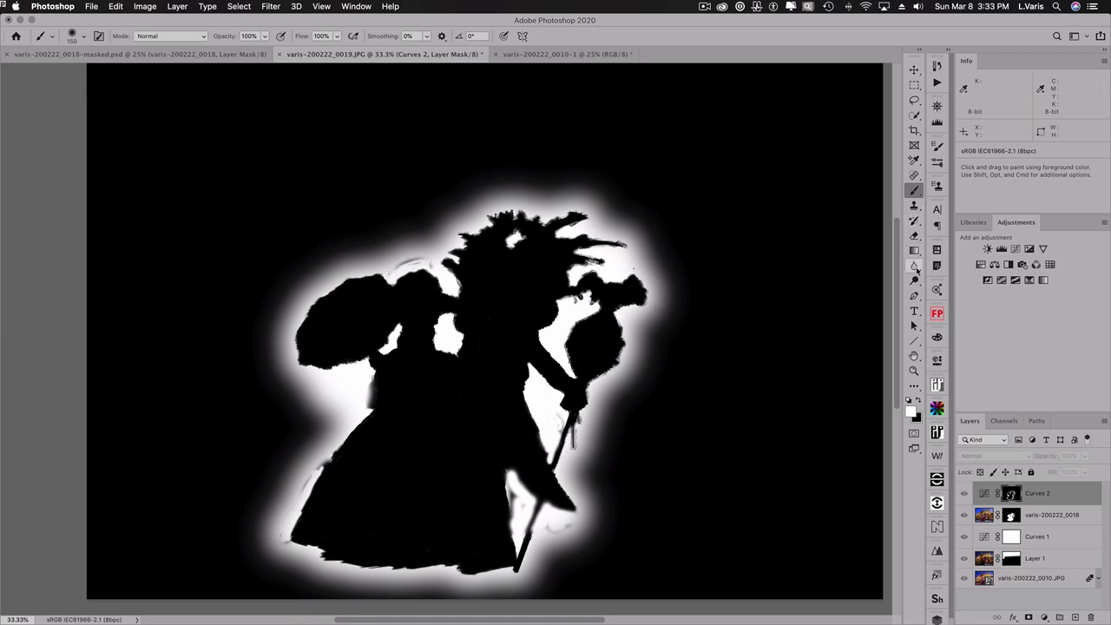
left_click(914, 281)
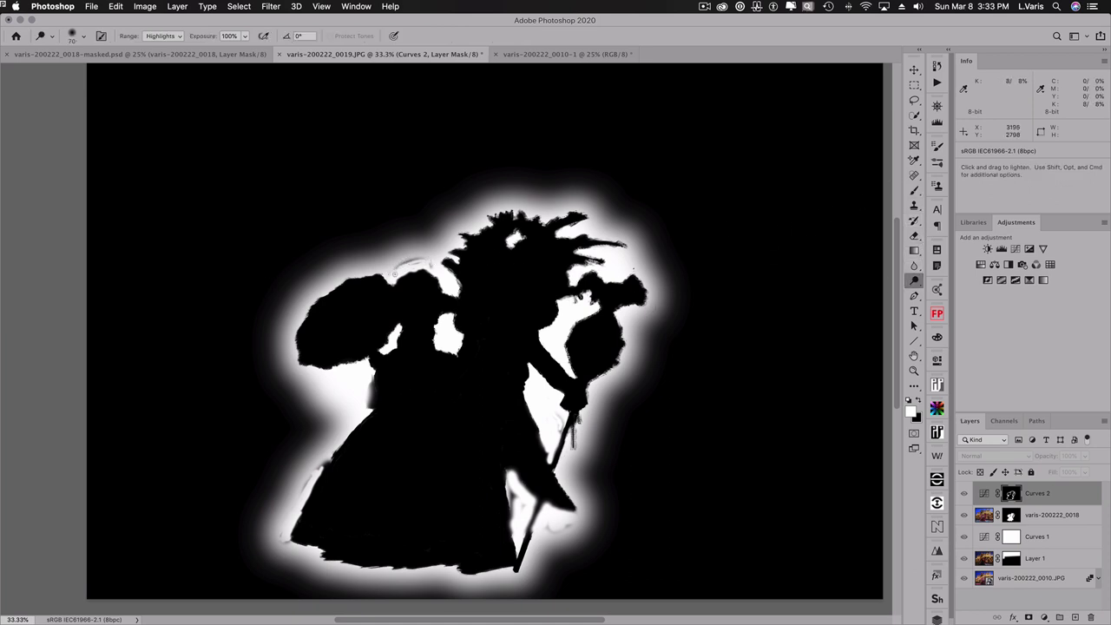
left_click(415, 284, "super")
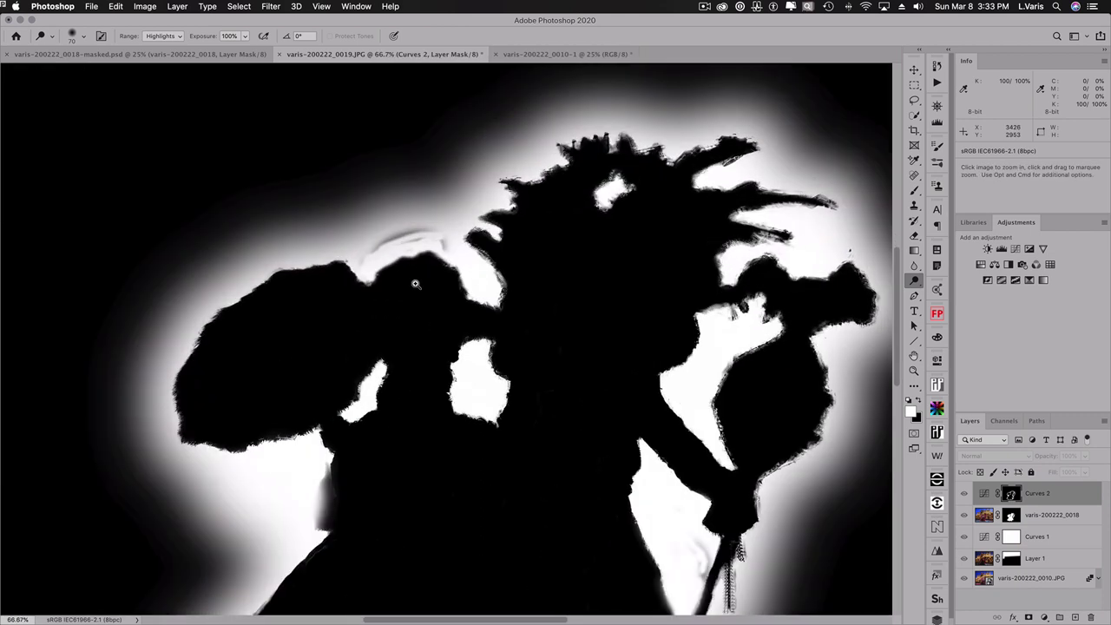
key("bracketright")
key("bracketright")
key("bracketright")
key("bracketright")
key("bracketright")
key("bracketright")
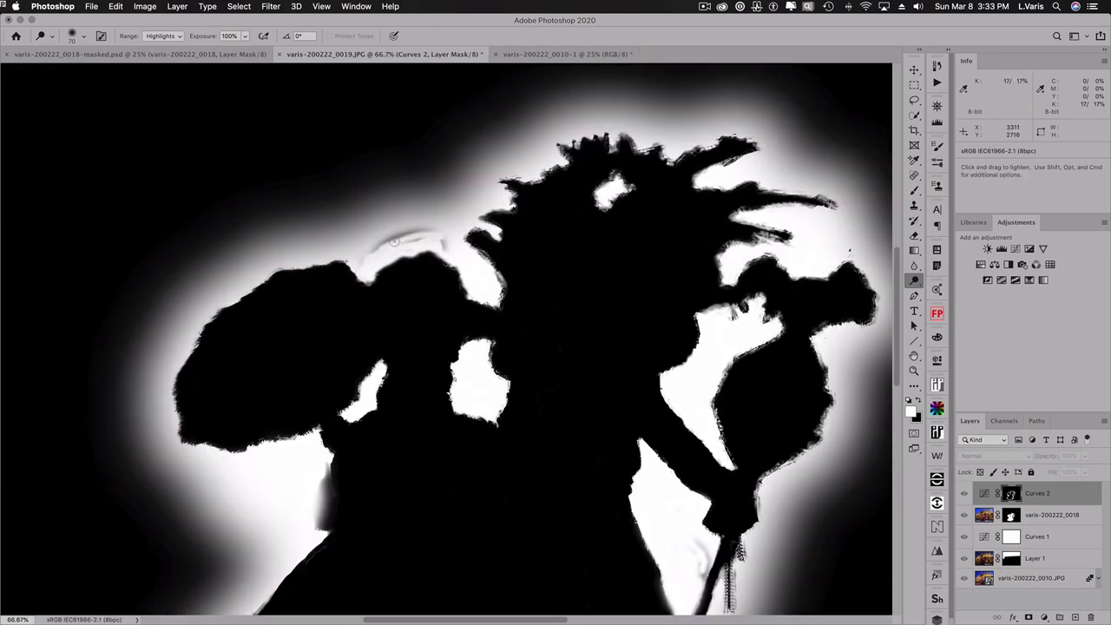
mouse_move(382, 245)
left_mouse_down()
mouse_move(438, 235)
mouse_move(389, 244)
mouse_move(414, 237)
mouse_move(440, 264)
mouse_move(386, 248)
mouse_move(417, 249)
left_mouse_up()
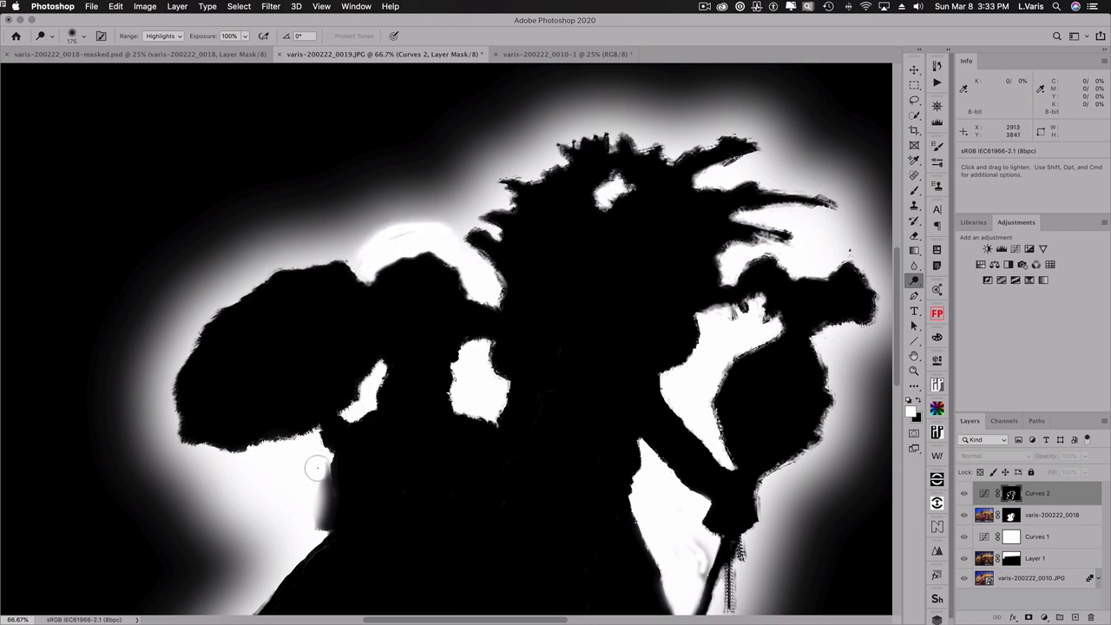
mouse_move(316, 468)
left_mouse_down()
mouse_move(313, 508)
mouse_move(305, 485)
mouse_move(265, 514)
left_mouse_up()
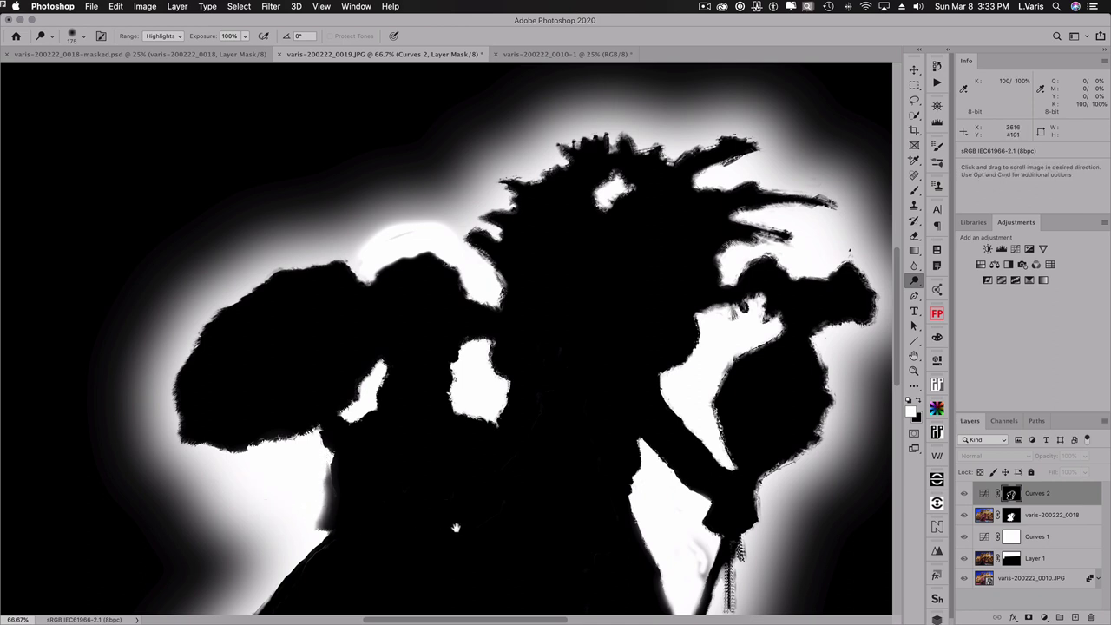
scroll(446, 512, "down", 10)
scroll(446, 513, "right", 2)
left_click_drag(650, 376, 653, 404)
mouse_move(558, 512)
left_mouse_down()
mouse_move(570, 552)
mouse_move(562, 523)
mouse_move(573, 555)
mouse_move(581, 550)
mouse_move(566, 523)
mouse_move(569, 582)
mouse_move(630, 580)
left_mouse_up()
Step: Dodge the grey fringe along the skirt's left edge, zoom out, and return to the colour composite
scroll(629, 580, "down", 5)
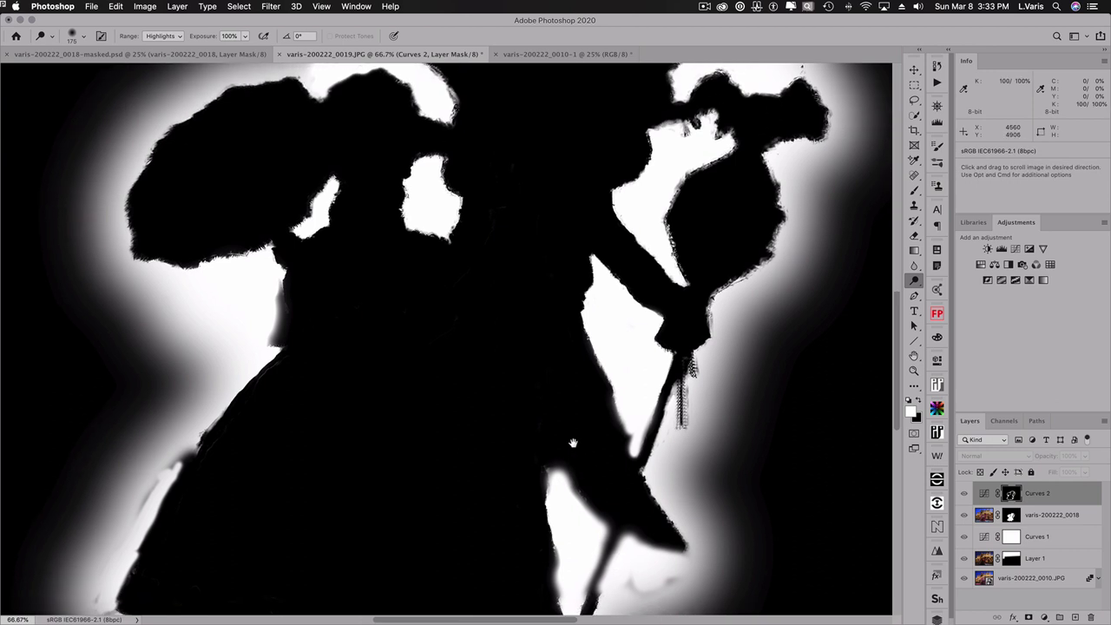
mouse_move(600, 459)
left_mouse_down()
mouse_move(636, 446)
mouse_move(577, 470)
mouse_move(626, 469)
mouse_move(586, 466)
mouse_move(604, 465)
mouse_move(600, 361)
mouse_move(603, 571)
mouse_move(584, 264)
mouse_move(602, 426)
mouse_move(618, 469)
mouse_move(647, 461)
left_mouse_up()
mouse_move(149, 363)
left_mouse_down()
mouse_move(61, 495)
mouse_move(100, 456)
left_mouse_up()
mouse_move(158, 355)
left_mouse_down()
mouse_move(174, 306)
mouse_move(100, 386)
mouse_move(136, 356)
left_mouse_up()
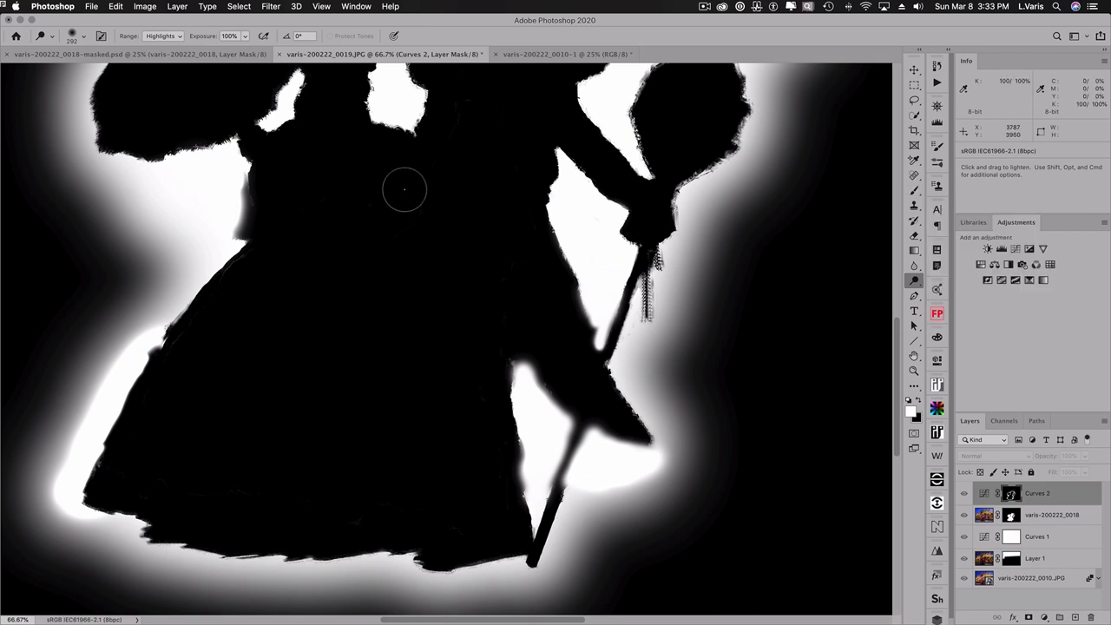
left_click(410, 308, "alt")
left_click(410, 308, "alt")
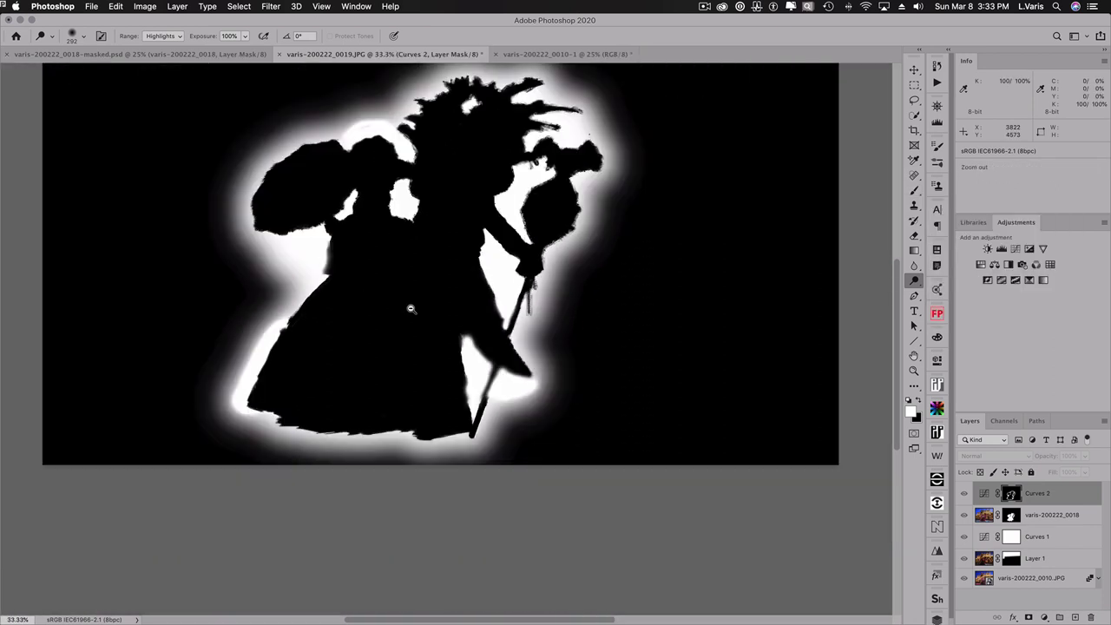
left_click_drag(411, 308, 435, 437)
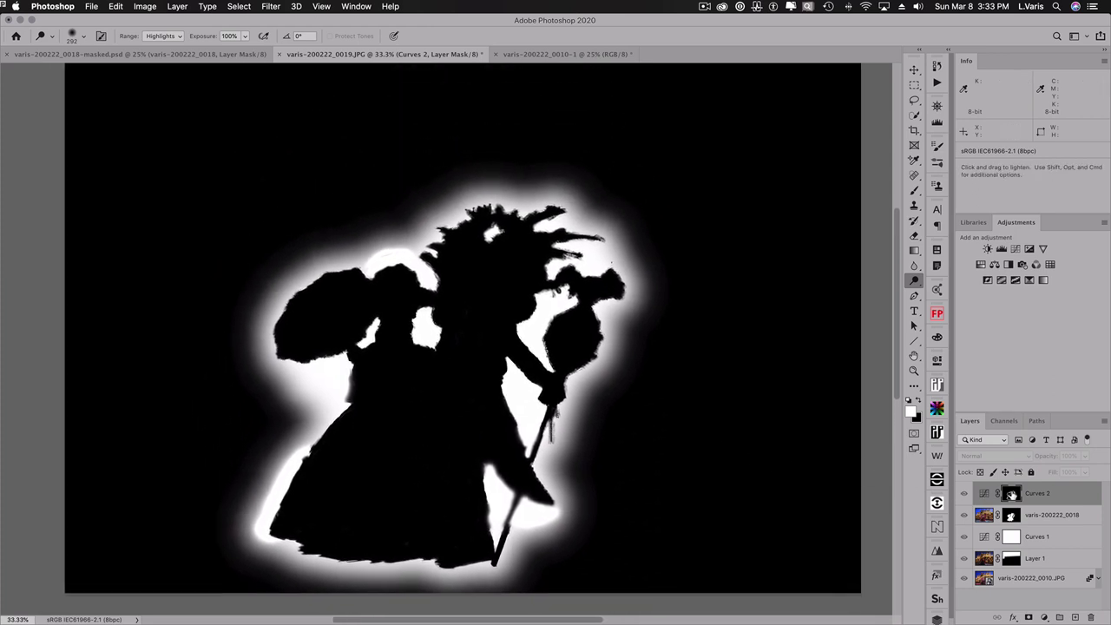
left_click(1010, 494, "alt")
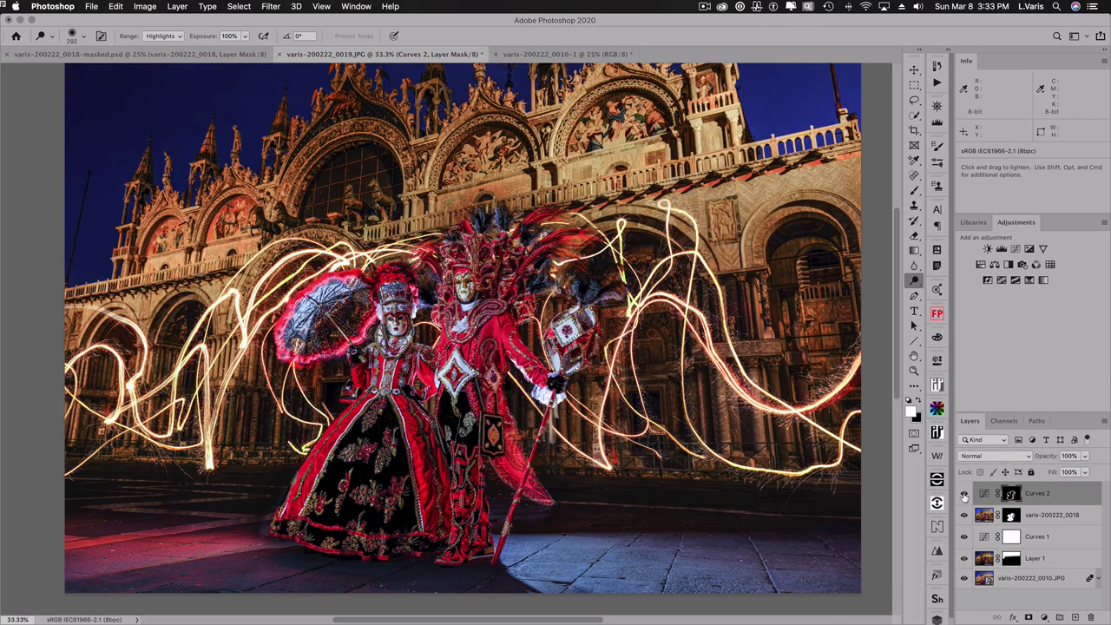
left_click(963, 494)
left_click(964, 494)
left_click(964, 494)
left_click(964, 494)
left_click(964, 494)
left_click(964, 494)
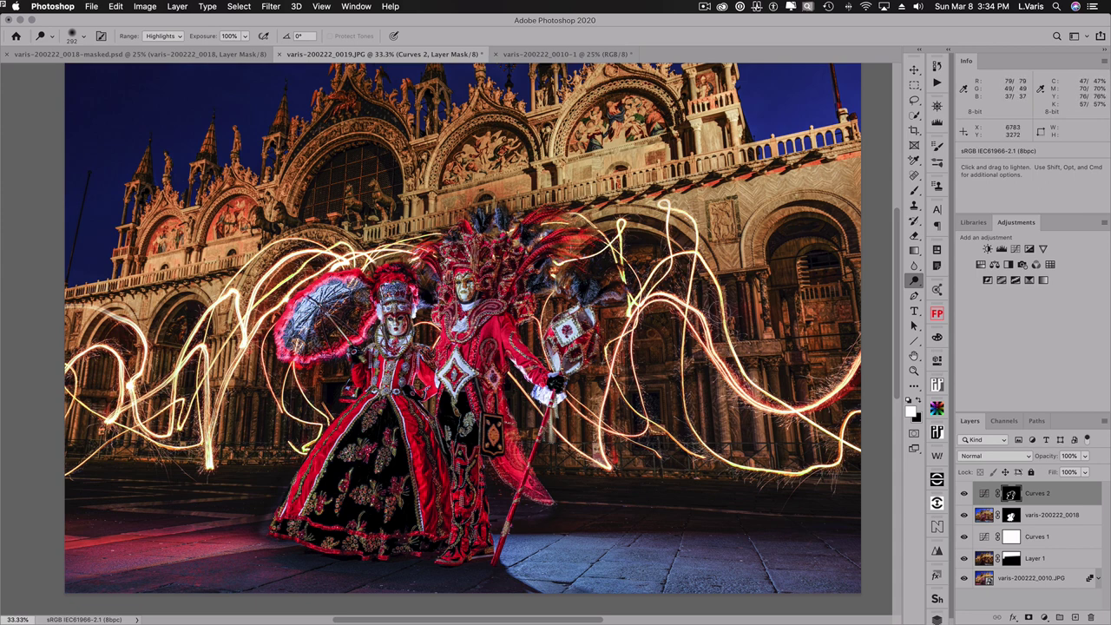
key("space")
key("super+minus")
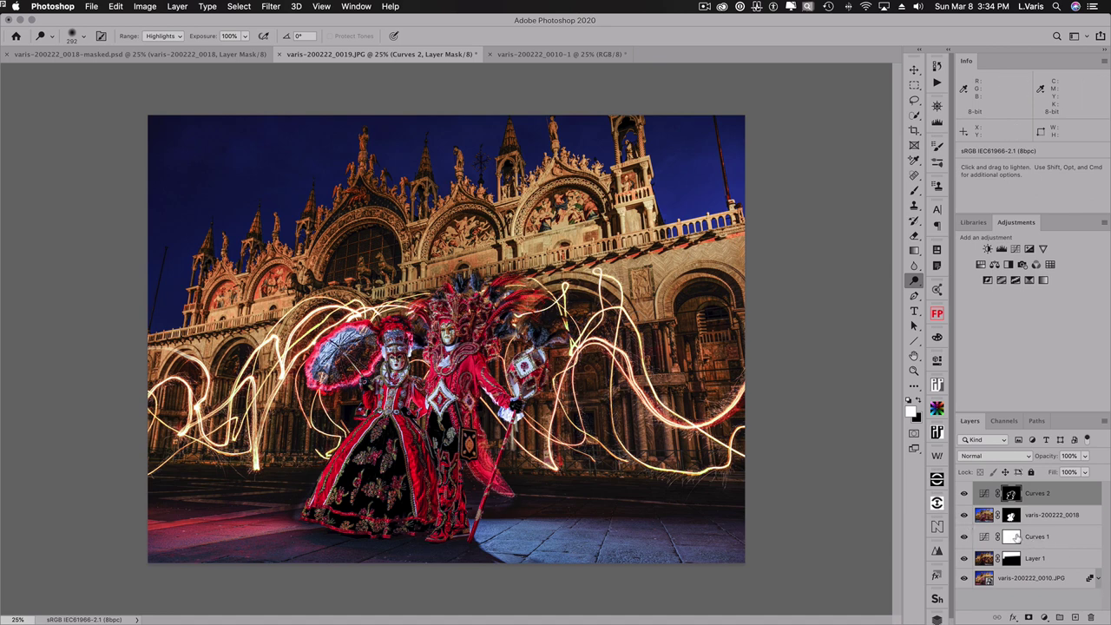
Step: Add points to the Curves 1 curve that slightly darken the highlights and sky
double_click(983, 538)
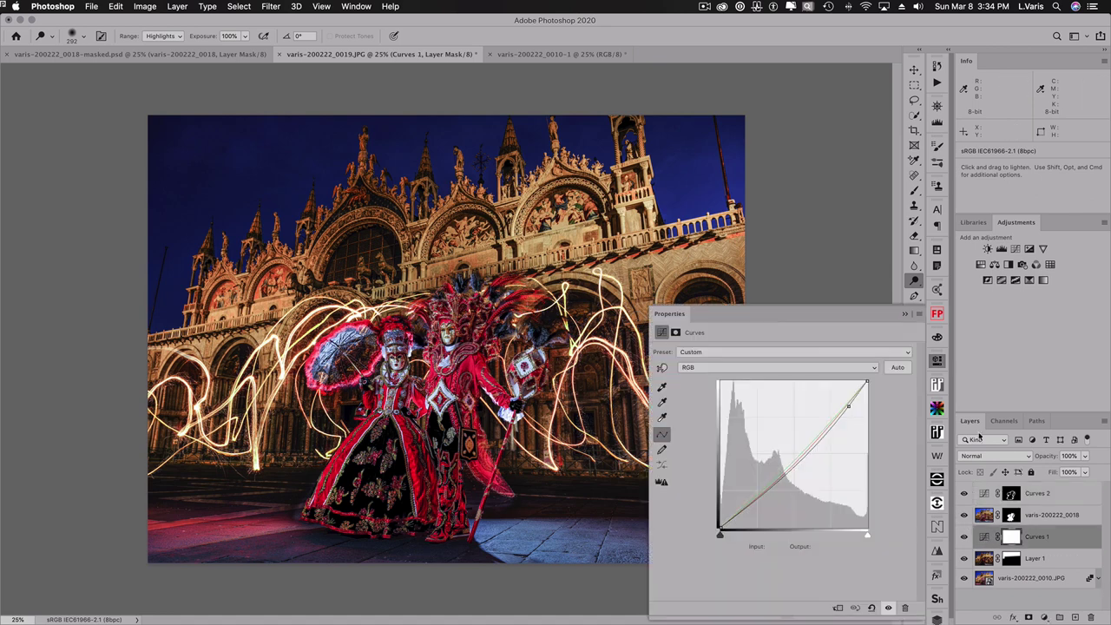
left_click(783, 477)
left_click_drag(849, 406, 853, 407)
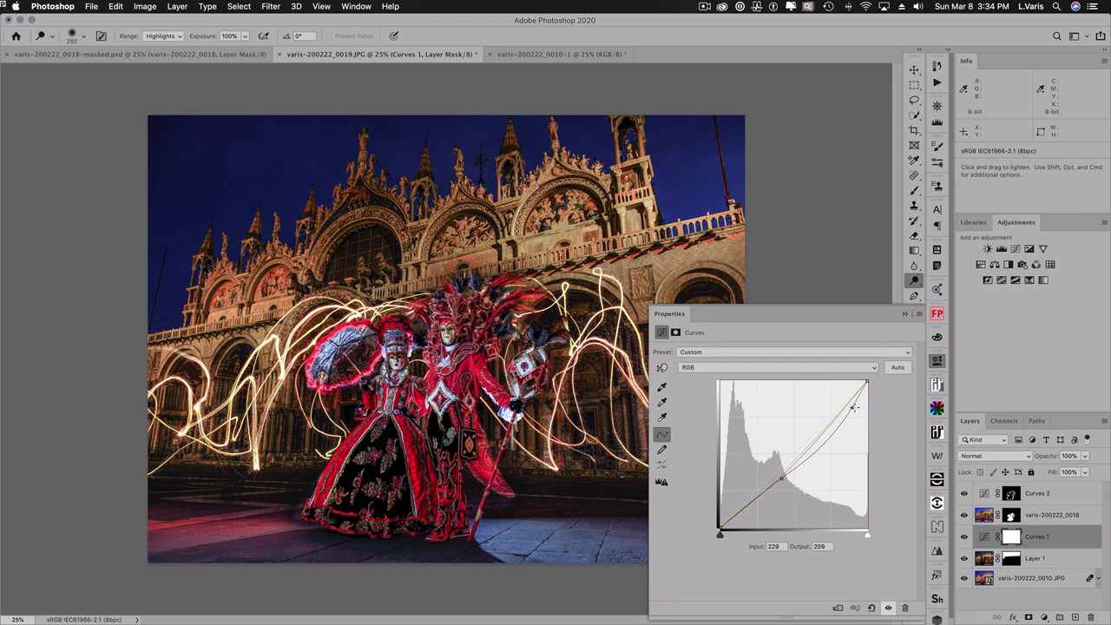
left_click_drag(853, 407, 853, 408)
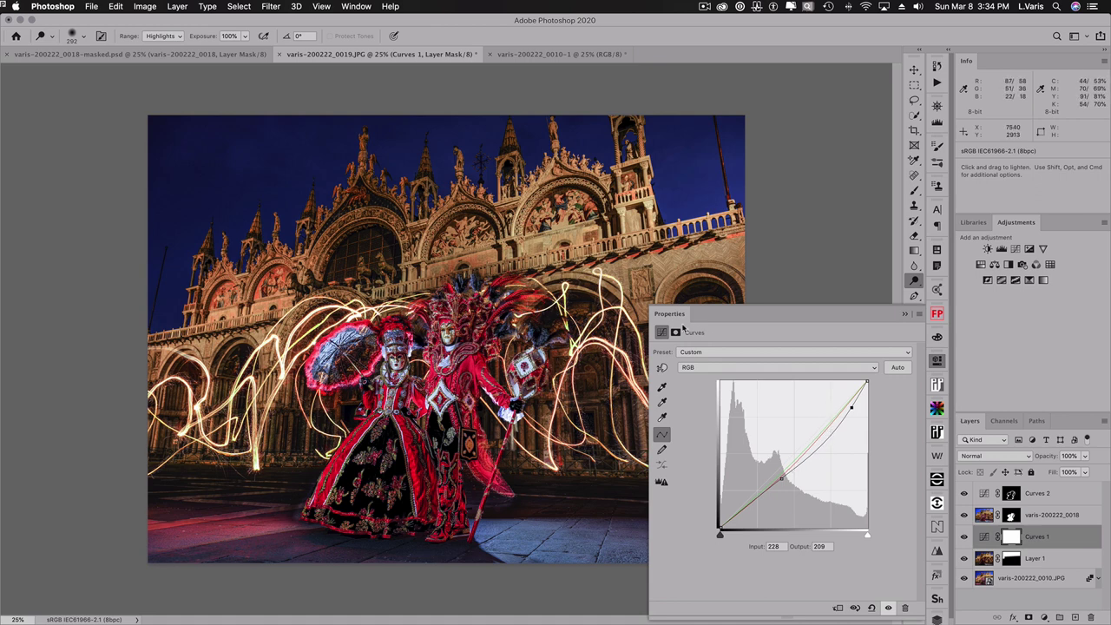
left_click(662, 367)
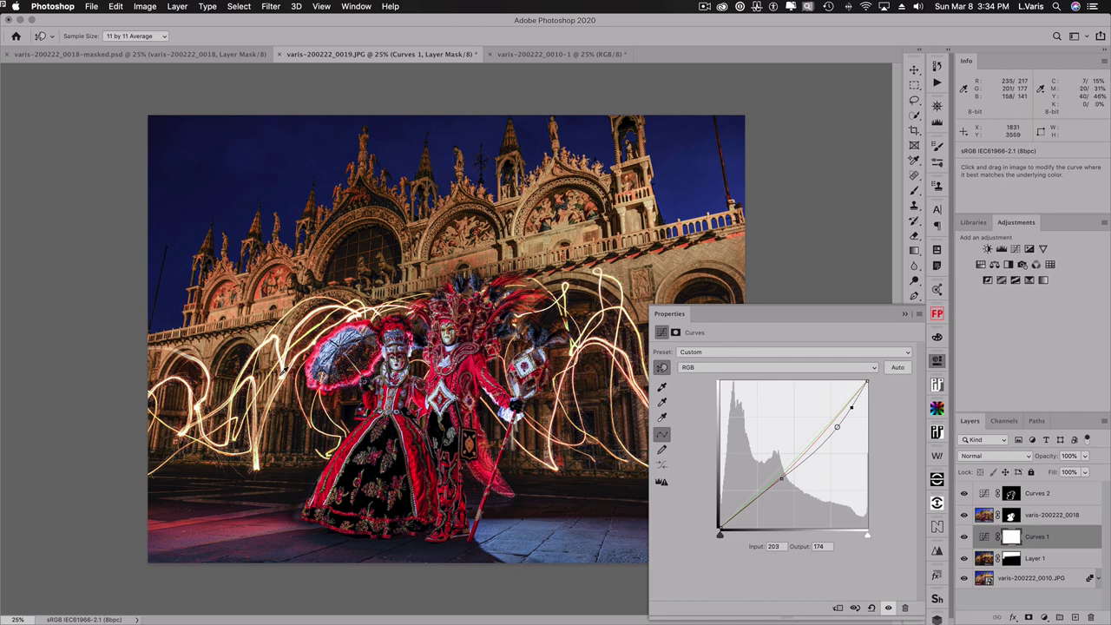
Step: Close the Curves settings and toggle Curves 1 off and on to compare
left_click(938, 363)
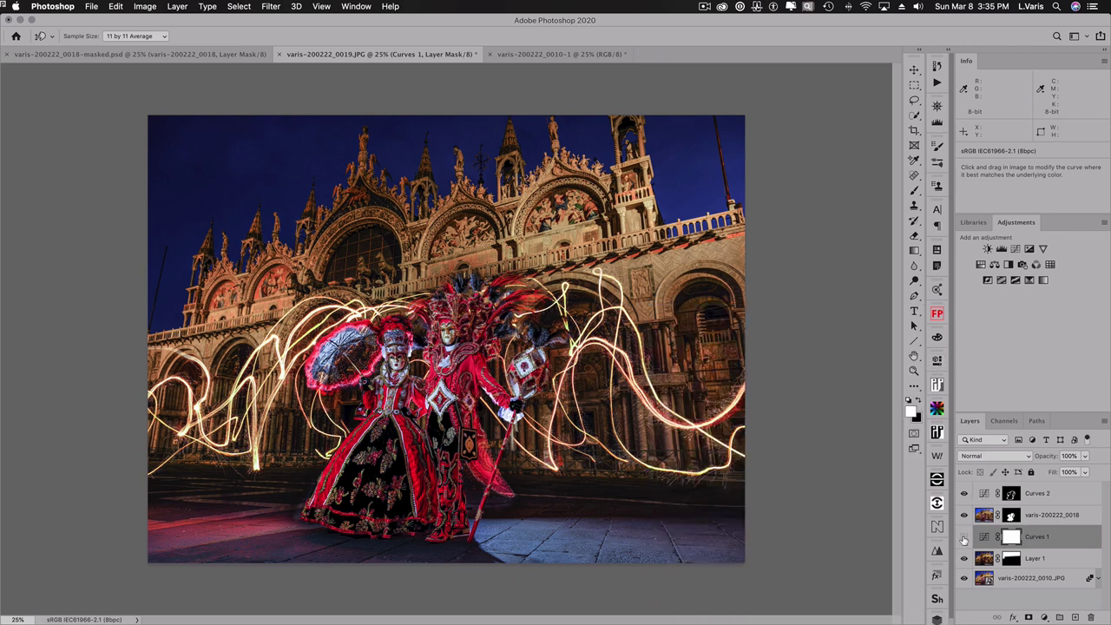
left_click(964, 537)
left_click(964, 537)
Step: Add a new Multiply-mode layer named 'edge shadow' above Curves 2
left_click(1080, 497)
key("o")
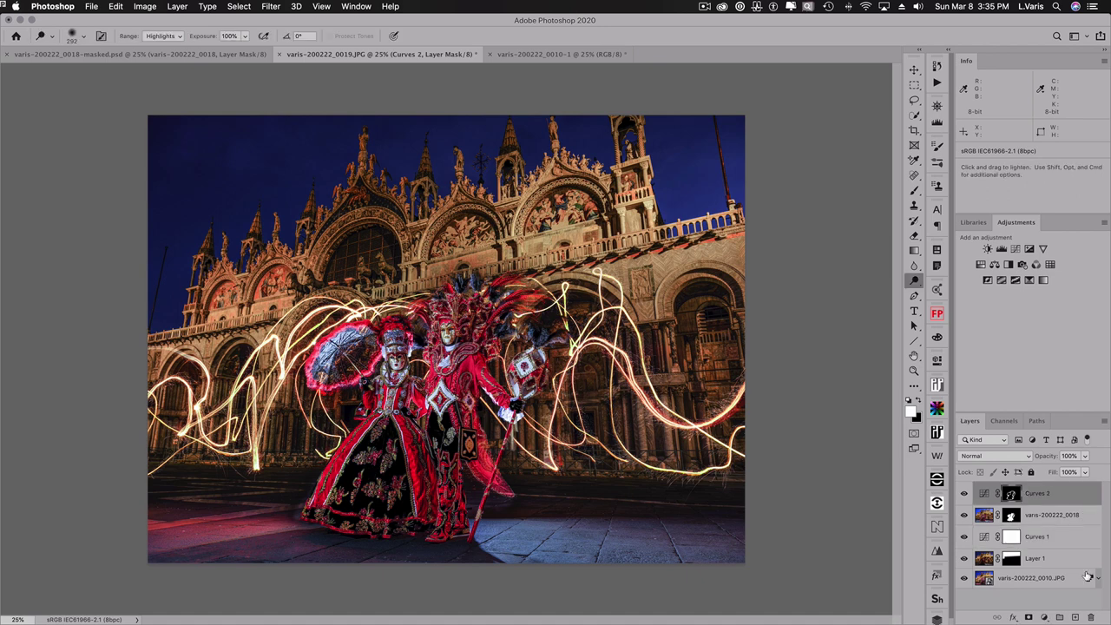
double_click(1016, 222)
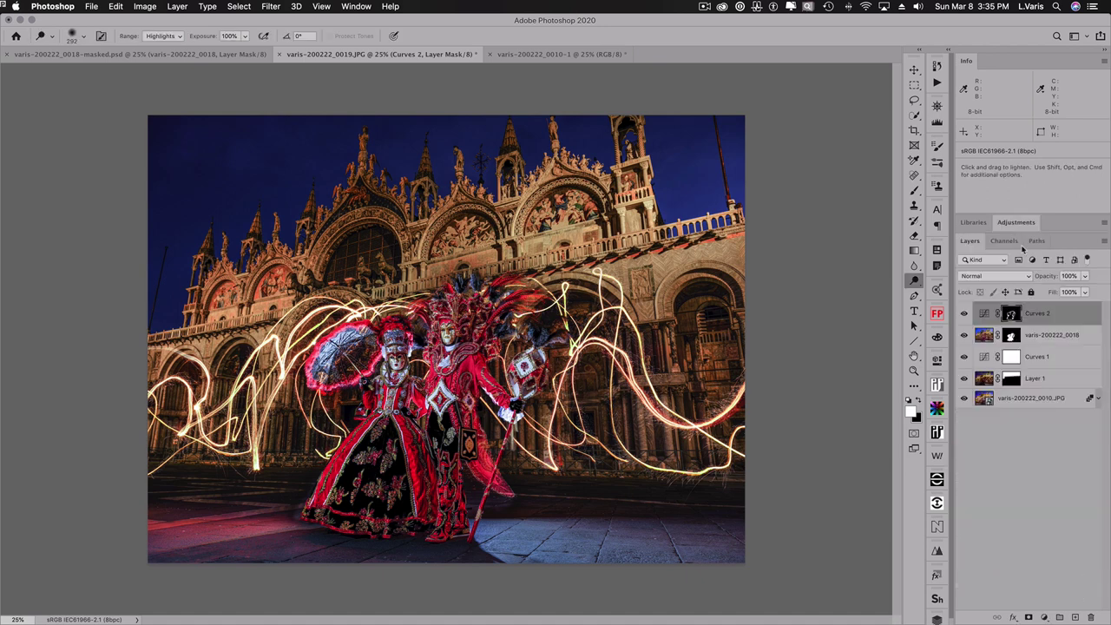
left_click(1075, 617)
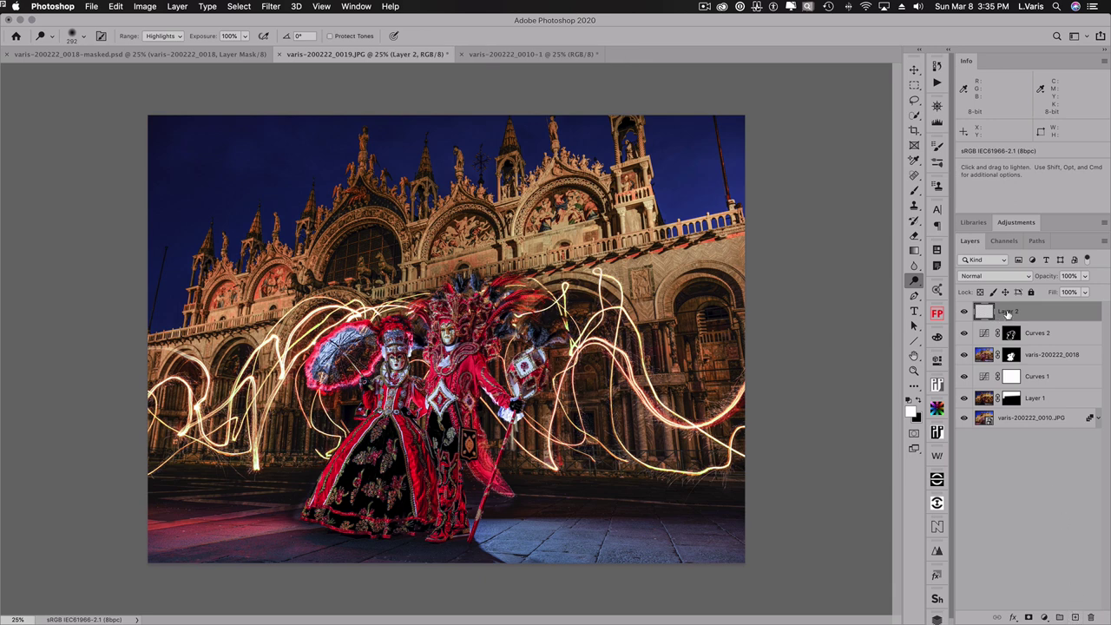
double_click(1008, 311)
type("edge shadow")
left_click(982, 276)
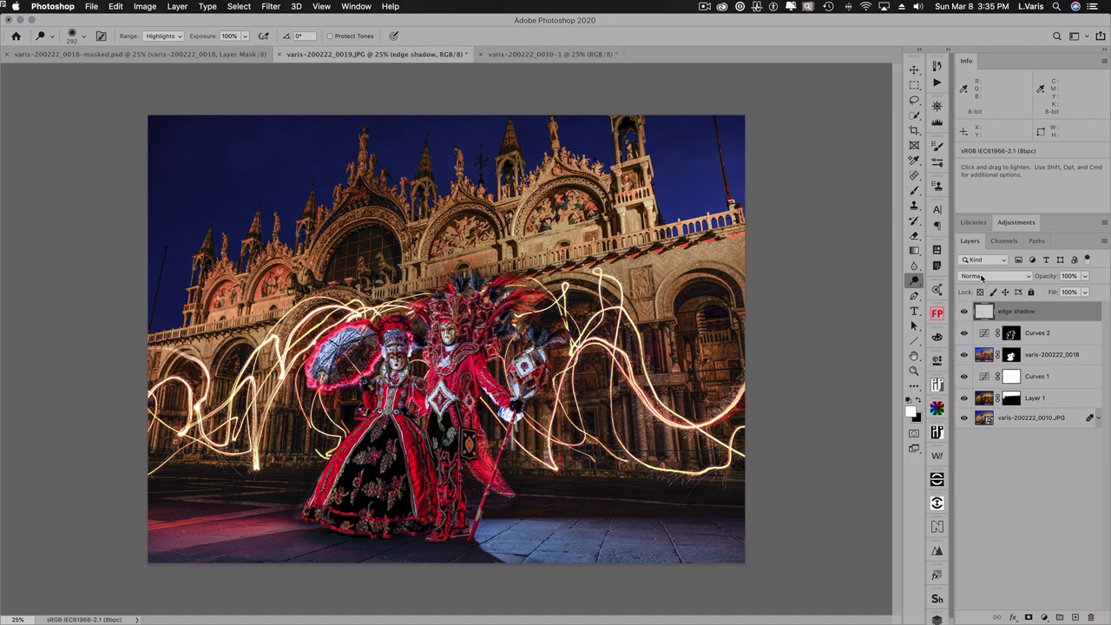
left_click(982, 276)
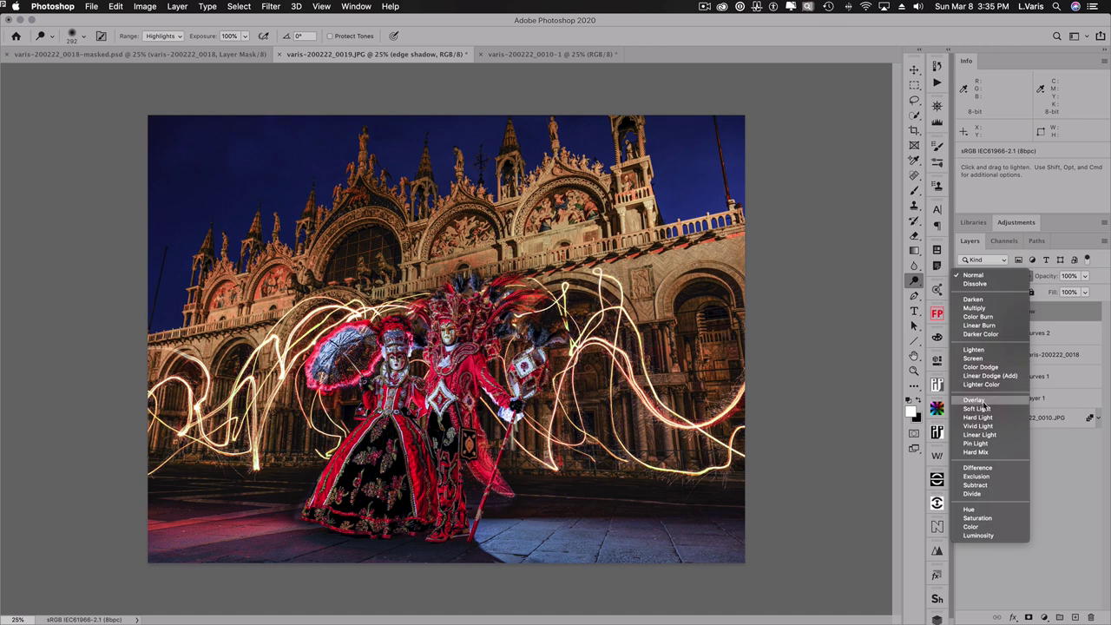
left_click(988, 309)
Step: Draw a black gradient up from the bottom edge and set the layer opacity to 58%
left_click(913, 251)
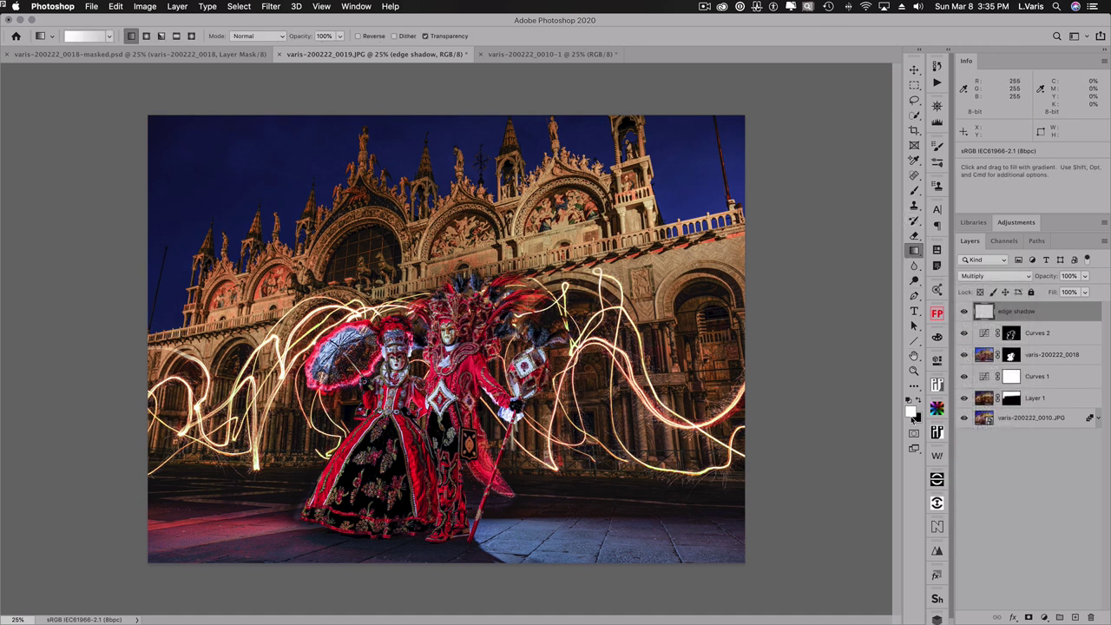
left_click(919, 400)
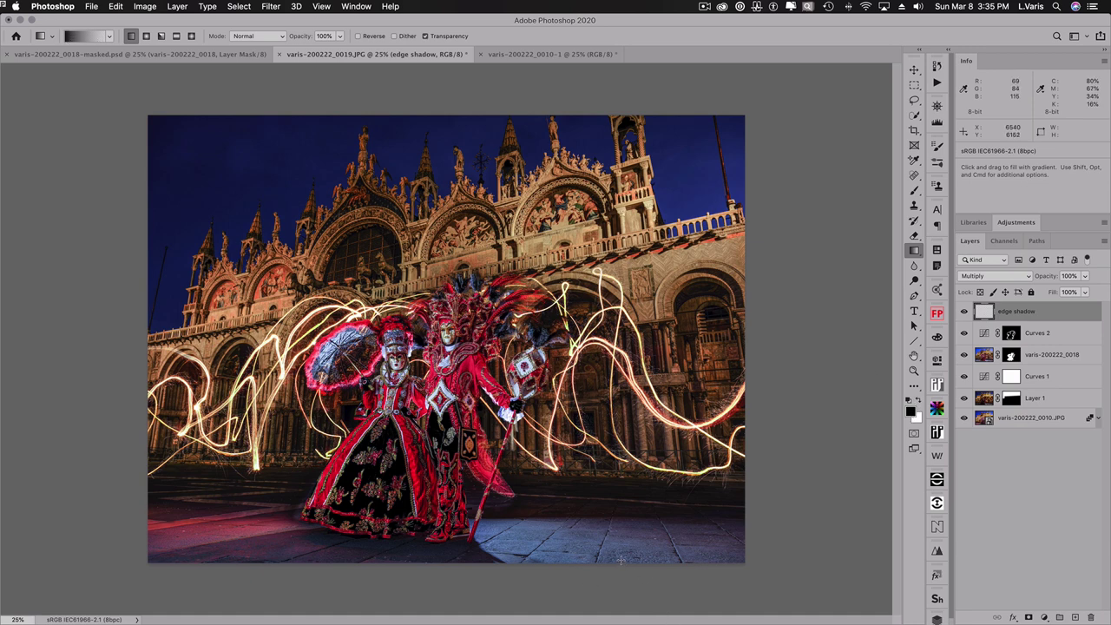
left_click_drag(621, 561, 611, 522)
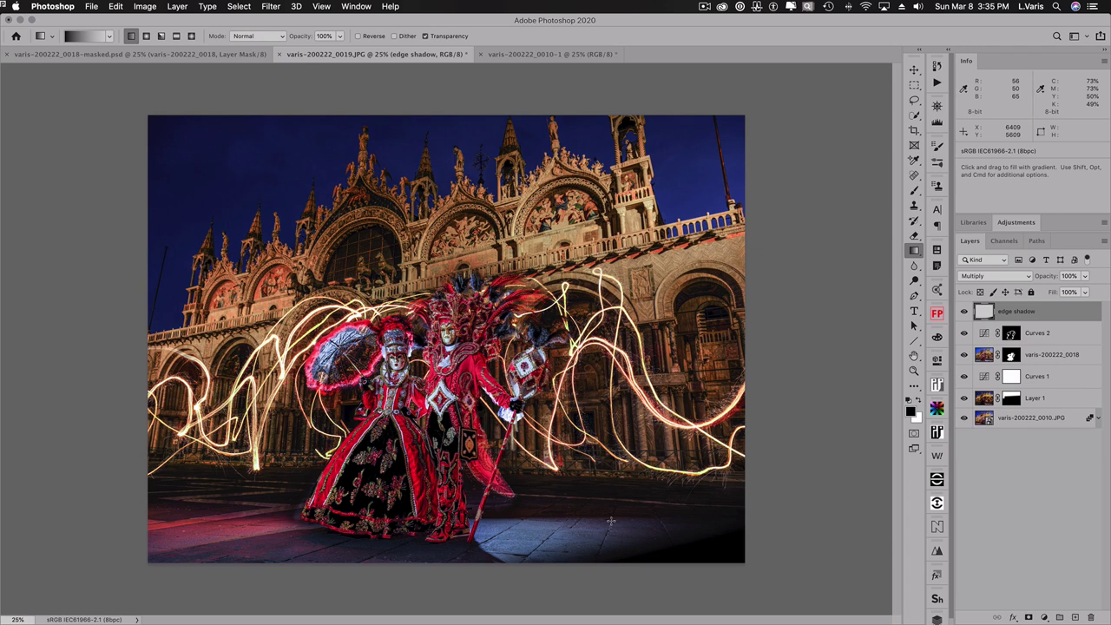
key("super+z")
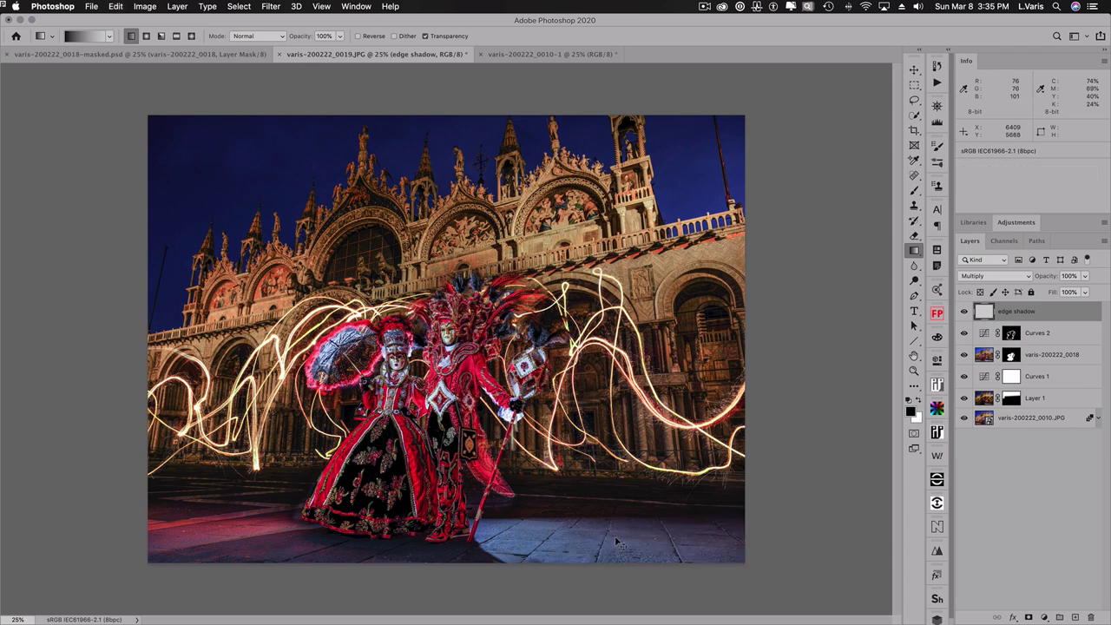
left_click_drag(618, 556, 616, 522)
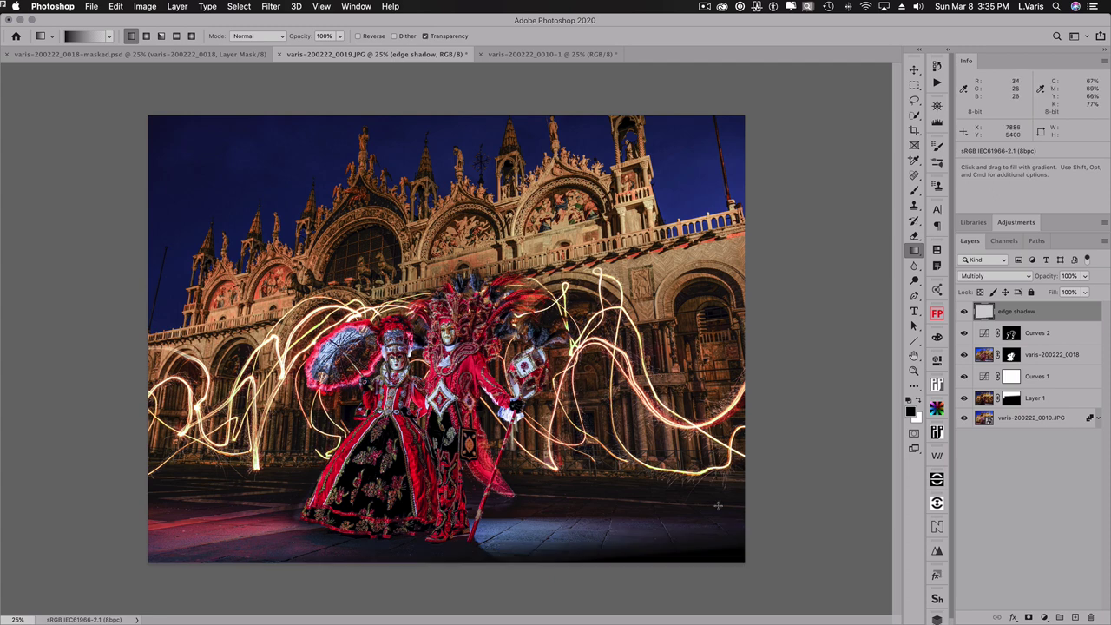
left_click(1083, 276)
left_click_drag(1088, 294, 1069, 296)
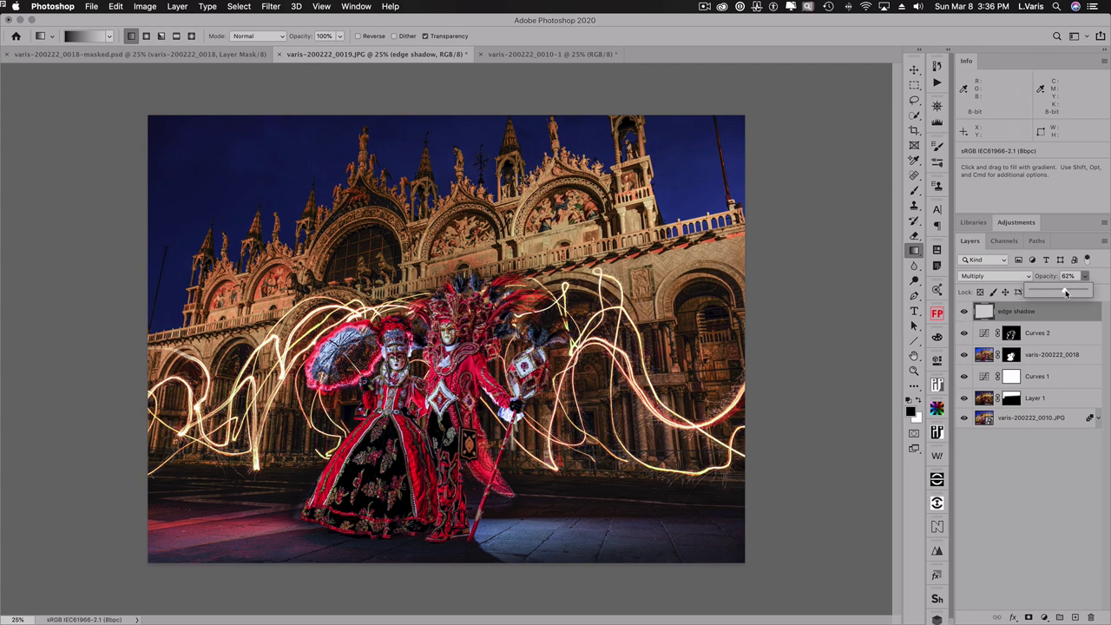
left_click_drag(156, 553, 194, 508)
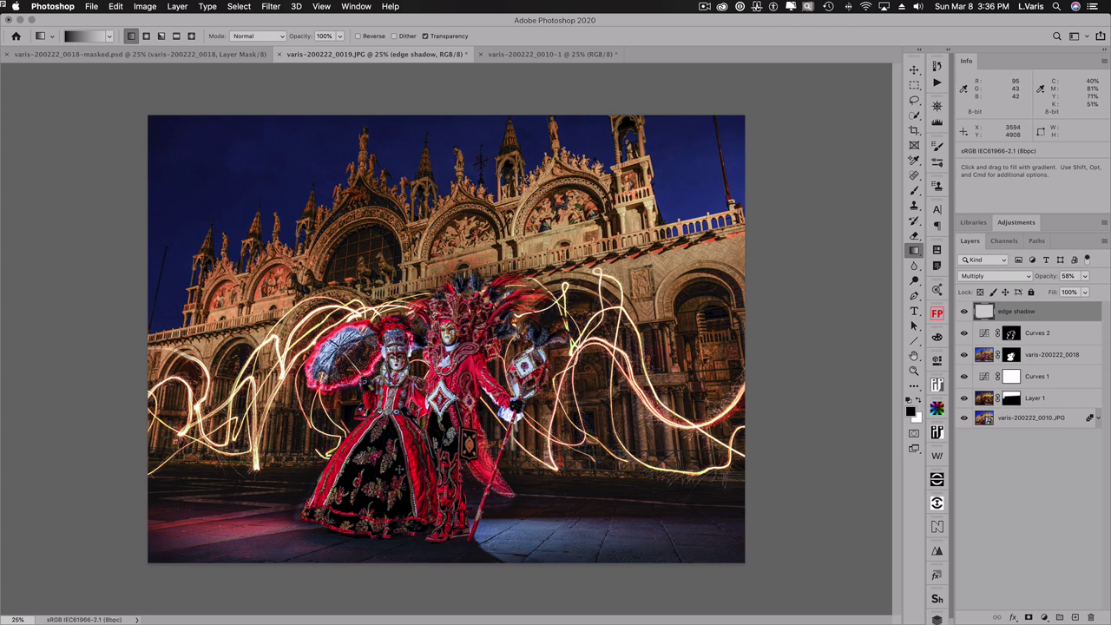
Step: Add a Curves 3 adjustment clipped to varis-200222_0018 and zoom in on the two figures
left_click(984, 356)
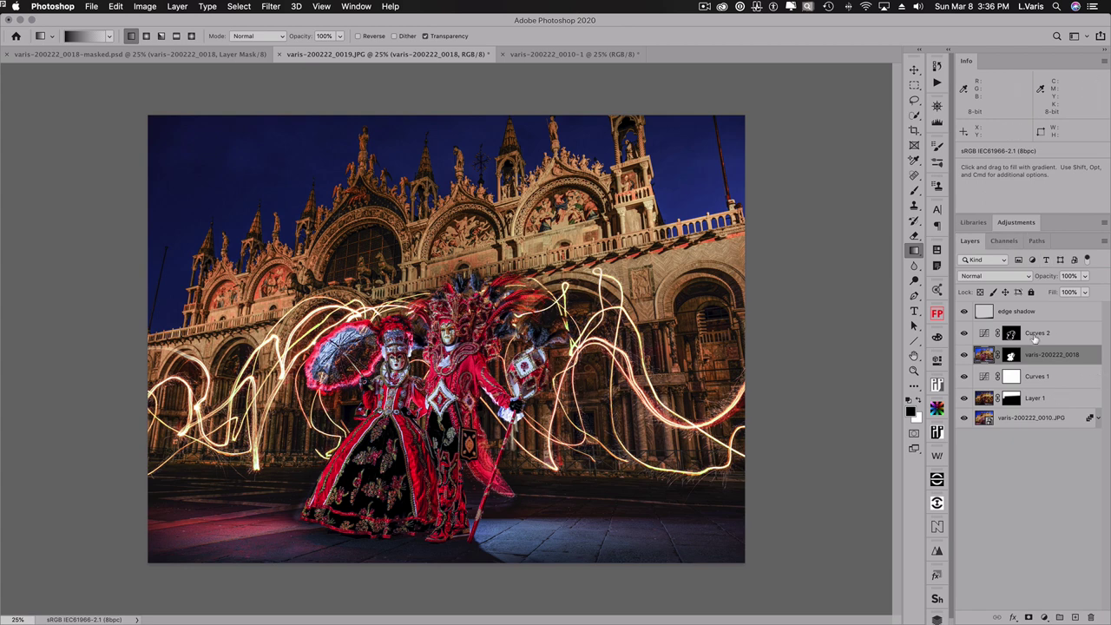
left_click(1044, 617)
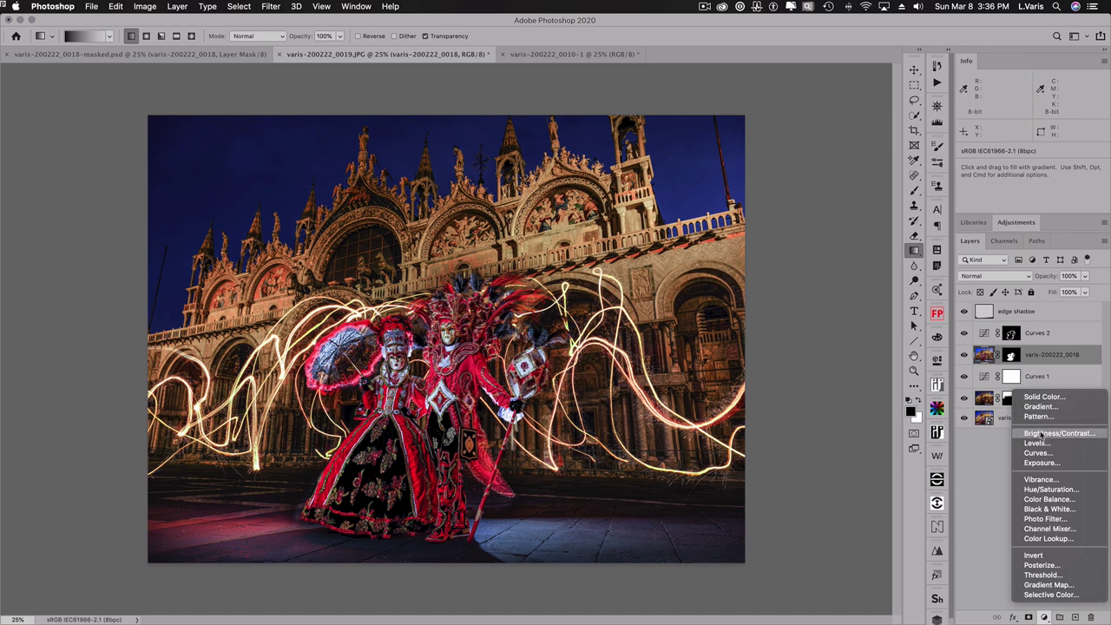
left_click(1039, 454)
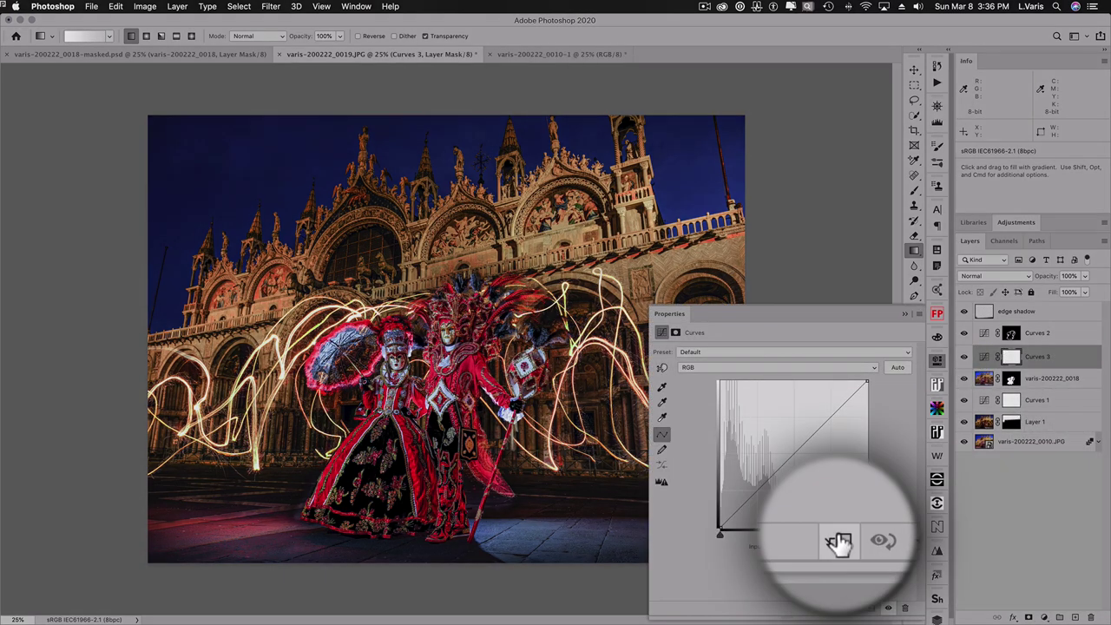
left_click(838, 607)
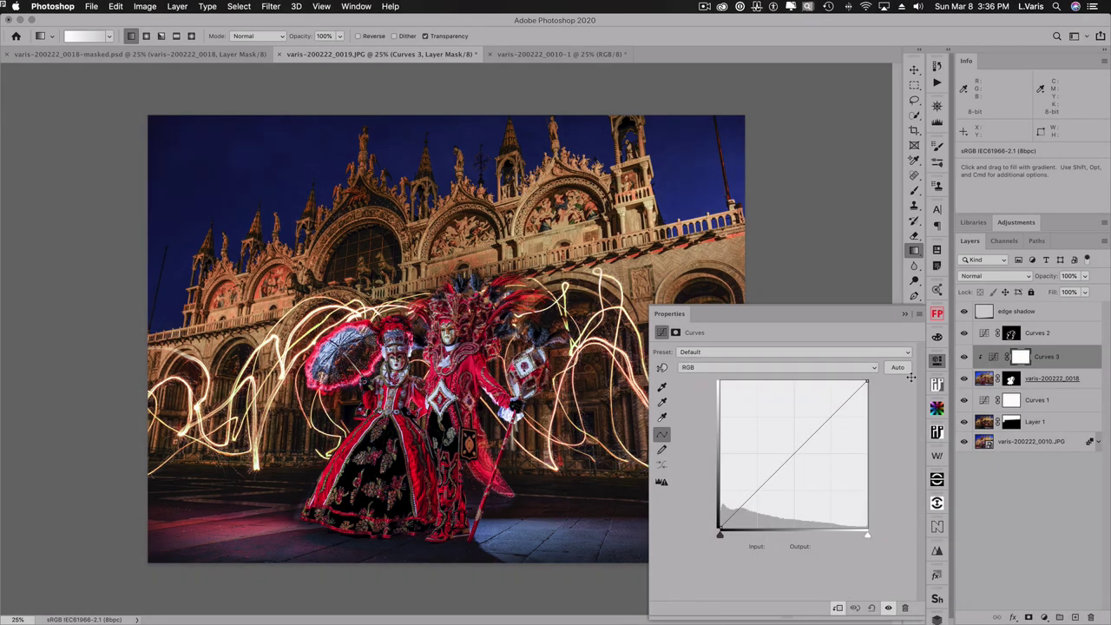
key("super+space")
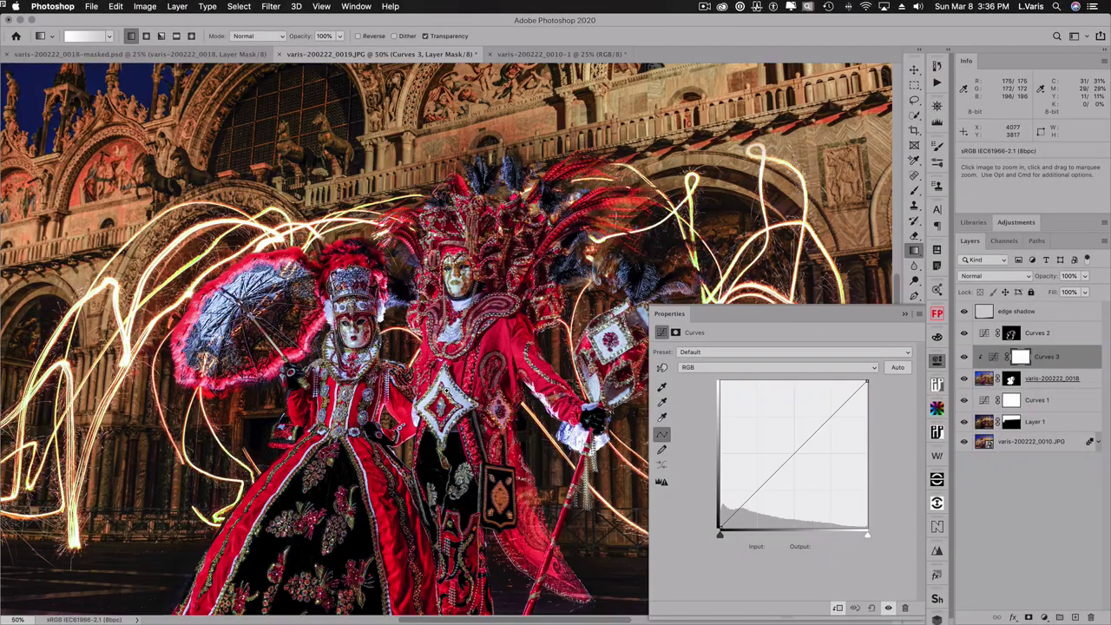
left_click_drag(513, 451, 487, 372)
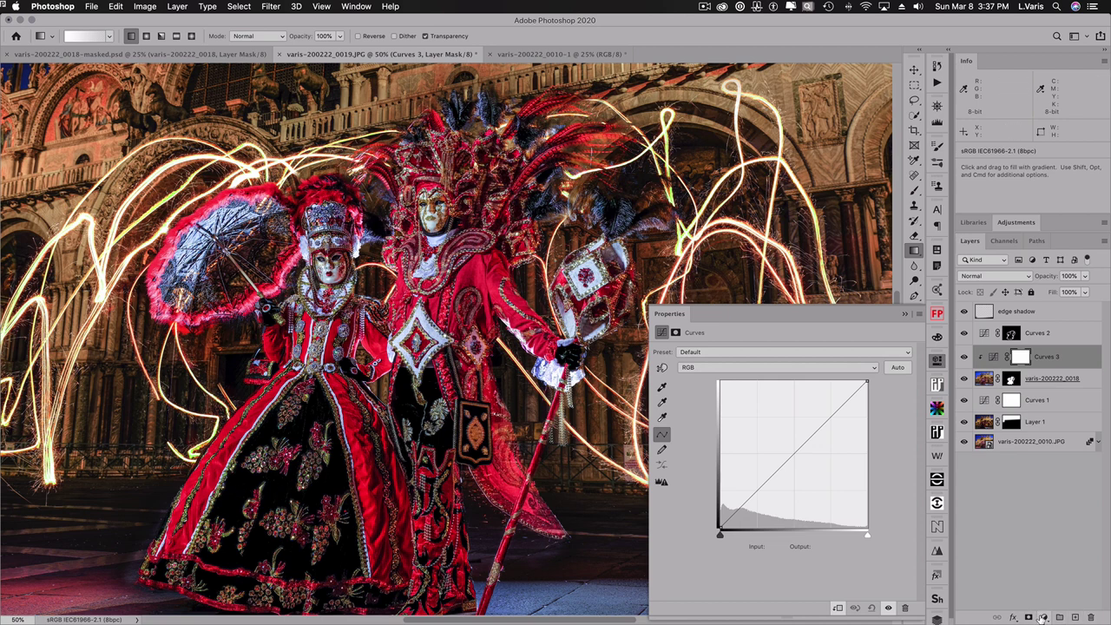
left_click(1016, 222)
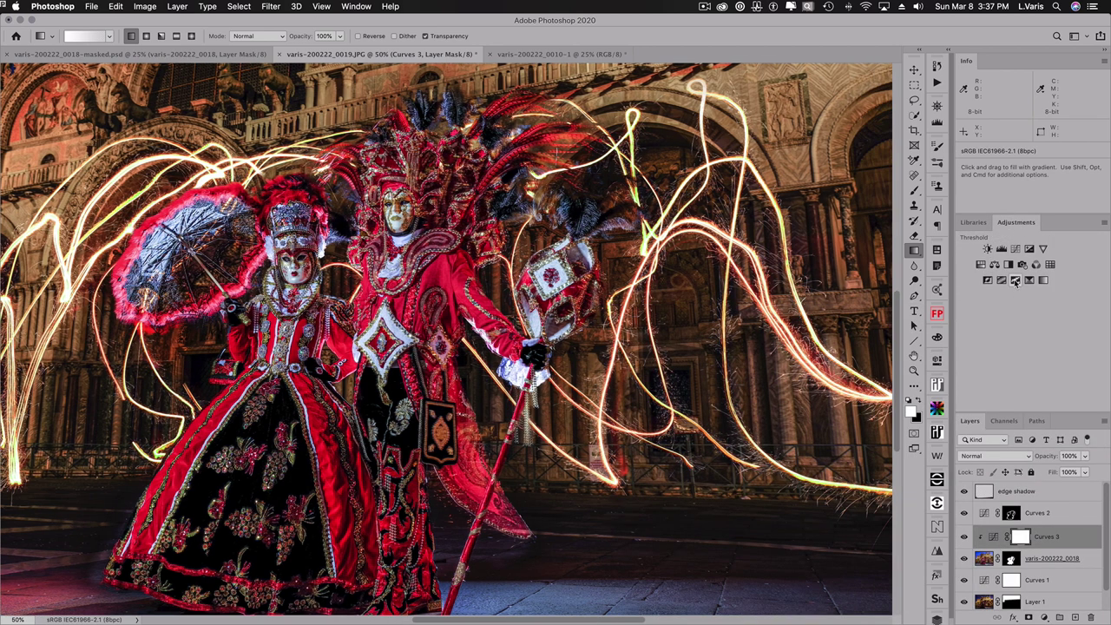
Step: Add a clipped Threshold layer, raise it, and place a color sampler on the brightest costume spot
left_click(1016, 280)
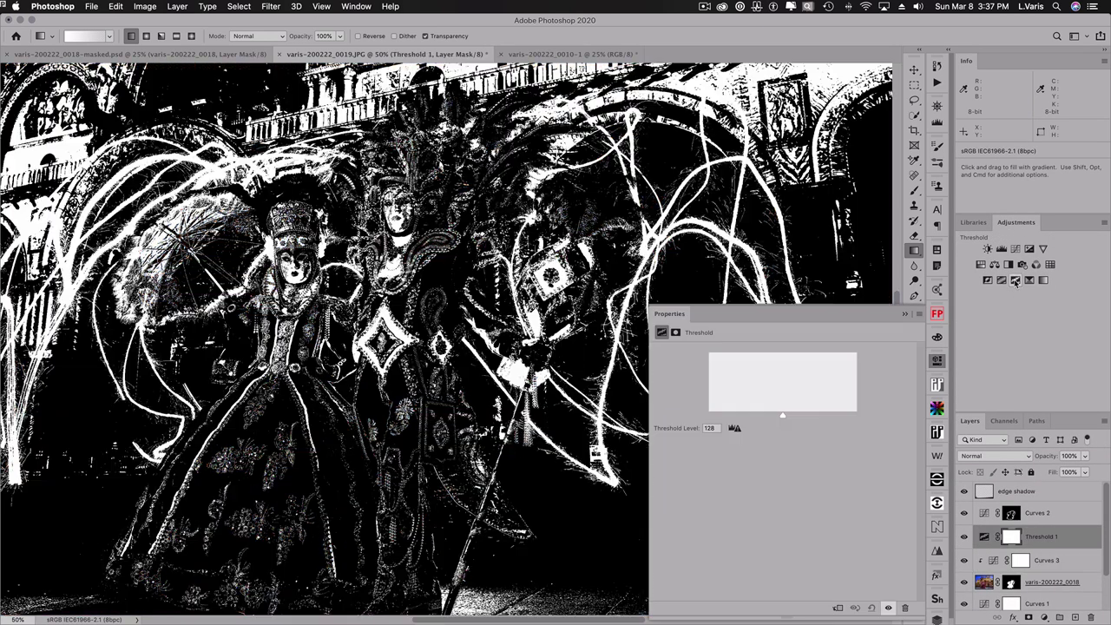
left_click(838, 608)
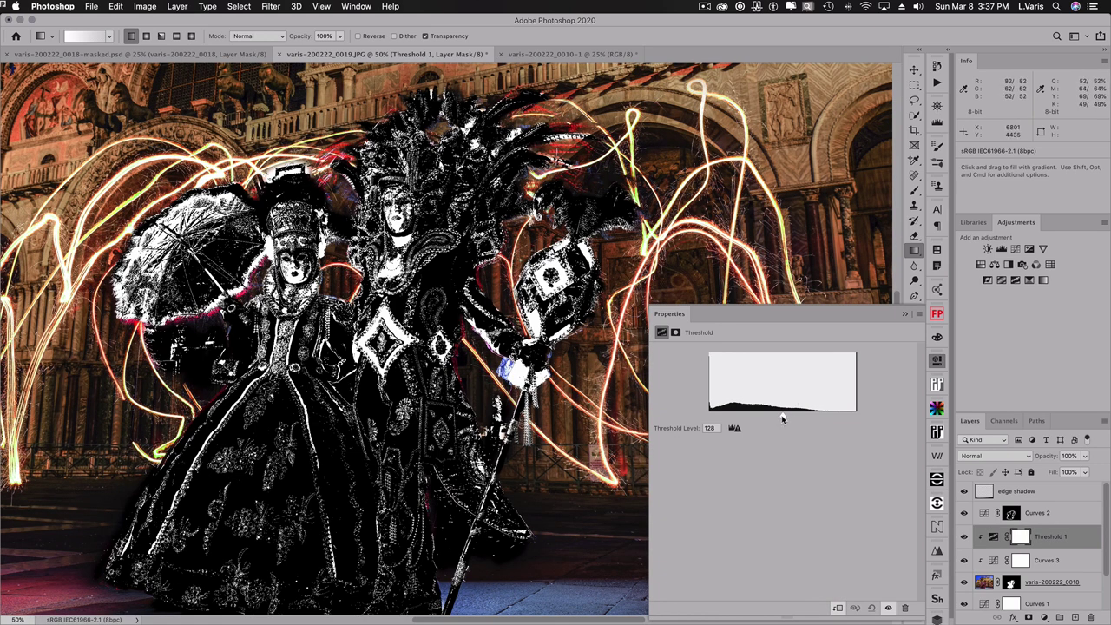
left_click_drag(782, 418, 851, 418)
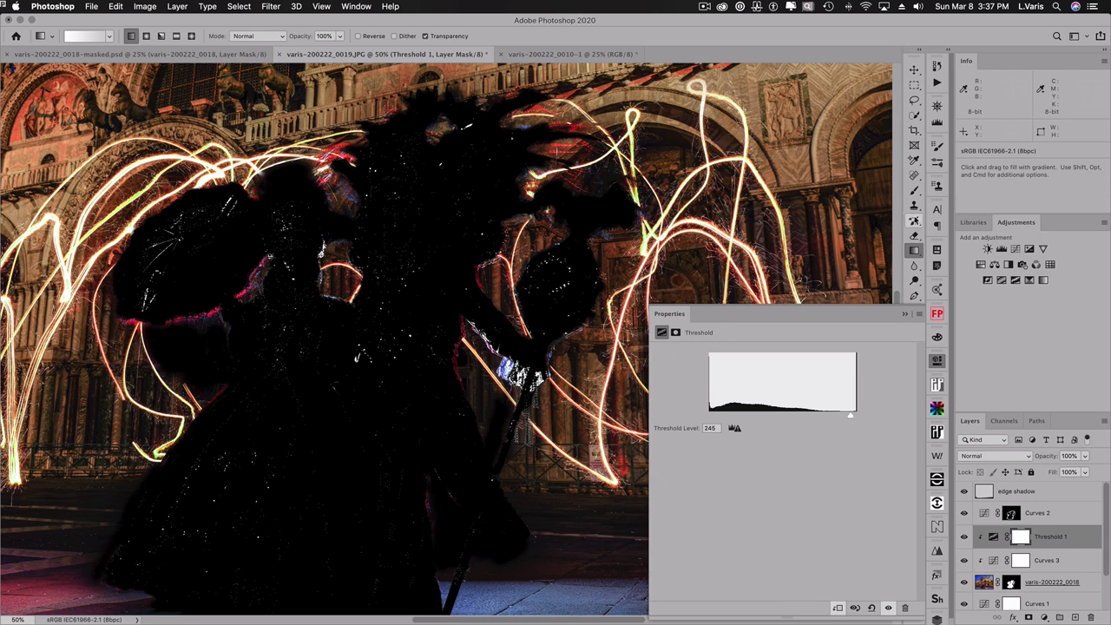
left_click(915, 161)
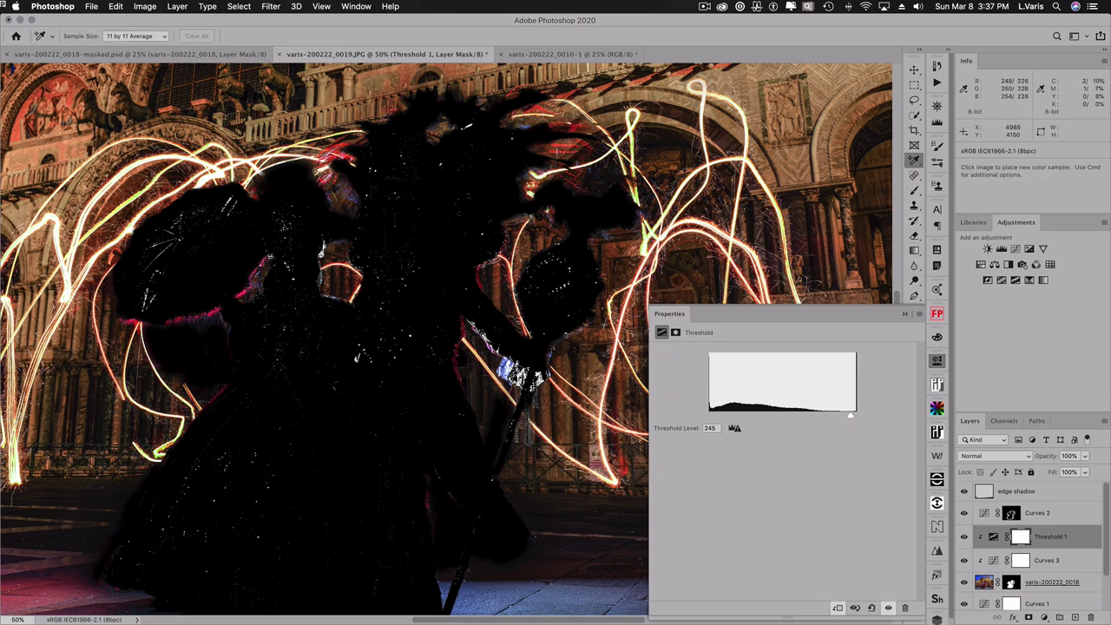
left_click(519, 376)
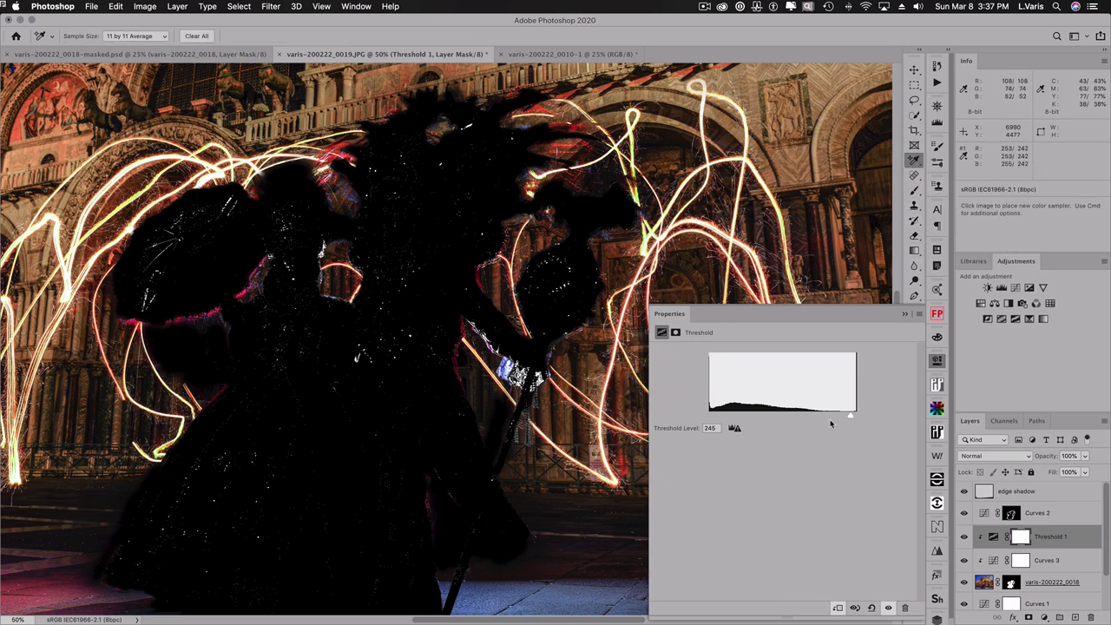
Step: Lower the threshold, sample the darkest dress spot, then delete Threshold 1
left_click_drag(847, 418, 701, 423)
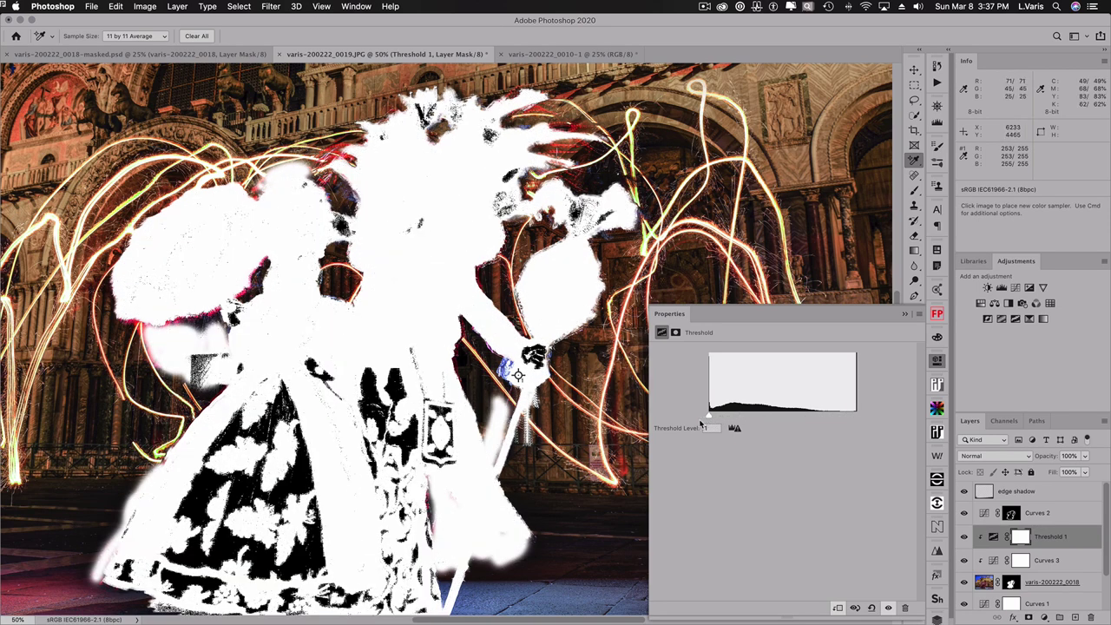
left_click(393, 389)
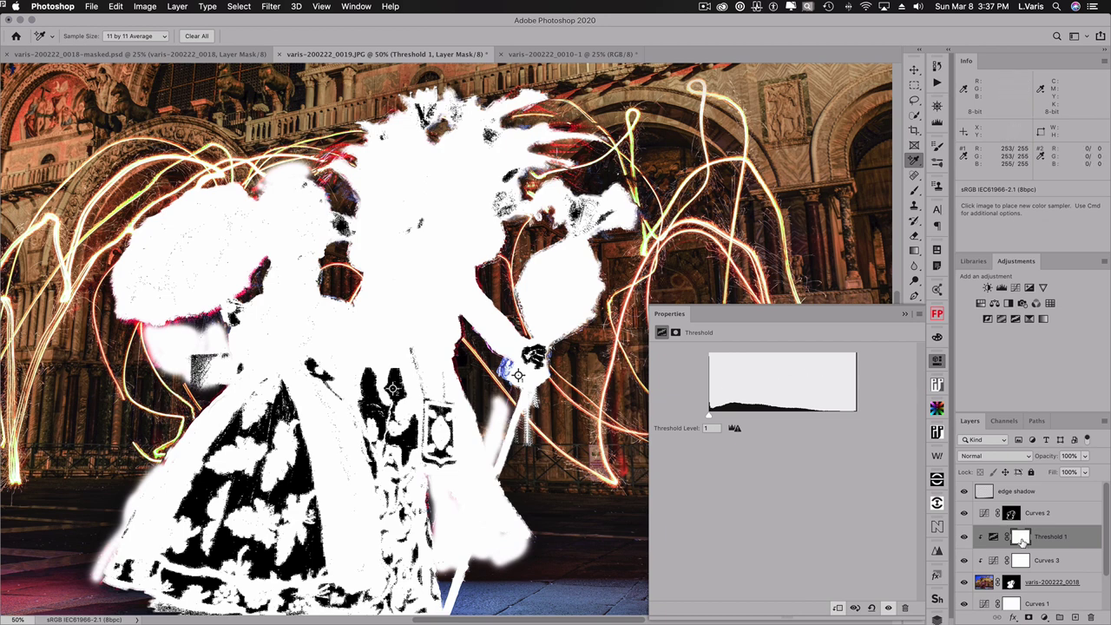
left_click_drag(992, 539, 1092, 615)
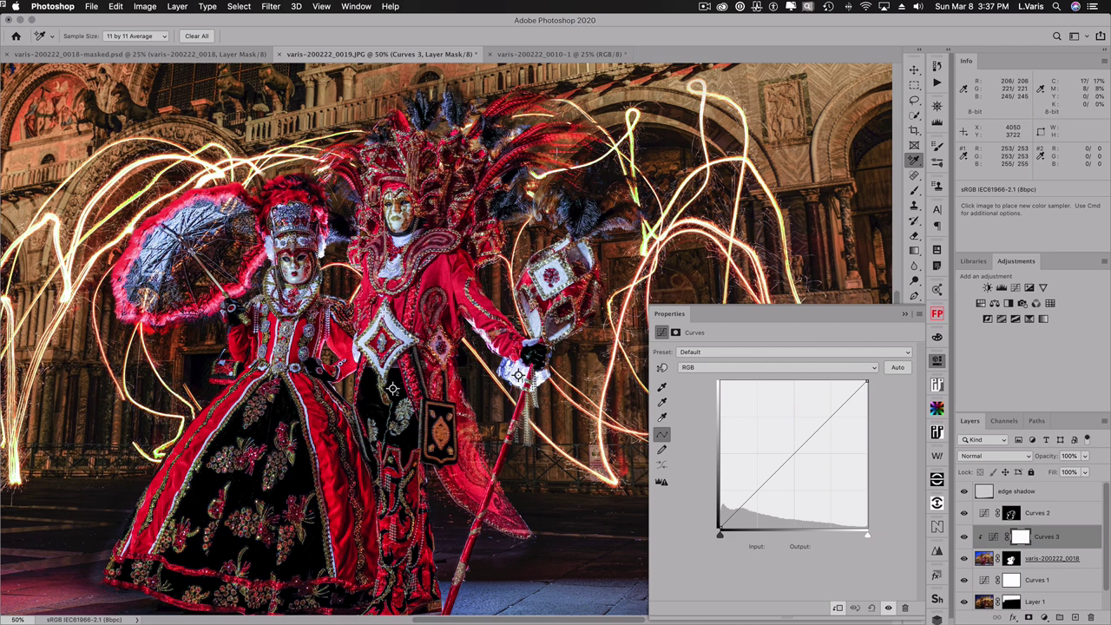
Step: Place a third color sampler on the costume and pull the Red curve's white point left
left_click(384, 313)
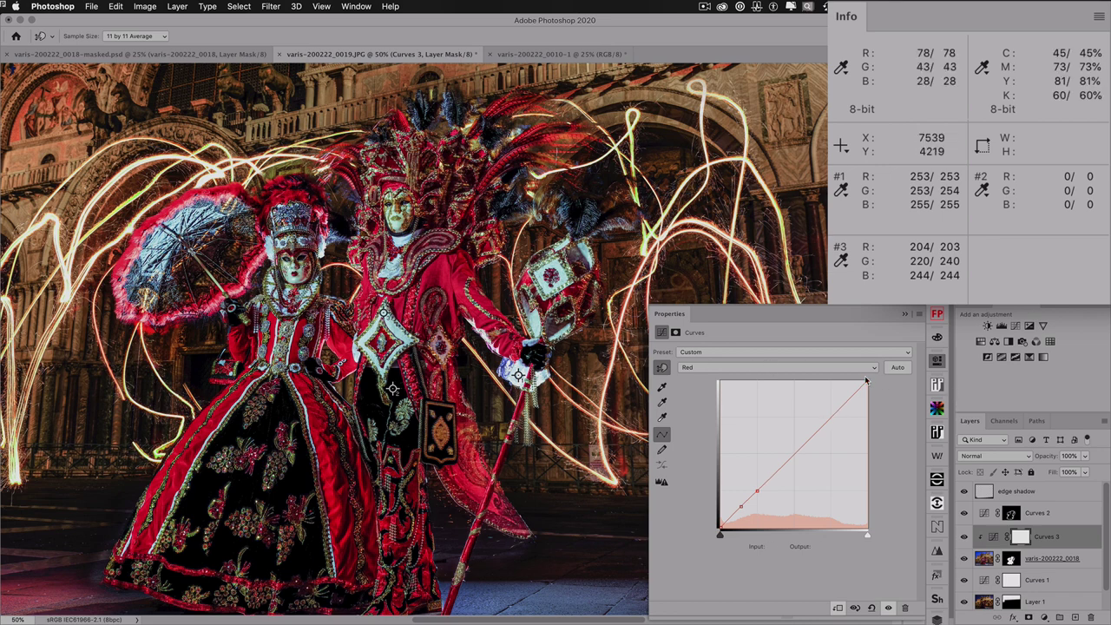
left_click_drag(838, 410, 868, 382)
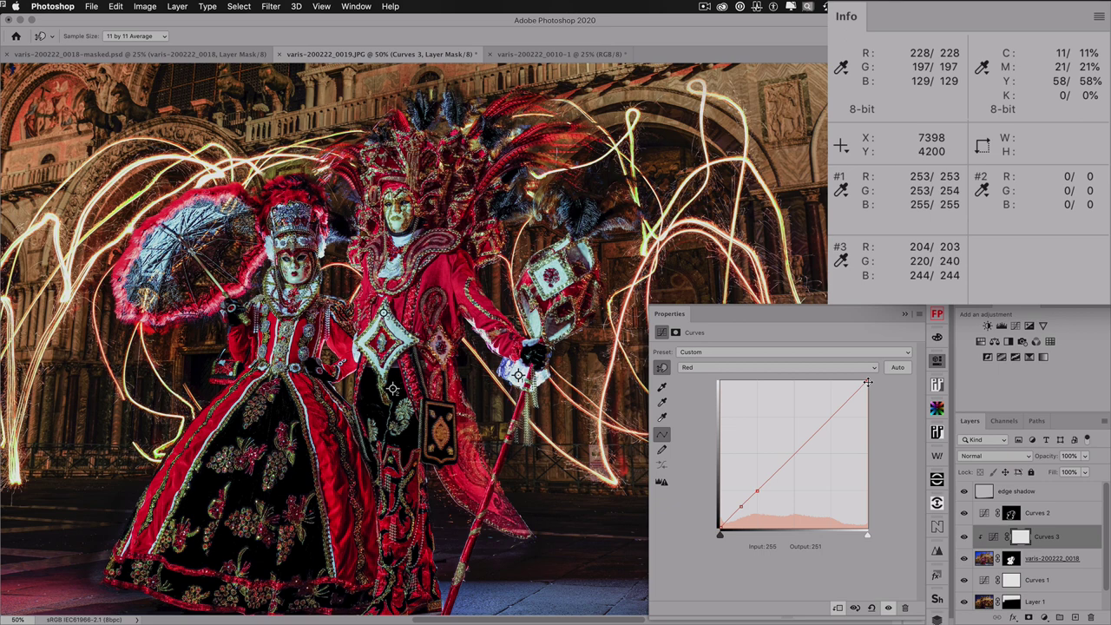
left_click_drag(868, 382, 841, 379)
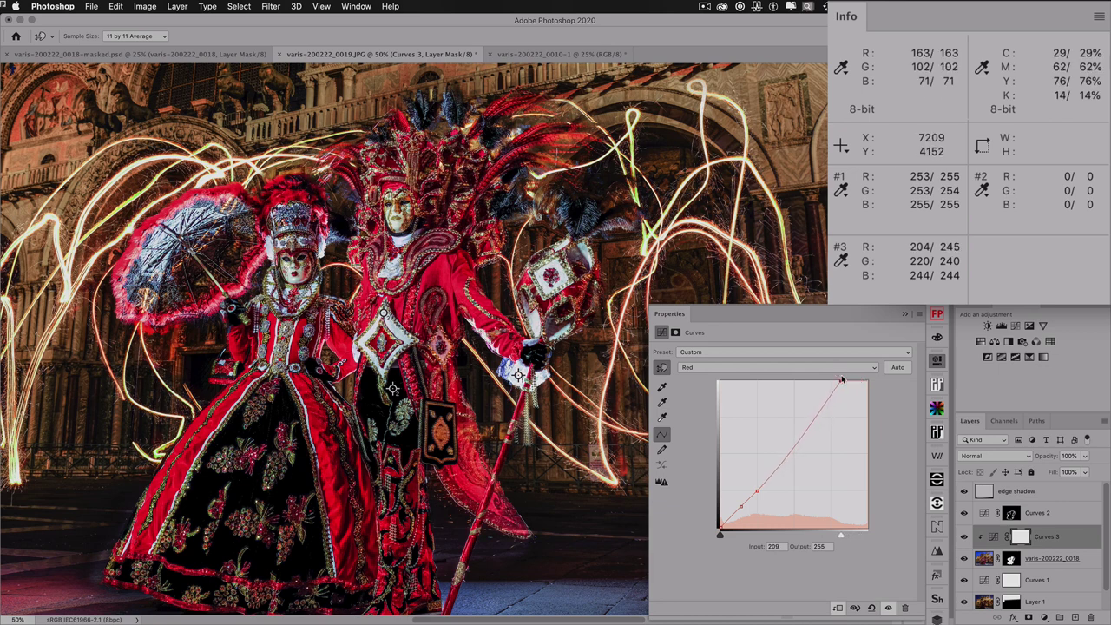
Step: Pull the Green curve's white point left so input 228 maps to 255
left_click(749, 367)
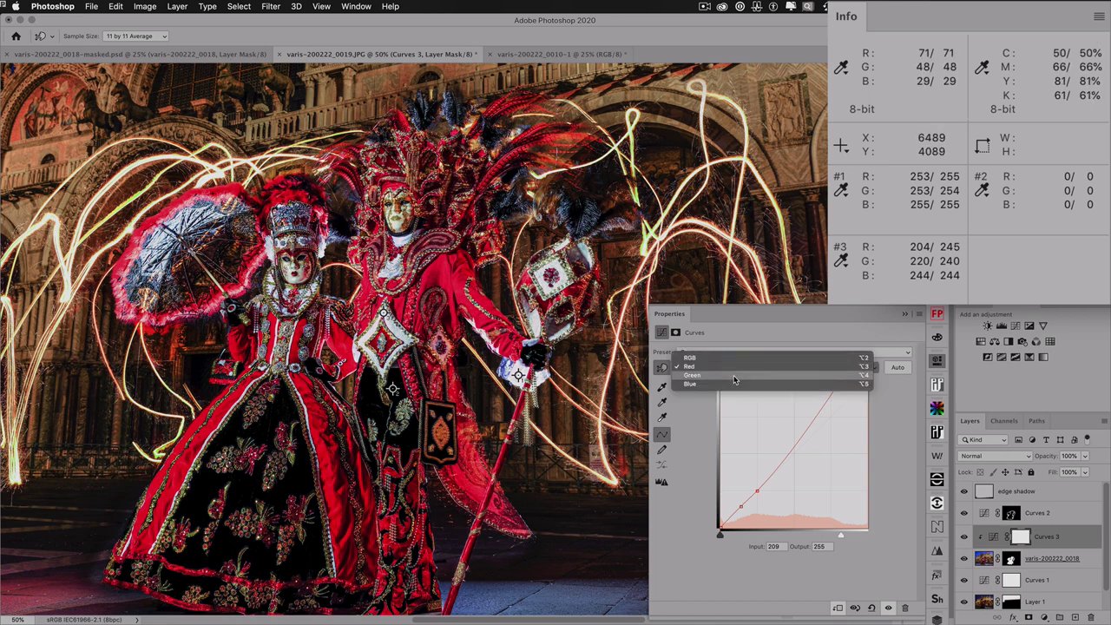
left_click(735, 379)
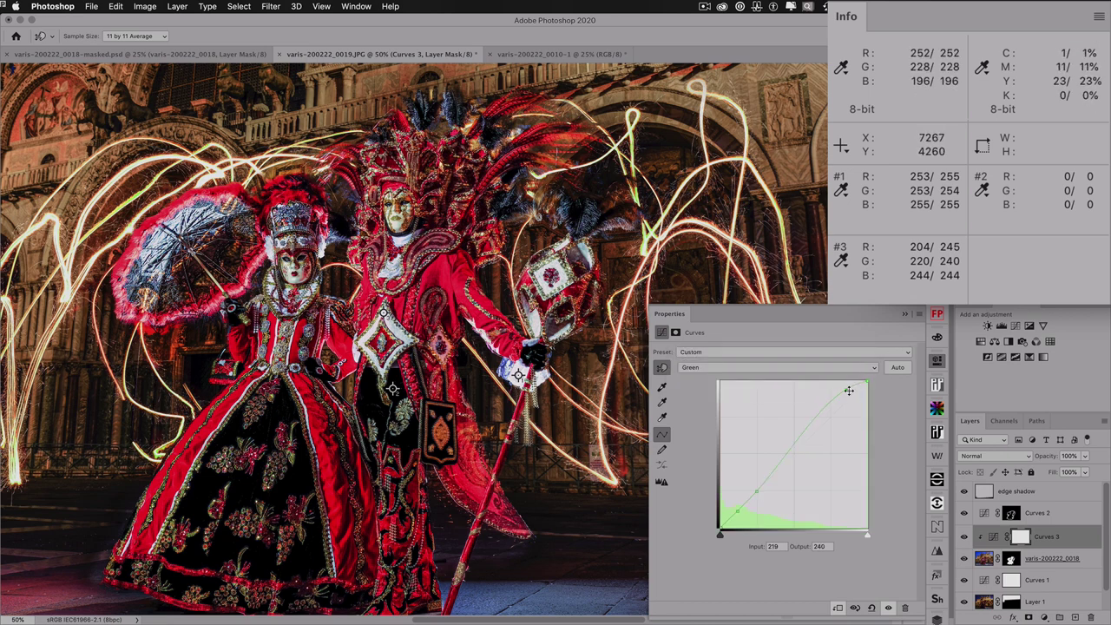
left_click_drag(867, 382, 852, 380)
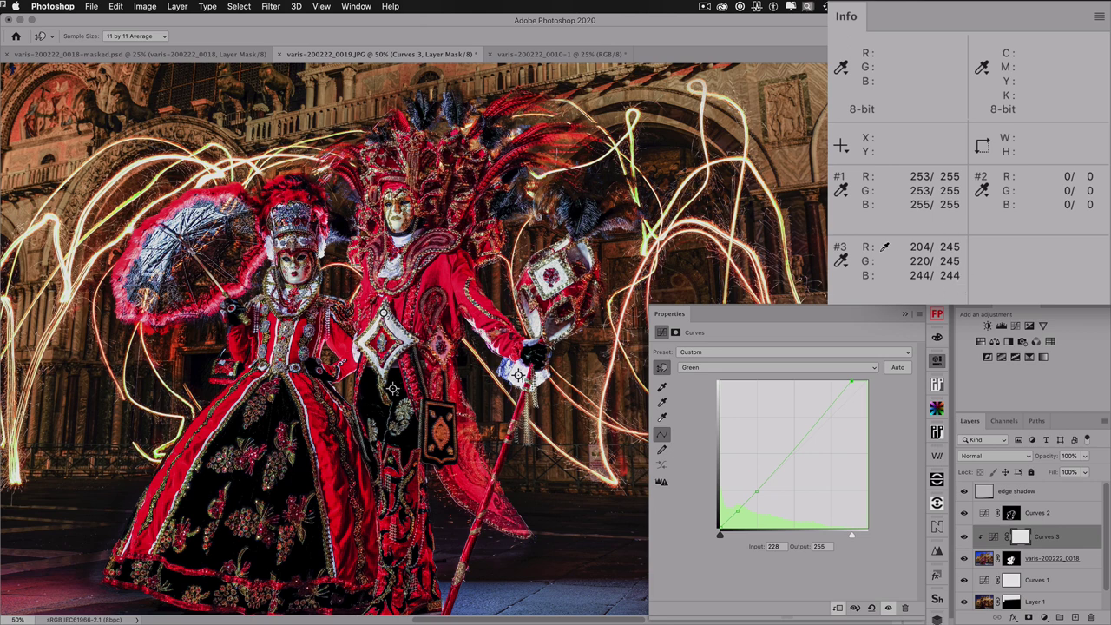
left_click(521, 371, "super")
key("super+z")
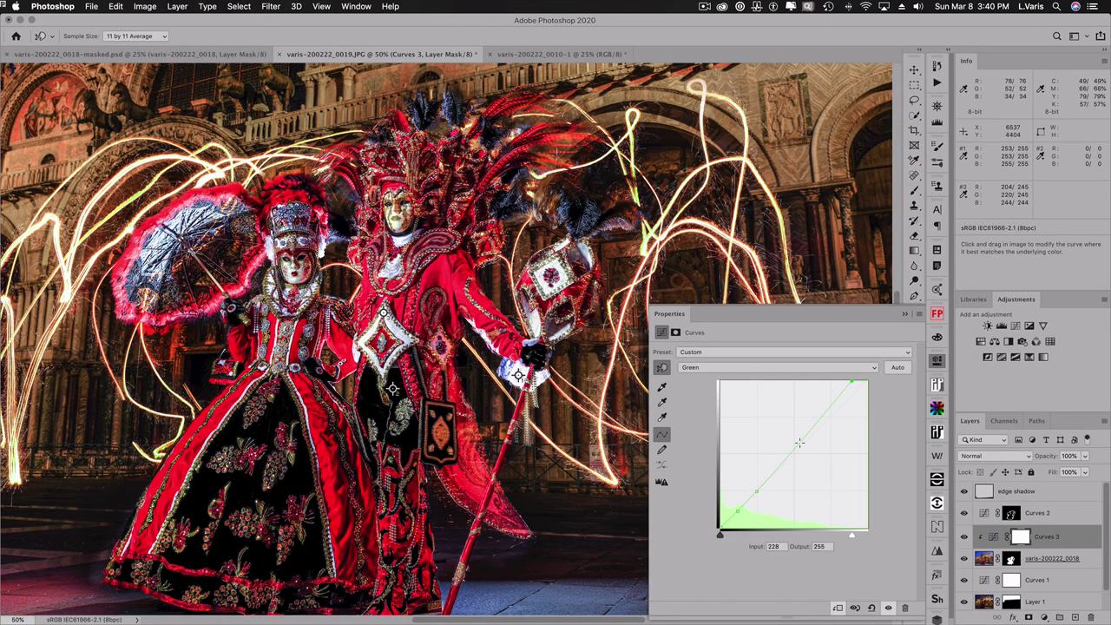
Step: Toggle Curves 3 on and off repeatedly to compare the brightened costumes
left_click(965, 537)
left_click(964, 538)
left_click(964, 539)
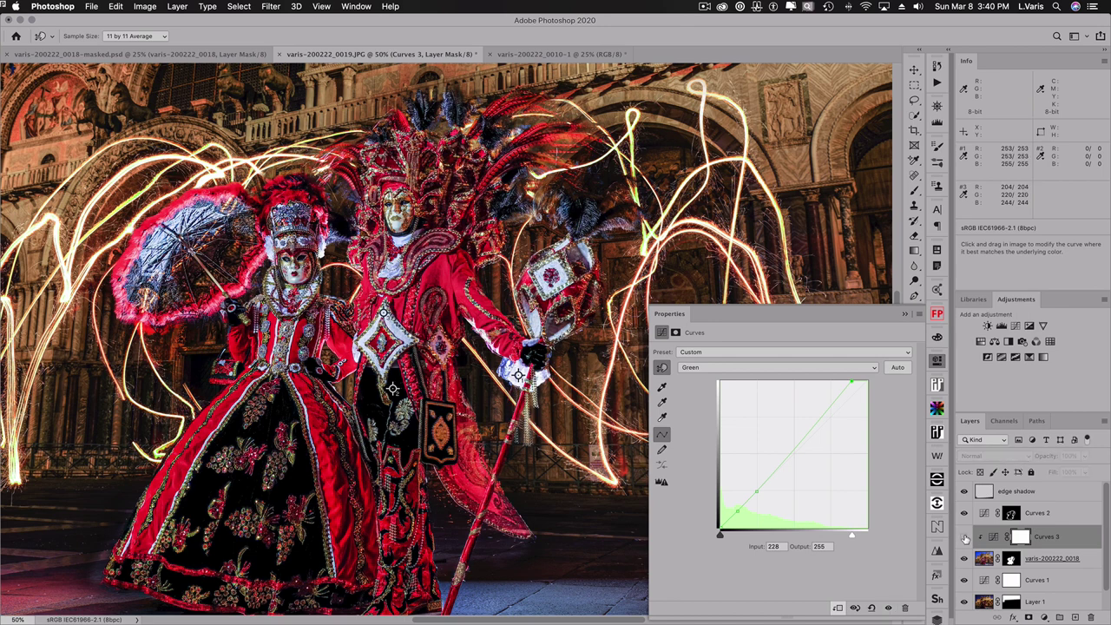
left_click(965, 538)
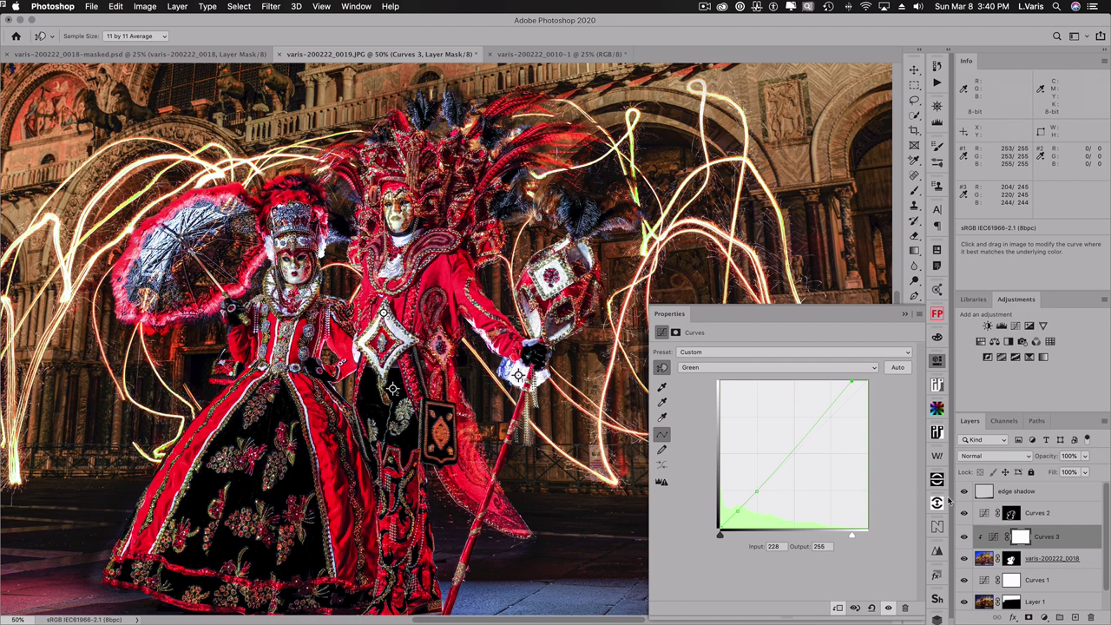
left_click(965, 538)
left_click(965, 539)
left_click(964, 539)
left_click(965, 538)
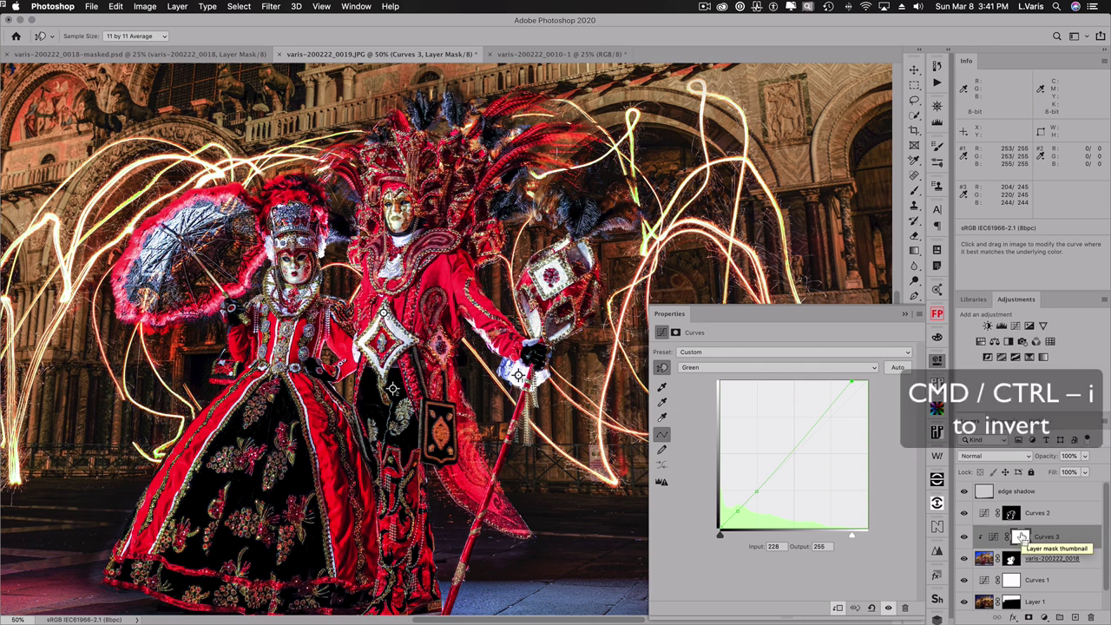
Step: Invert the Curves 3 mask to black and paint the brightening back onto the white diamond
left_click(1022, 537)
key("super+i")
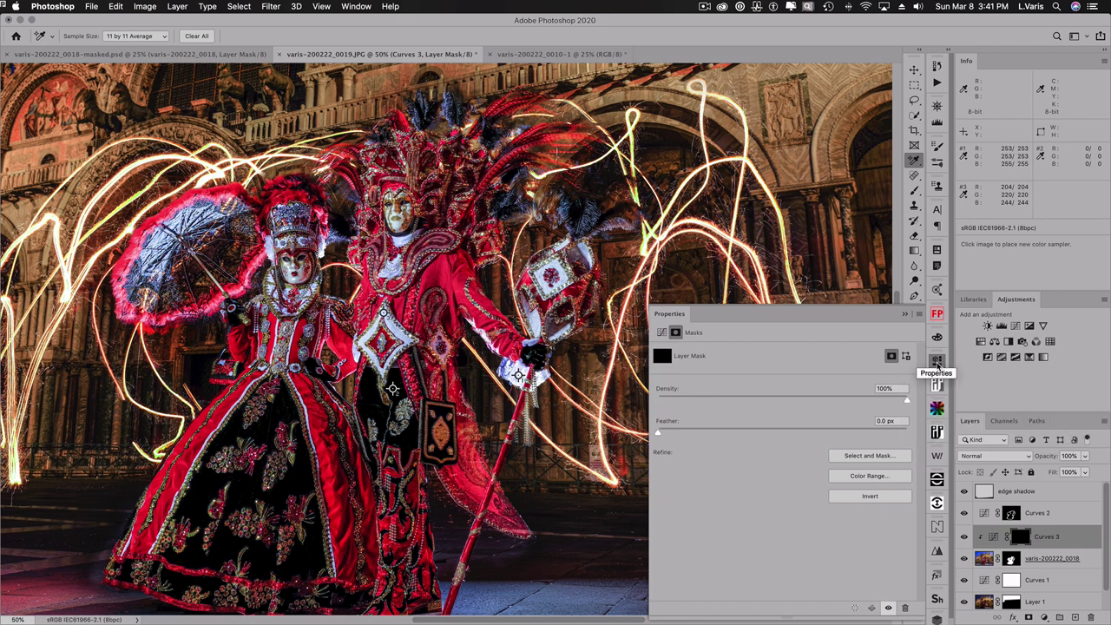
left_click(937, 363)
key("b")
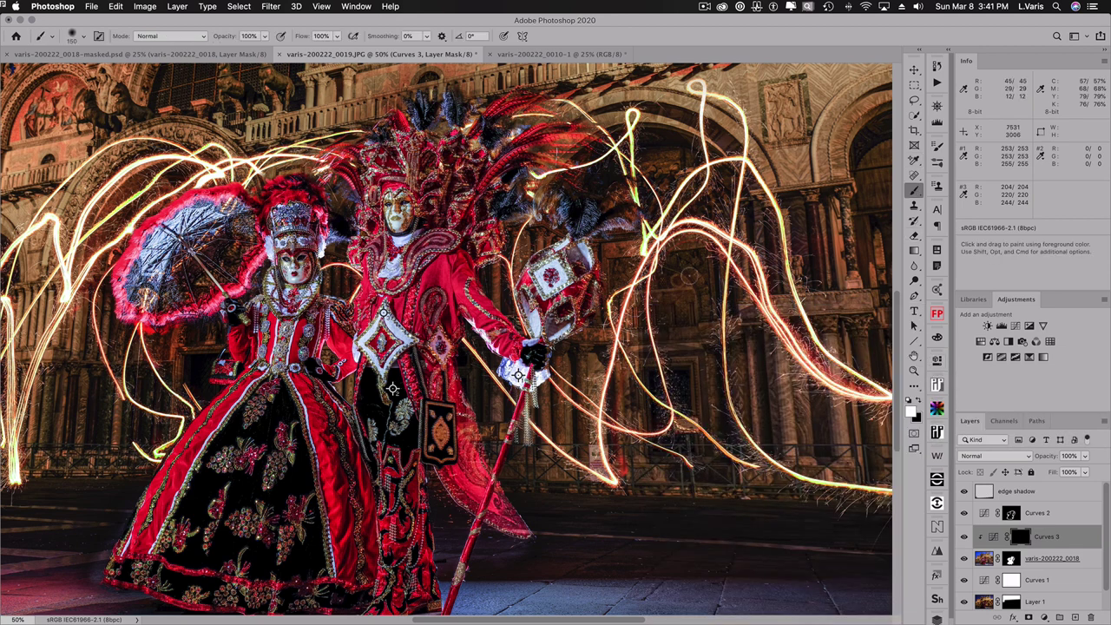
key("super+space")
left_click(393, 388)
left_click(388, 364)
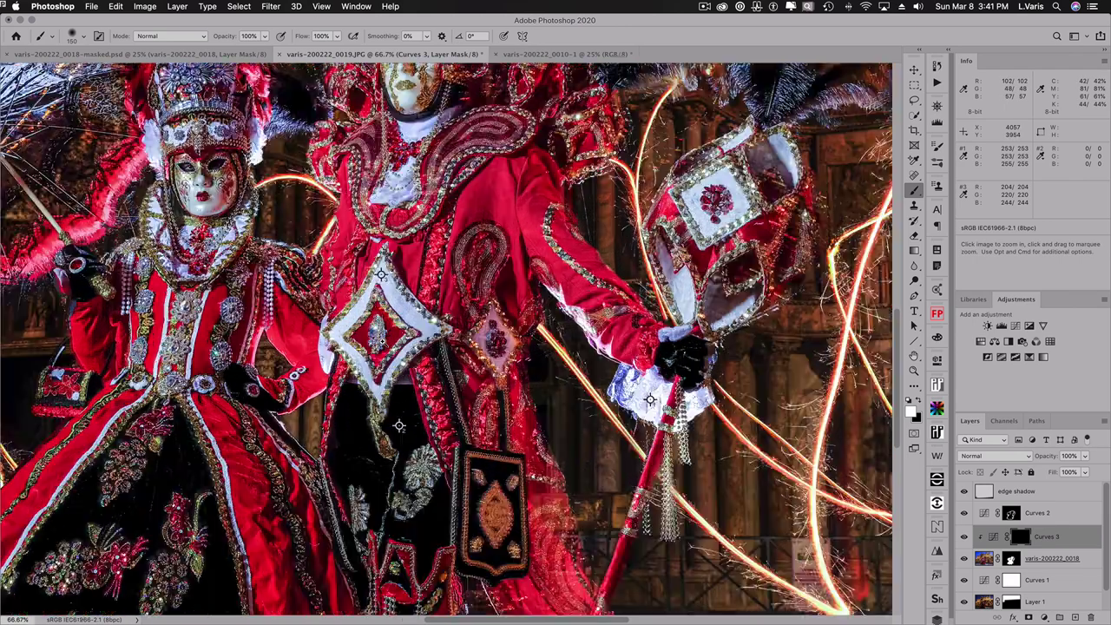
left_click(415, 510)
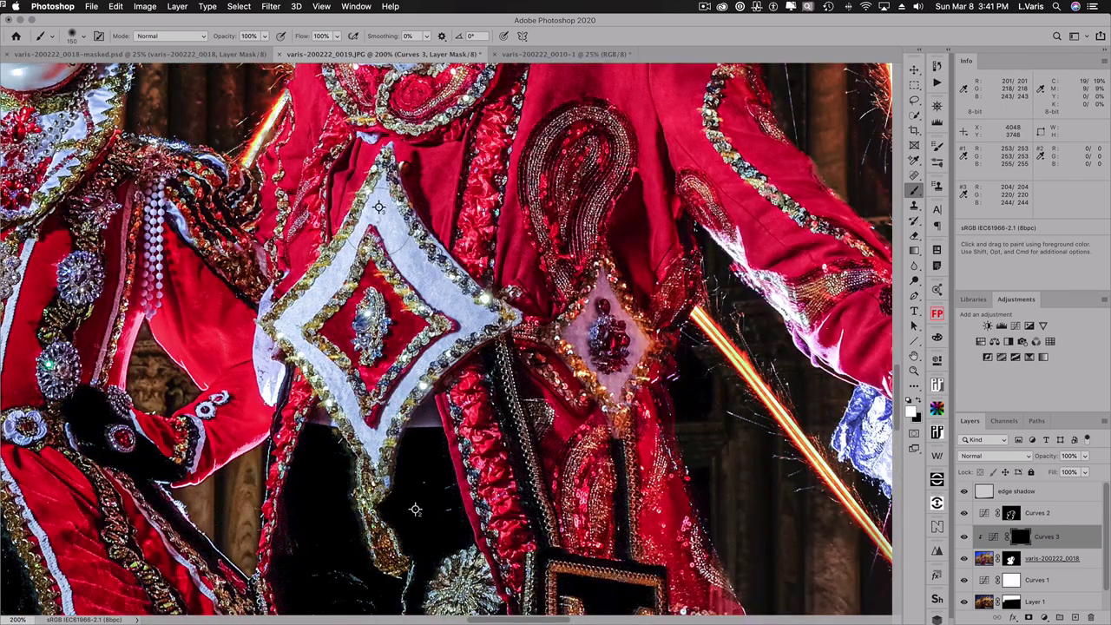
key("bracketleft")
key("bracketleft")
key("bracketleft")
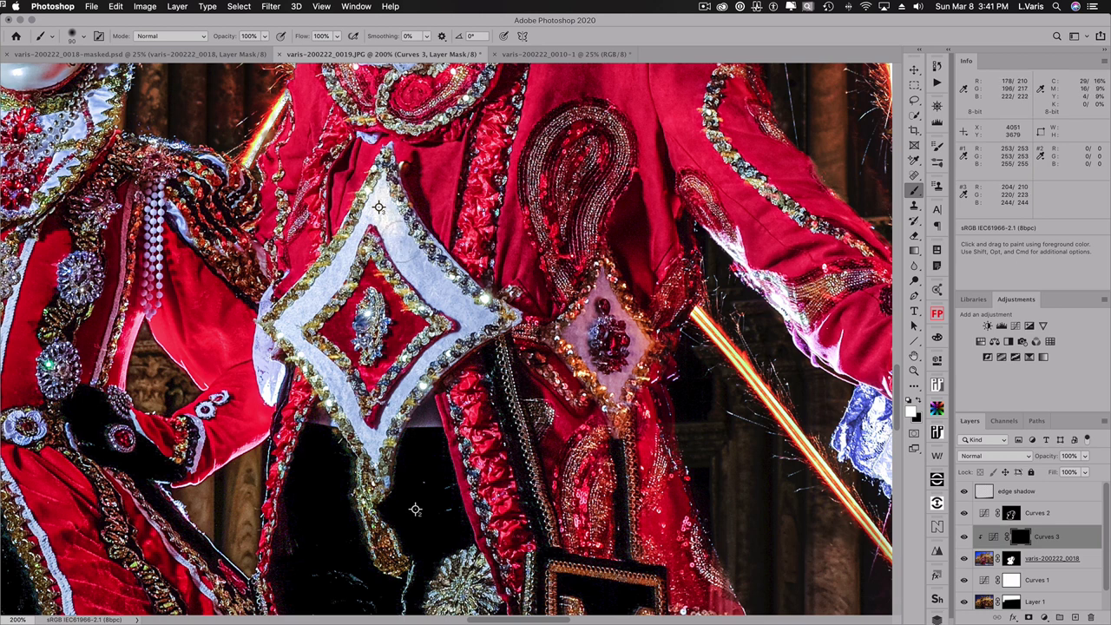
mouse_move(412, 254)
left_mouse_down()
mouse_move(476, 315)
mouse_move(298, 331)
mouse_move(300, 311)
mouse_move(395, 222)
left_mouse_up()
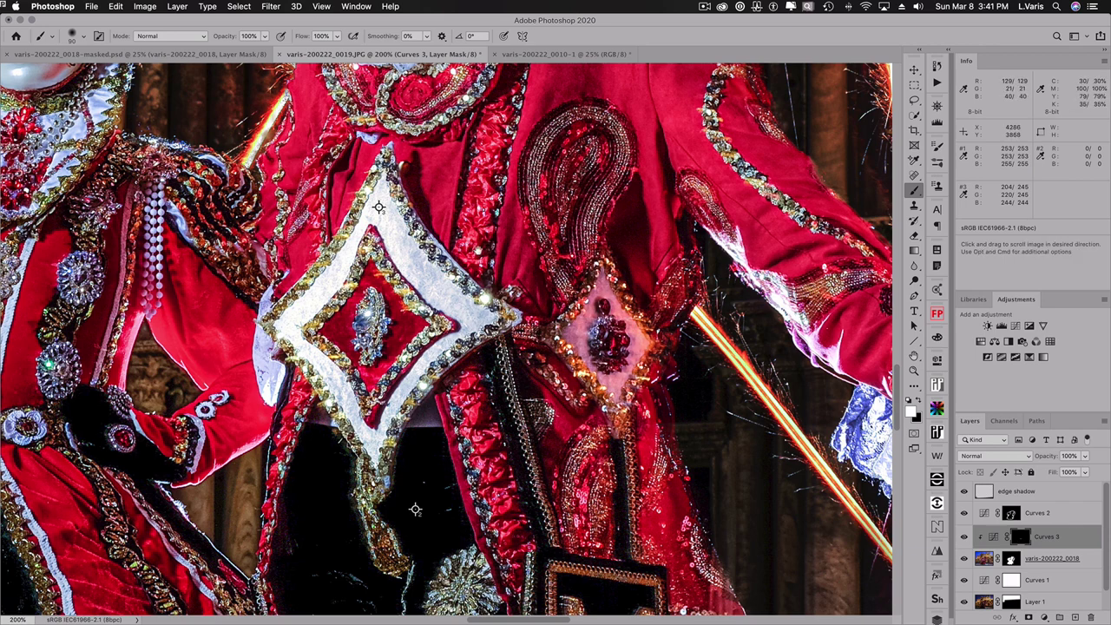
Step: Paint white over both figures' mask faces, including the right mask's chin and collar
left_click_drag(468, 254, 494, 384)
mouse_move(405, 337)
left_mouse_down()
mouse_move(465, 511)
mouse_move(462, 610)
left_mouse_up()
mouse_move(488, 197)
left_mouse_down()
mouse_move(489, 167)
mouse_move(521, 278)
mouse_move(530, 174)
mouse_move(517, 161)
left_mouse_up()
mouse_move(521, 241)
left_mouse_down()
mouse_move(513, 332)
mouse_move(564, 343)
mouse_move(538, 347)
mouse_move(487, 460)
mouse_move(521, 456)
left_mouse_up()
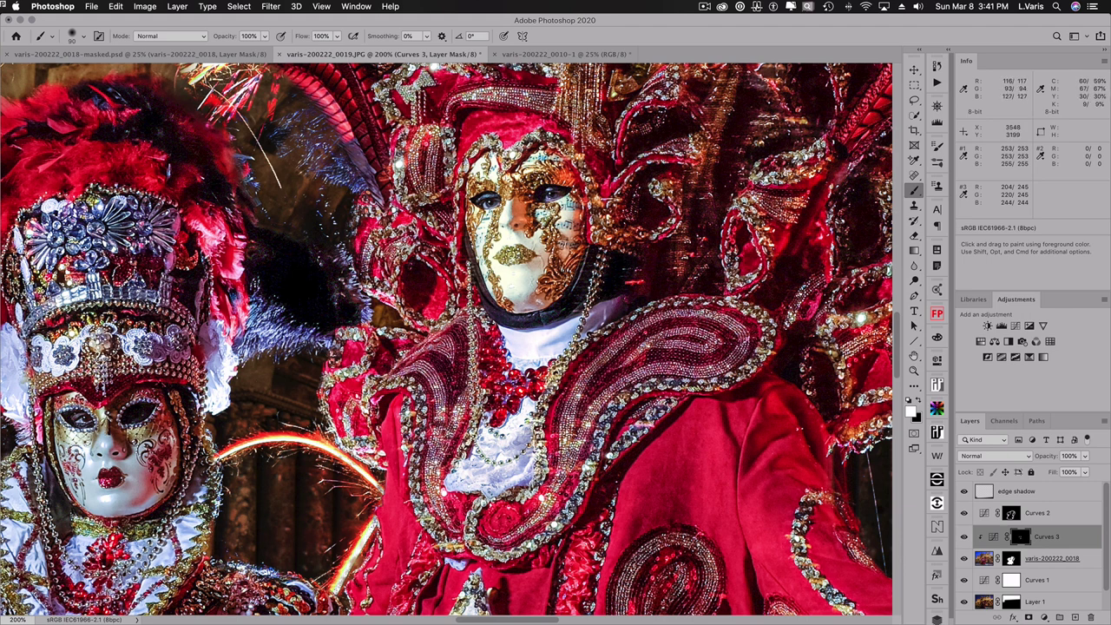
left_click_drag(113, 320, 365, 321)
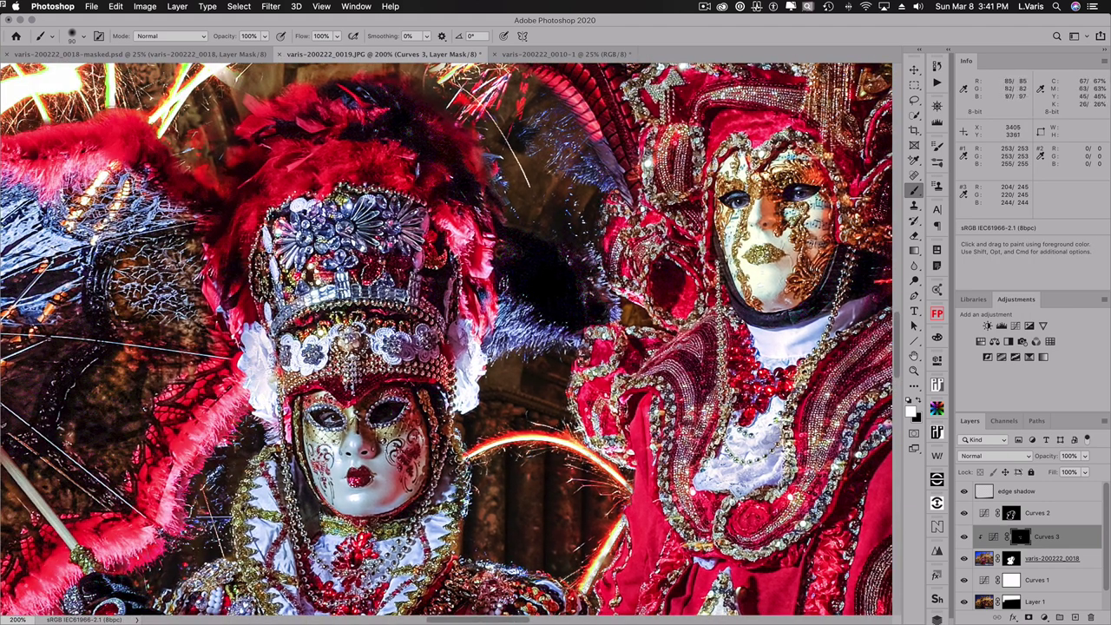
mouse_move(335, 422)
left_mouse_down()
mouse_move(338, 448)
mouse_move(365, 456)
mouse_move(388, 410)
left_mouse_up()
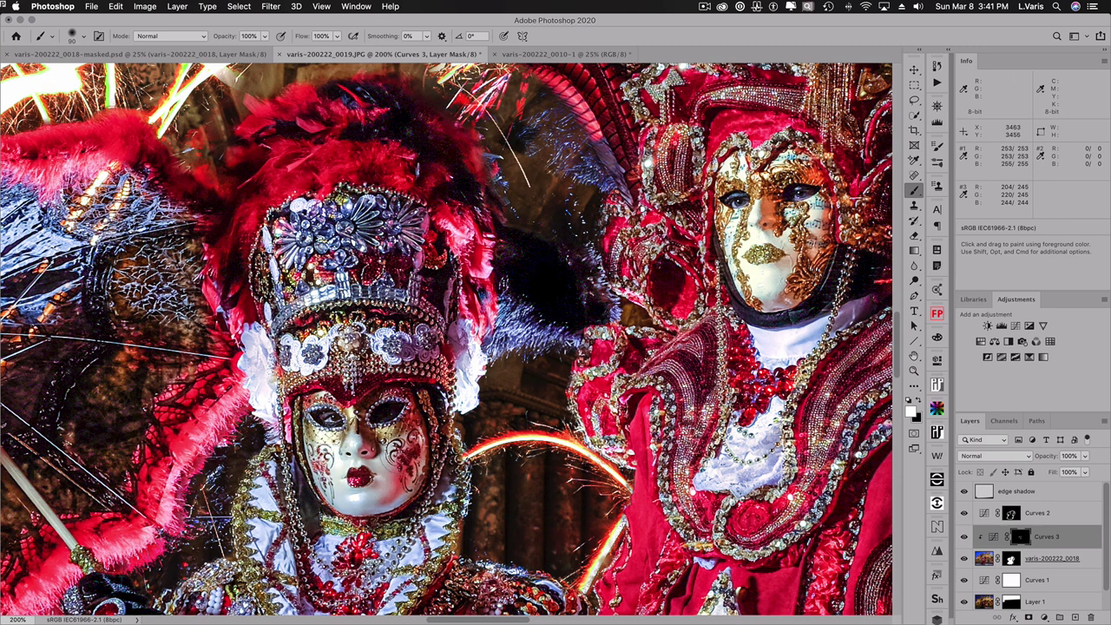
mouse_move(284, 557)
left_mouse_down()
mouse_move(260, 351)
mouse_move(252, 356)
mouse_move(295, 417)
mouse_move(364, 364)
mouse_move(304, 356)
mouse_move(395, 334)
mouse_move(417, 305)
left_mouse_up()
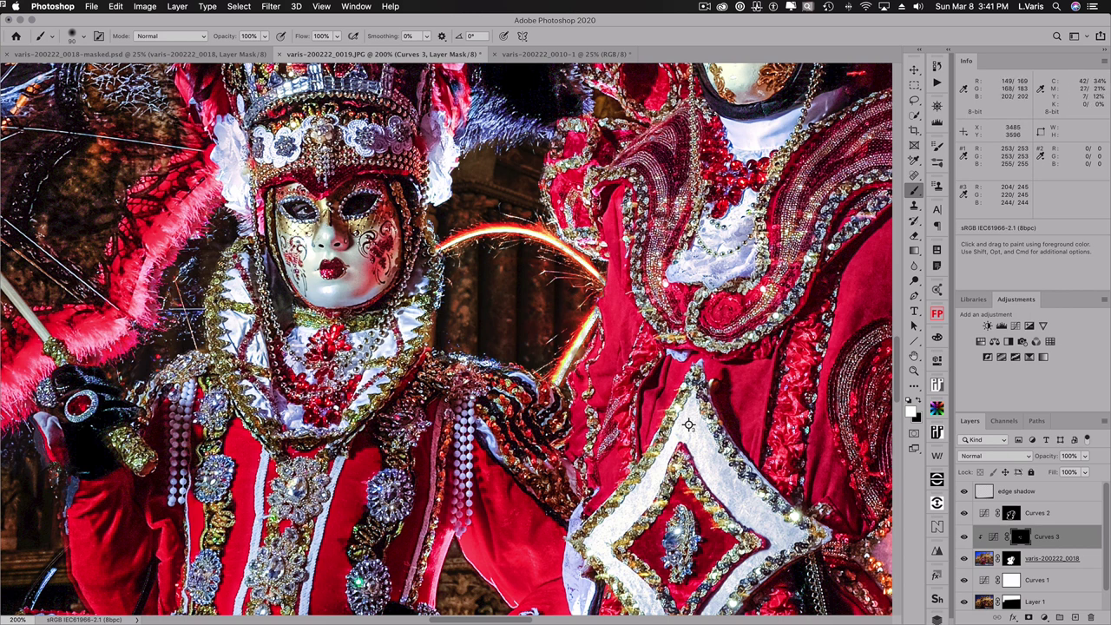
Step: Paint white over the left figure's chest and gown, then zoom out on the lower costume
key("space")
left_click_drag(687, 424, 734, 241)
mouse_move(317, 460)
left_mouse_down()
mouse_move(363, 277)
mouse_move(366, 347)
left_mouse_up()
left_click_drag(287, 373, 277, 447)
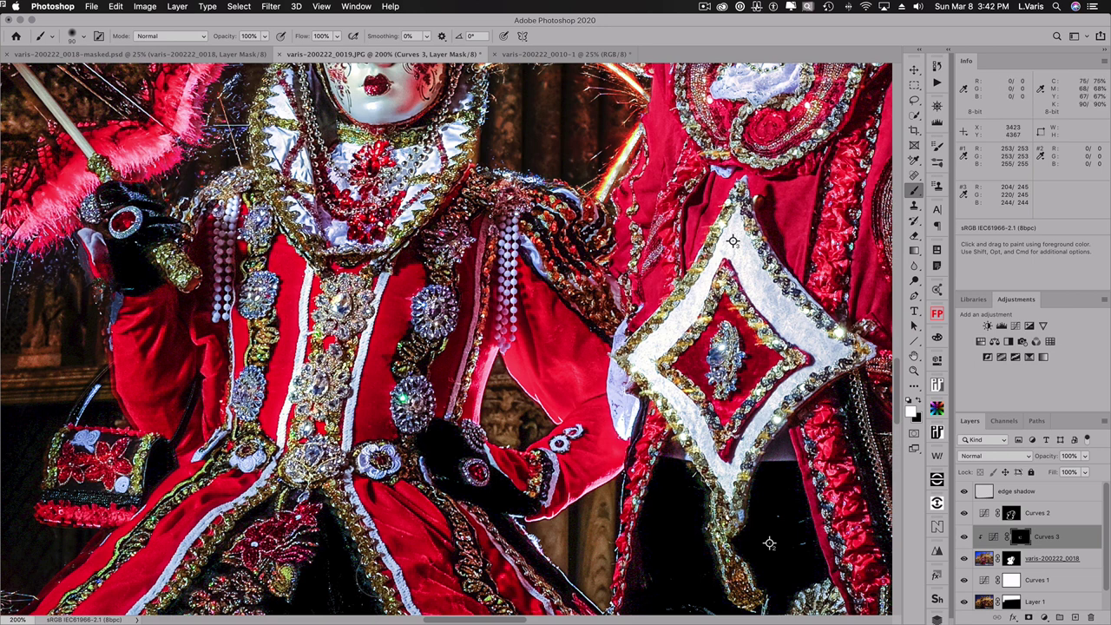
scroll(447, 339, "down", 5)
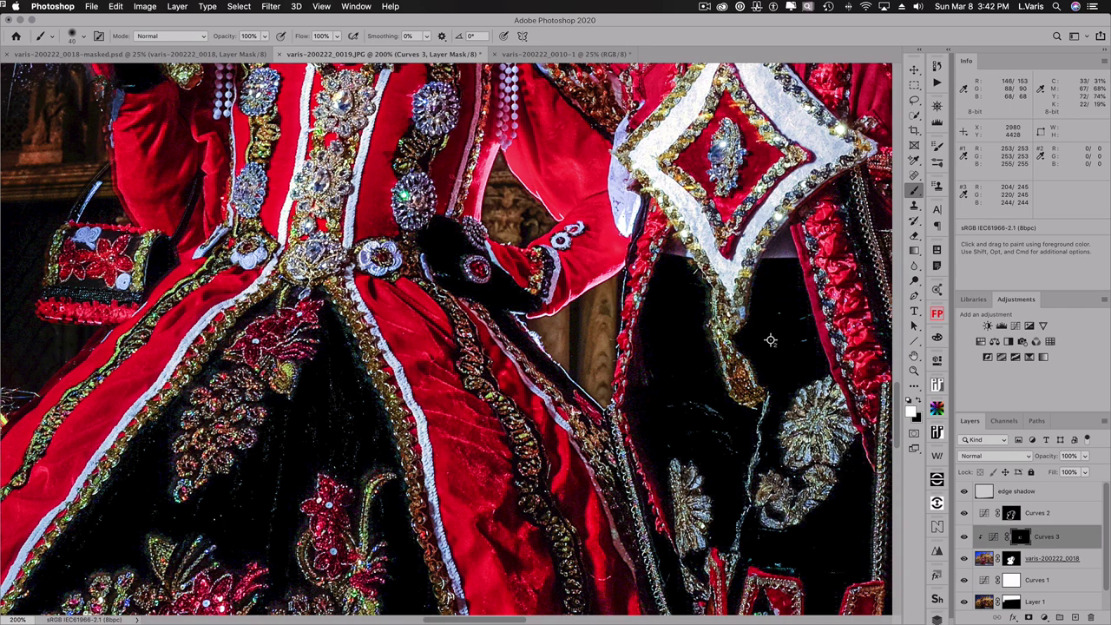
scroll(770, 340, "down", 5)
key("super+minus")
key("super+minus")
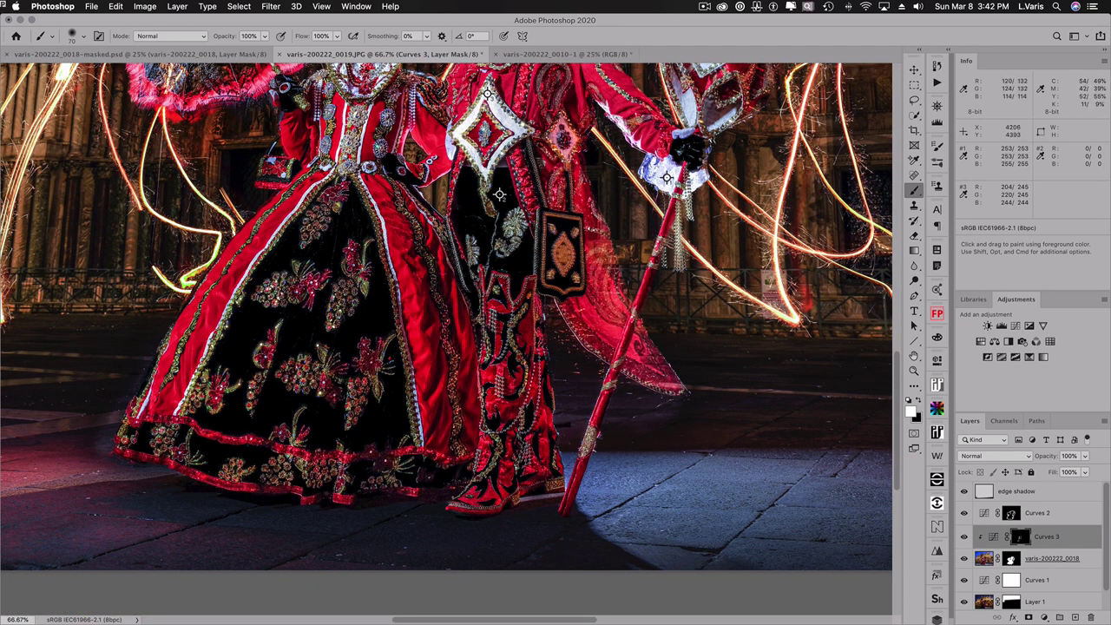
scroll(499, 195, "up", 5)
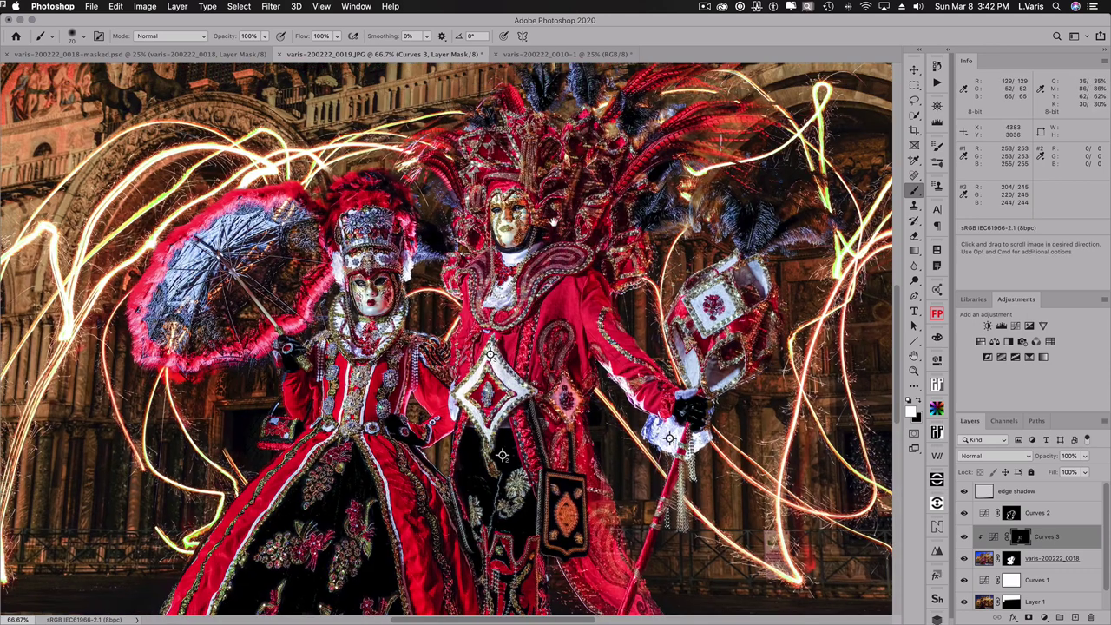
Step: Toggle Curves 3 off and on to compare the masked brightening
left_click(964, 537)
left_click(964, 537)
left_click(964, 537)
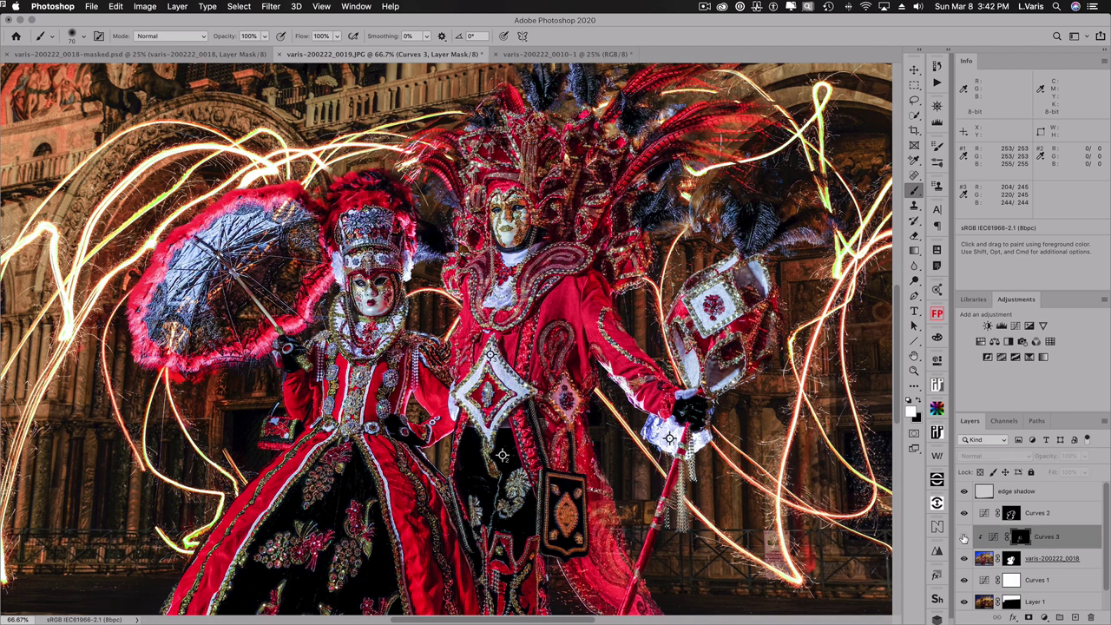
left_click(964, 537)
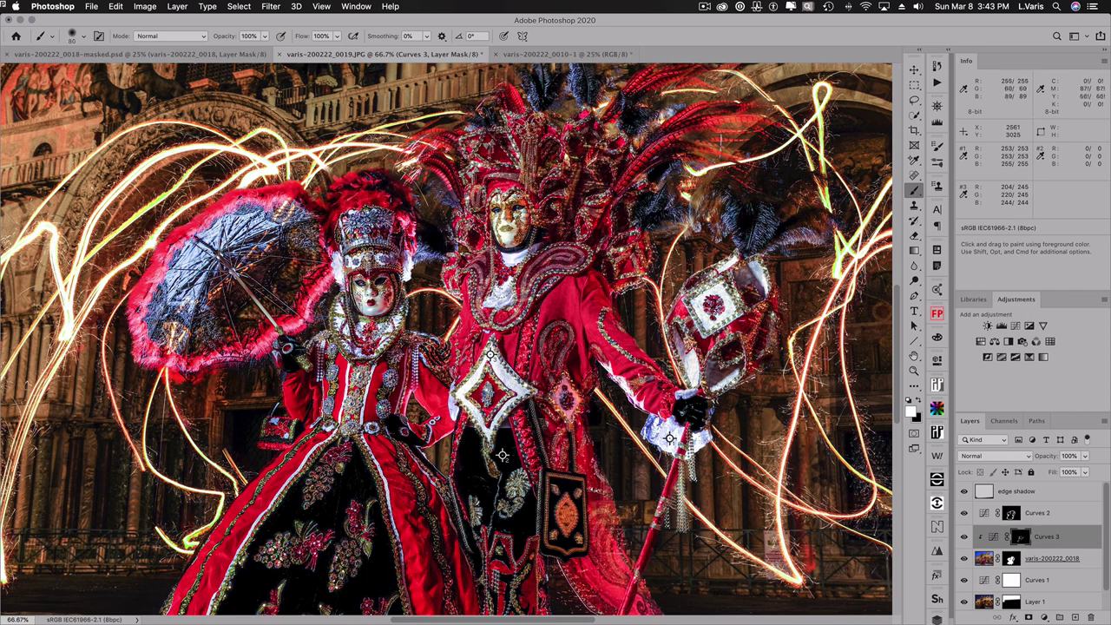
Step: Paint white over the umbrella with a larger brush, then zoom out to fit the image
key("bracketright")
mouse_move(253, 217)
left_mouse_down()
mouse_move(196, 253)
mouse_move(182, 295)
left_mouse_up()
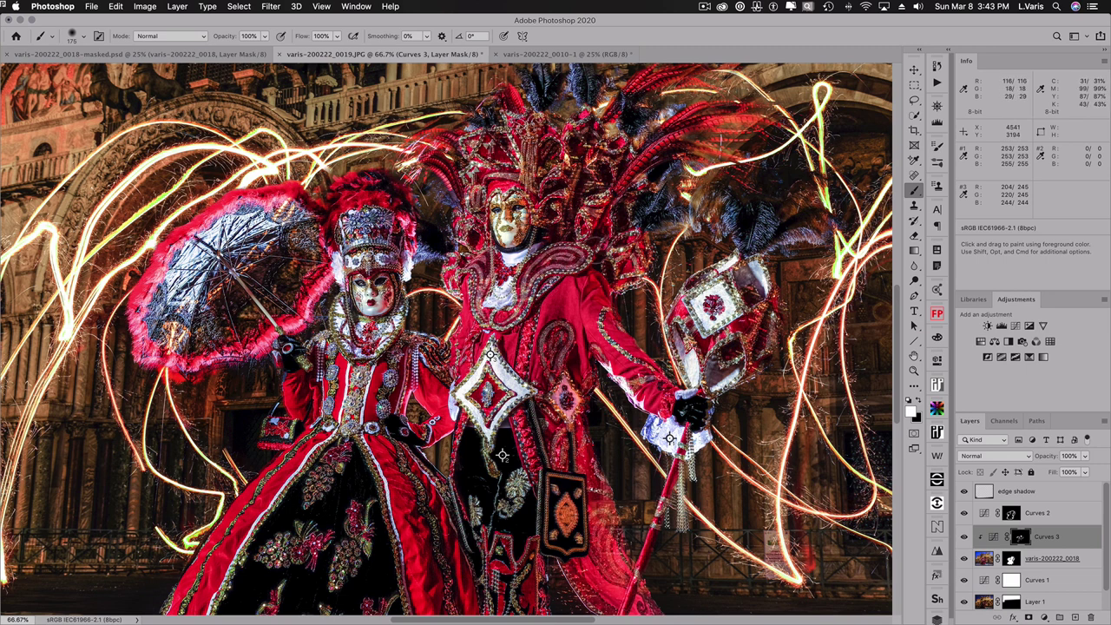
key("space")
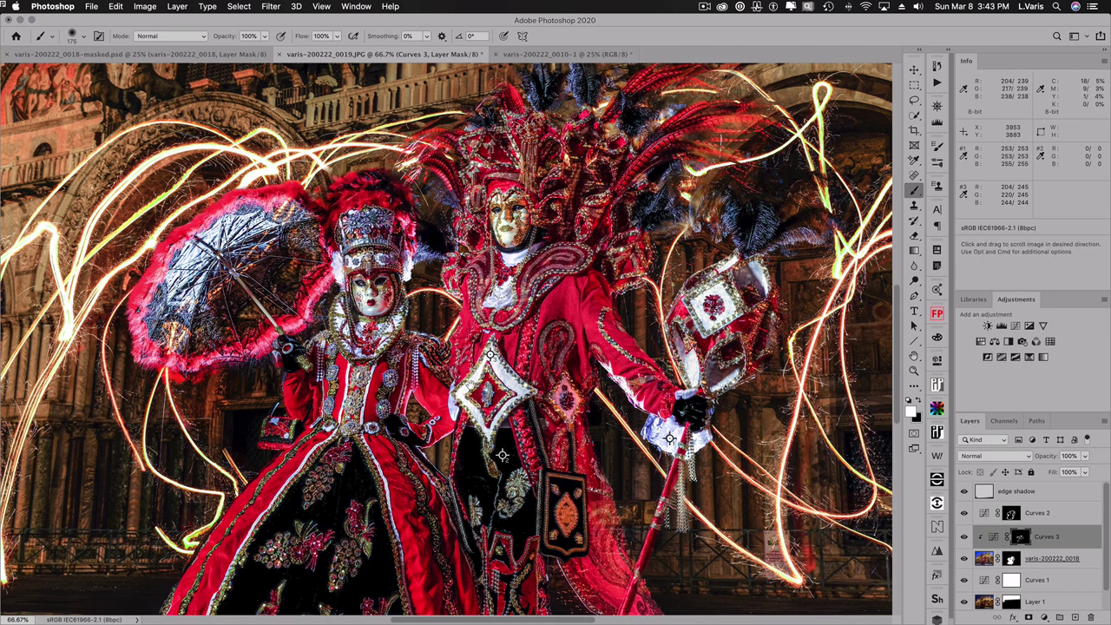
key("super+space")
key("super+space")
key("alt")
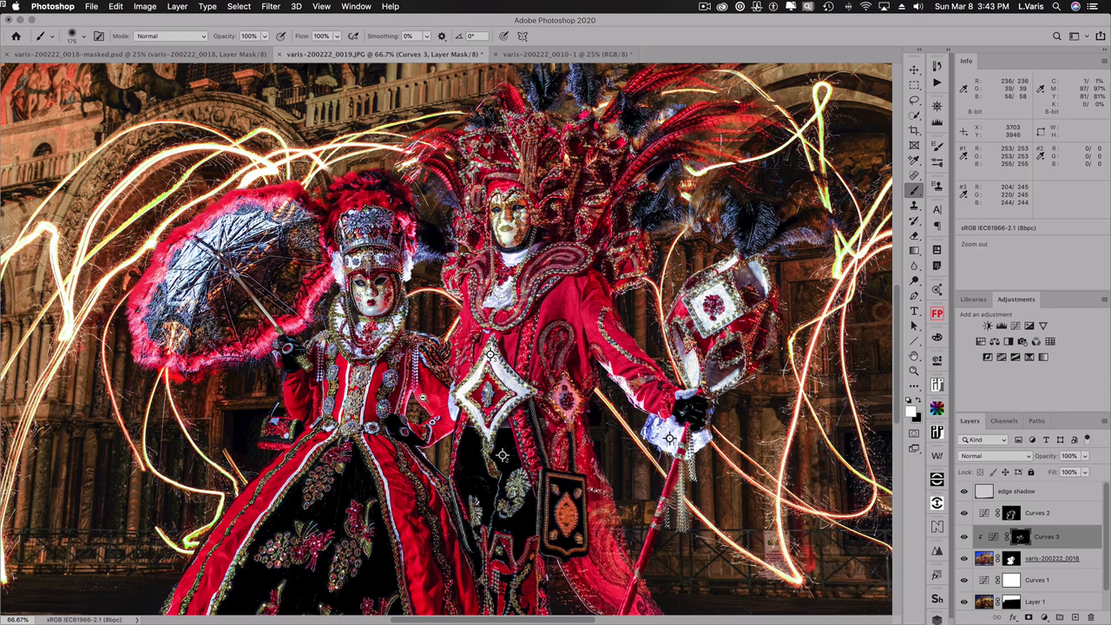
left_click(424, 398, "alt+super")
left_click(424, 398, "alt+super")
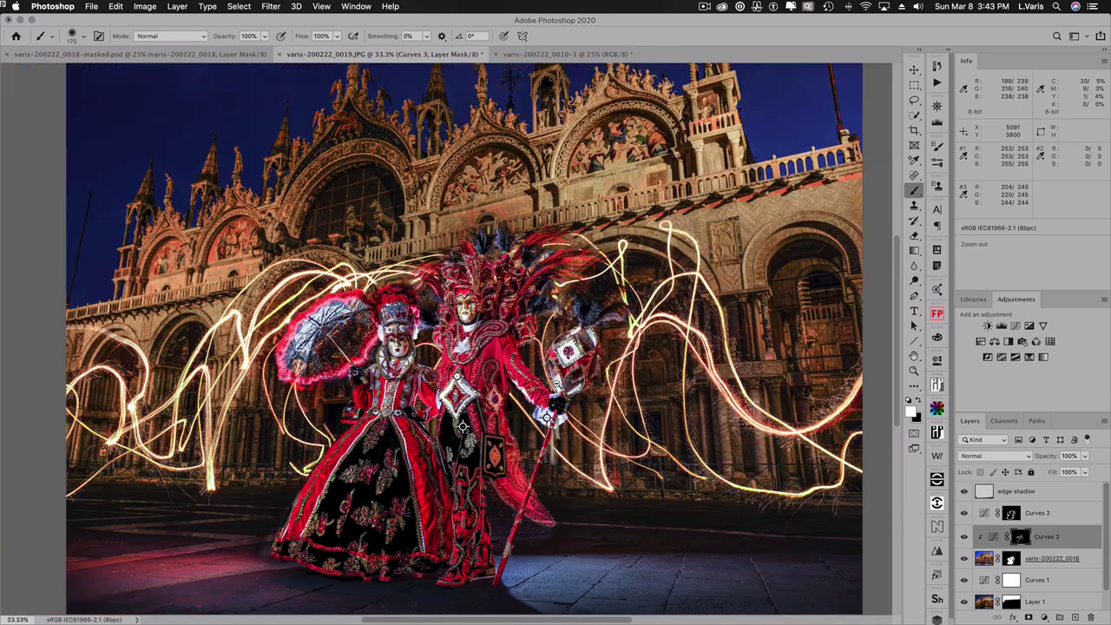
key("space")
left_click_drag(605, 388, 577, 380)
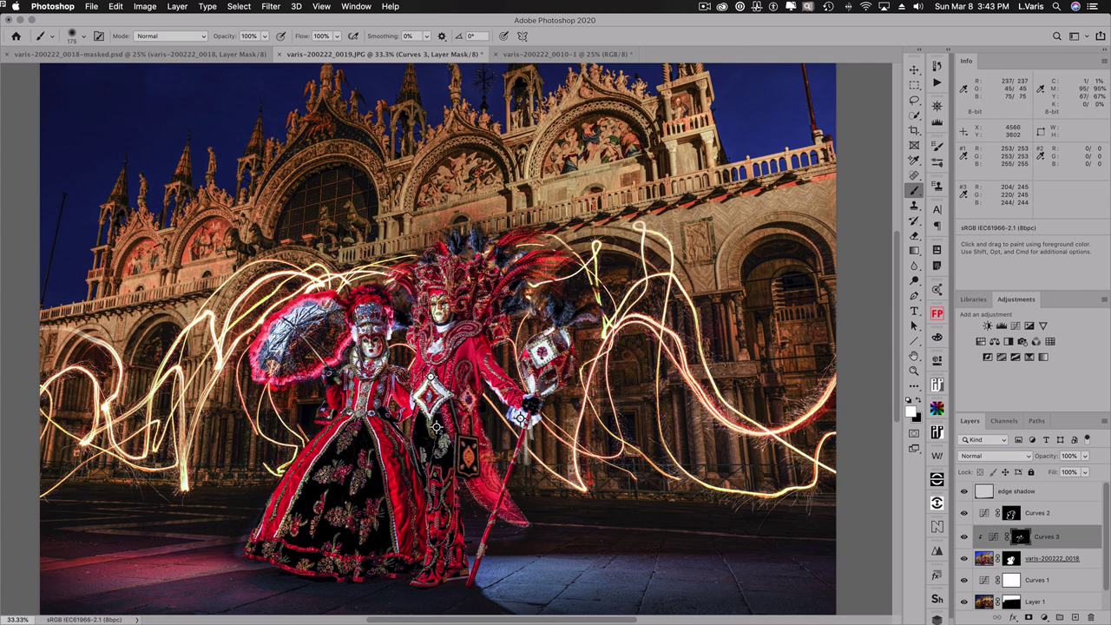
key("space")
left_click(371, 351, "super")
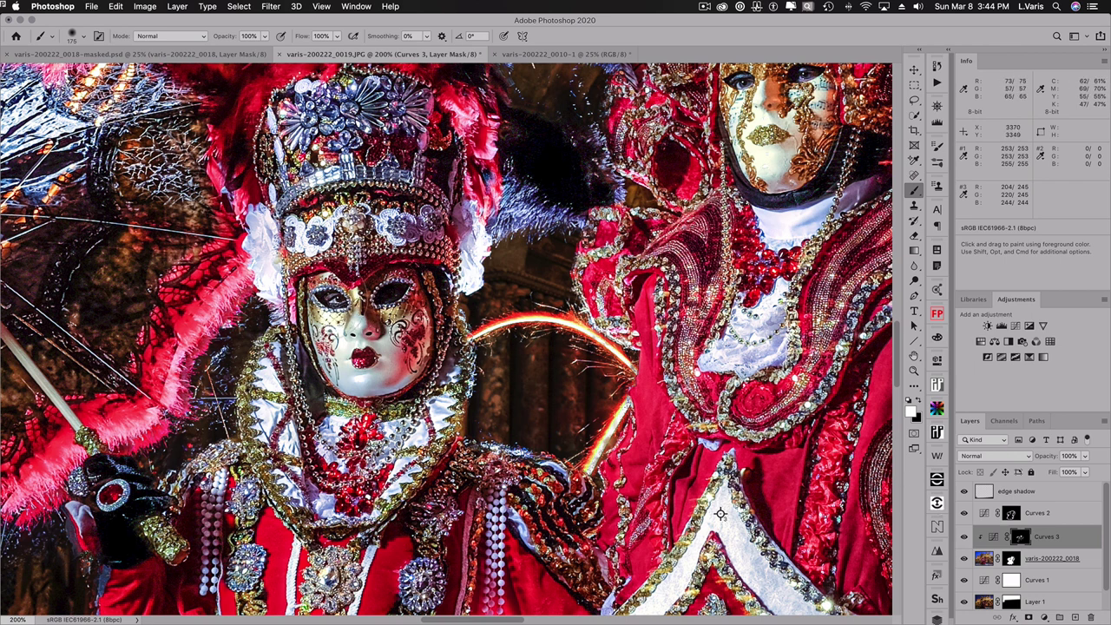
key("space")
left_click(987, 558)
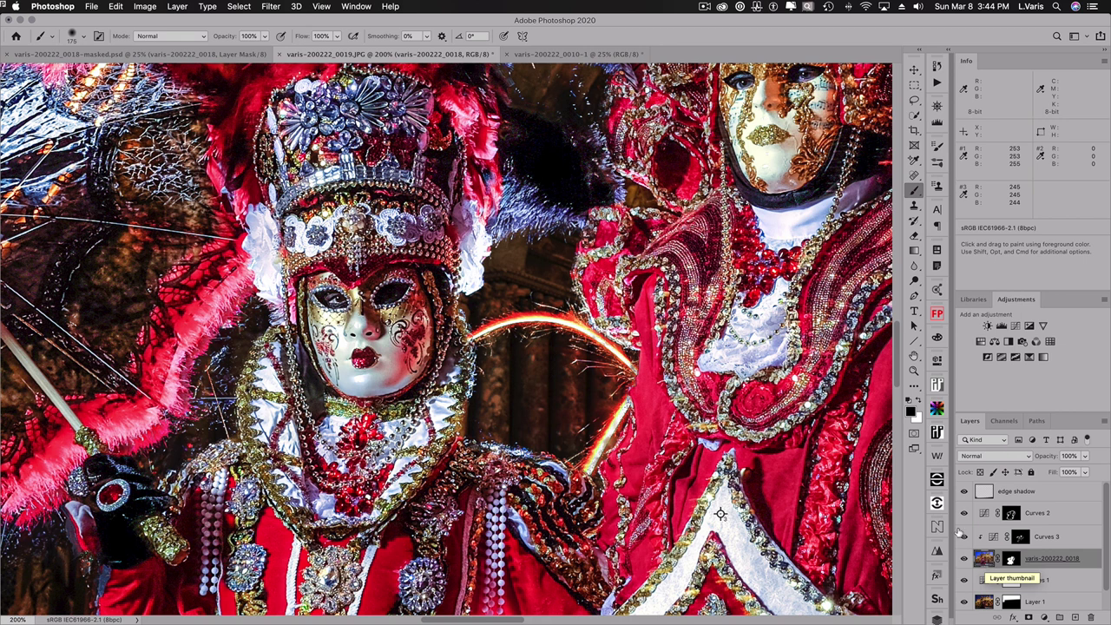
Step: Lasso the left mask's eye, copy it to Layer 2, and clip it to varis-200222_0018
left_click(914, 99)
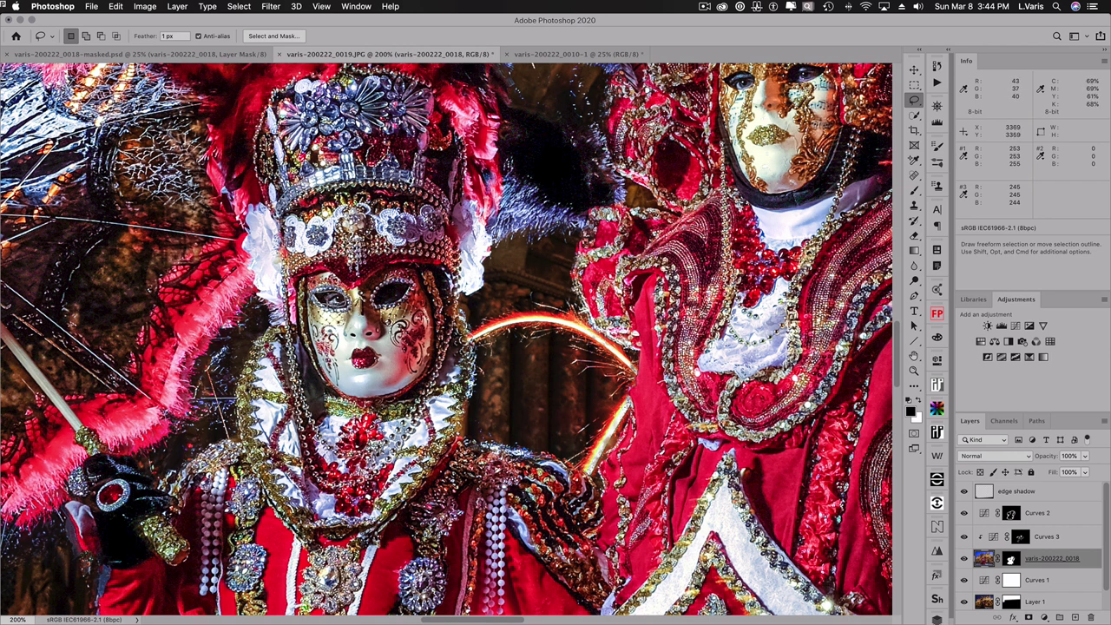
mouse_move(327, 300)
left_mouse_down()
mouse_move(340, 292)
mouse_move(348, 302)
left_mouse_up()
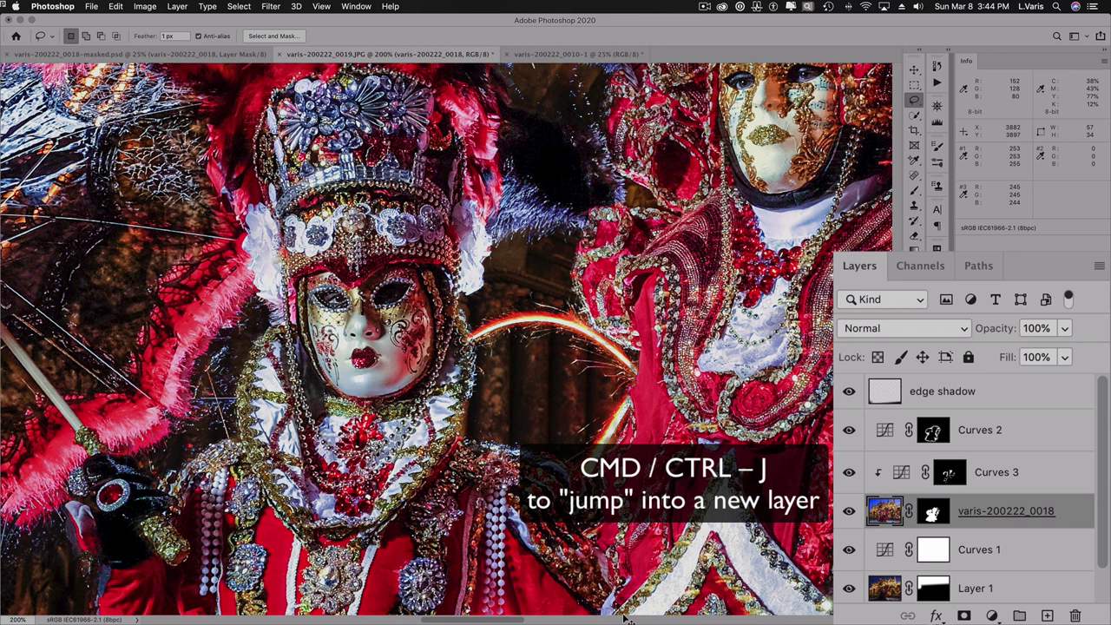
key("super+j")
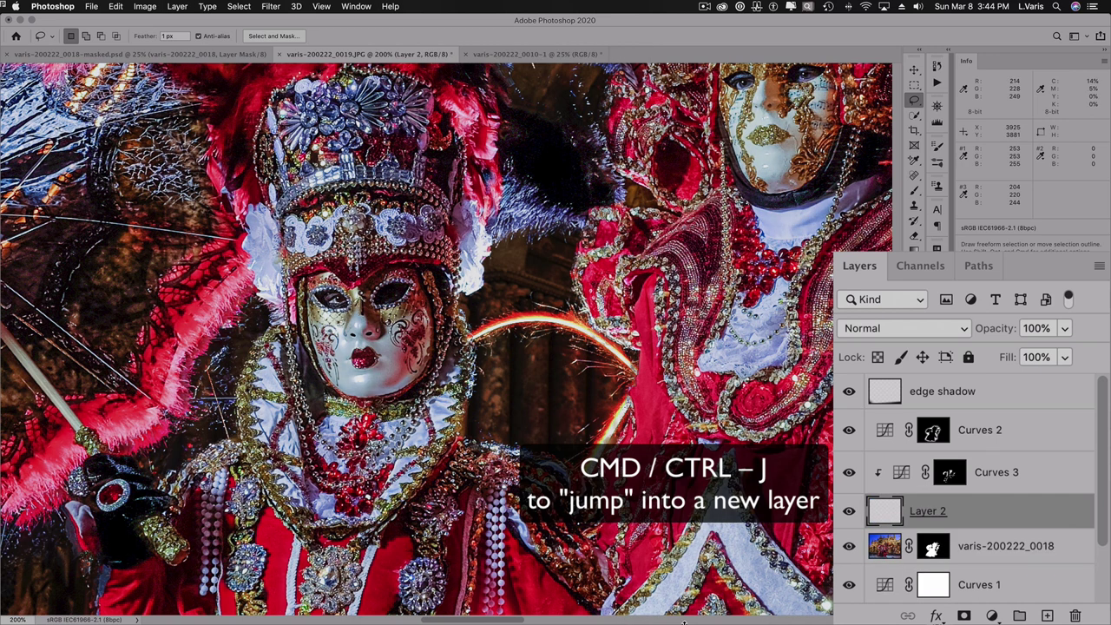
left_click_drag(884, 526, 884, 523)
left_click(884, 523, "alt")
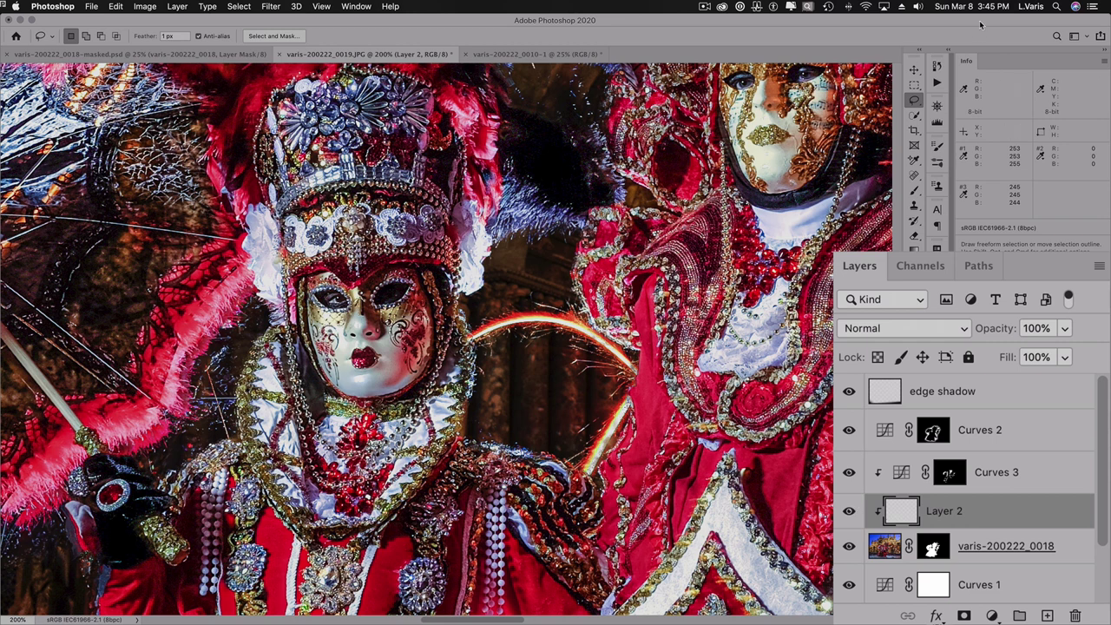
Step: Shift the copied eye patch 40 px right and zoom to 400% on the mask's eye
left_click(915, 70)
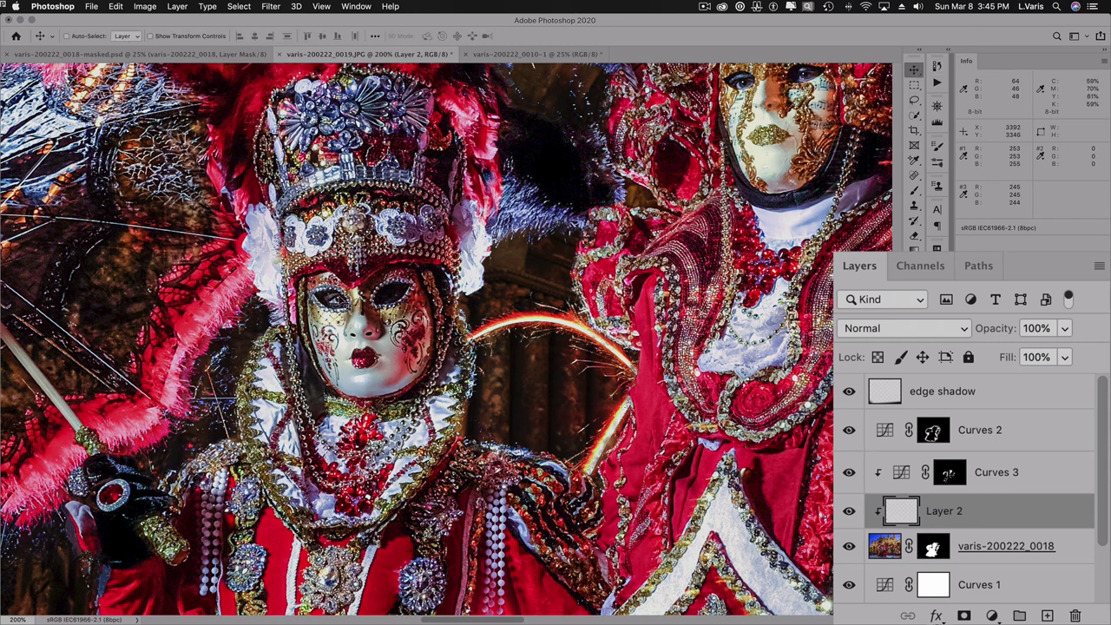
left_click_drag(338, 300, 403, 290)
key("super")
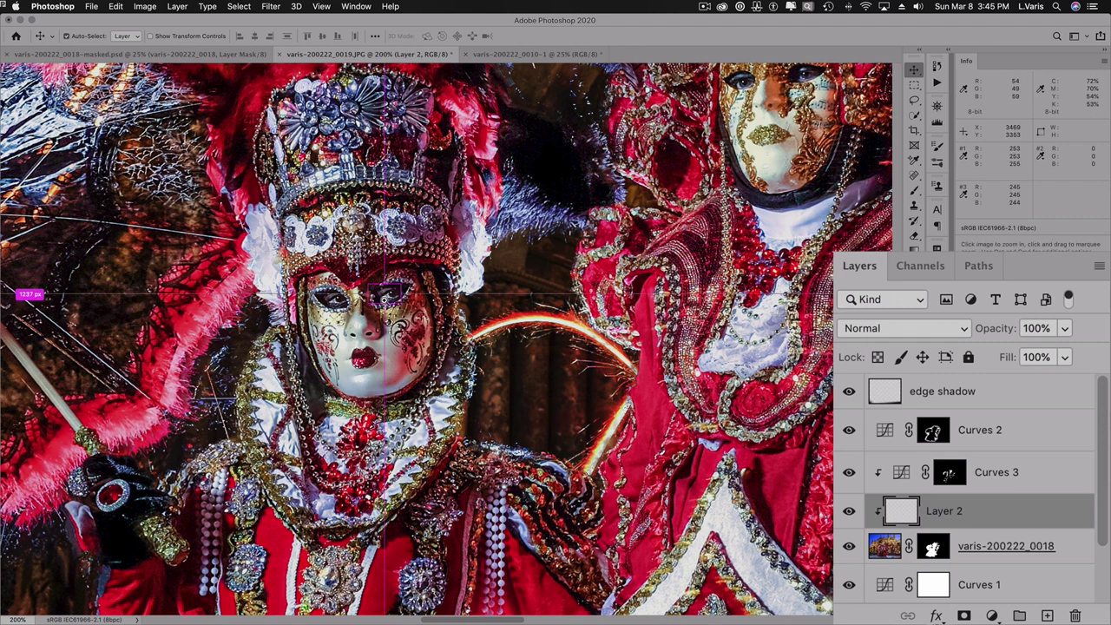
left_click(387, 302)
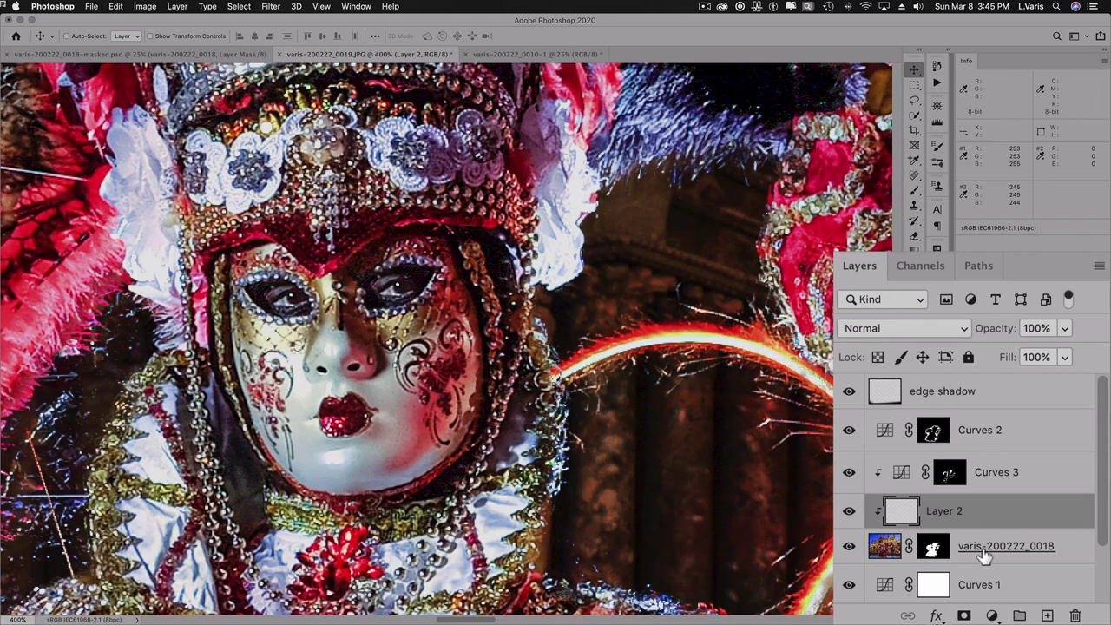
Step: Add a white layer mask to Layer 2 and set a 29 px soft brush
left_click(965, 616)
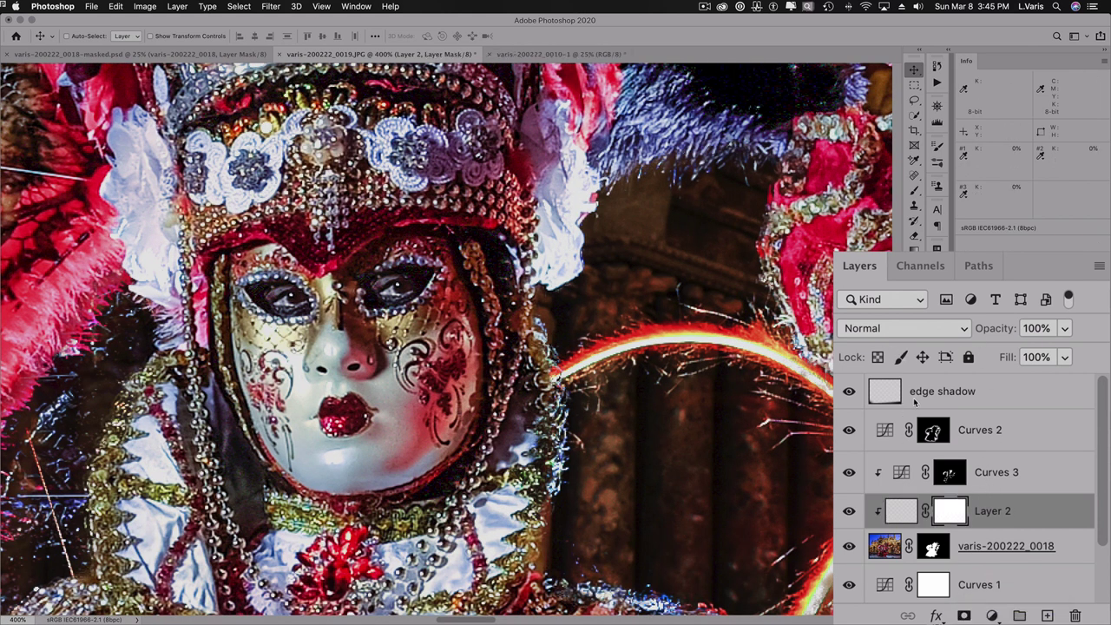
left_click(915, 190)
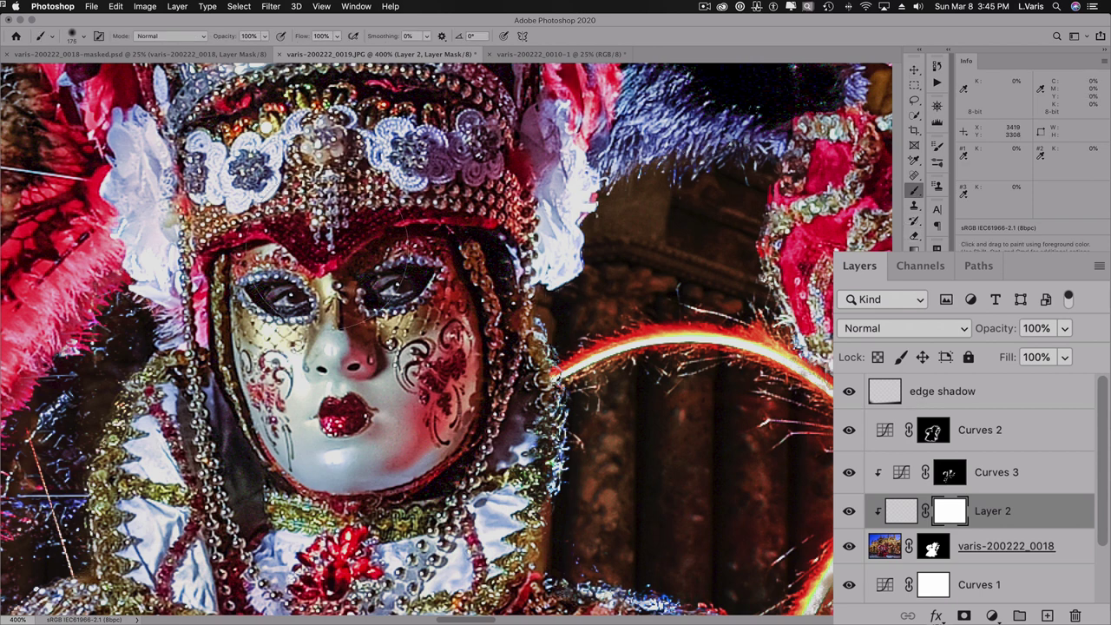
mouse_move(451, 261)
left_mouse_down()
mouse_move(365, 276)
mouse_move(380, 264)
mouse_move(360, 278)
mouse_move(359, 295)
mouse_move(403, 259)
left_mouse_up()
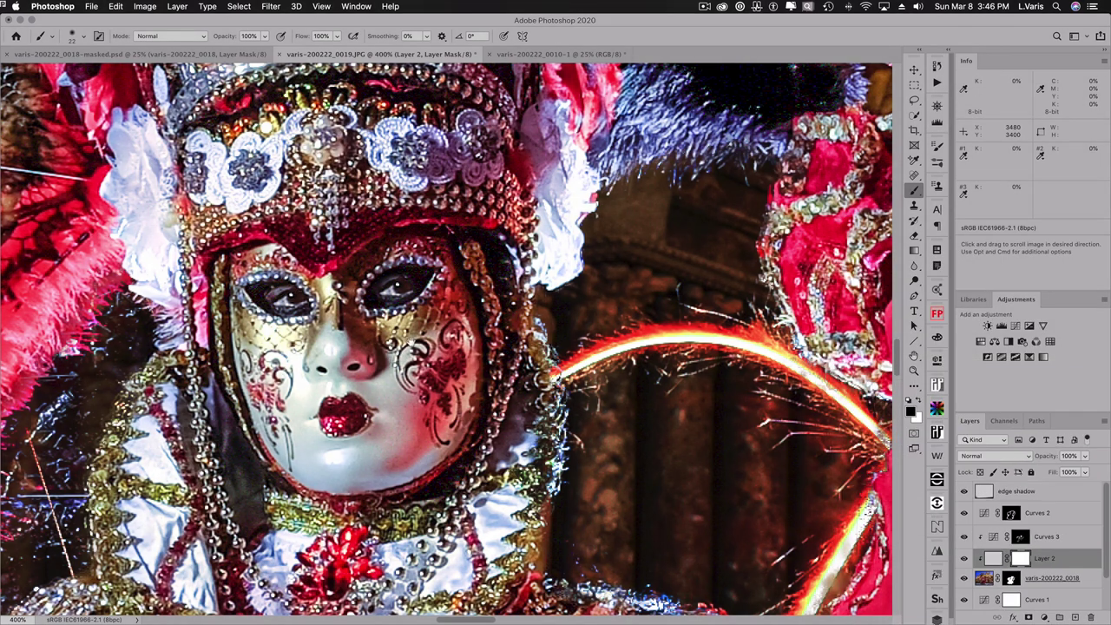
left_click_drag(758, 276, 465, 499)
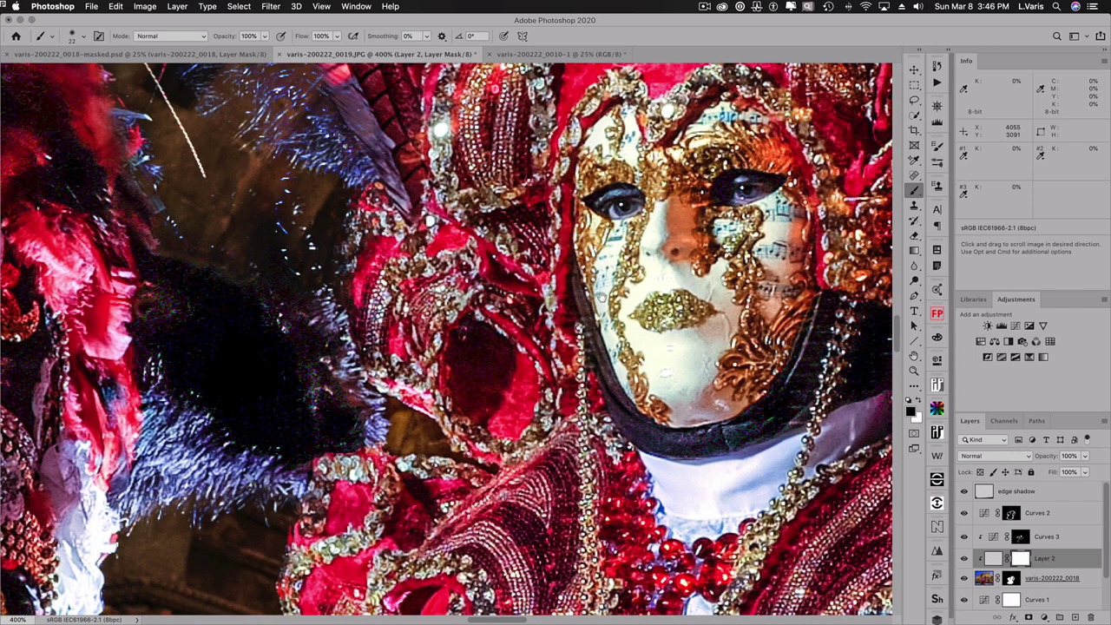
key("super+space")
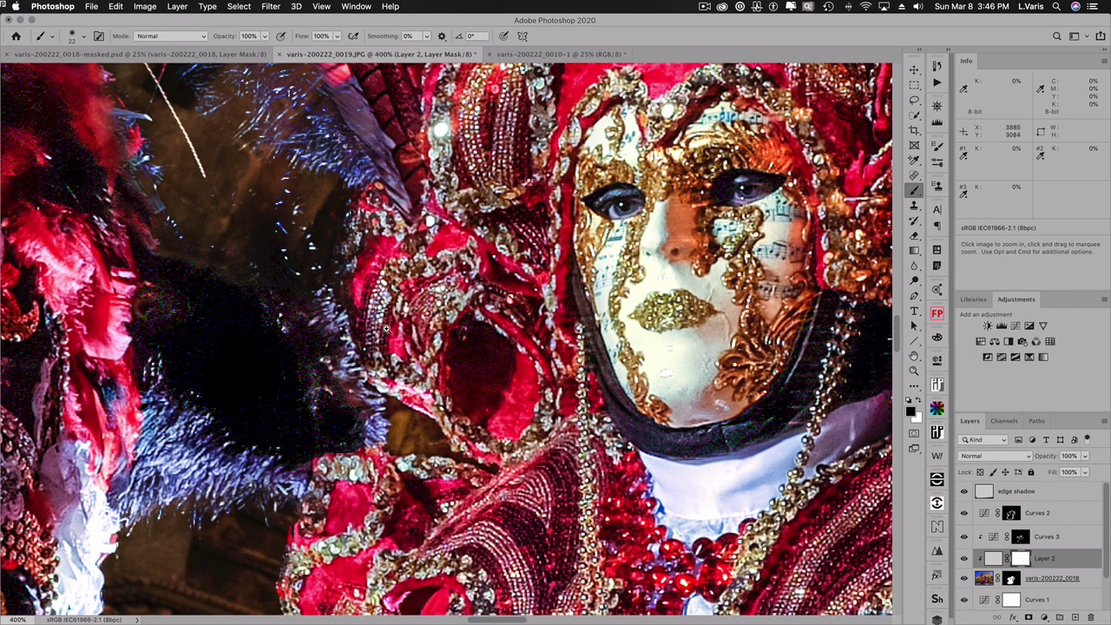
left_click(387, 328, "alt+super")
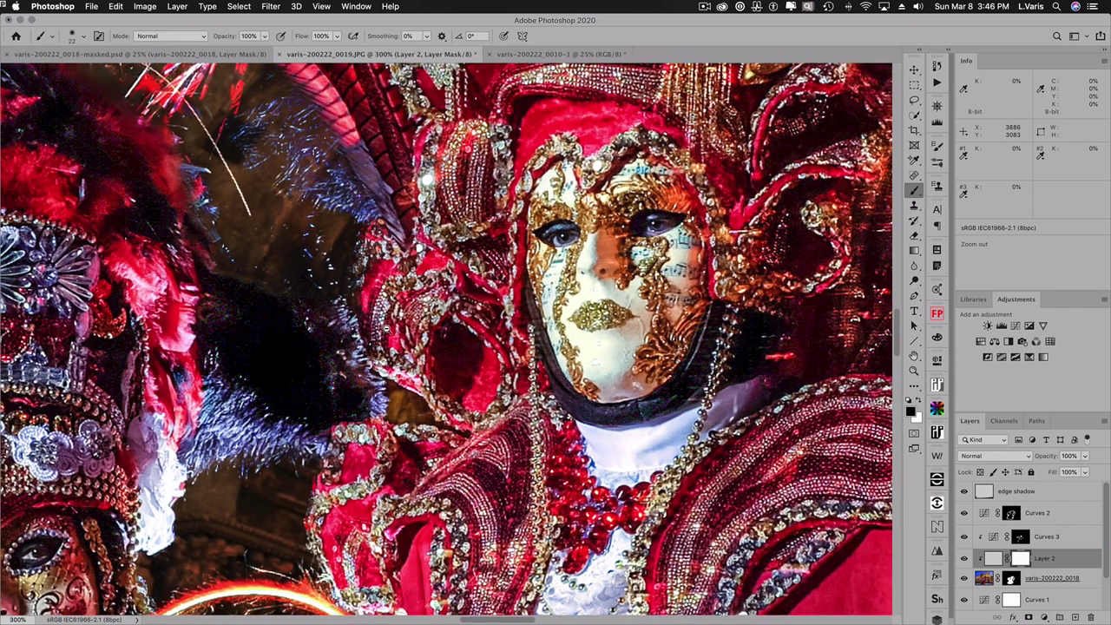
Step: Zoom out through 100%, 66.7% and 50% until the full composite fits at 33.3%
left_click(386, 328, "alt+super")
left_click(386, 328, "alt+super")
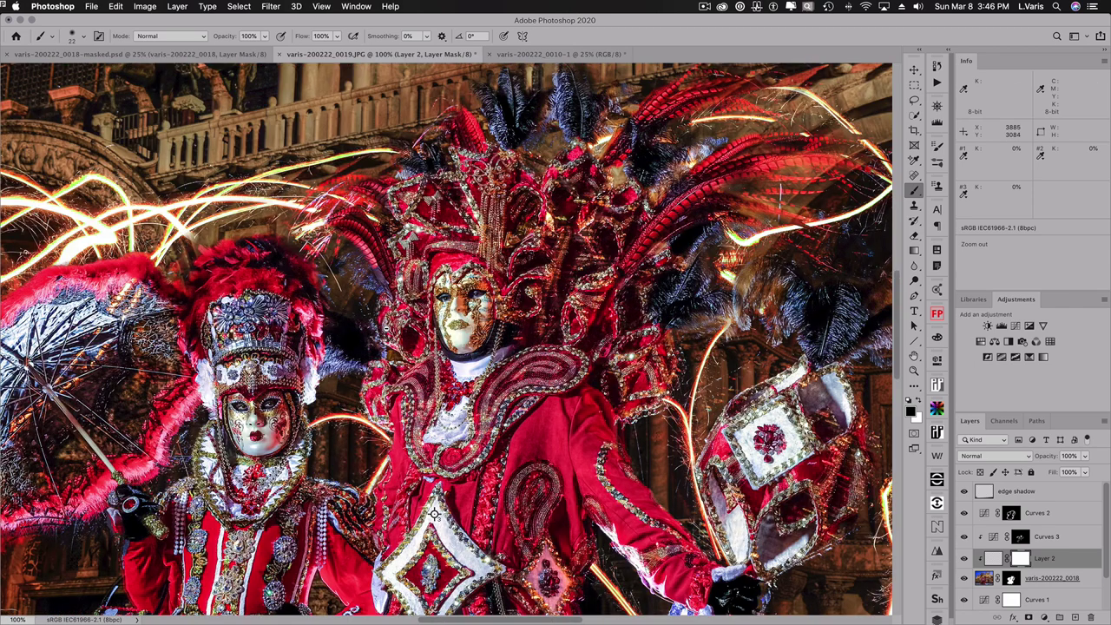
left_click(386, 328, "alt+super")
key("super+minus")
scroll(447, 339, "down", 3)
scroll(447, 338, "left", 3)
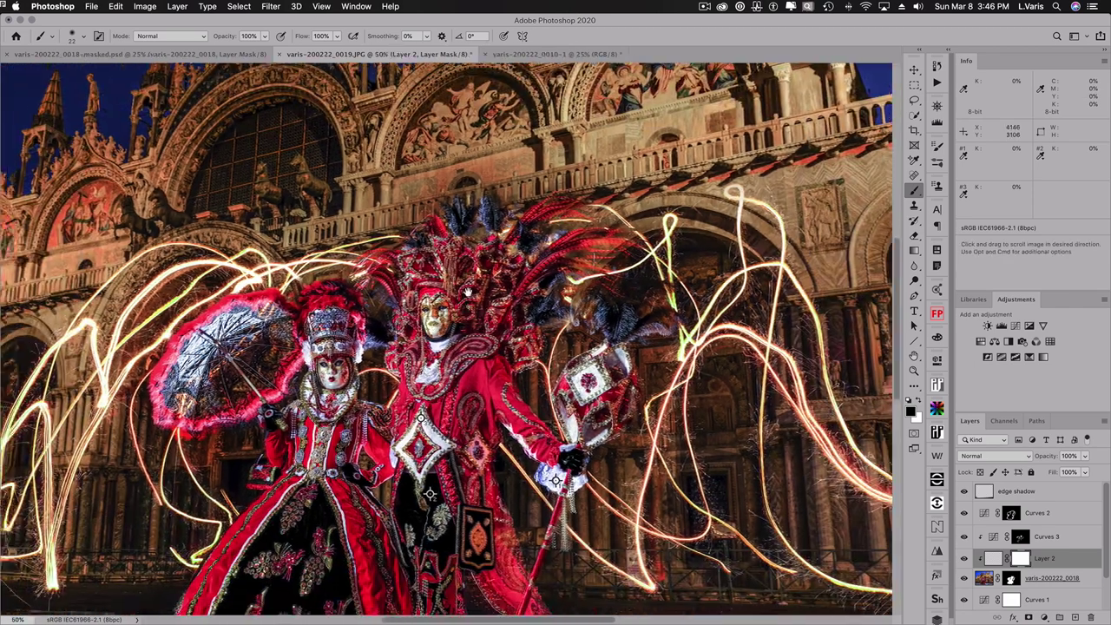
key("super+minus")
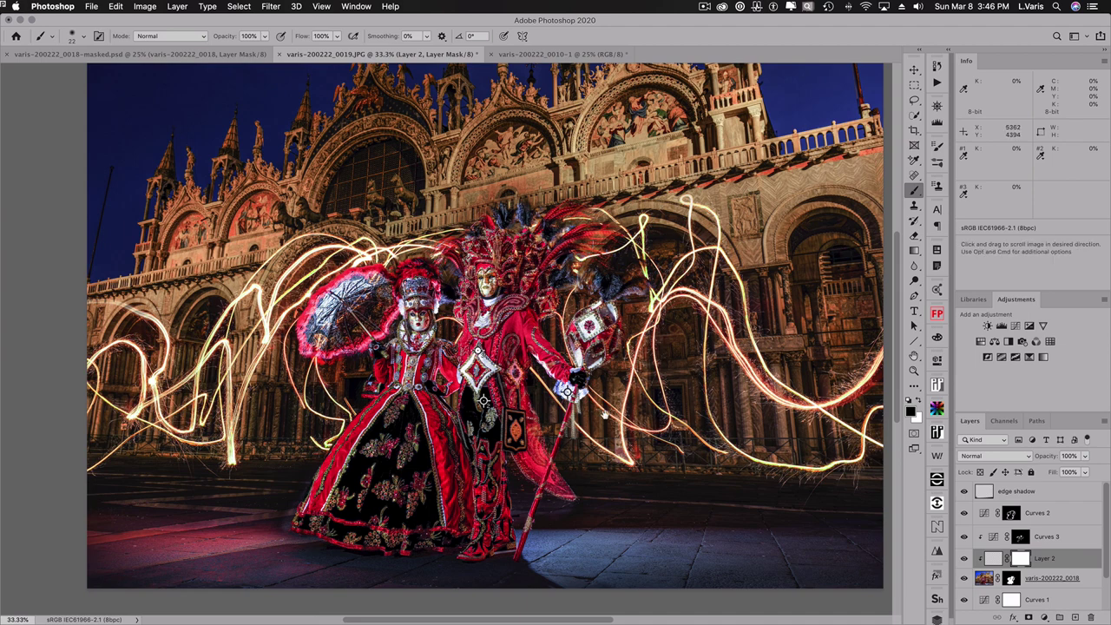
left_click_drag(591, 420, 584, 429)
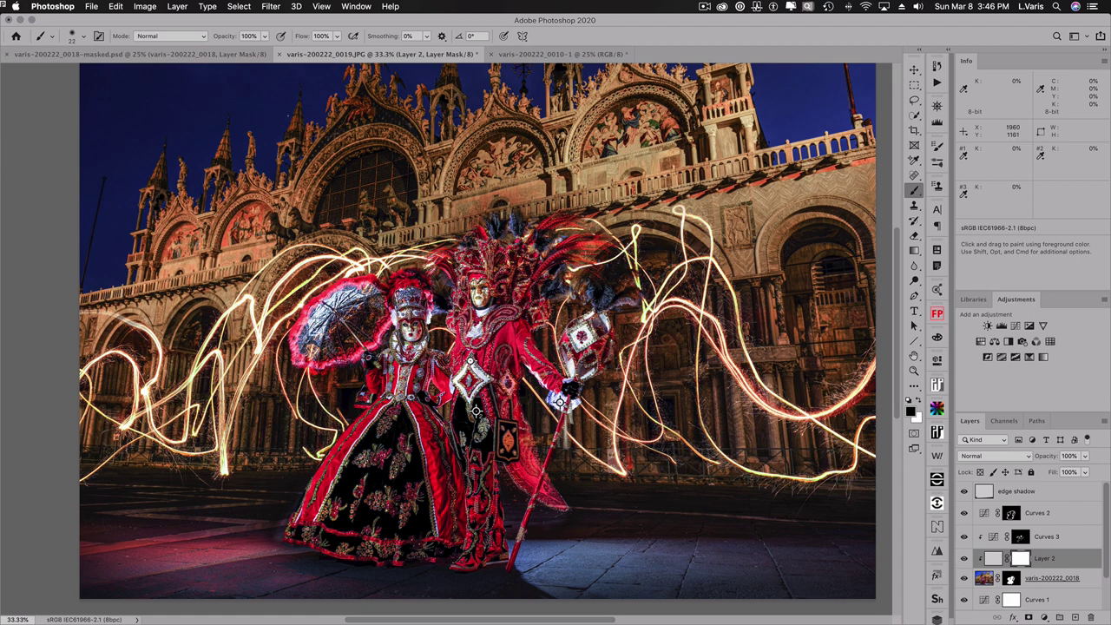
Step: Save As a layered PSD in WIP, appending comp4 to make varis-200222_0019comp4.psd
left_click(95, 8)
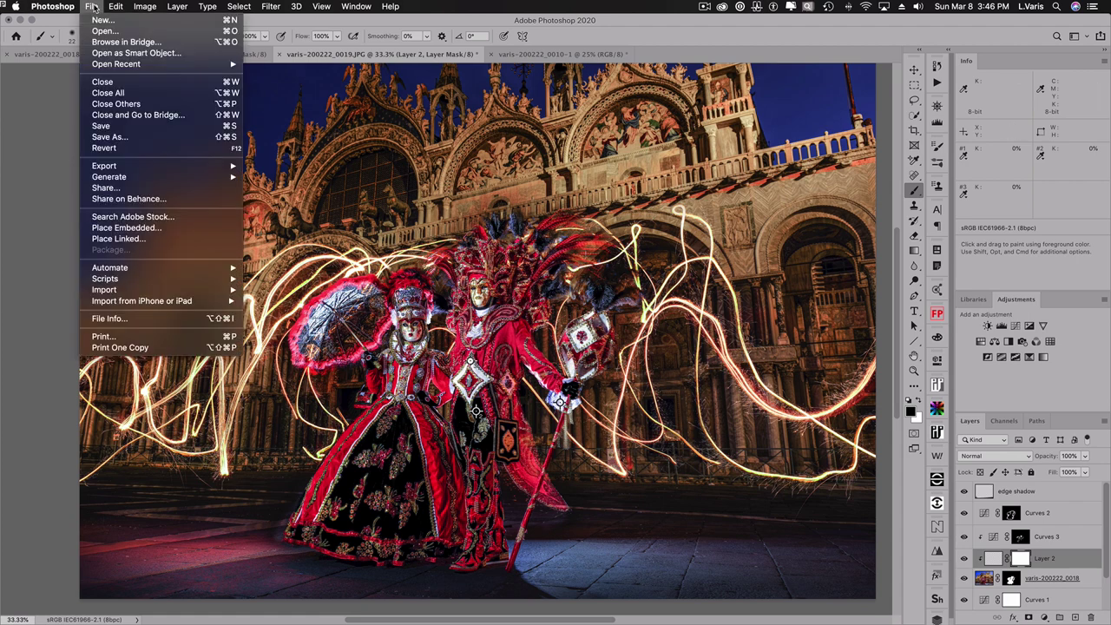
left_click(104, 139)
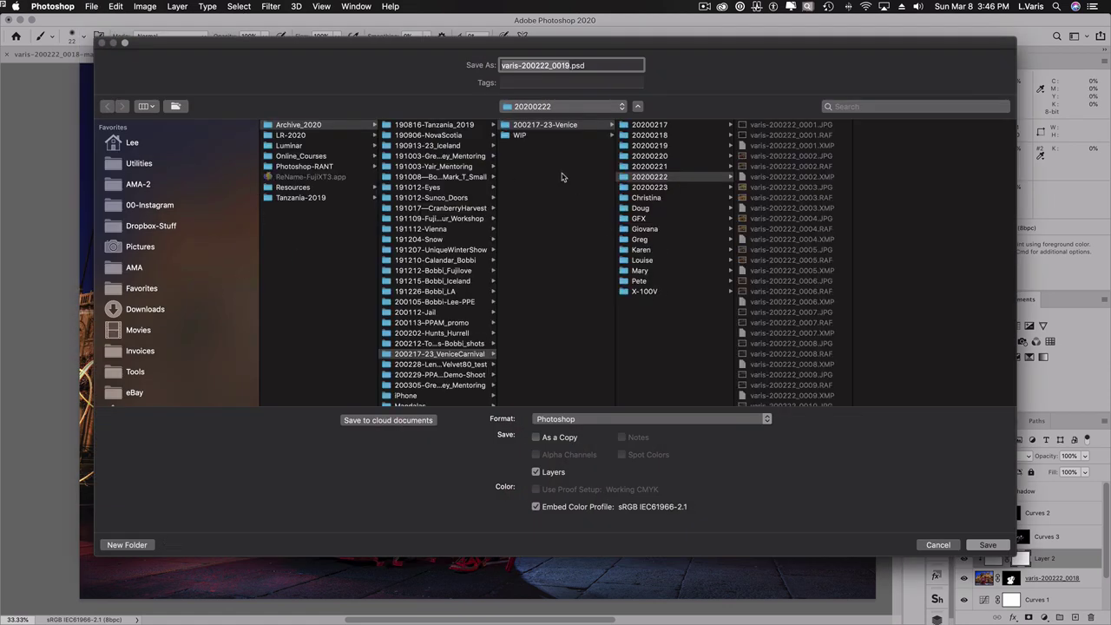
left_click(517, 135)
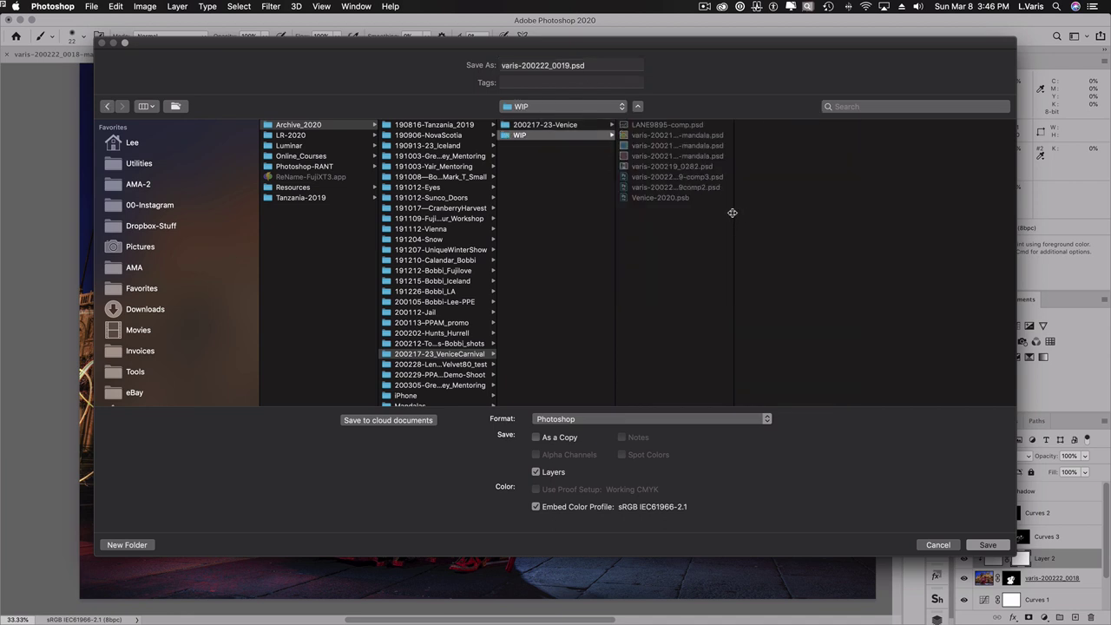
left_click_drag(735, 212, 782, 208)
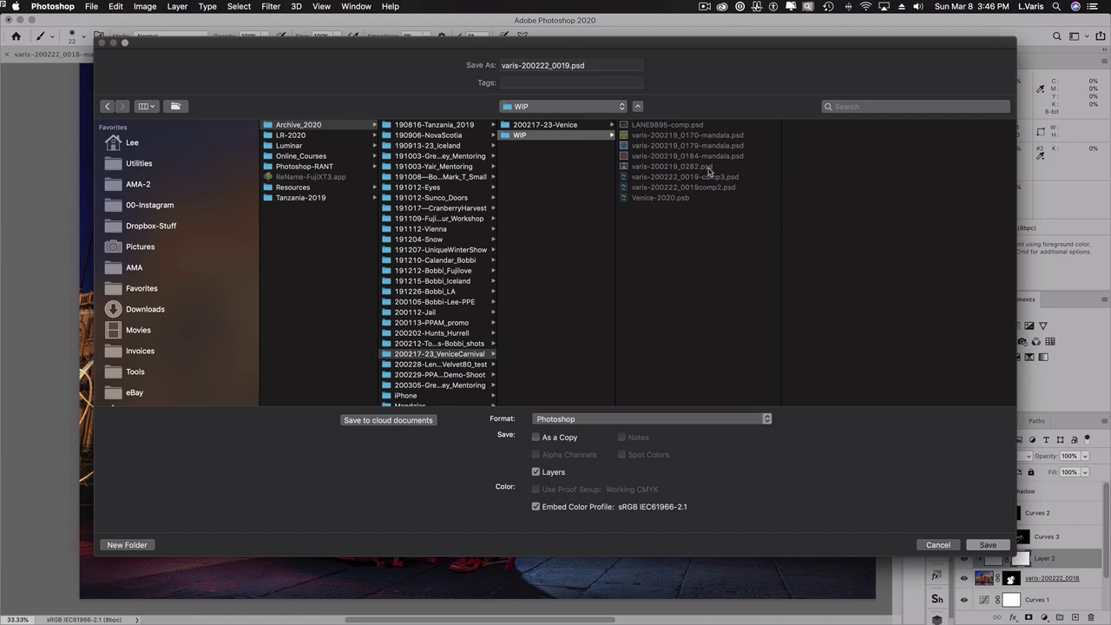
left_click(569, 65)
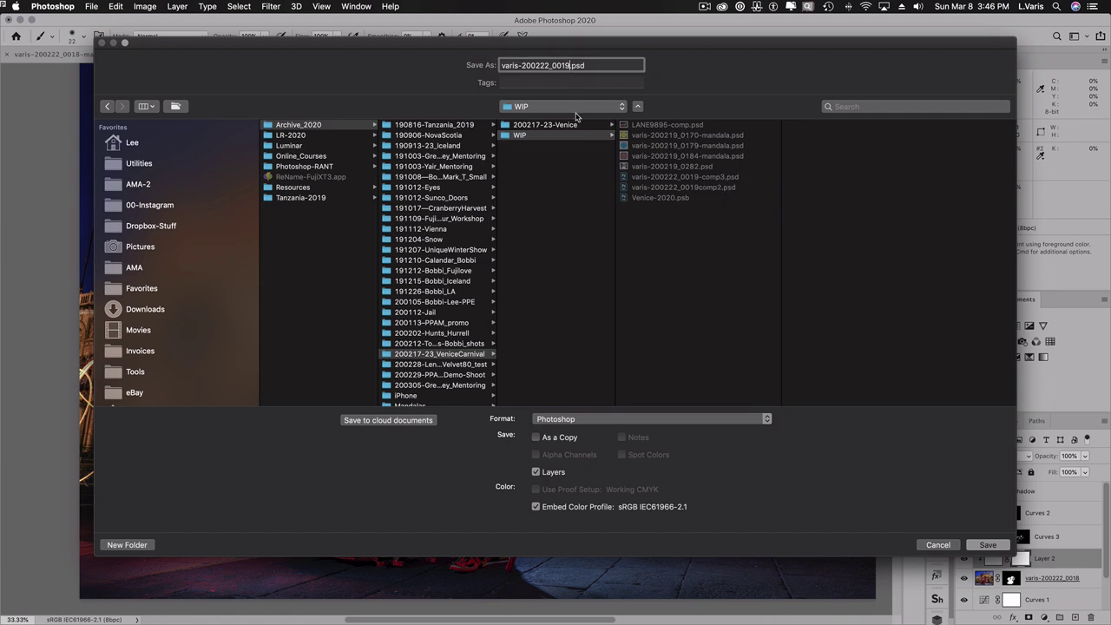
type("comp4")
left_click(987, 544)
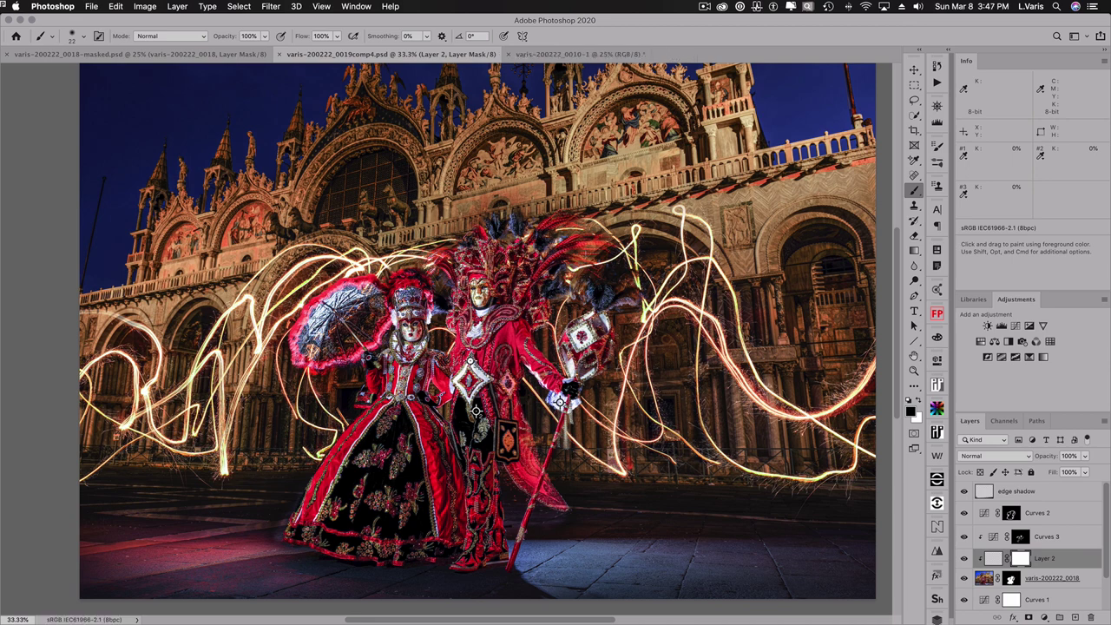
Step: In Lightroom's WIP folder, select comp2, comp3 and comp4 and show them in Survey view
key("super+Tab")
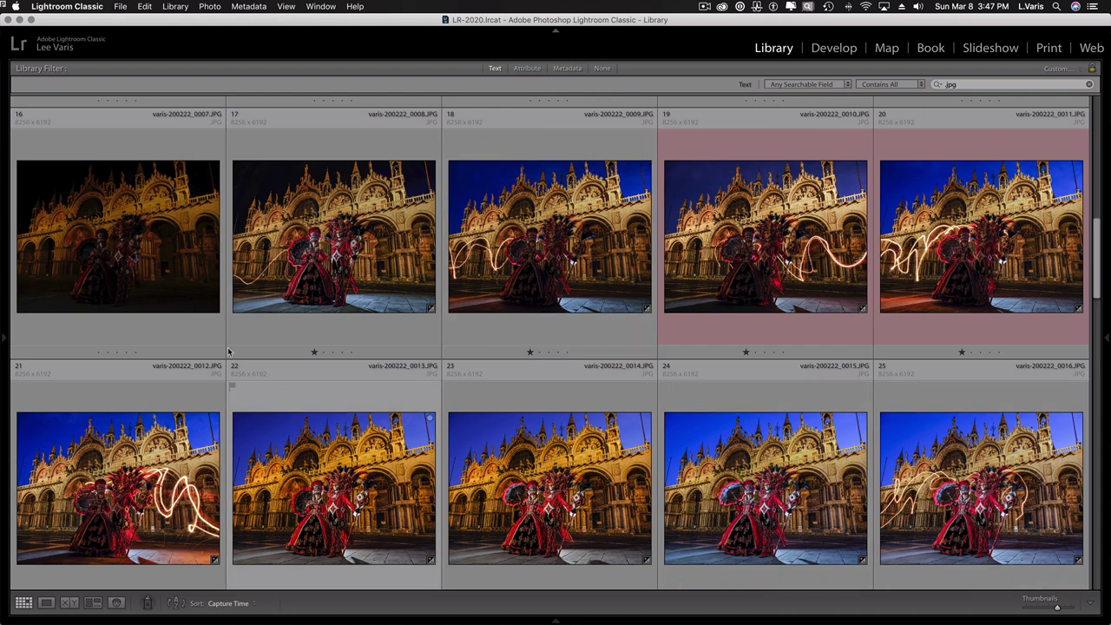
mouse_move(4, 344)
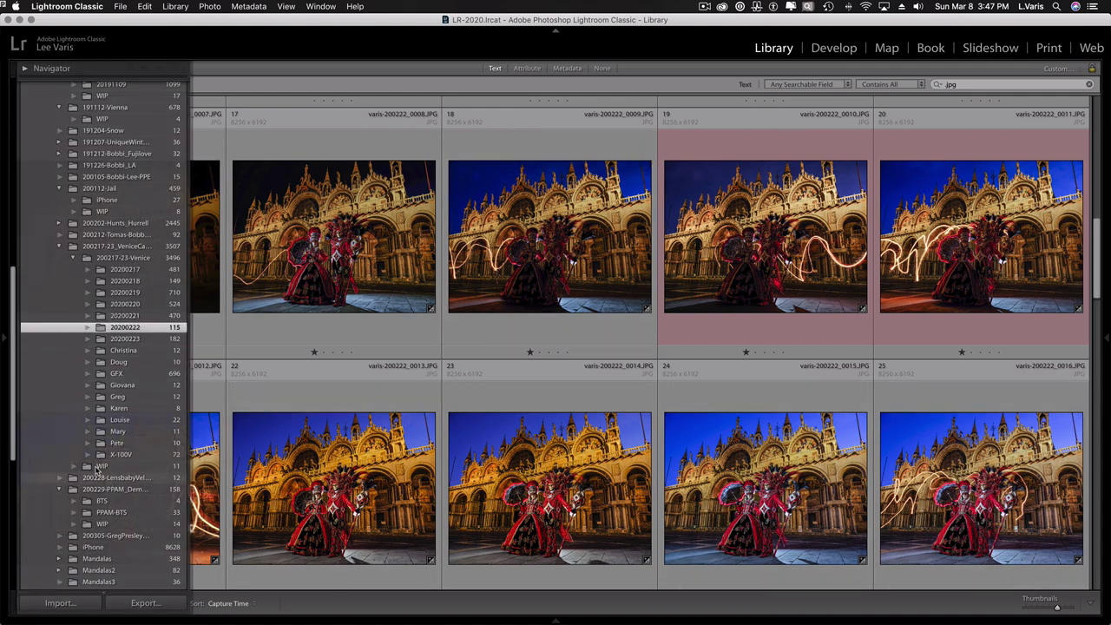
left_click(100, 467)
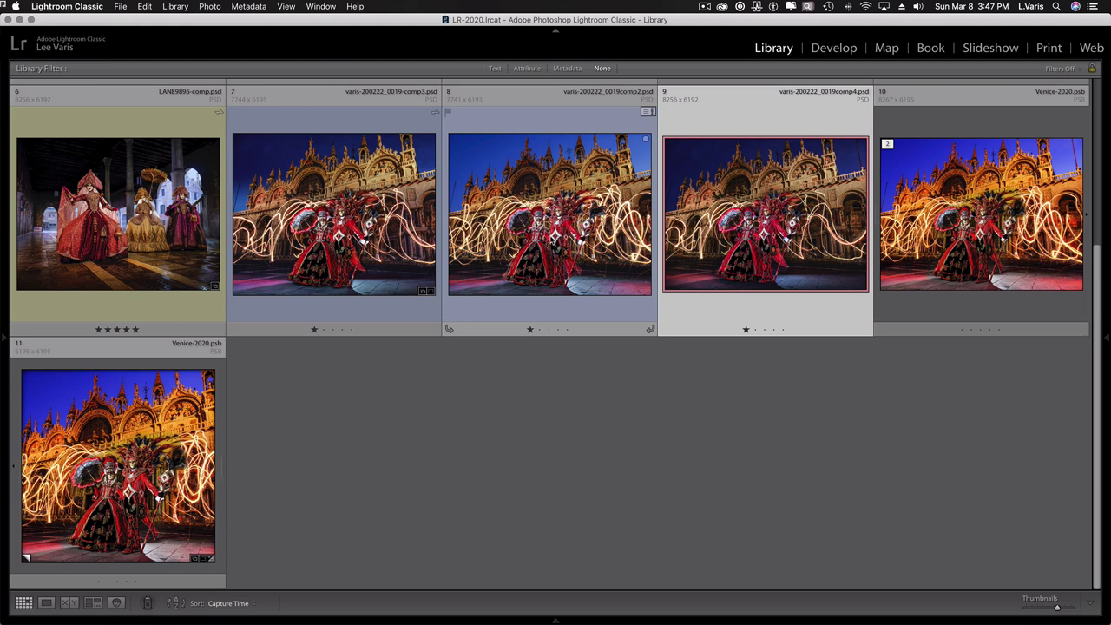
left_click(553, 238, "super")
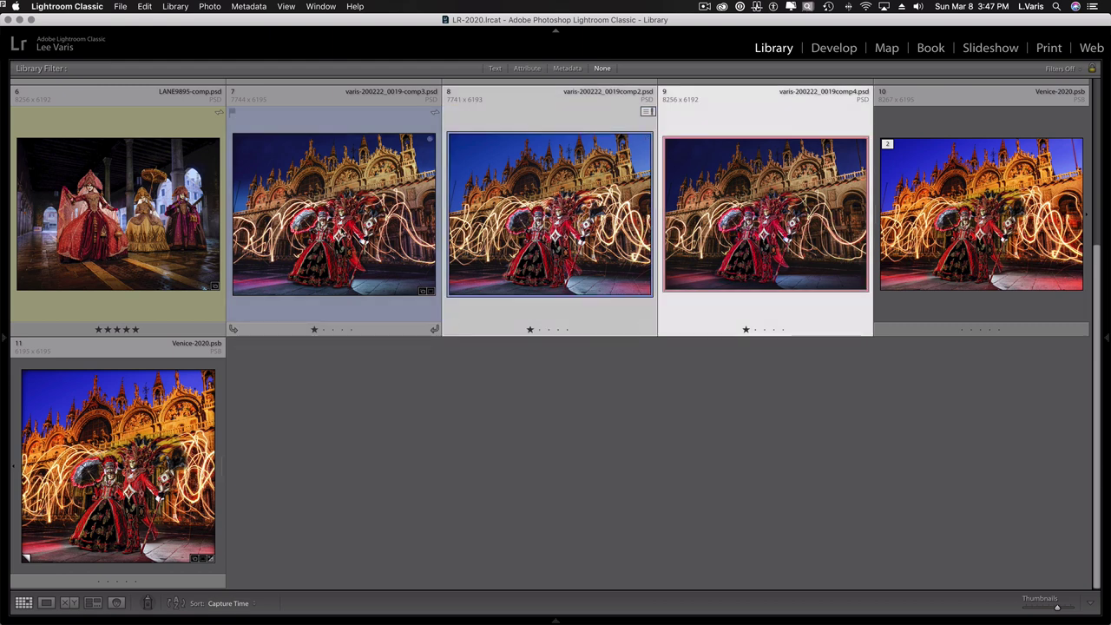
left_click(335, 214, "super")
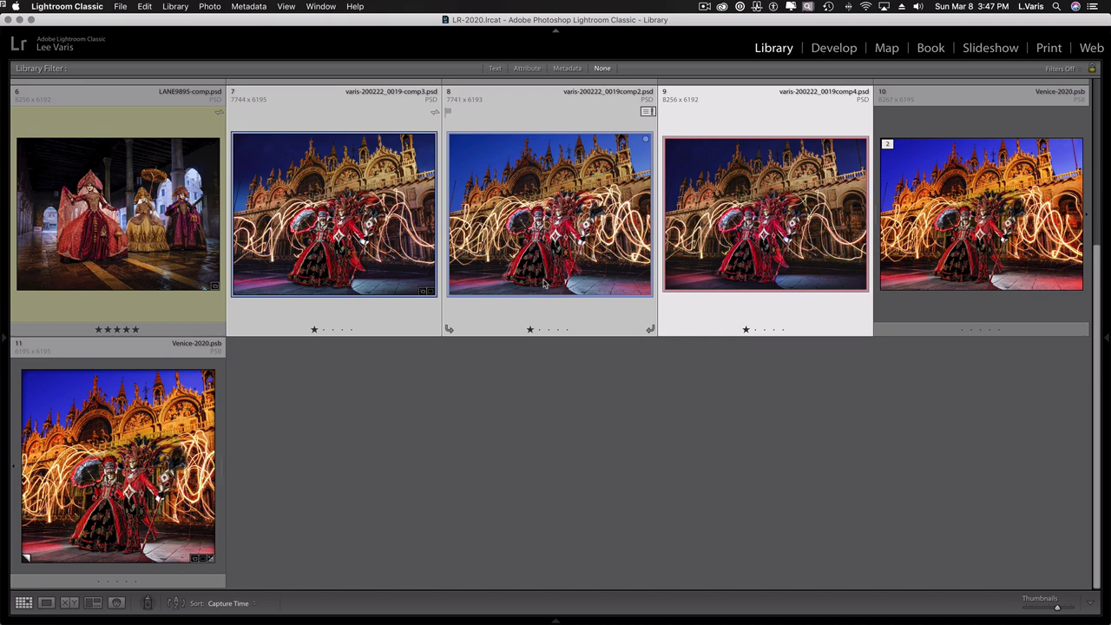
left_click(93, 603)
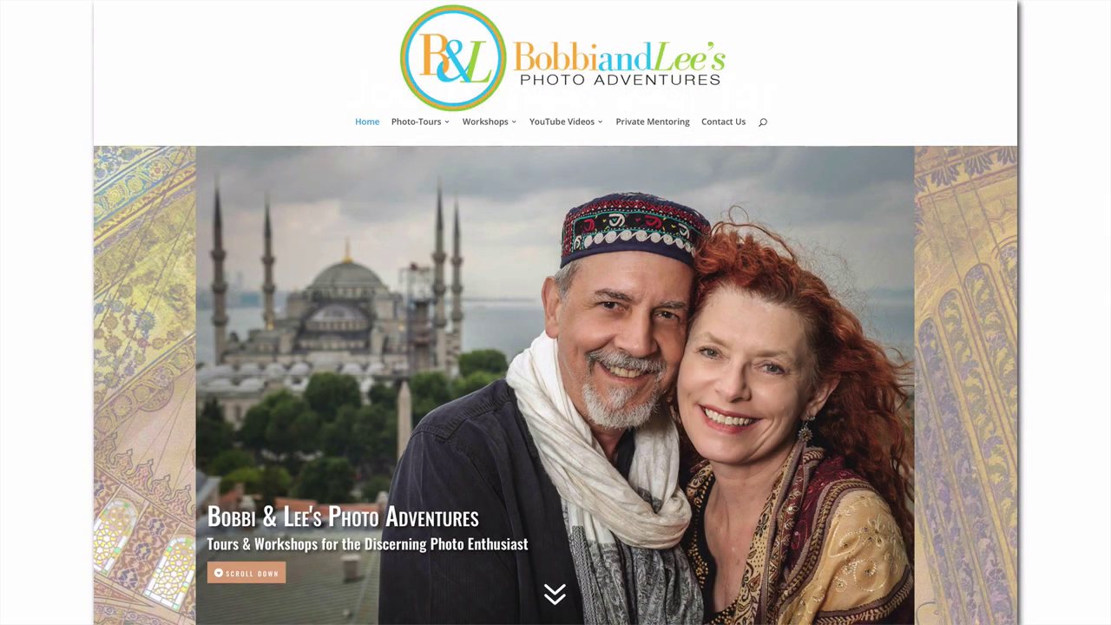
Step: Reveal the Photo-Tours menu's tour list on the Photo Adventures home page
mouse_move(418, 123)
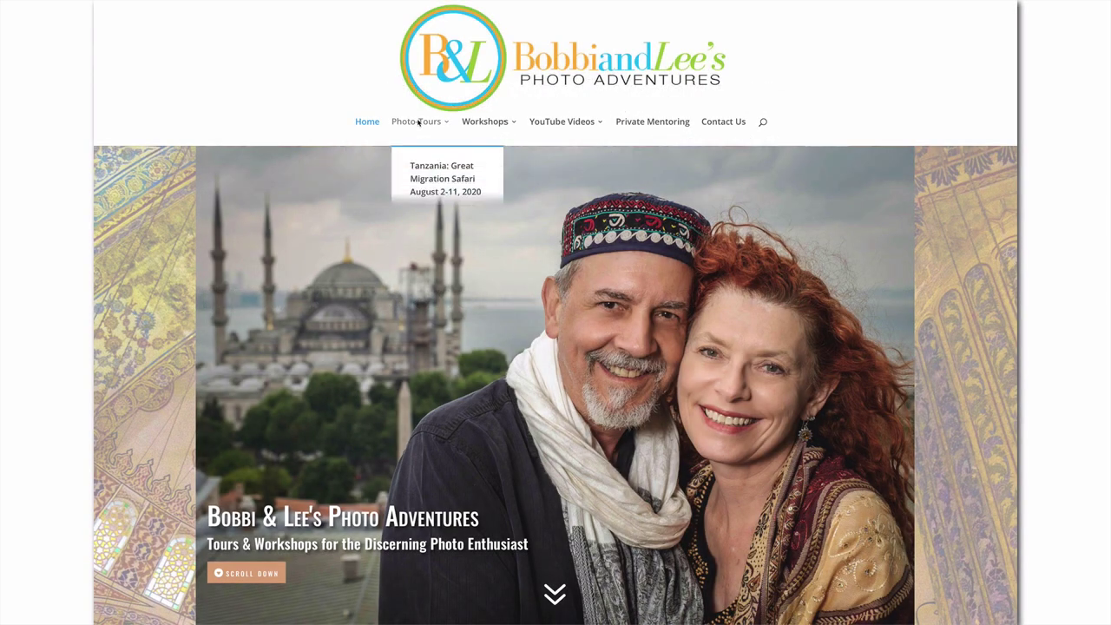